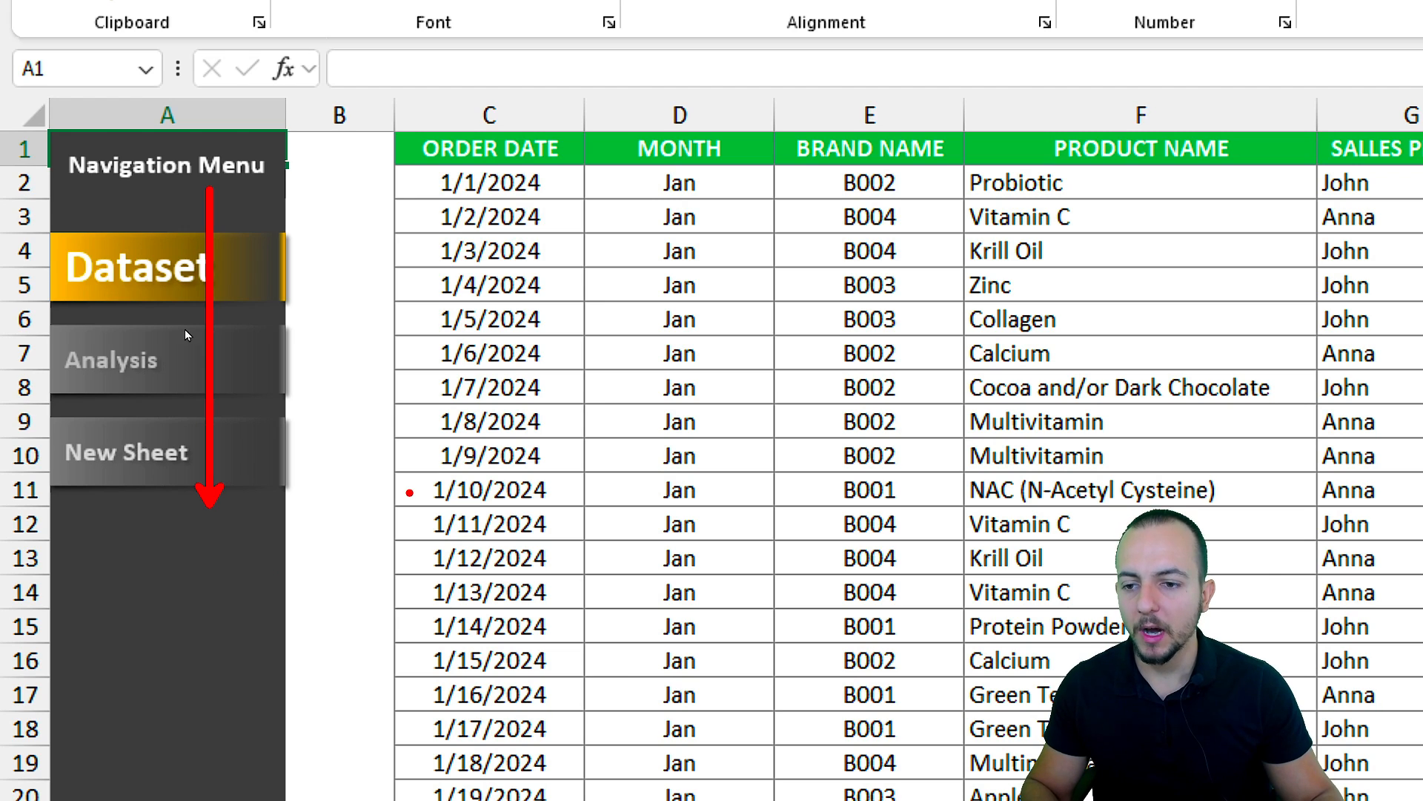
click(187, 338)
click(273, 275)
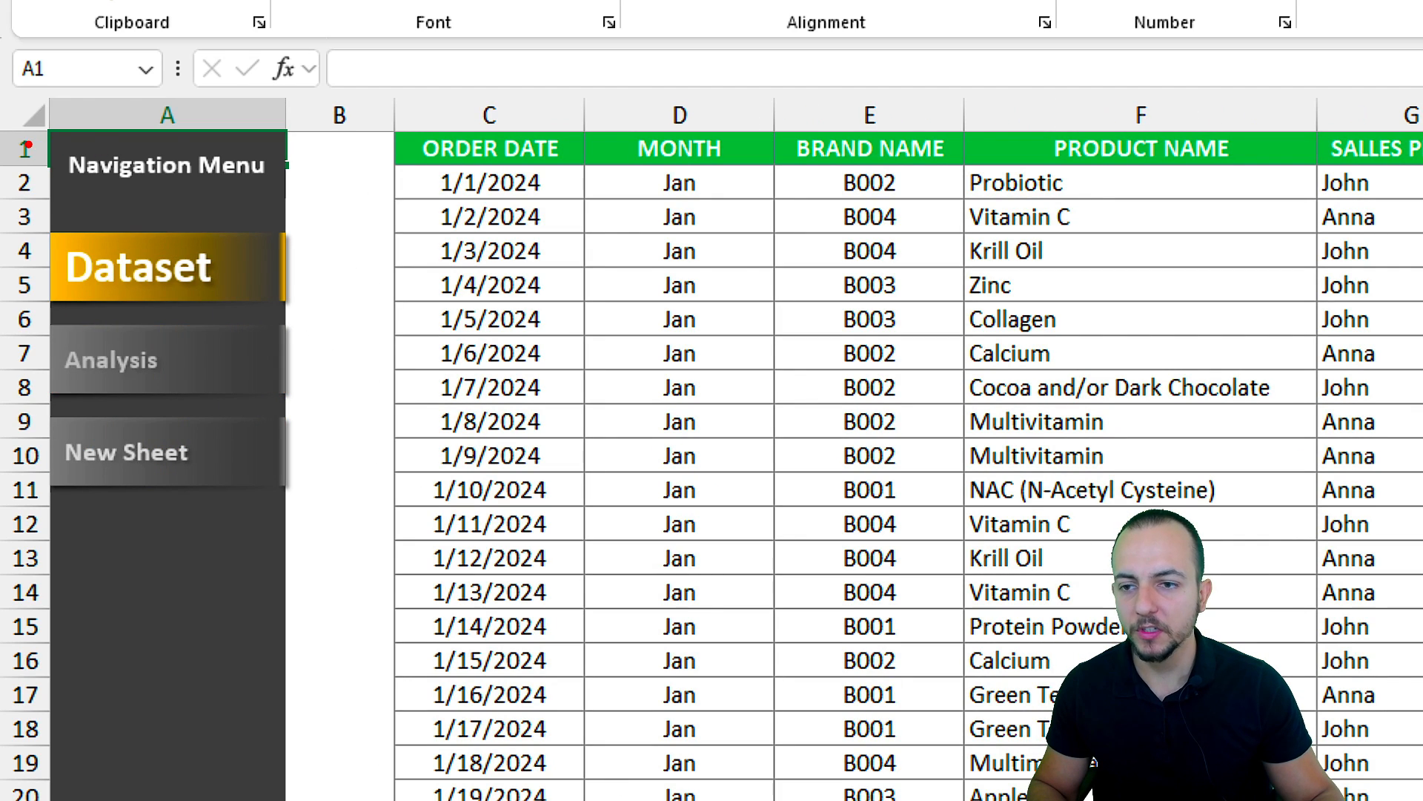
drag(28, 143, 1214, 219)
drag(836, 195, 836, 381)
drag(754, 188, 754, 357)
drag(672, 209, 672, 364)
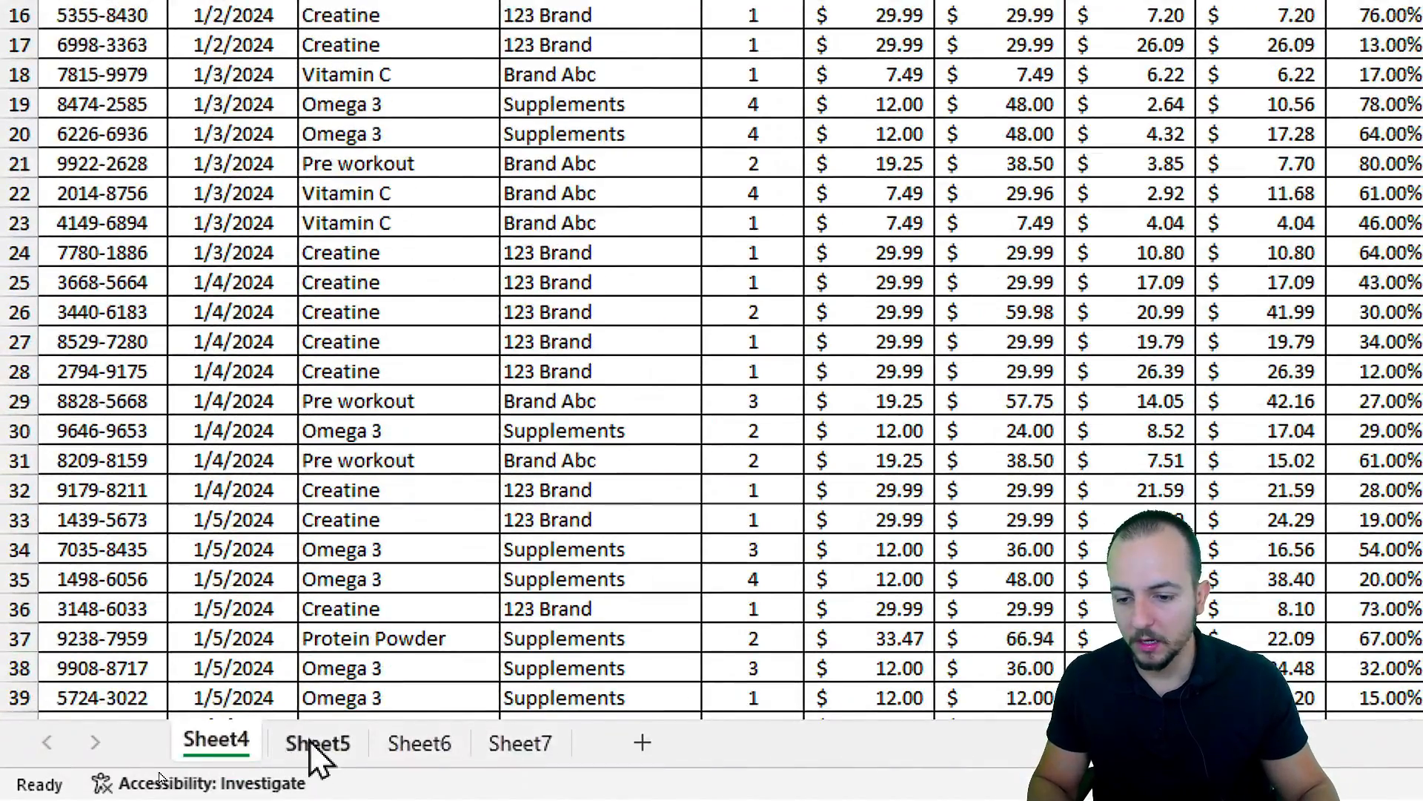
Look through the data on Sheet4, Sheet5, Sheet6 and Sheet7, ending back on Sheet4
click(159, 774)
click(408, 743)
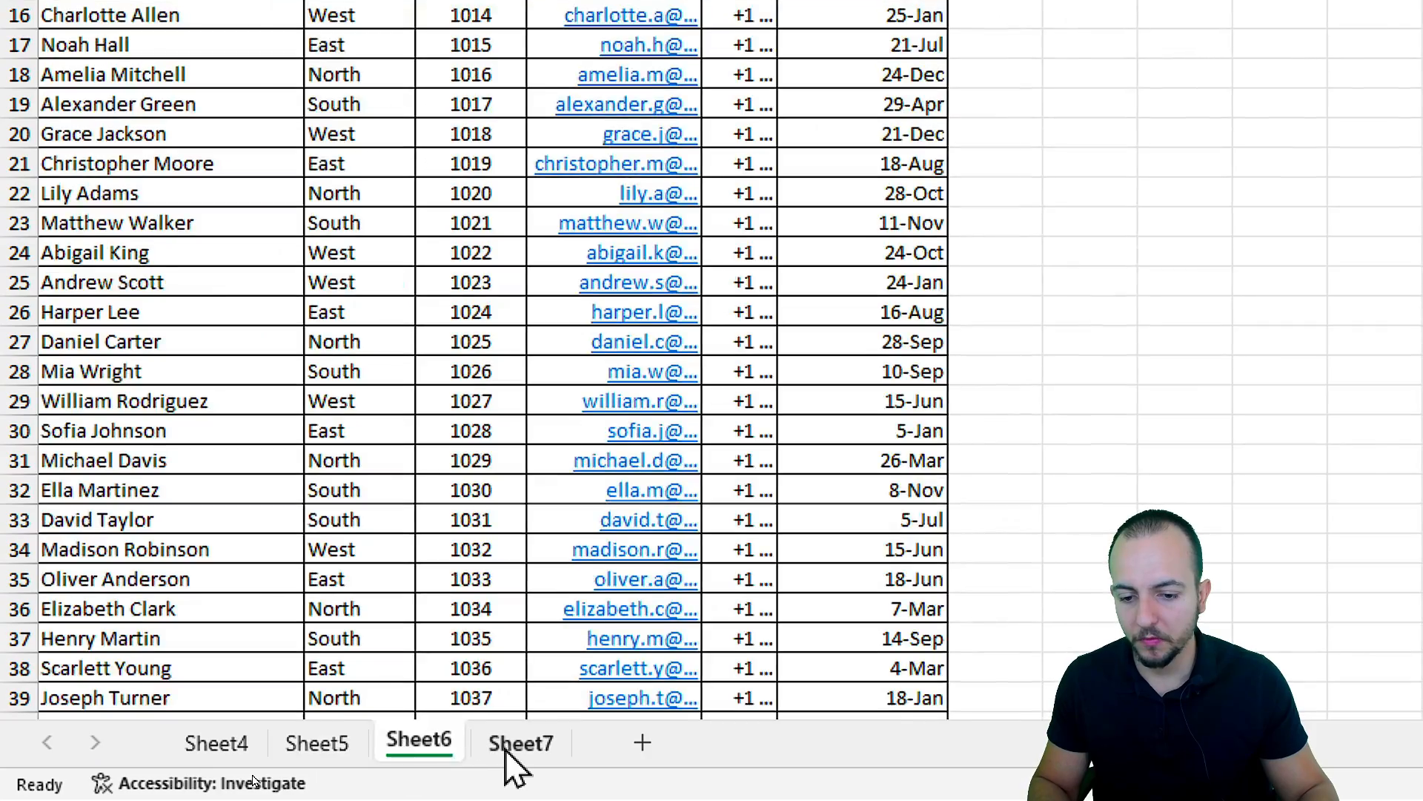
click(521, 743)
click(419, 743)
click(318, 740)
click(114, 778)
click(163, 778)
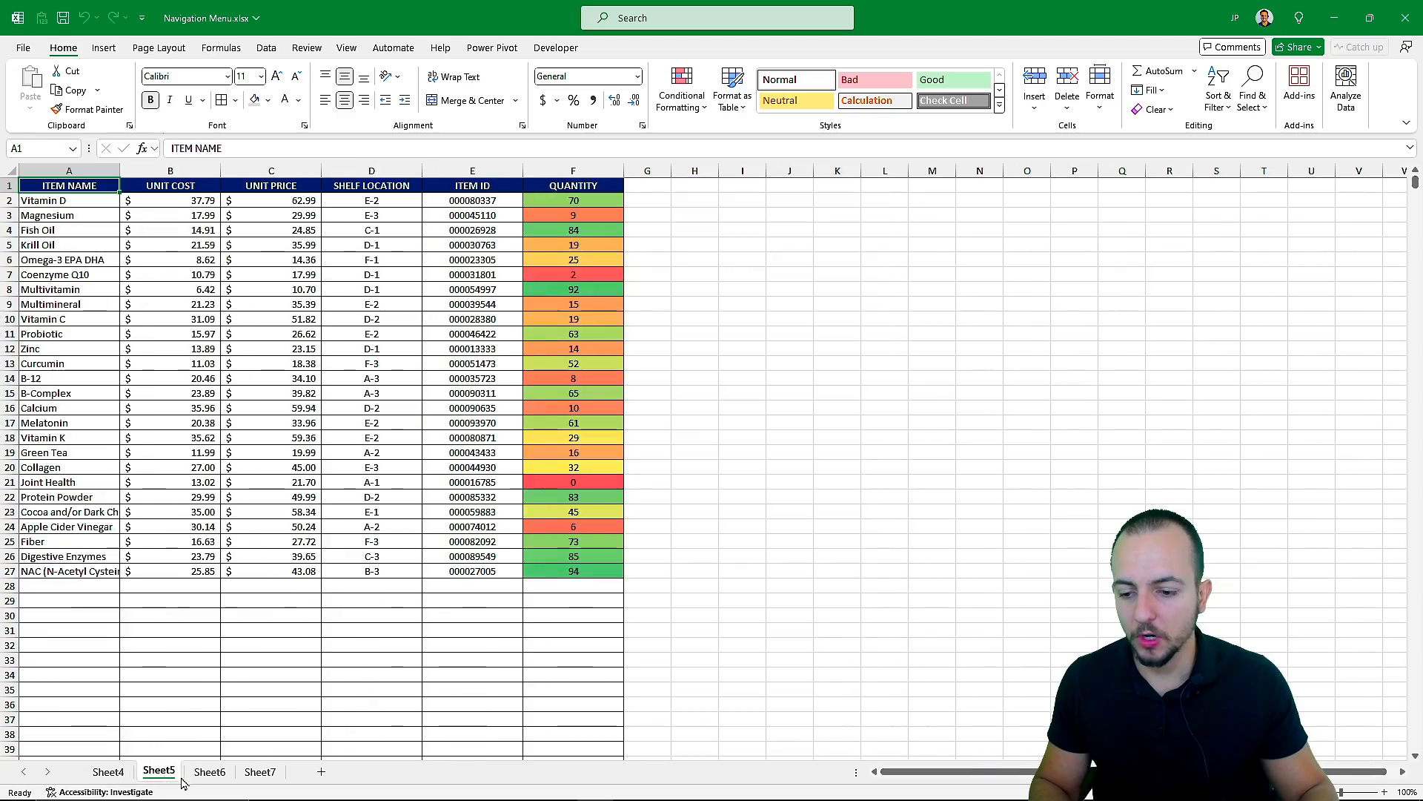
click(211, 778)
click(259, 778)
click(211, 779)
click(163, 778)
click(111, 777)
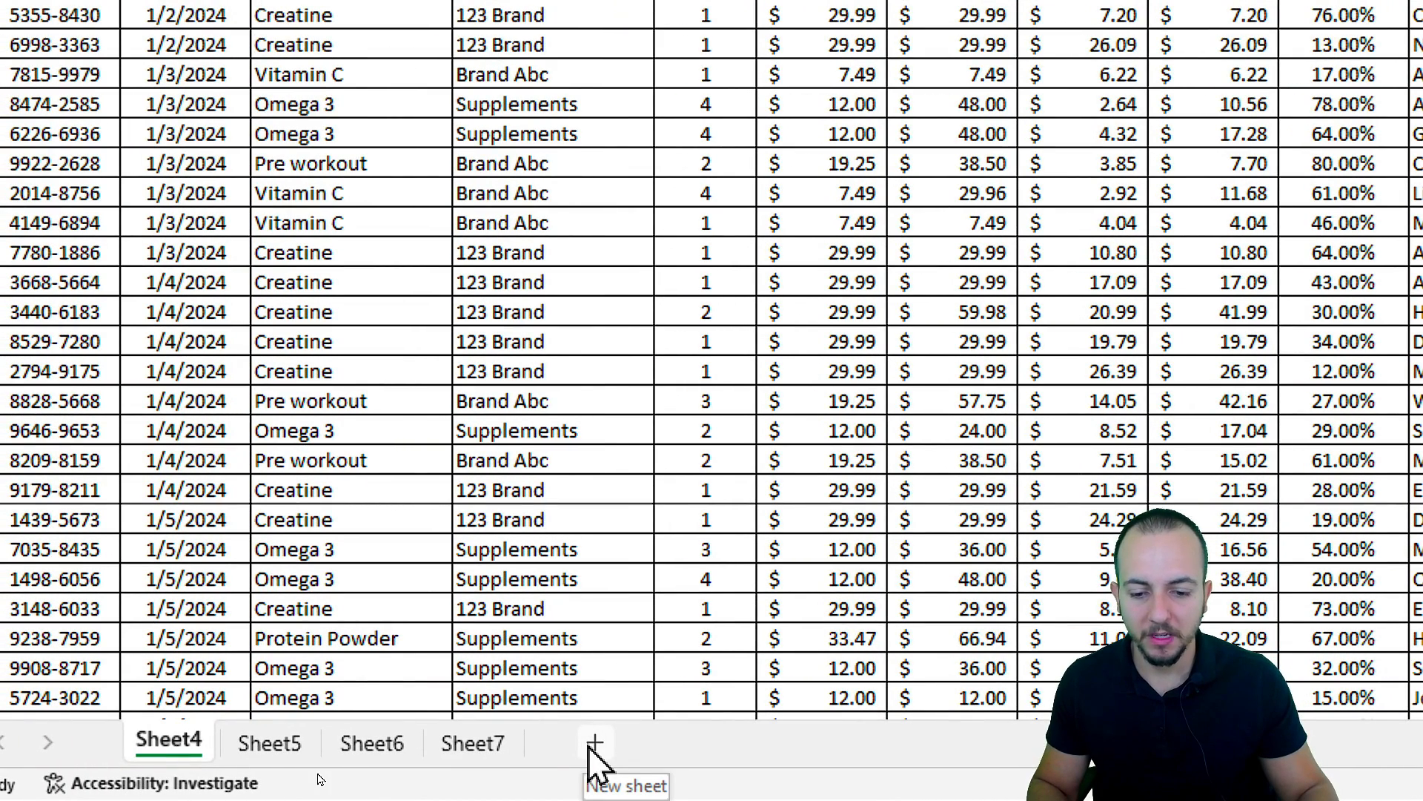
Insert a new worksheet after Sheet4 and delete it
click(593, 743)
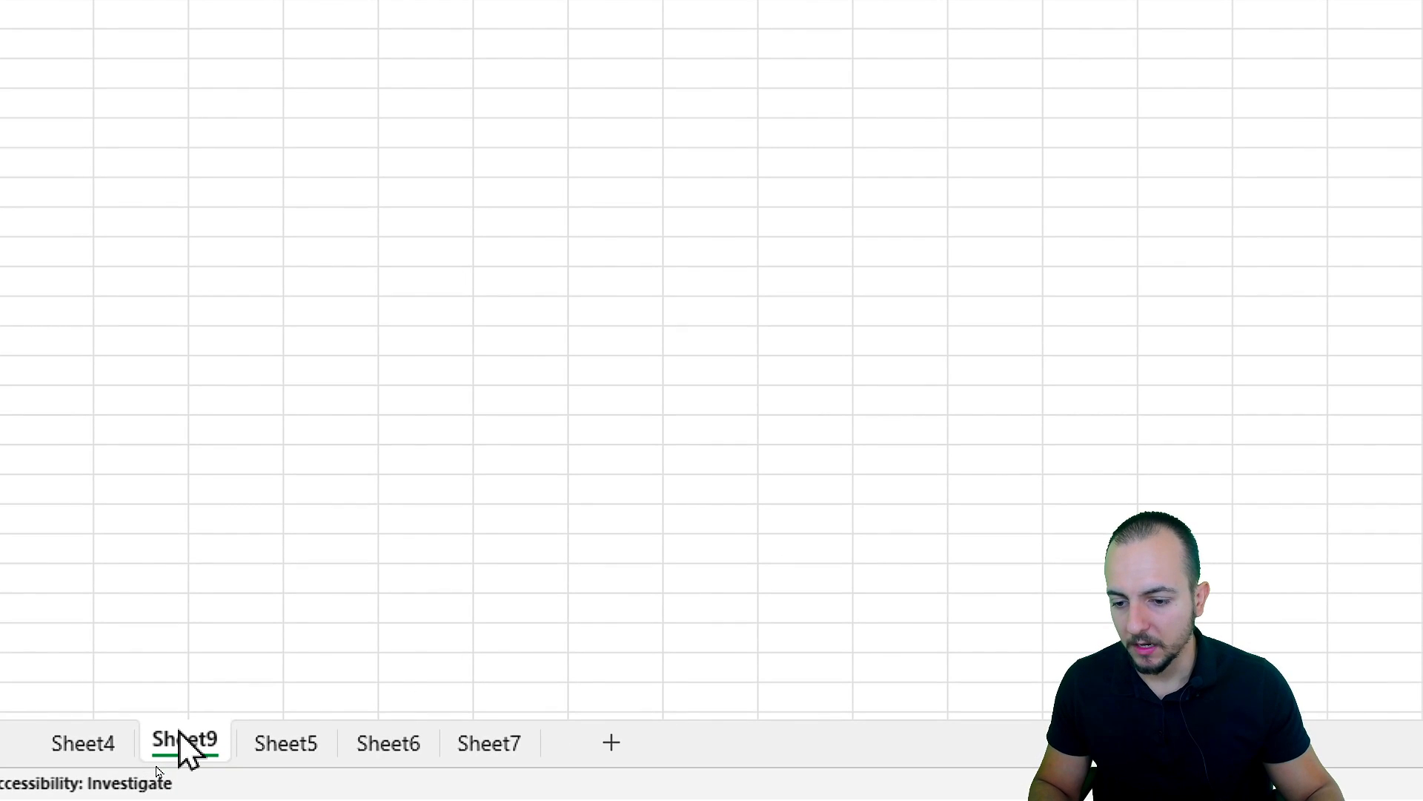
right_click(158, 771)
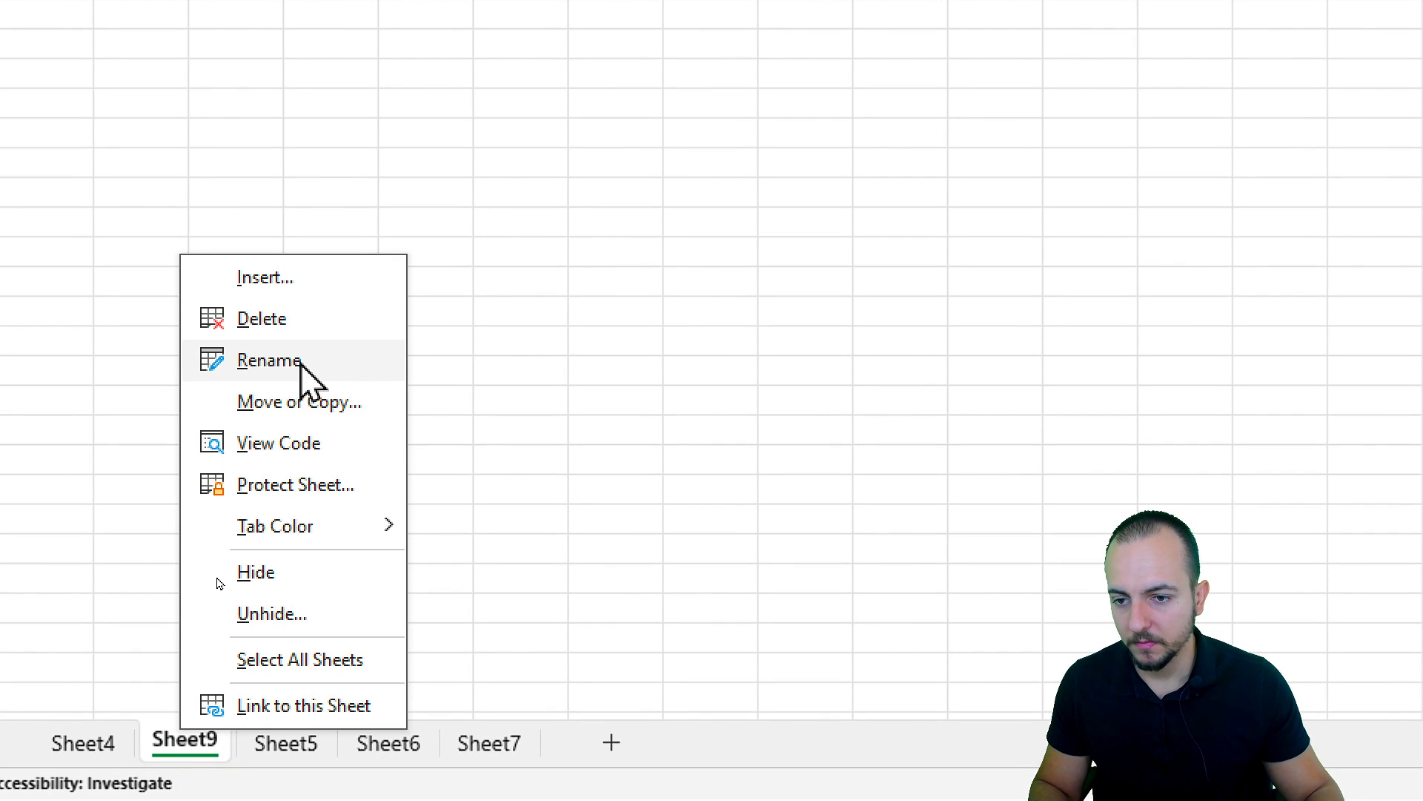
click(295, 319)
click(236, 747)
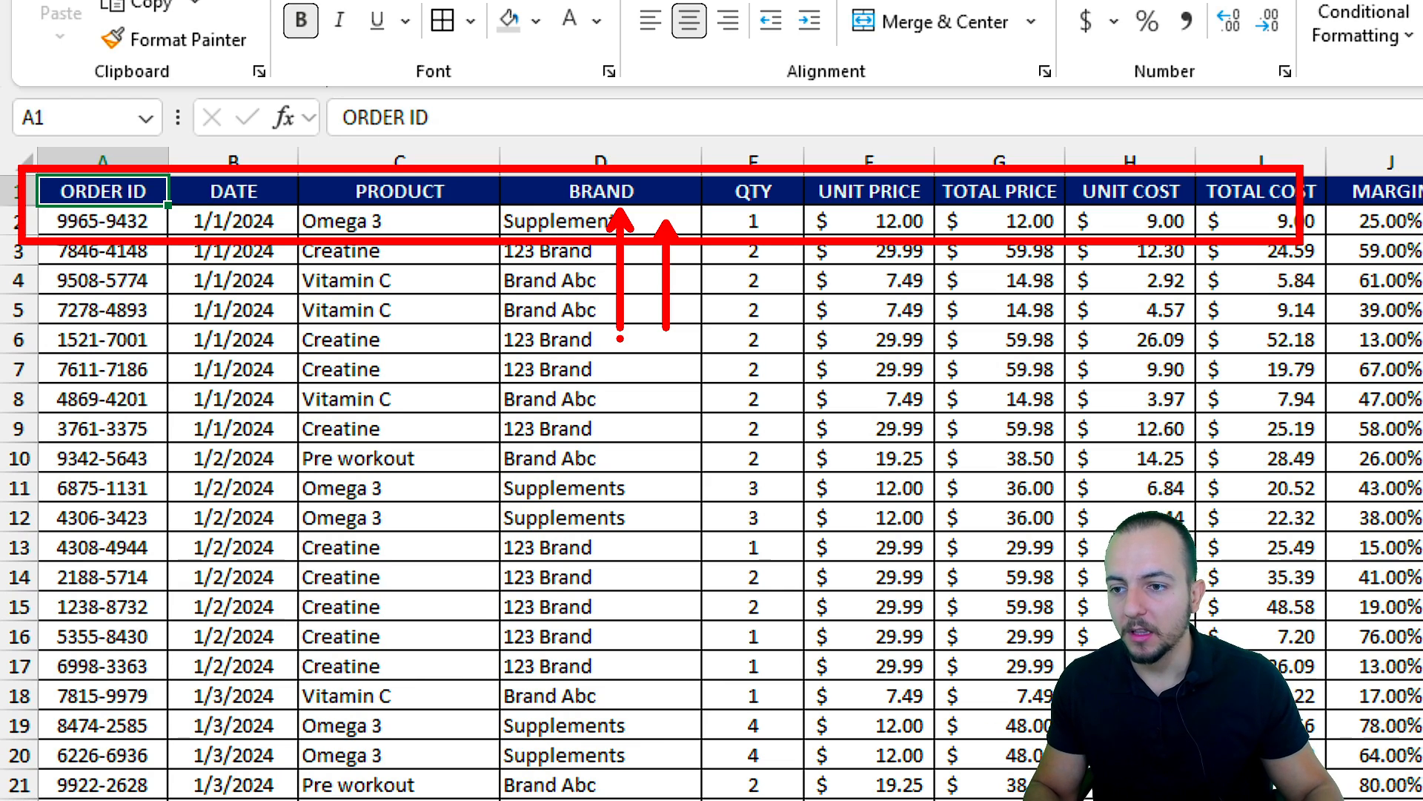
Insert three blank rows above the table's header row on Sheet4
drag(18, 191, 16, 244)
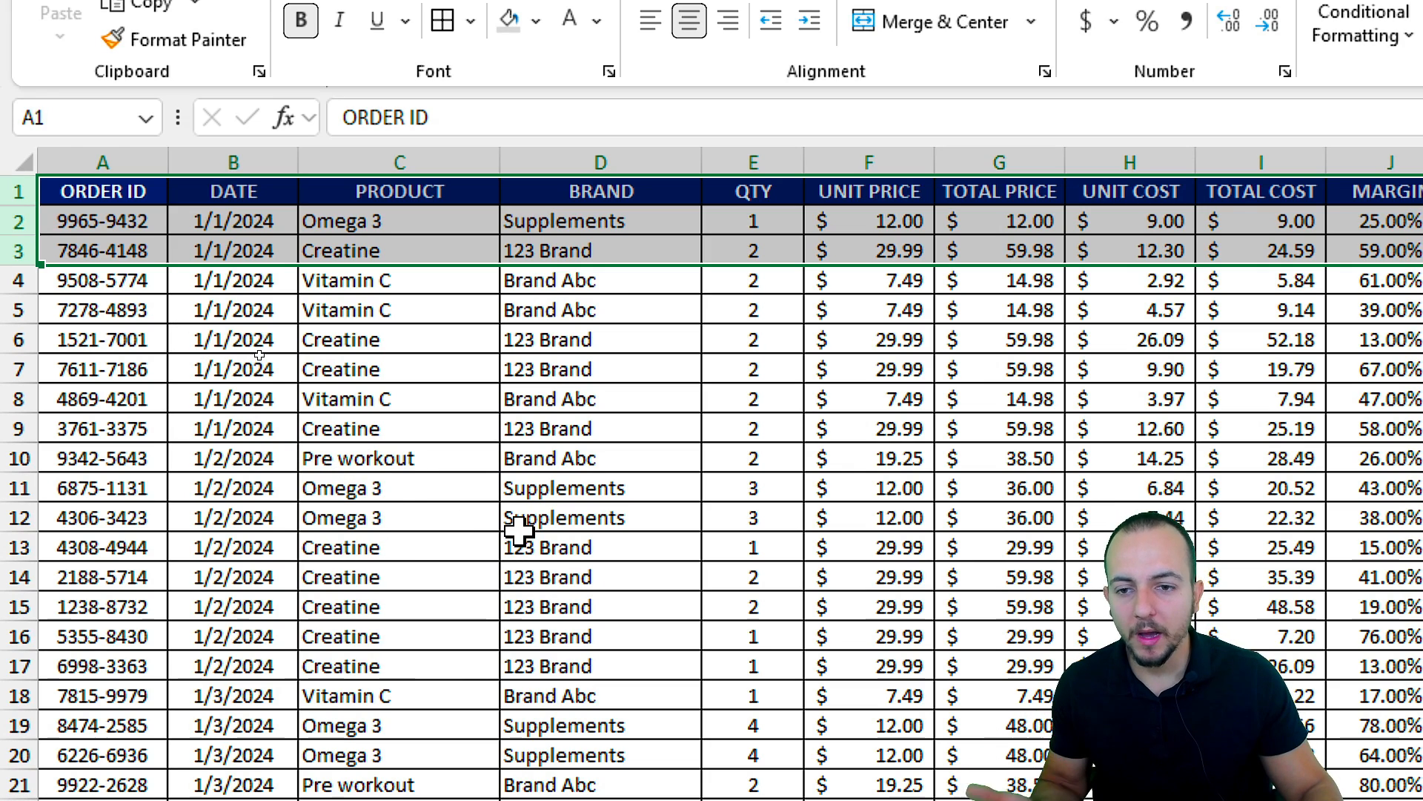
click(9, 191)
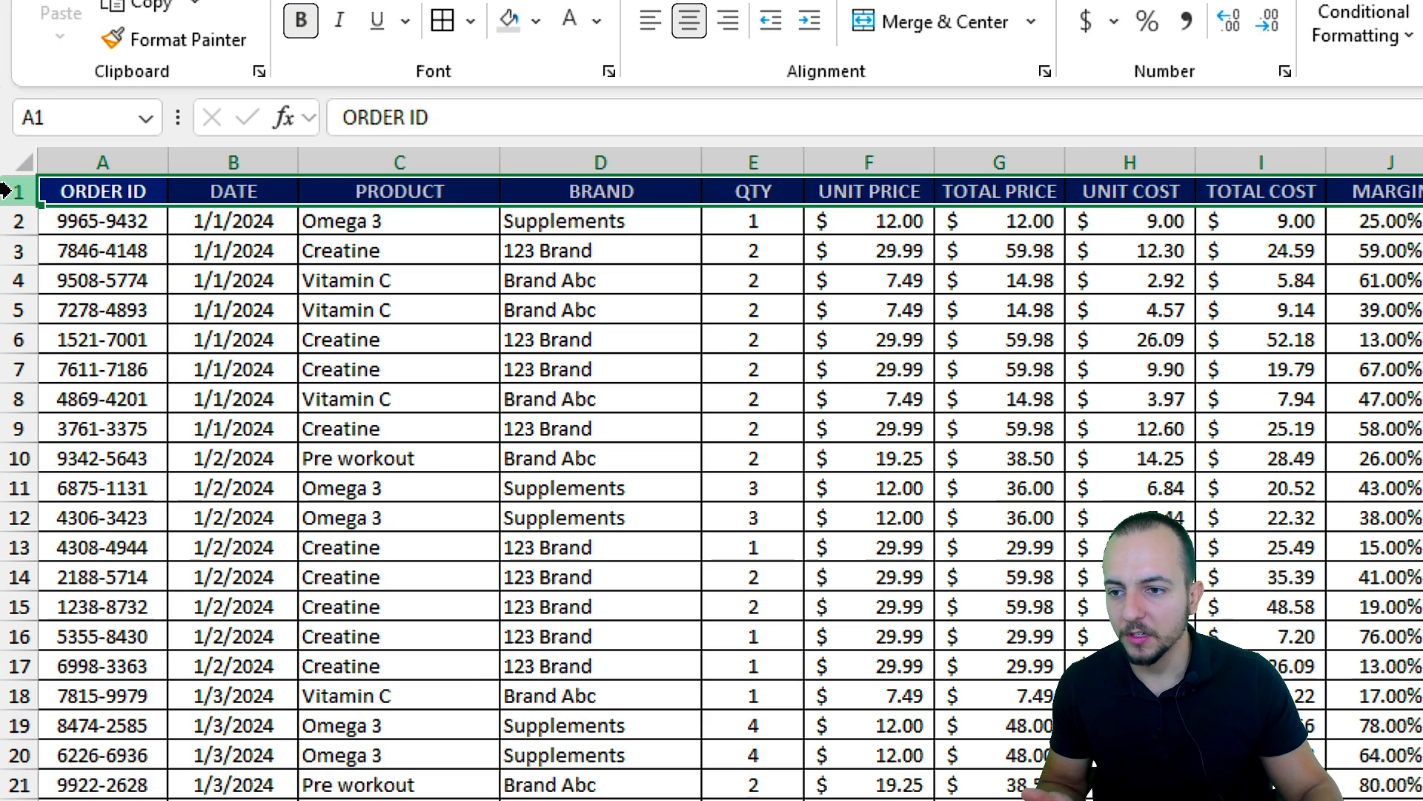
right_click(8, 193)
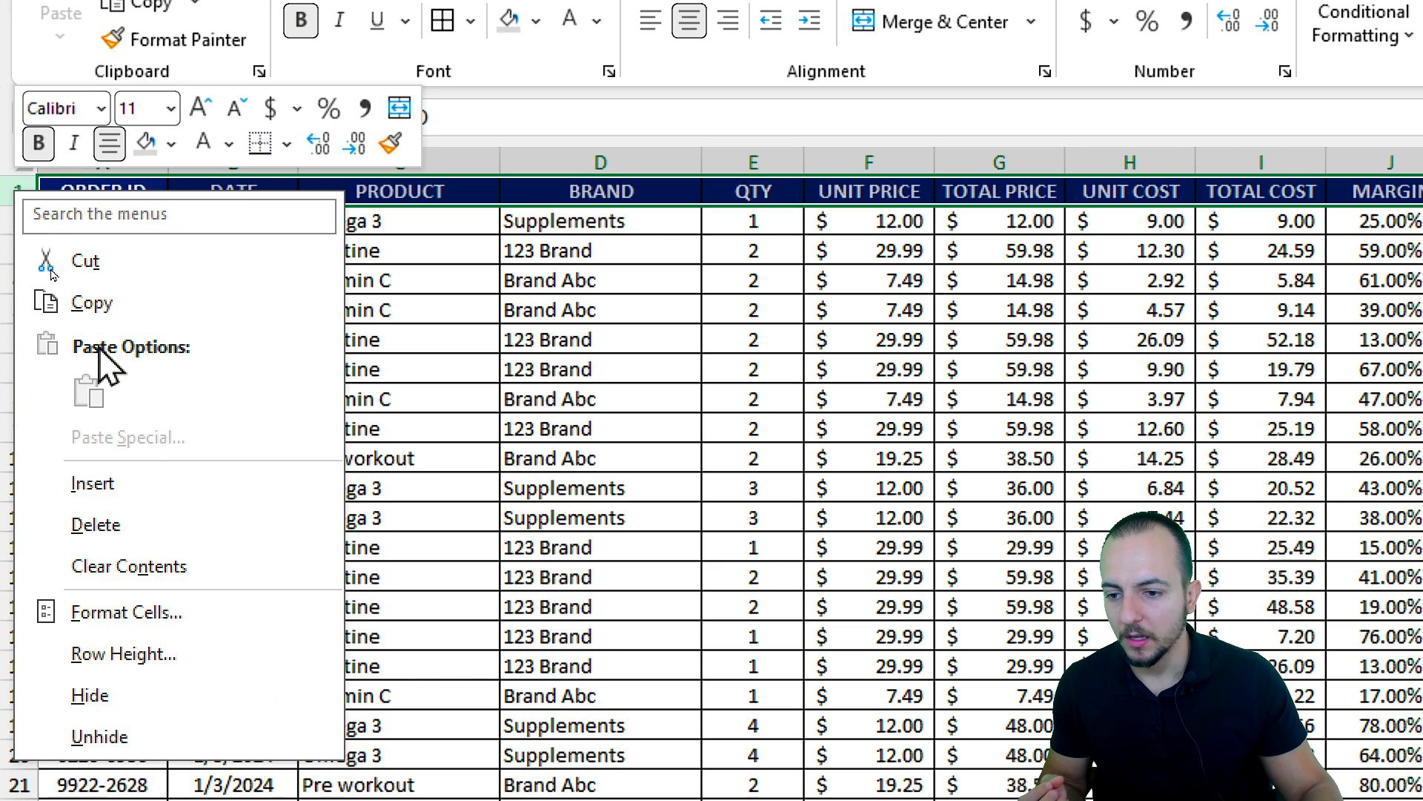
click(160, 488)
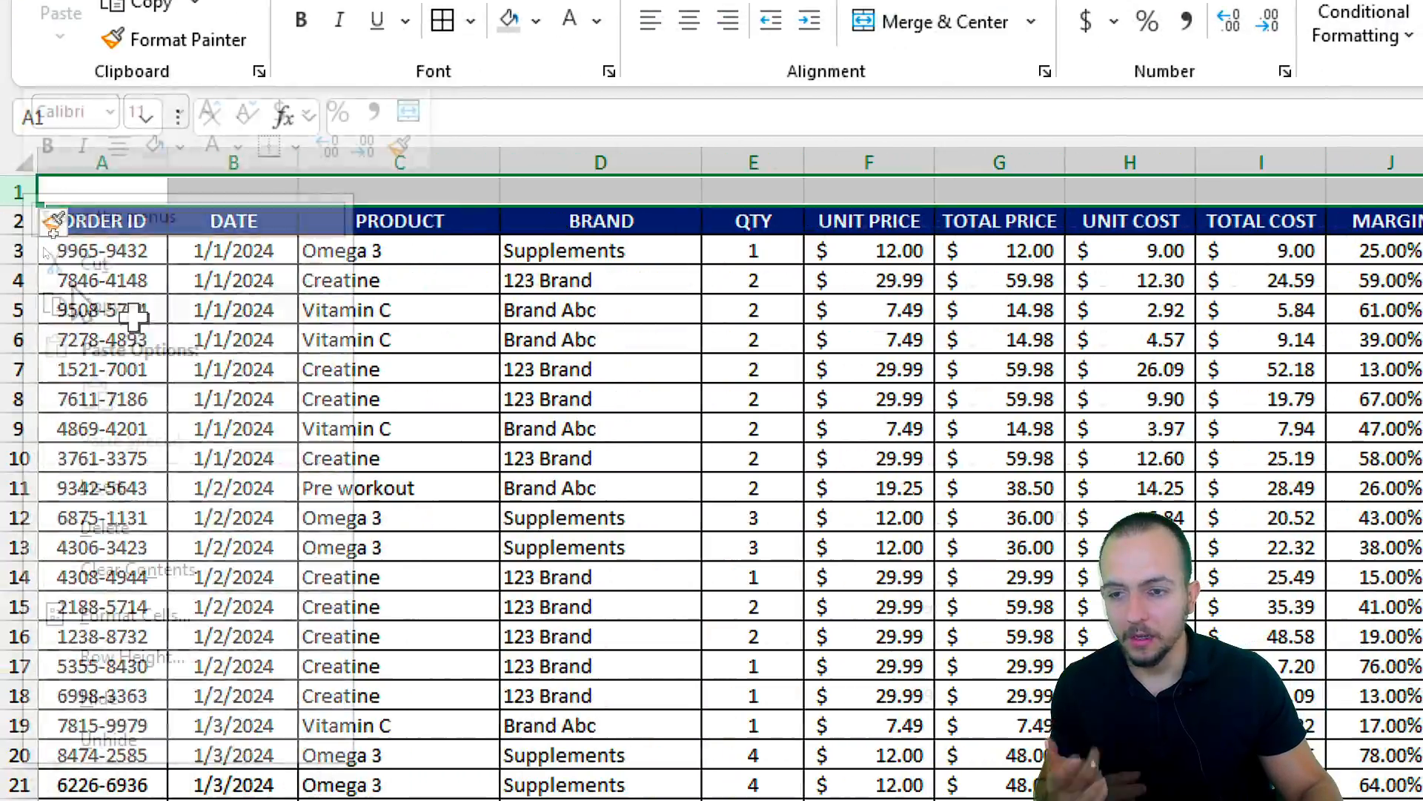
right_click(23, 194)
click(159, 488)
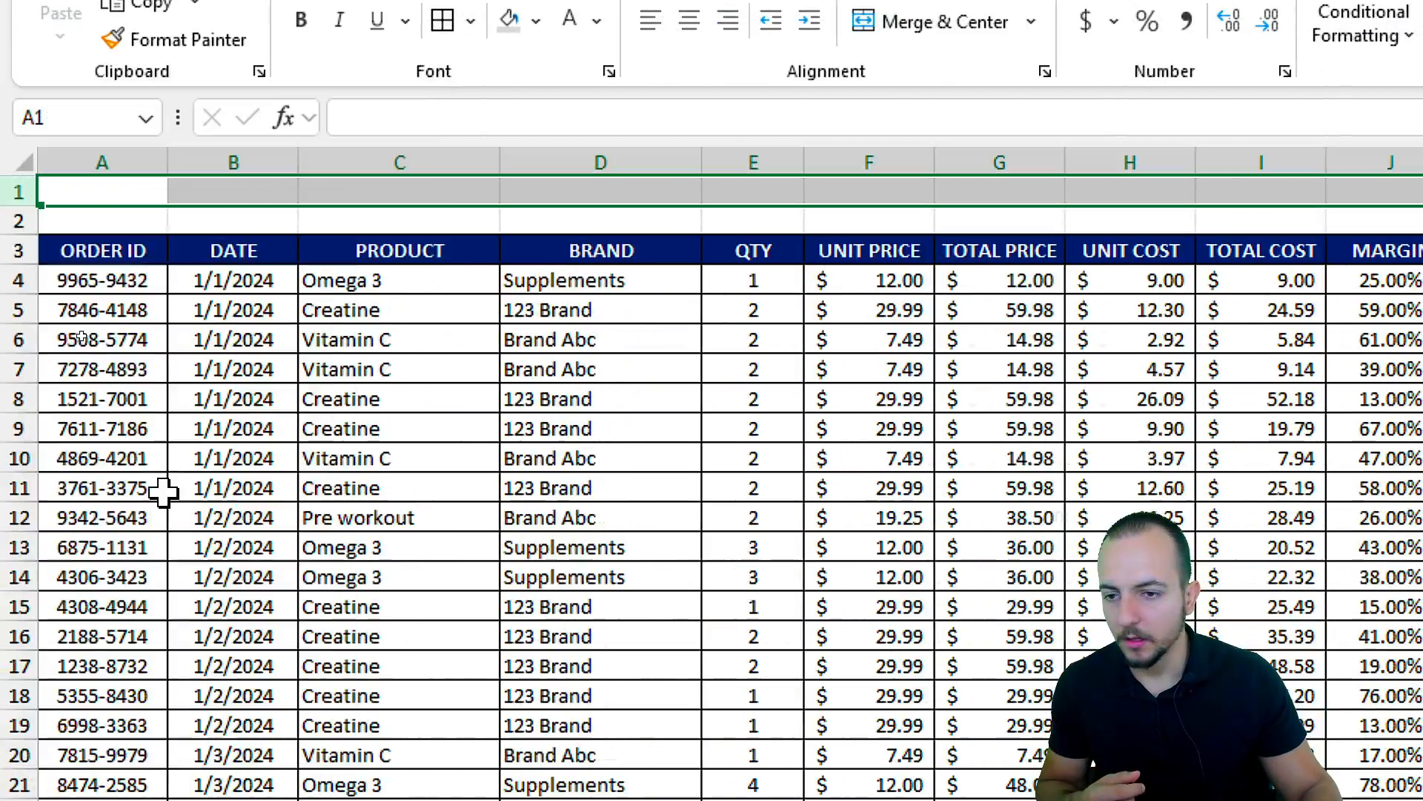
right_click(15, 190)
click(133, 472)
click(133, 467)
click(18, 251)
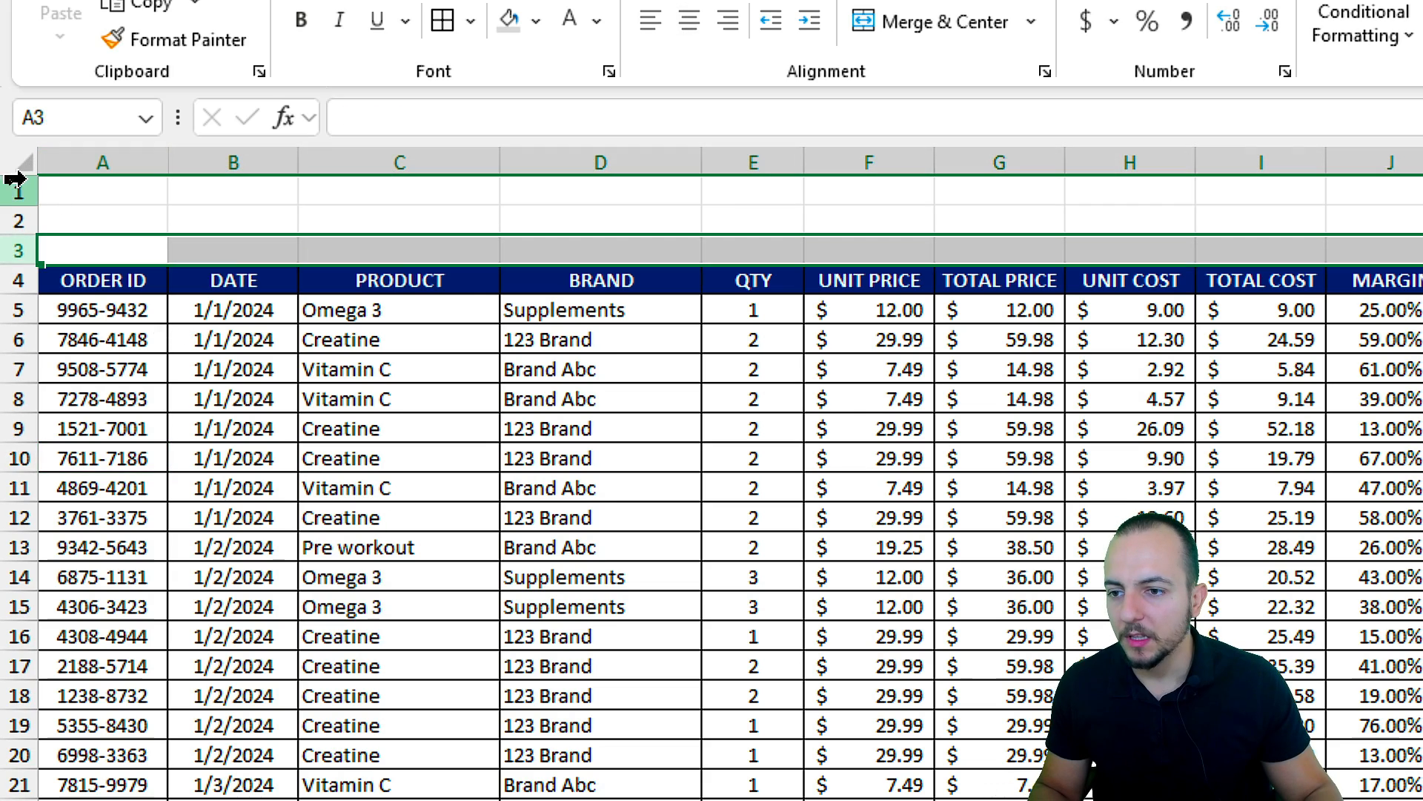
Make row 1 about three times taller and fill it with the darkest blue theme shade
click(11, 193)
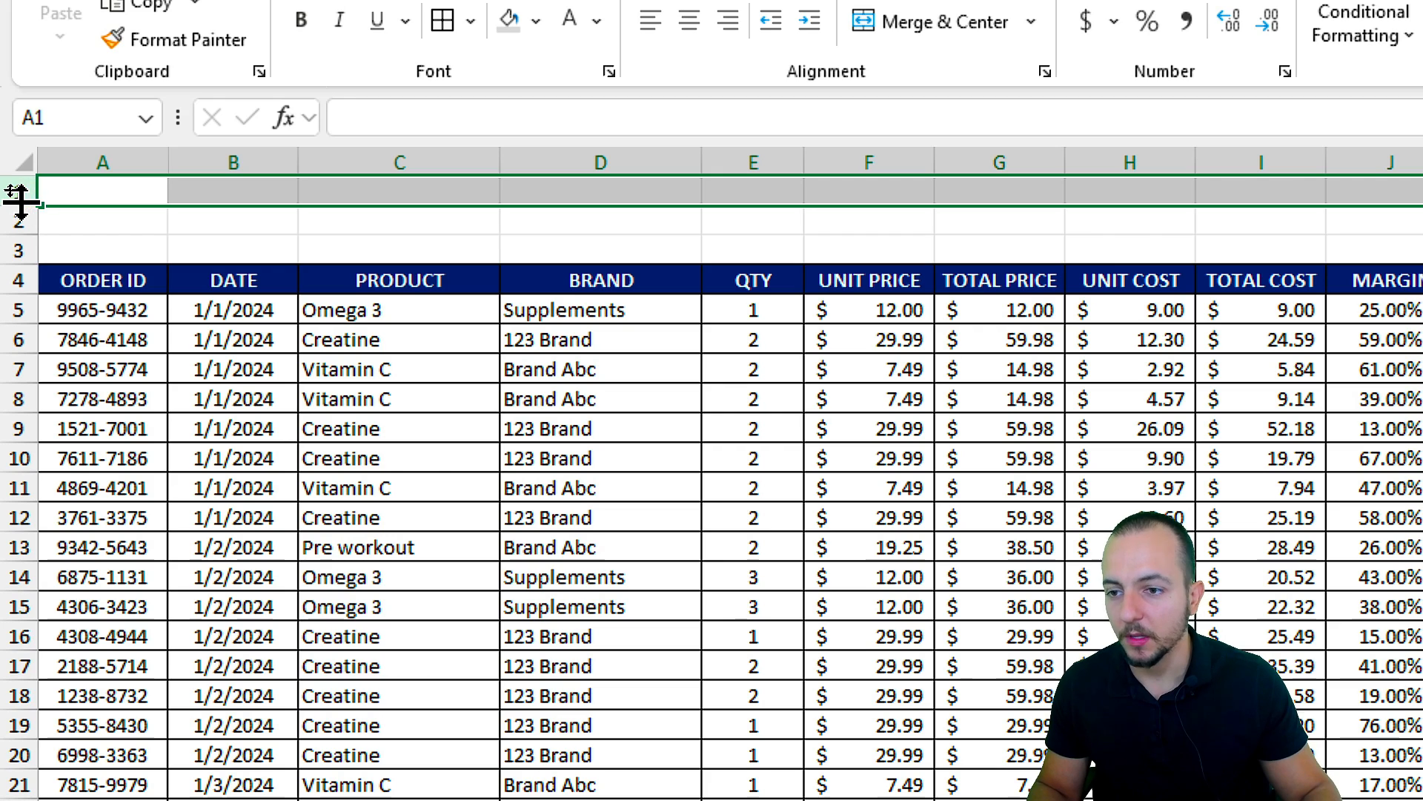
drag(18, 200, 44, 261)
click(206, 434)
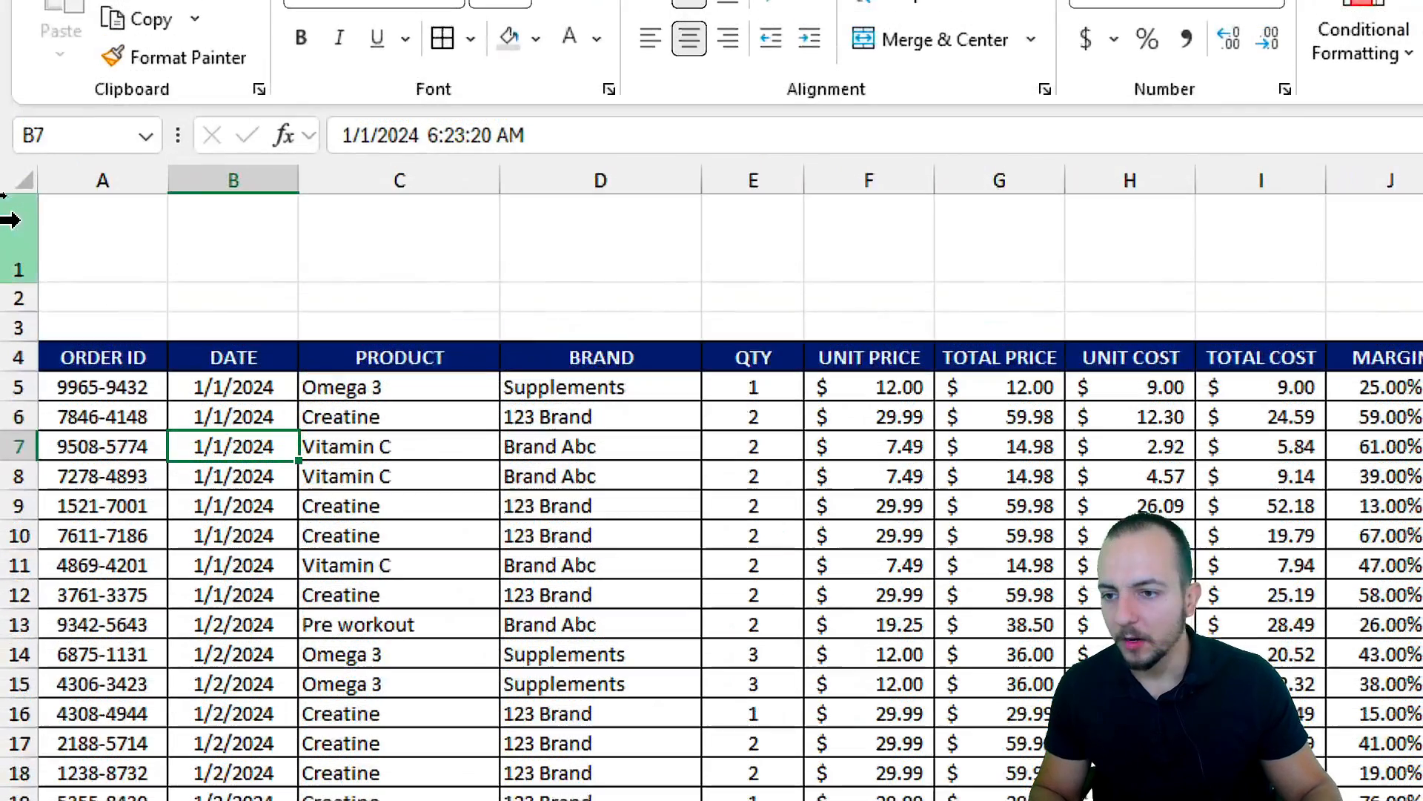
click(14, 223)
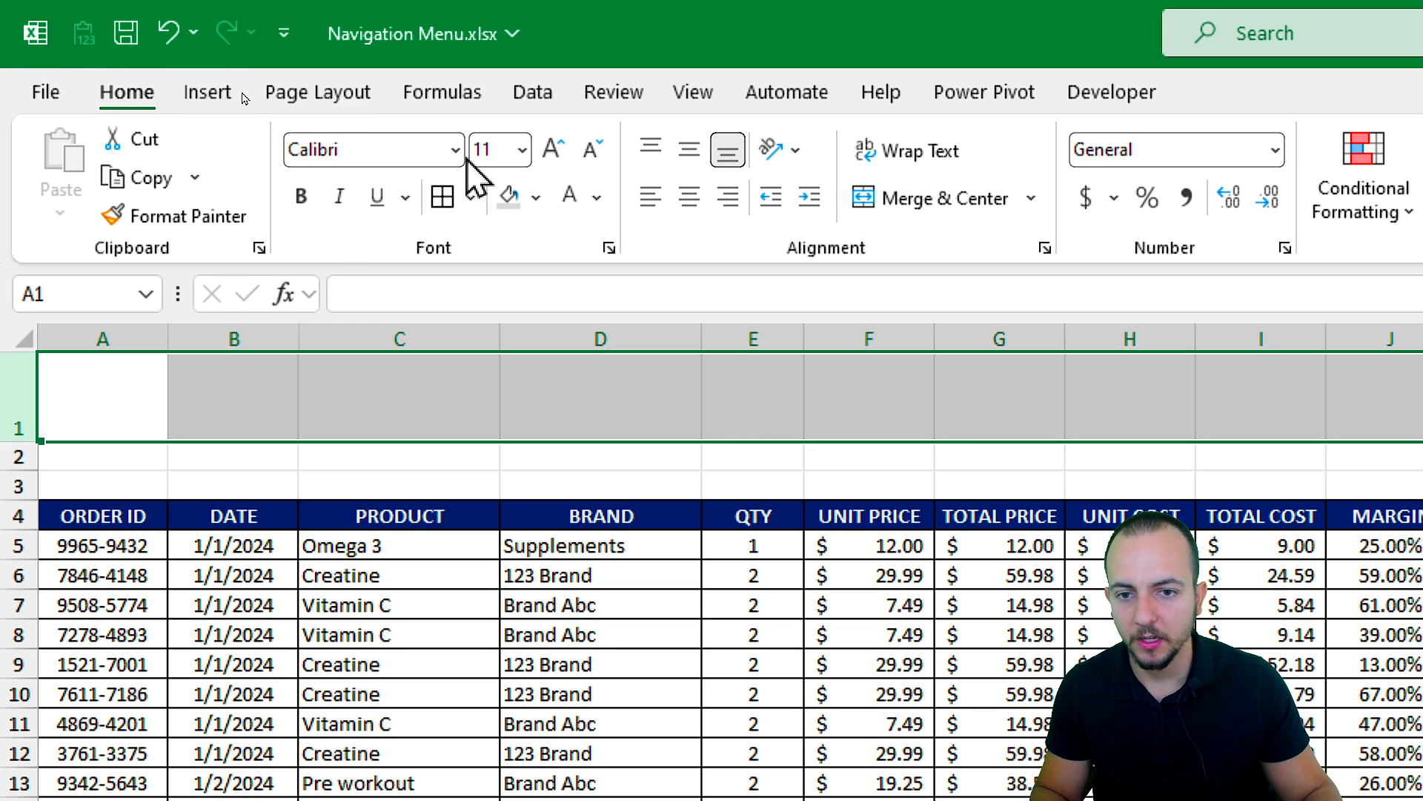
click(534, 199)
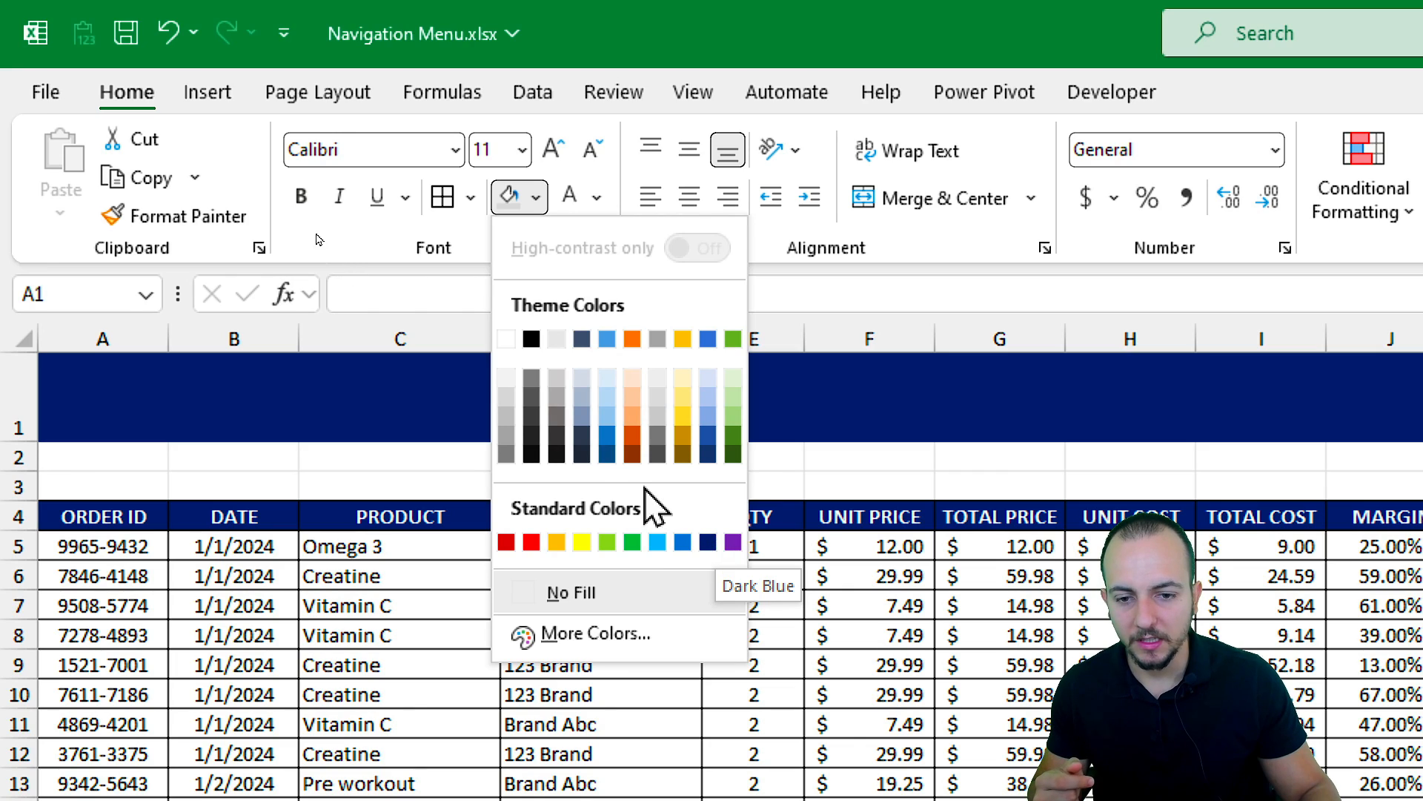
click(708, 454)
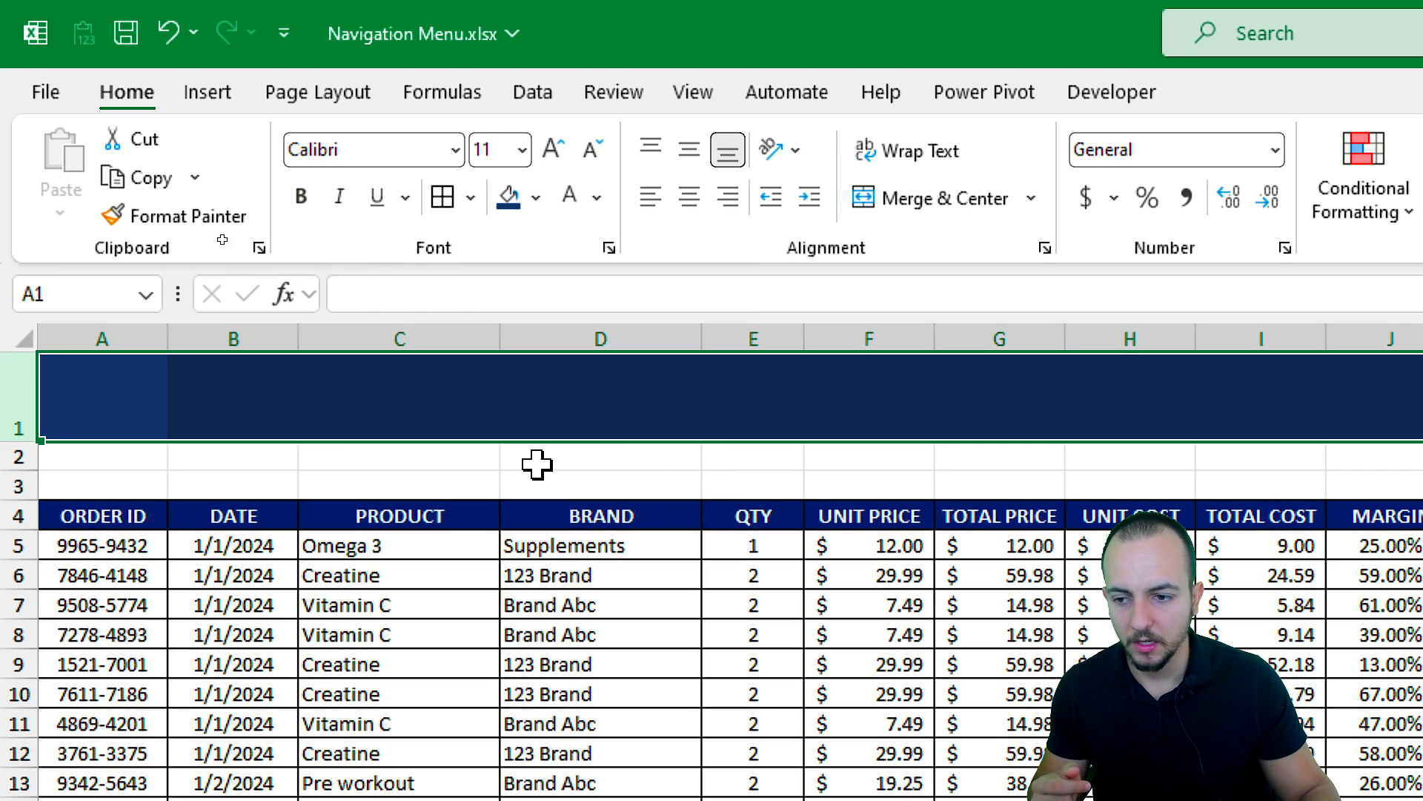
Fill row 2 with the standard orange color and set its row height to 5
click(20, 457)
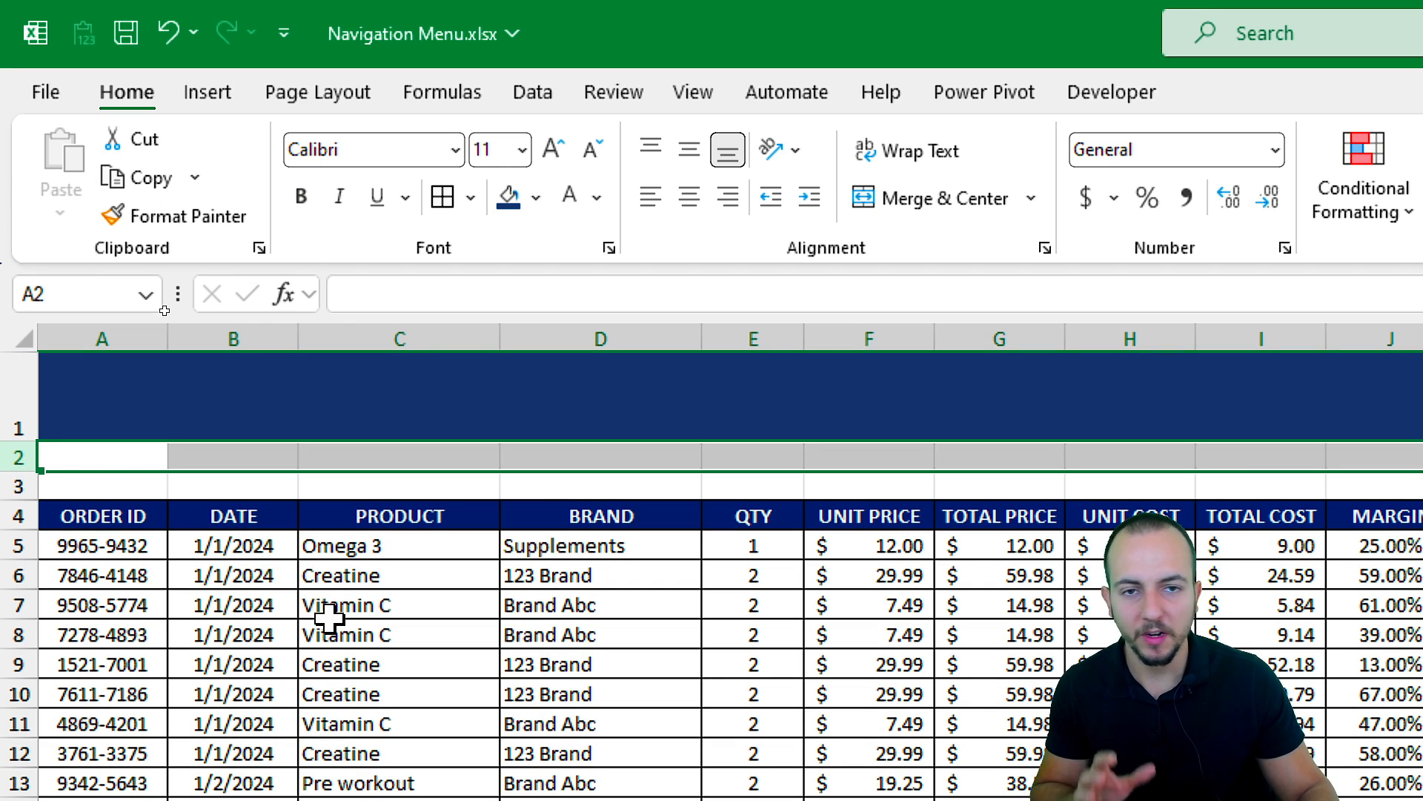
click(536, 198)
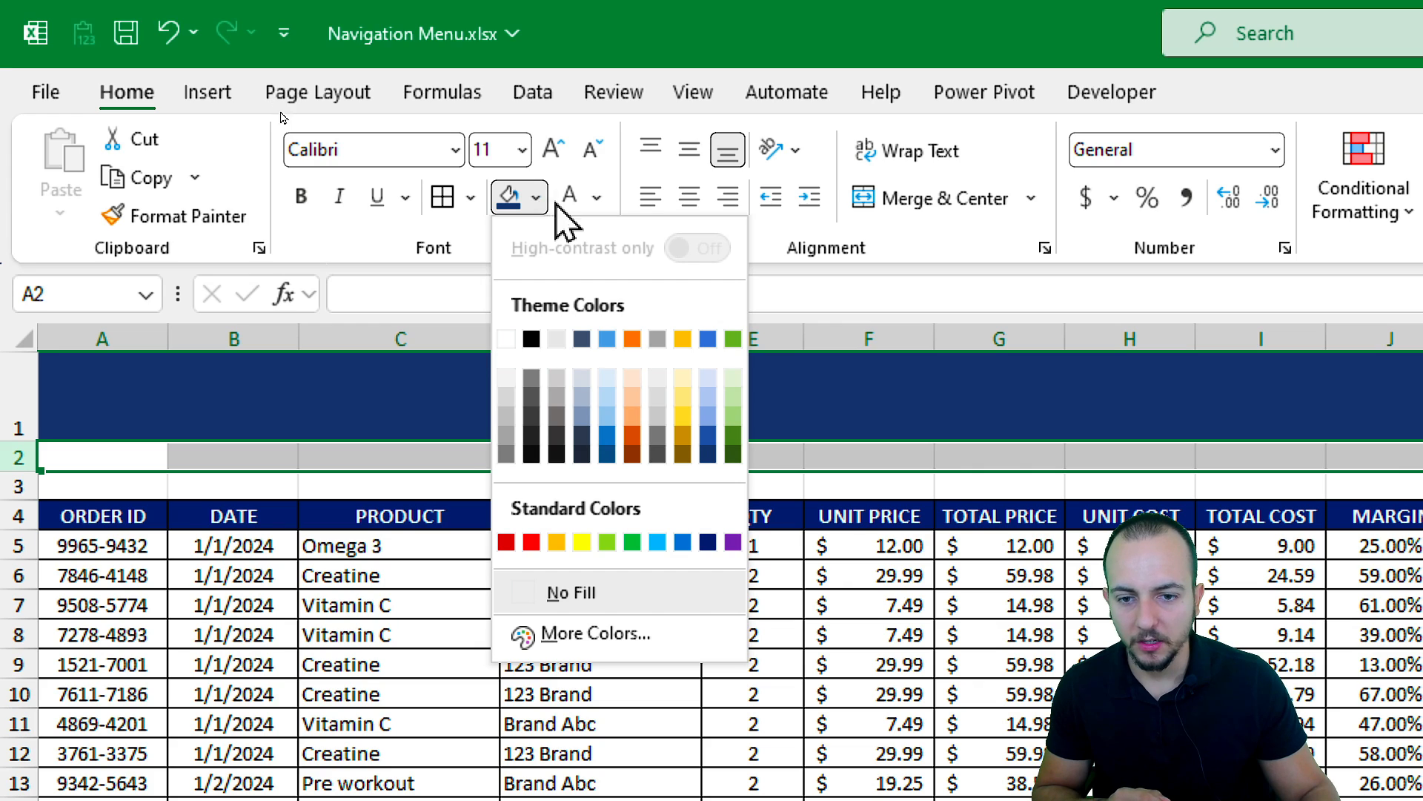
click(558, 545)
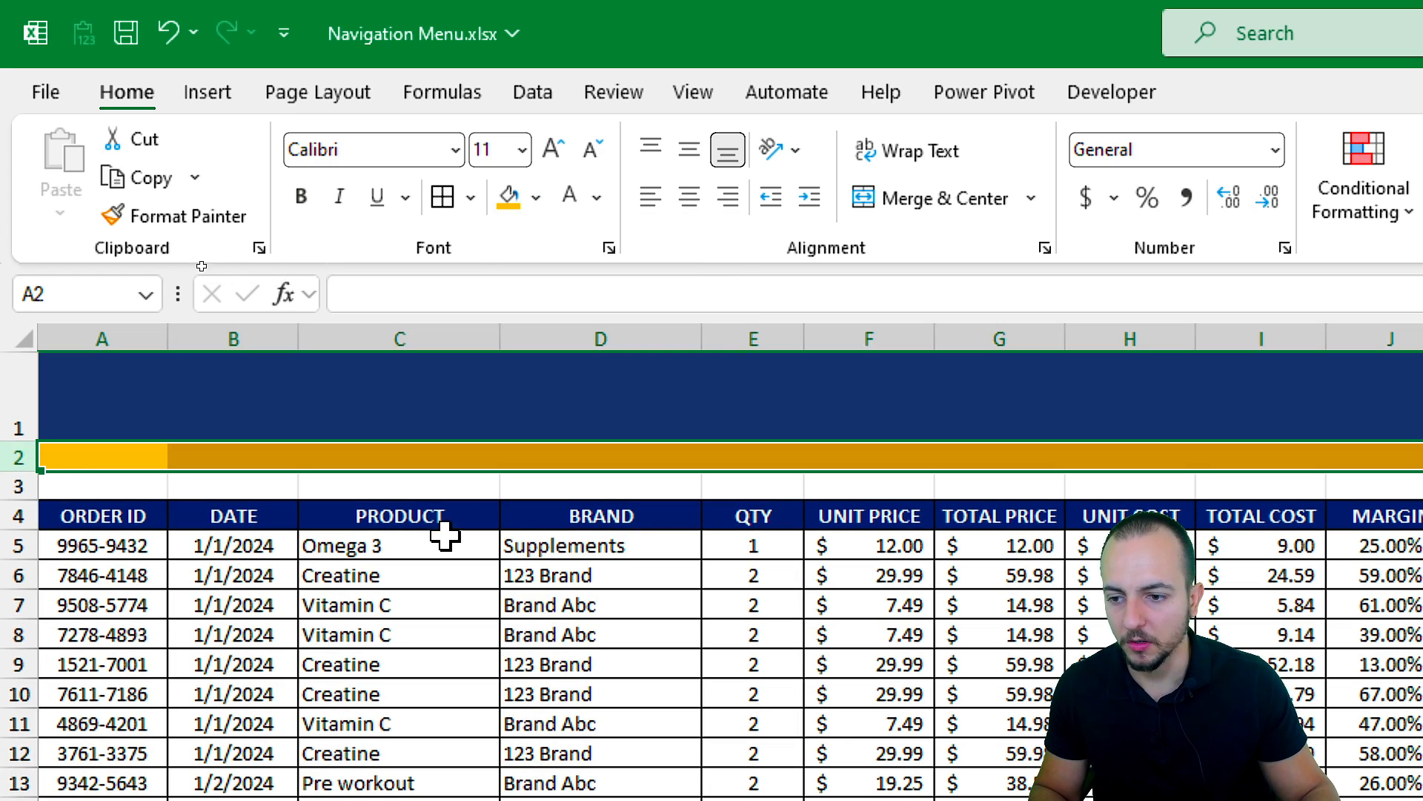
right_click(17, 457)
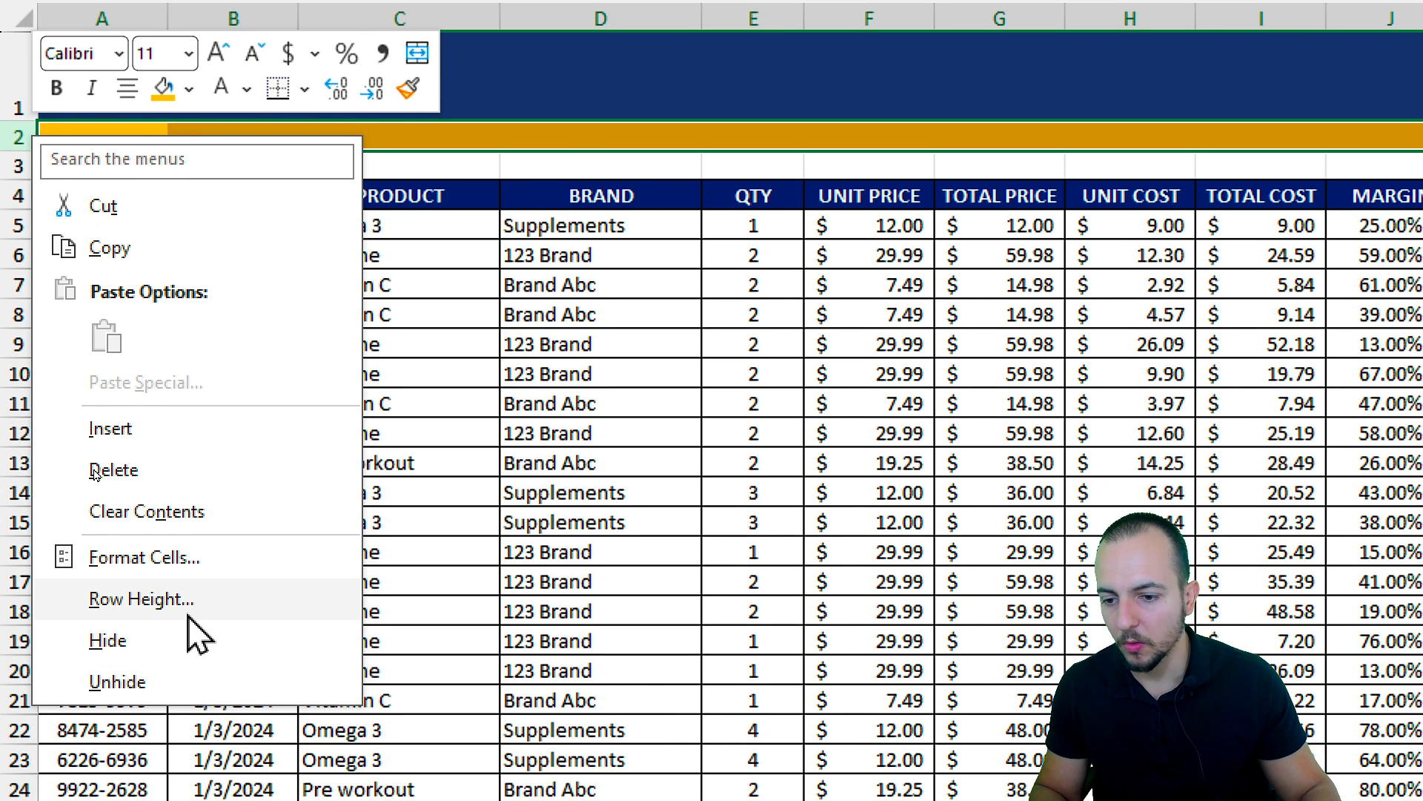
click(187, 616)
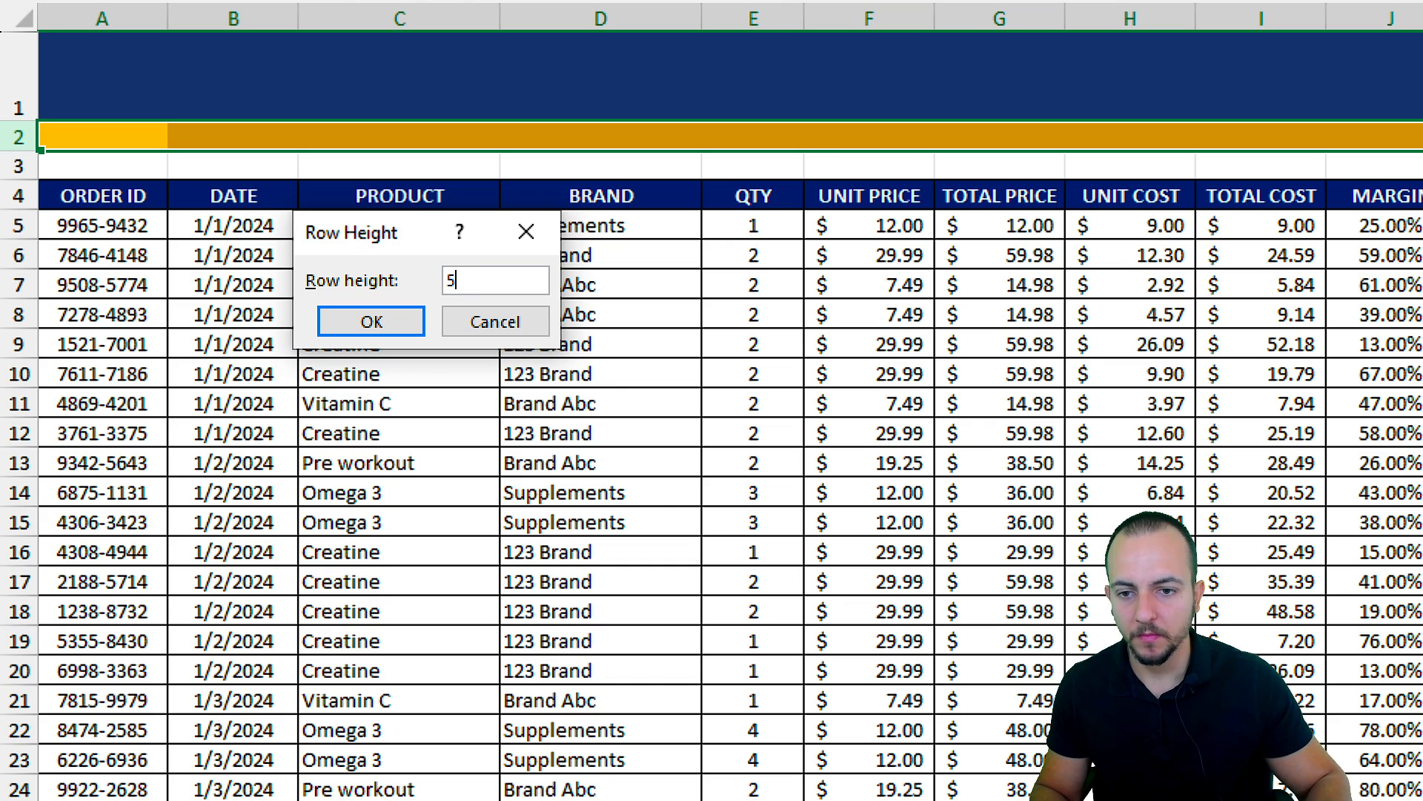
text(5)
click(400, 312)
click(349, 255)
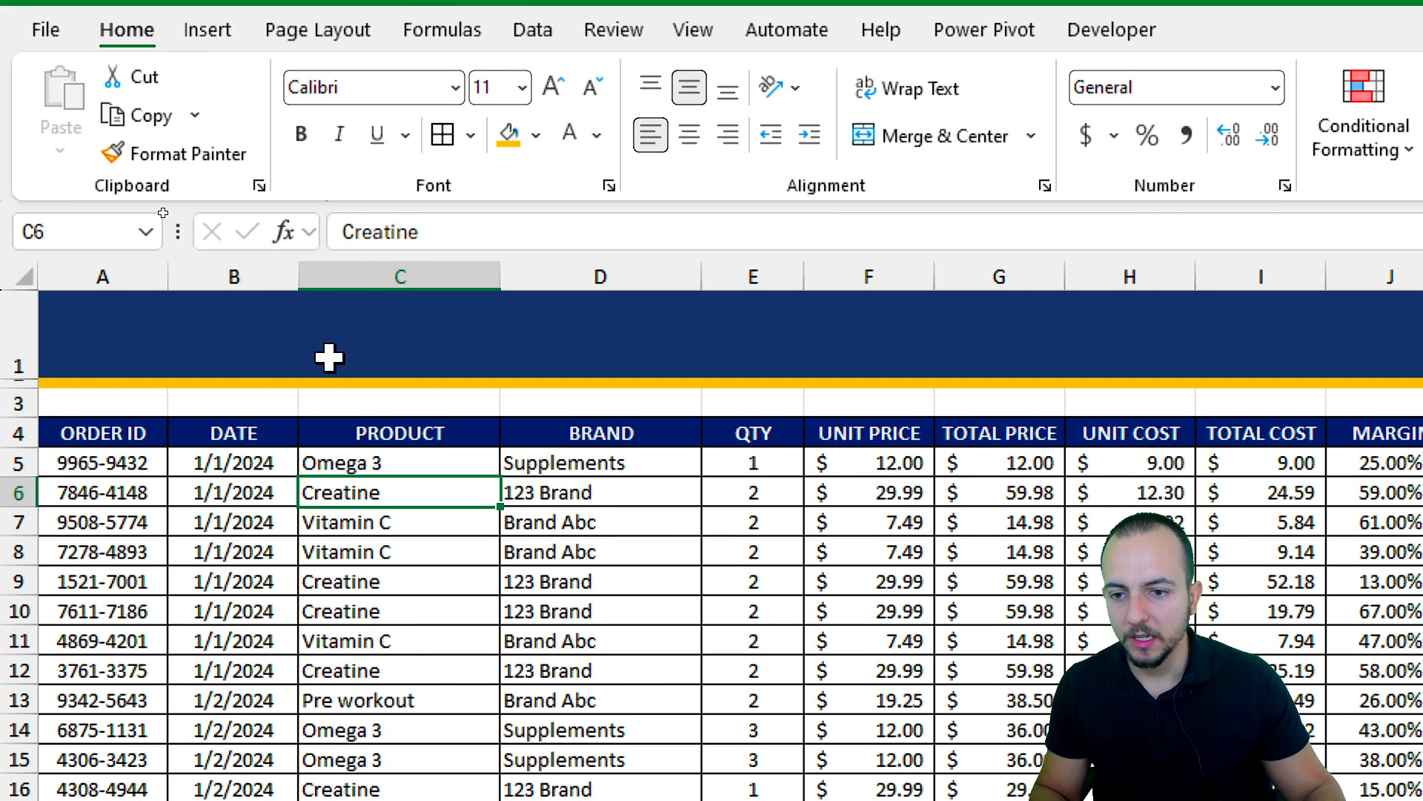
click(436, 168)
click(630, 327)
click(428, 358)
click(475, 499)
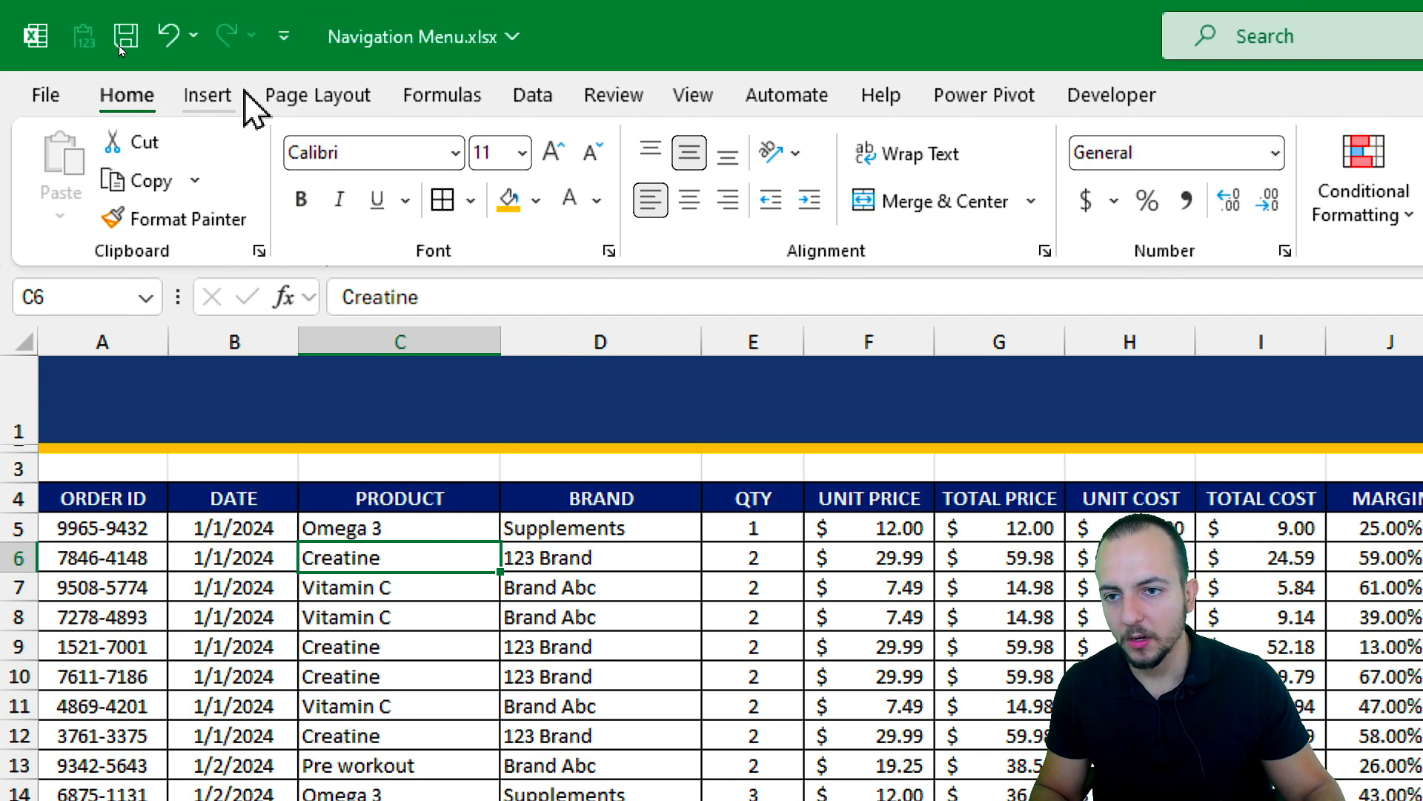
Draw a plain rectangle on the blue row 1 banner across parts of columns C and D, adjusting its height to fit the row
click(209, 31)
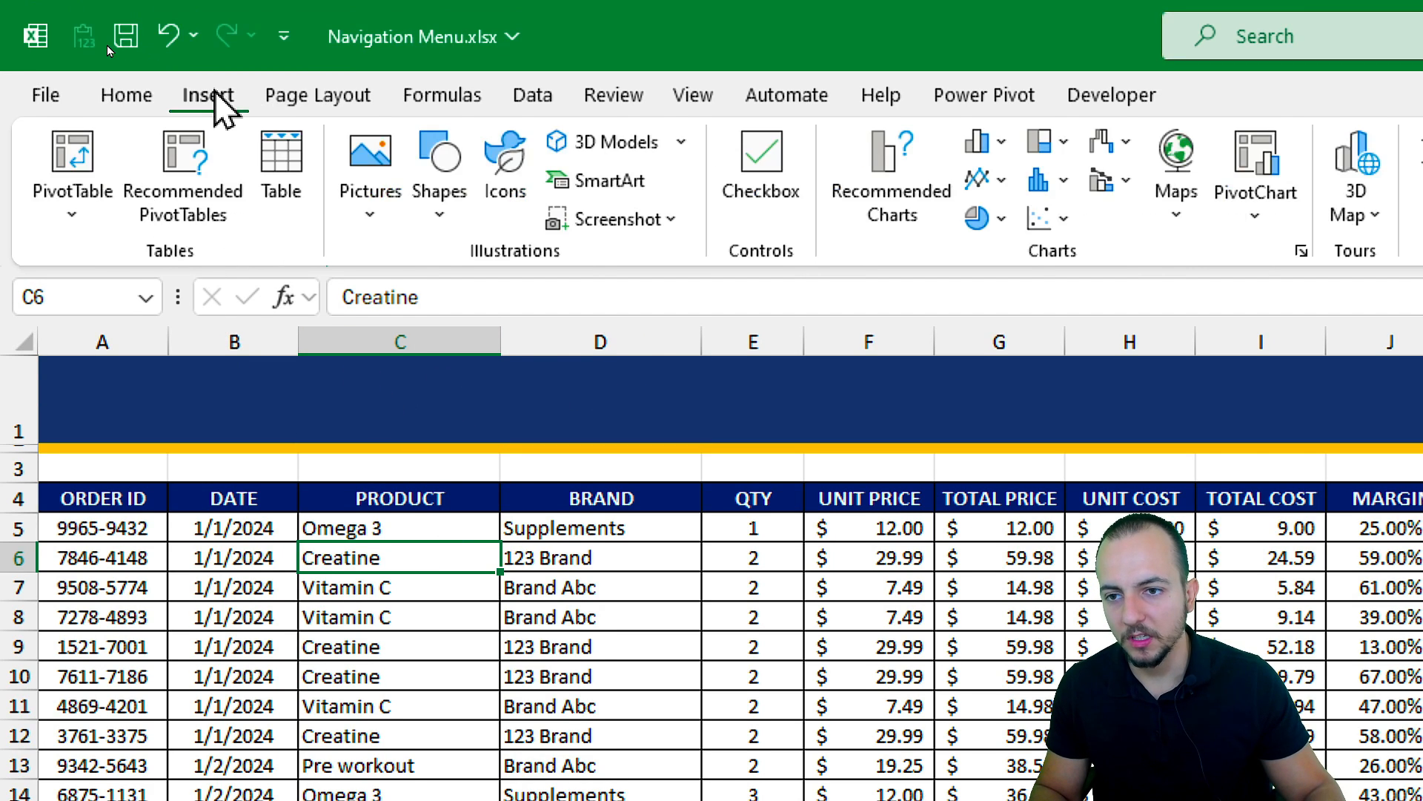
click(464, 215)
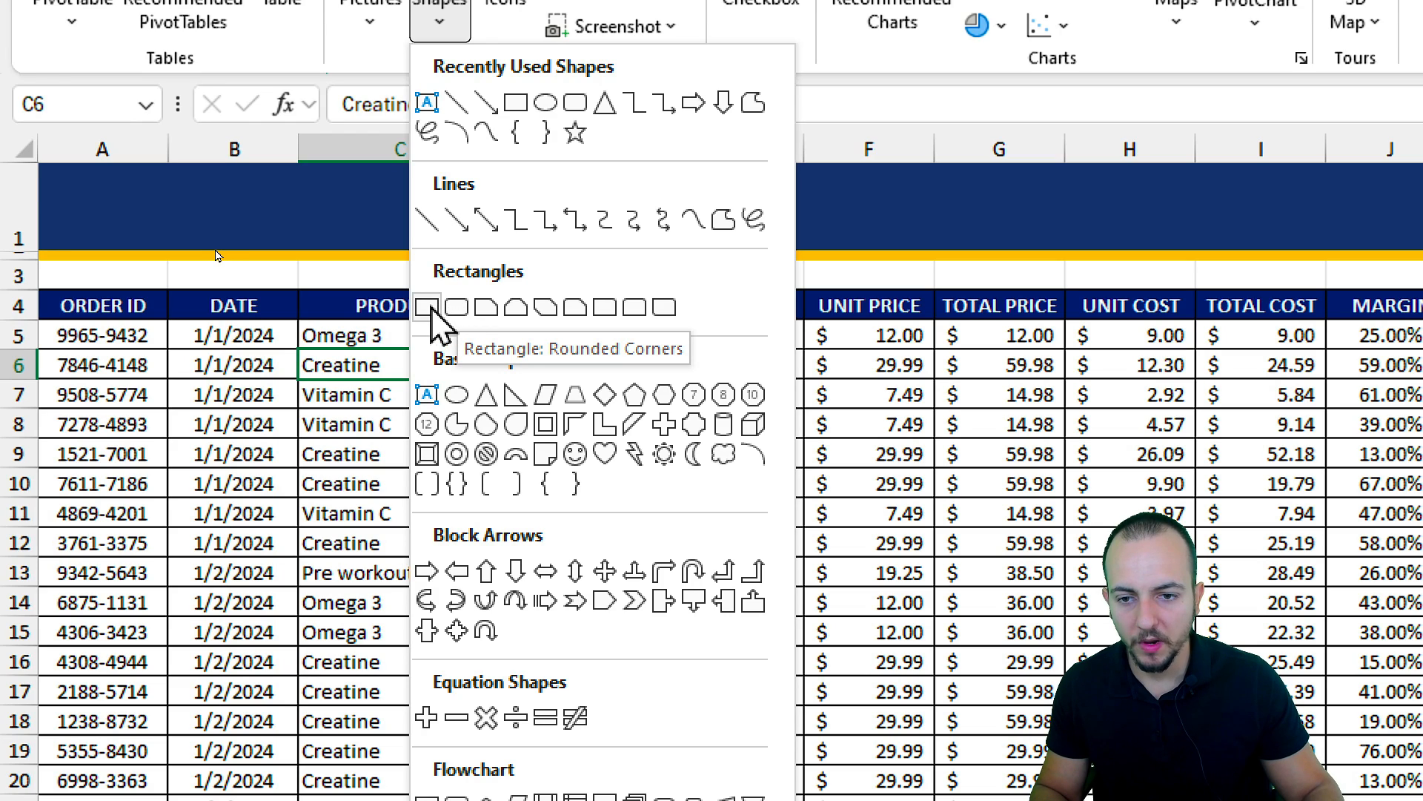
click(429, 308)
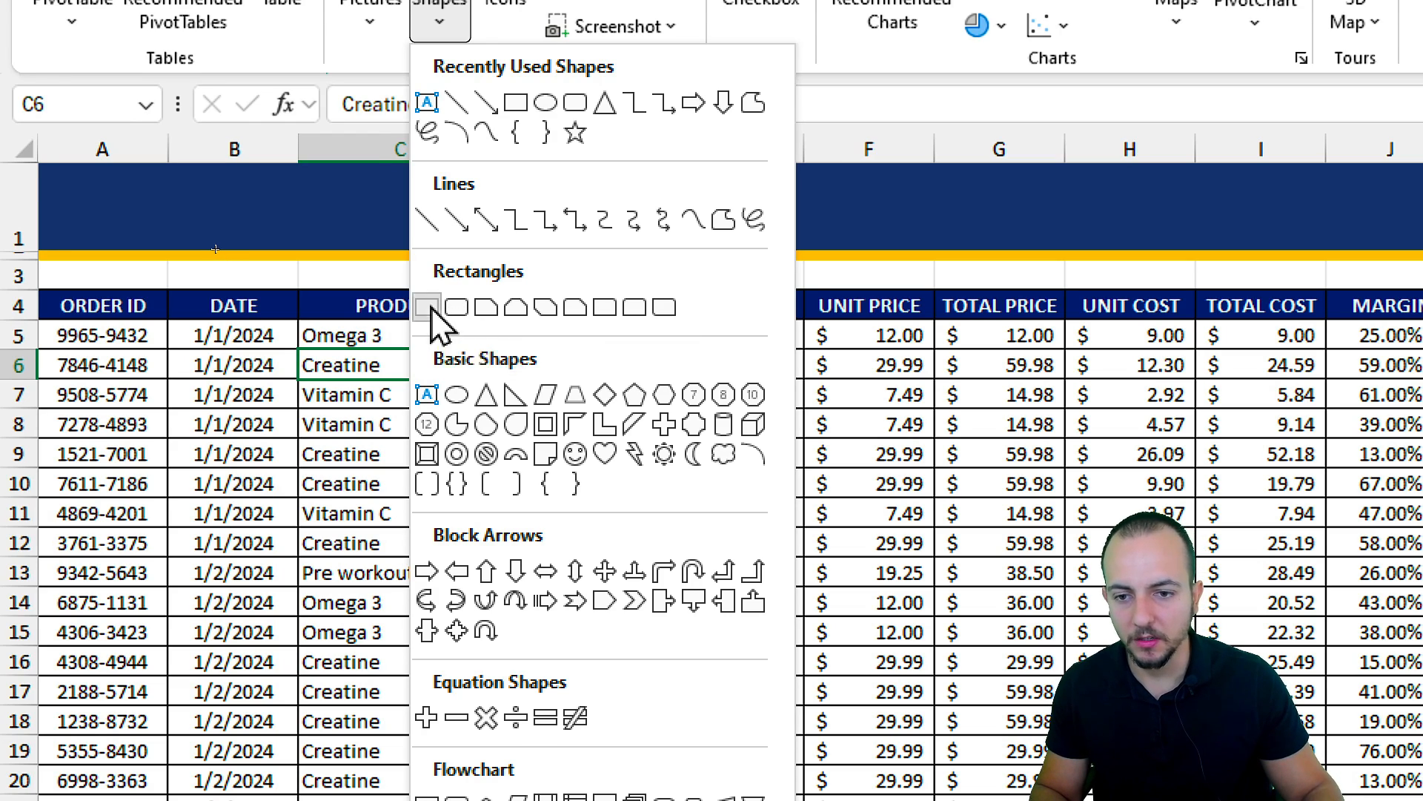
drag(344, 169, 642, 255)
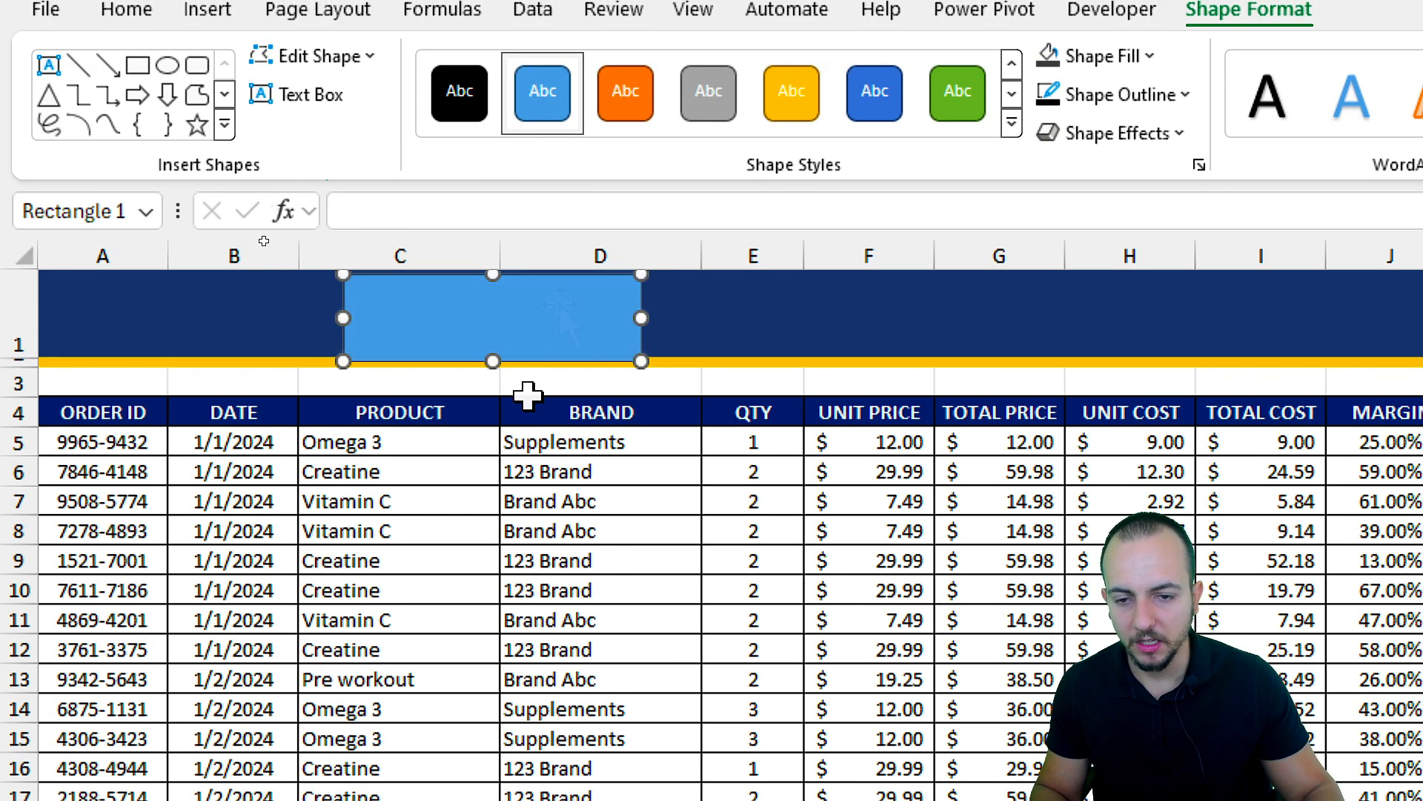
drag(538, 224, 538, 217)
click(446, 487)
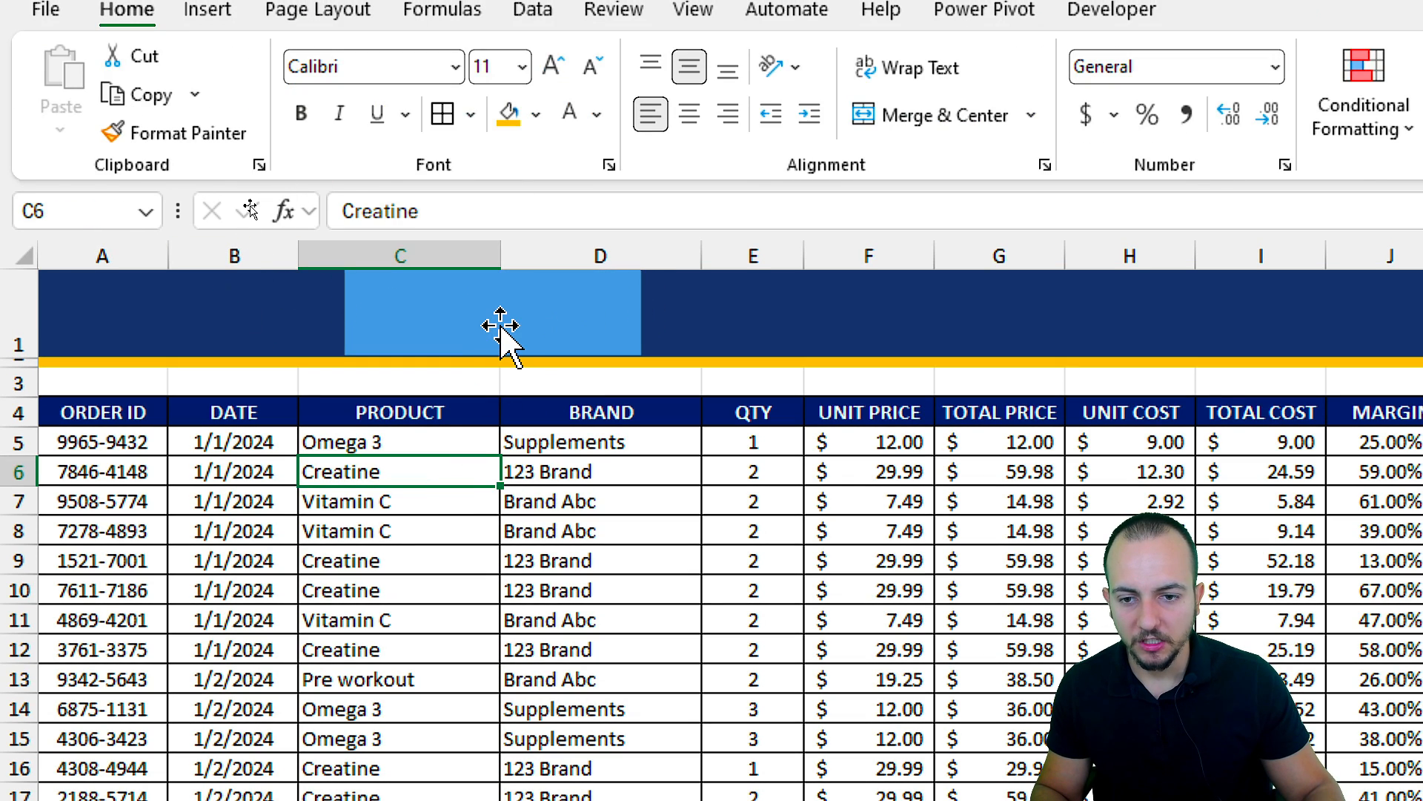
Try widening column C to check its effect on the rectangle, and undo the width change
click(398, 254)
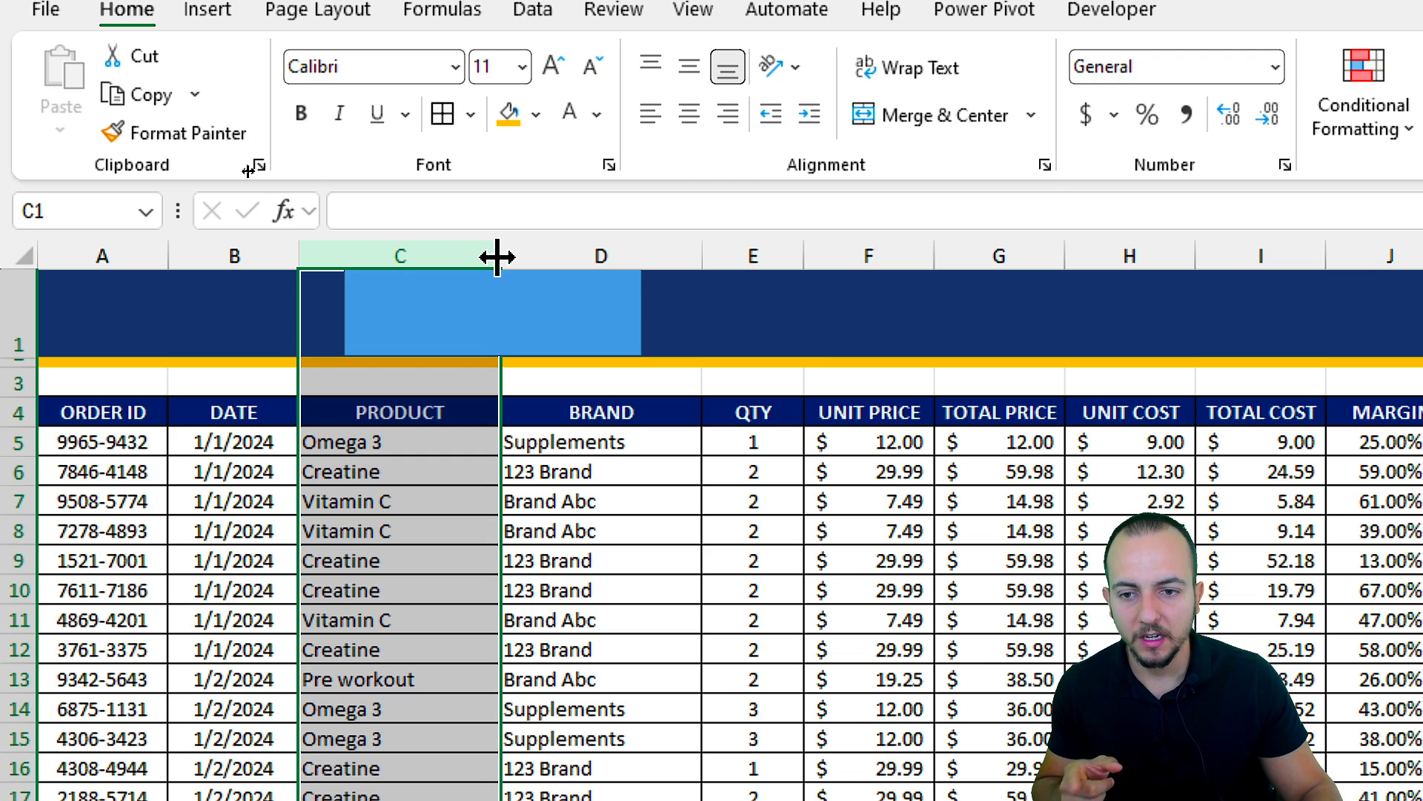
drag(498, 256, 536, 259)
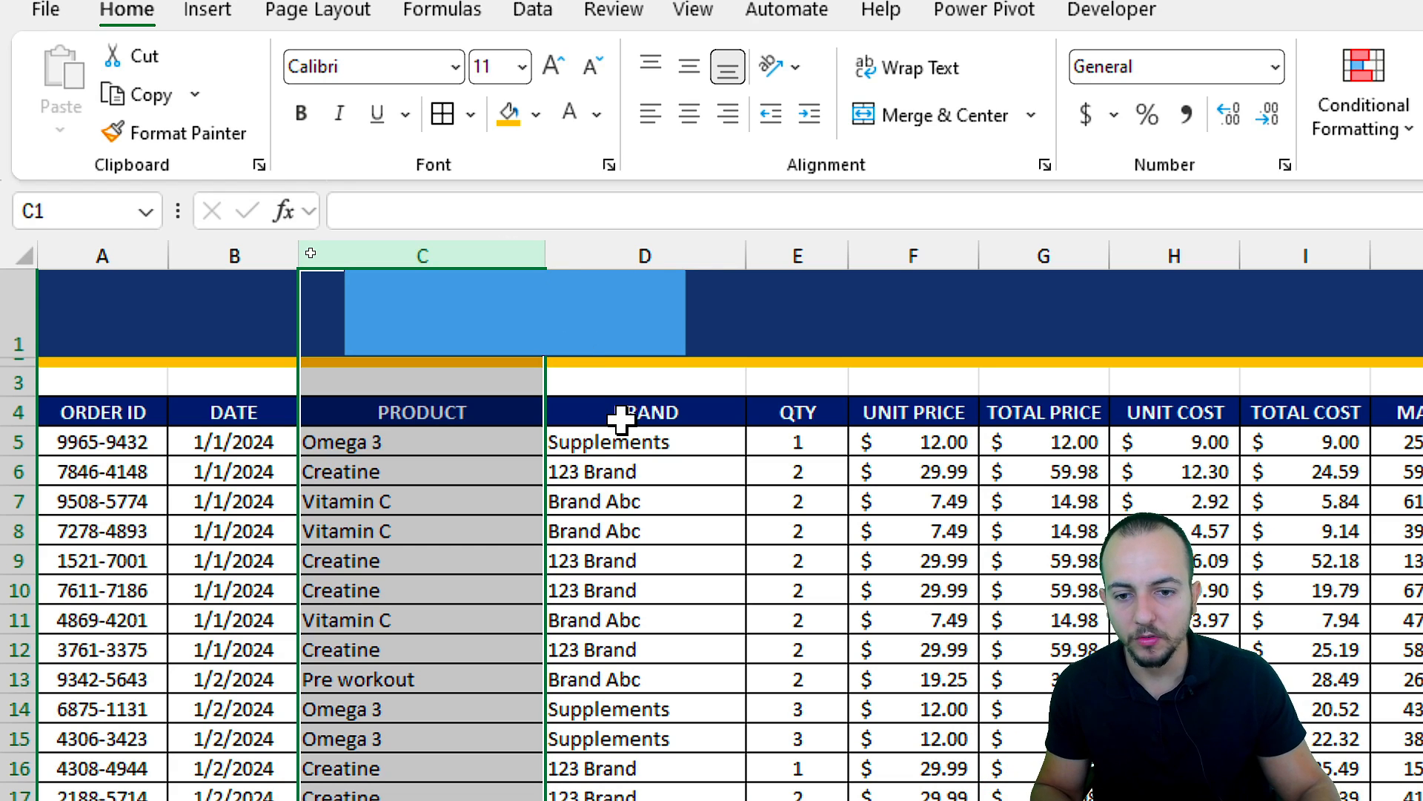
key(ctrl+z)
key(ctrl+y)
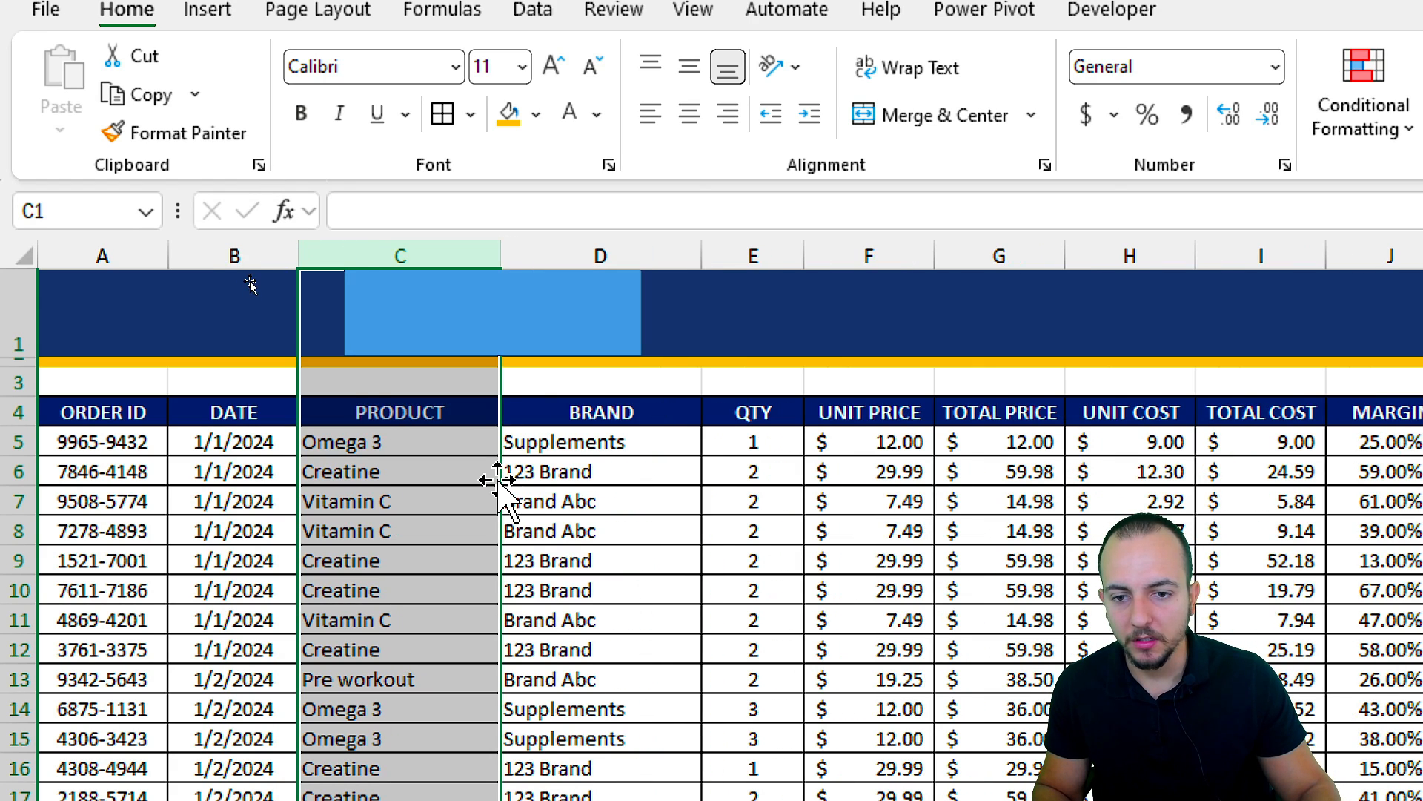
Set the banner rectangle's properties so that it doesn't move or size with cells
click(553, 475)
right_click(560, 346)
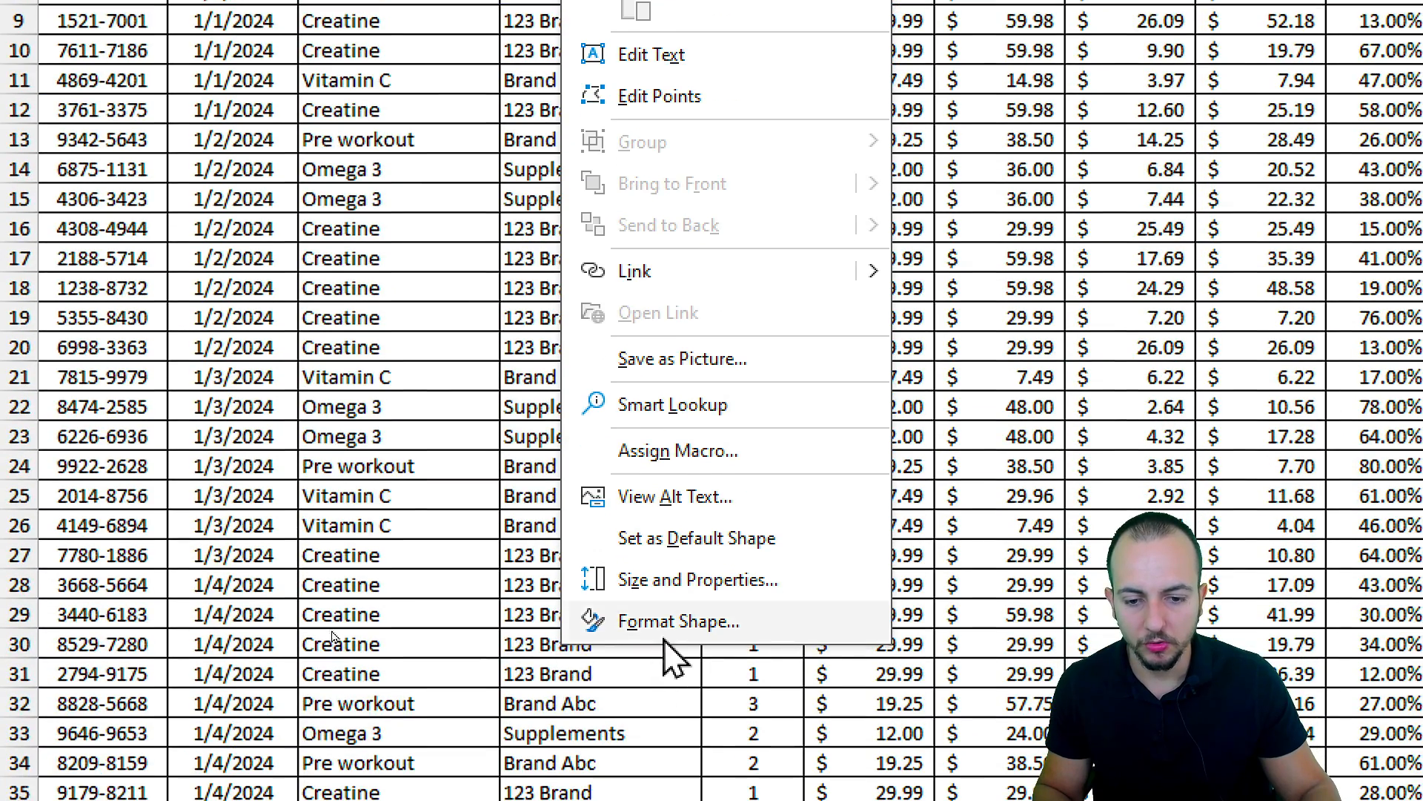
click(682, 616)
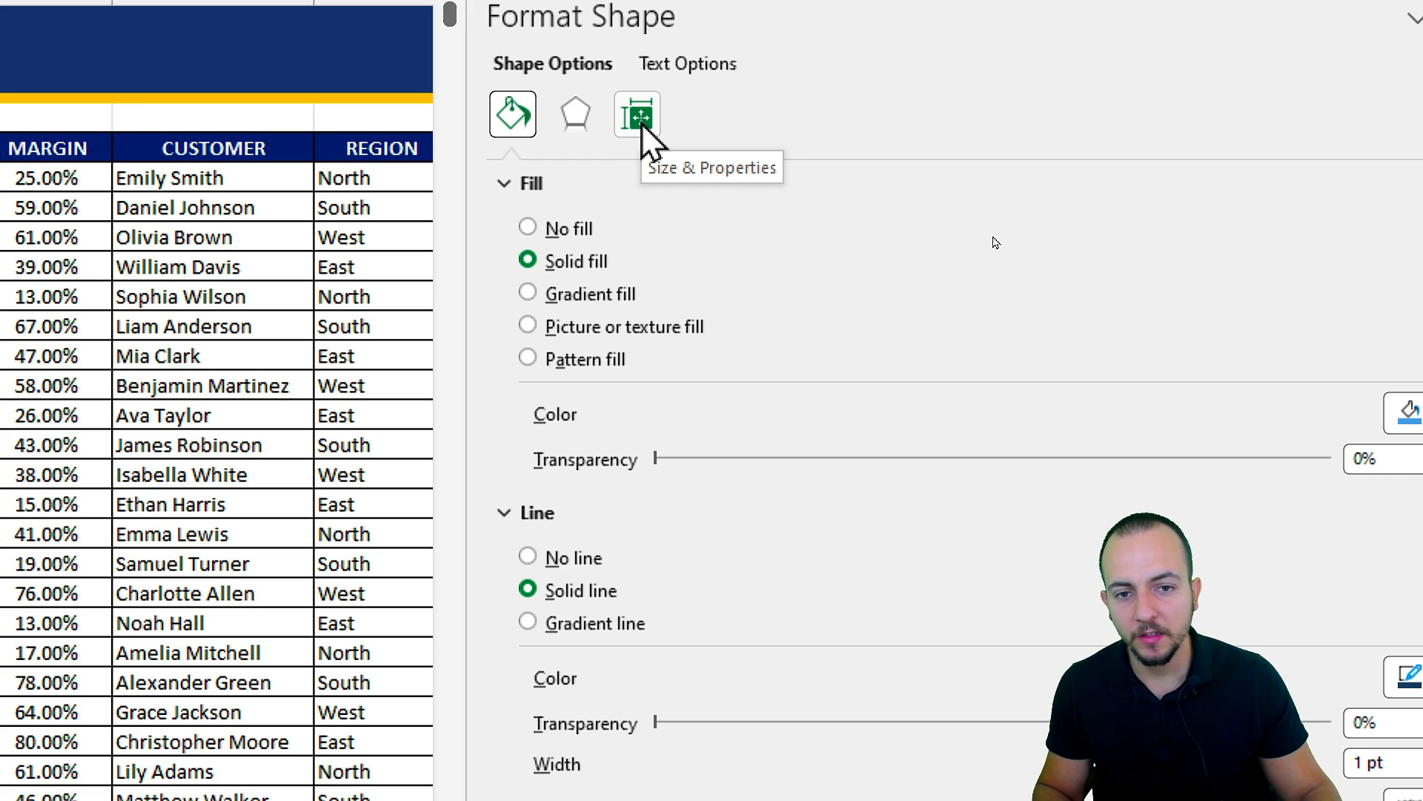
click(644, 126)
click(562, 226)
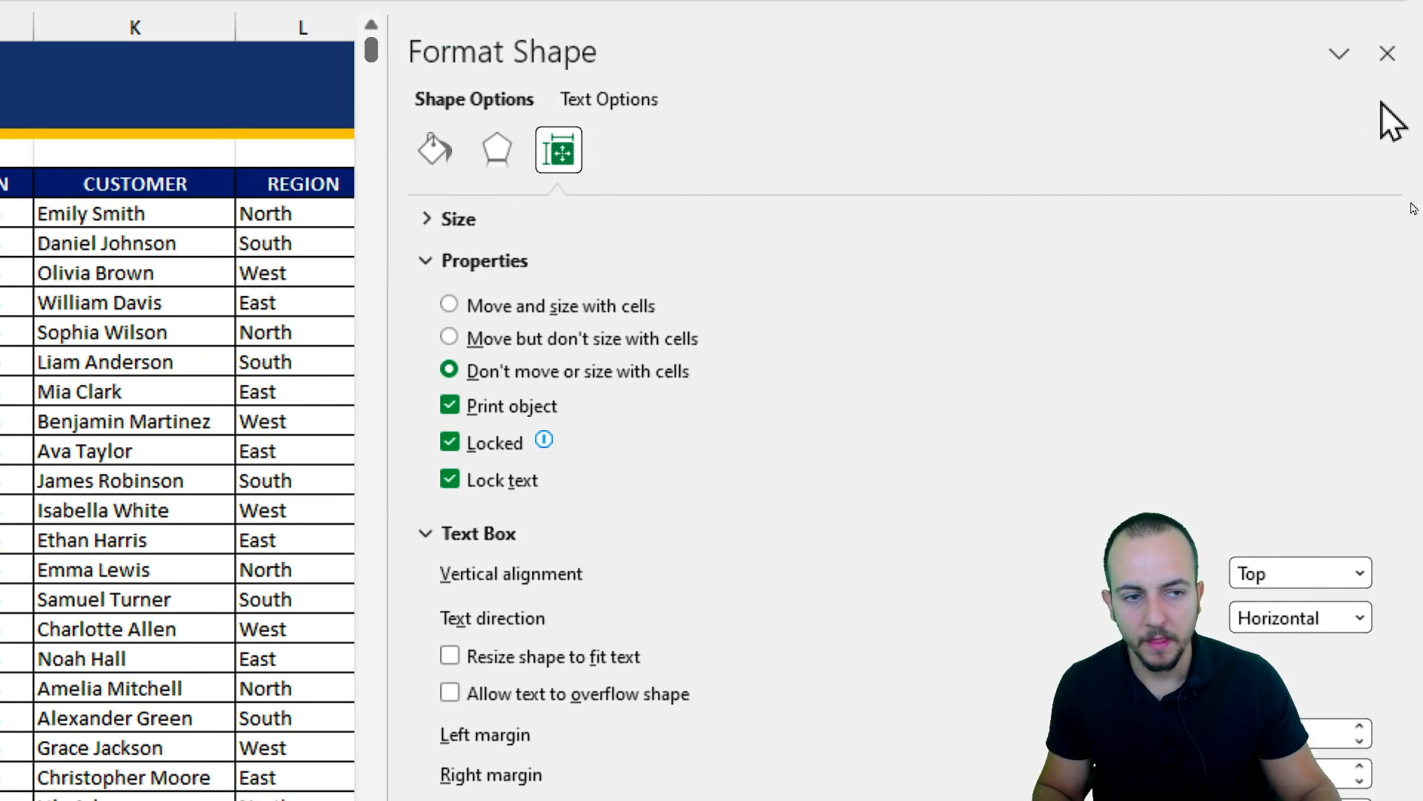
click(1420, 18)
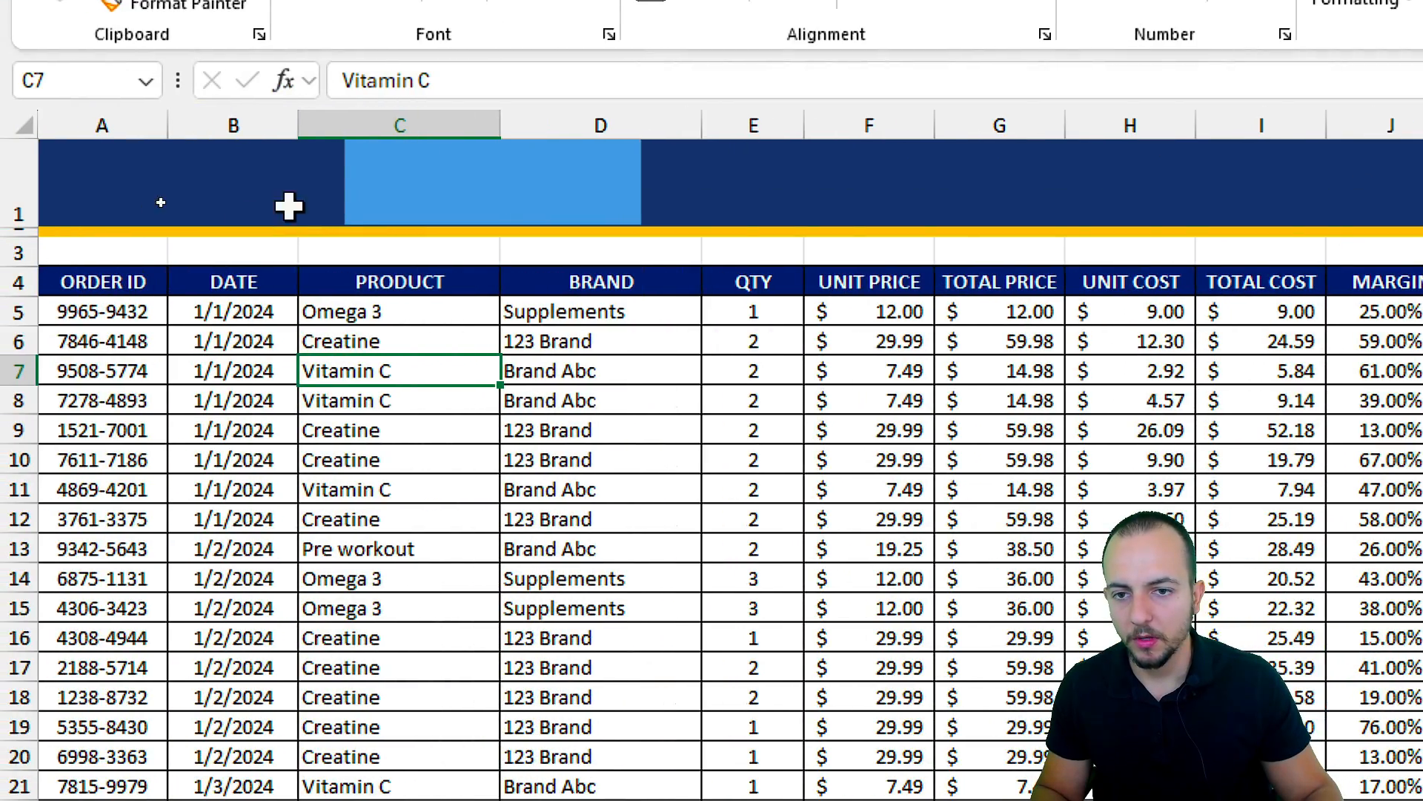
Test narrower and wider widths for column C against the fixed rectangle, and restore the original width
drag(424, 113, 476, 121)
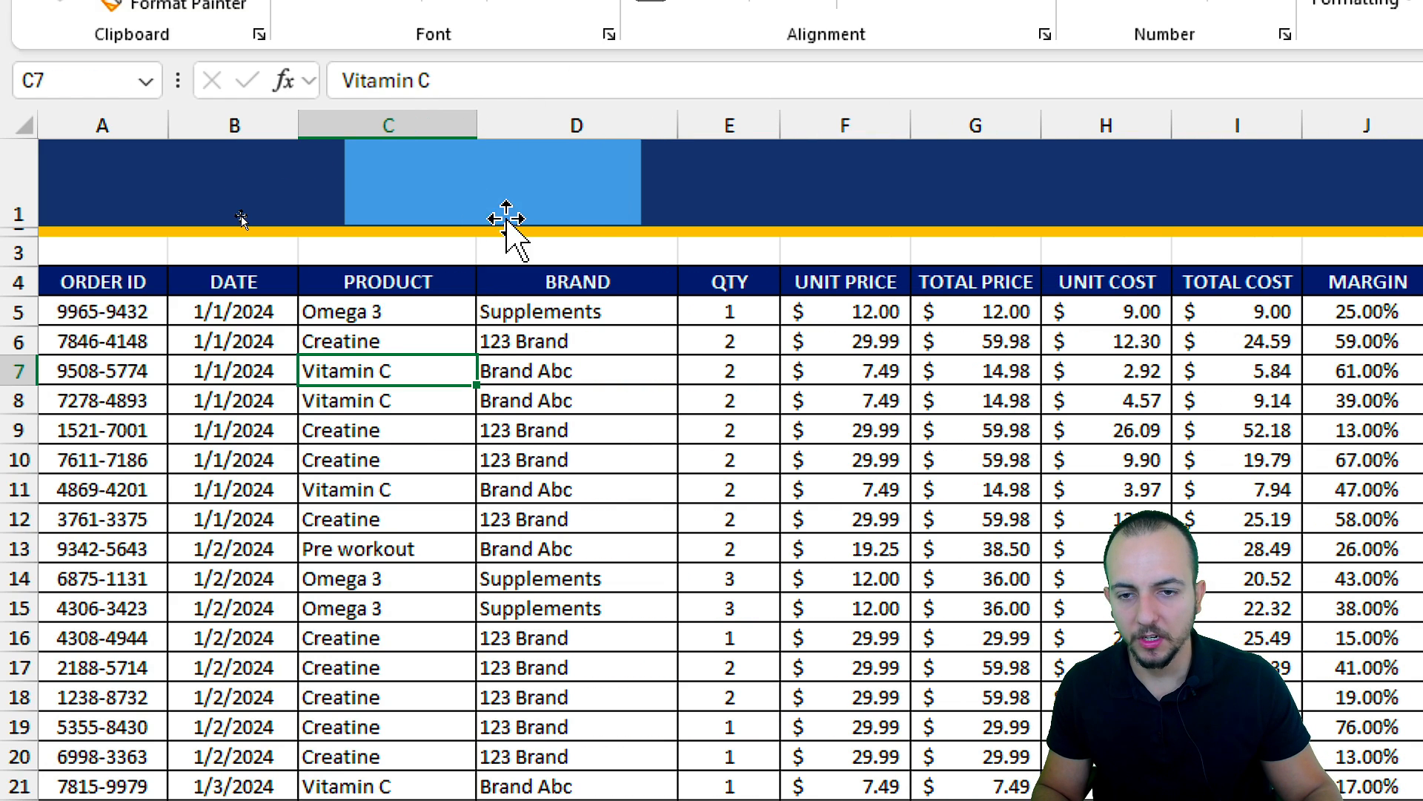
key(ctrl+z)
key(ctrl+z)
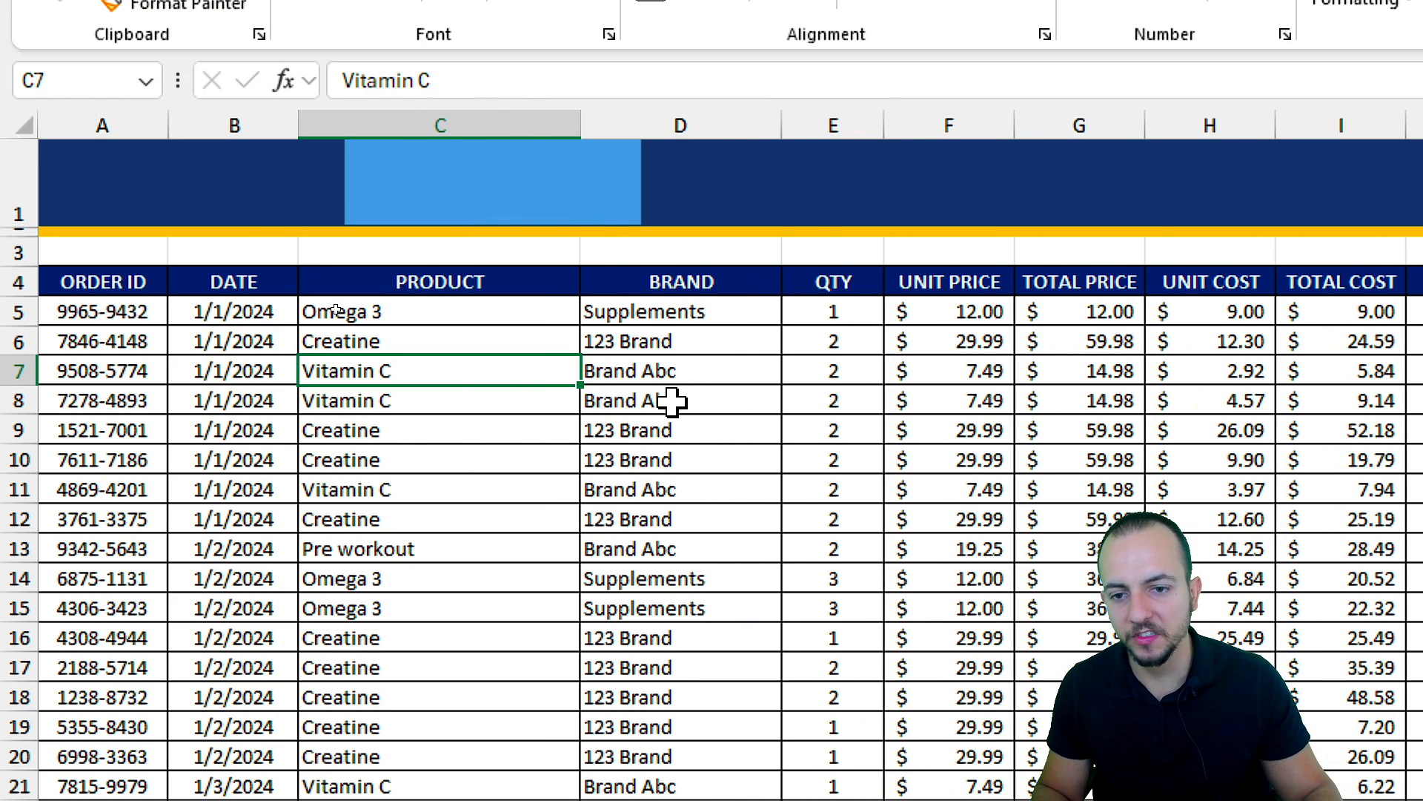
key(ctrl+y)
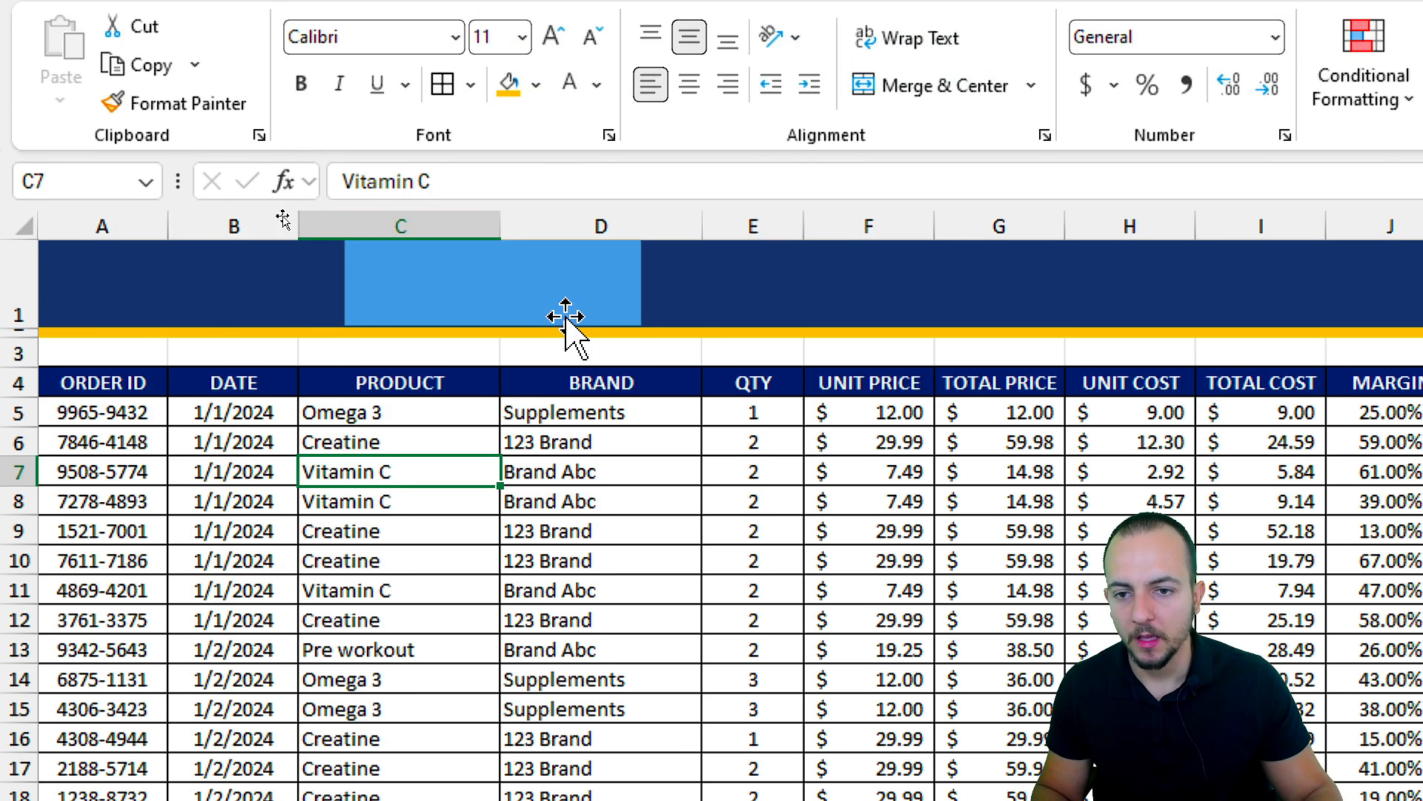
Fill the rectangle with the same darkest blue theme shade as the banner and give it a white outline
click(600, 216)
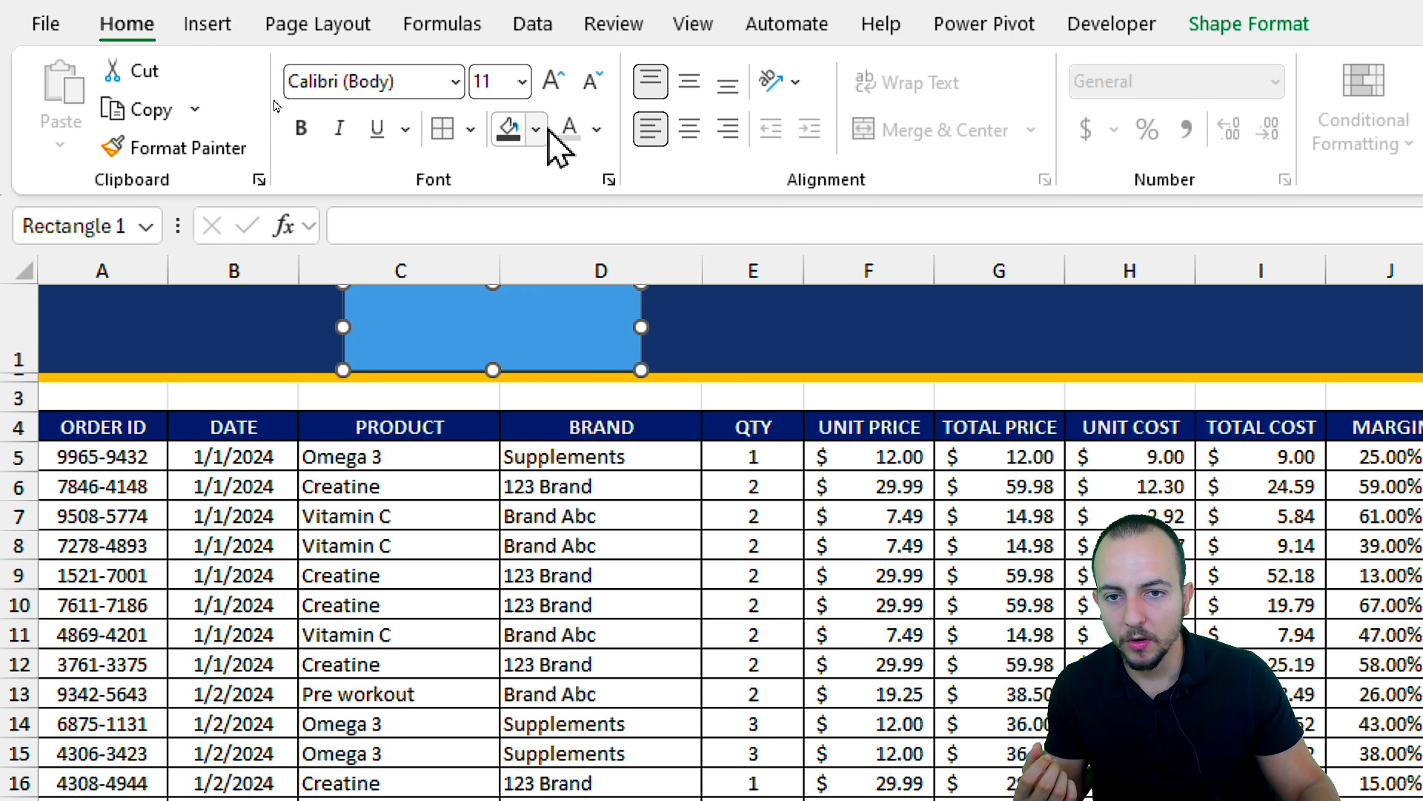
click(537, 83)
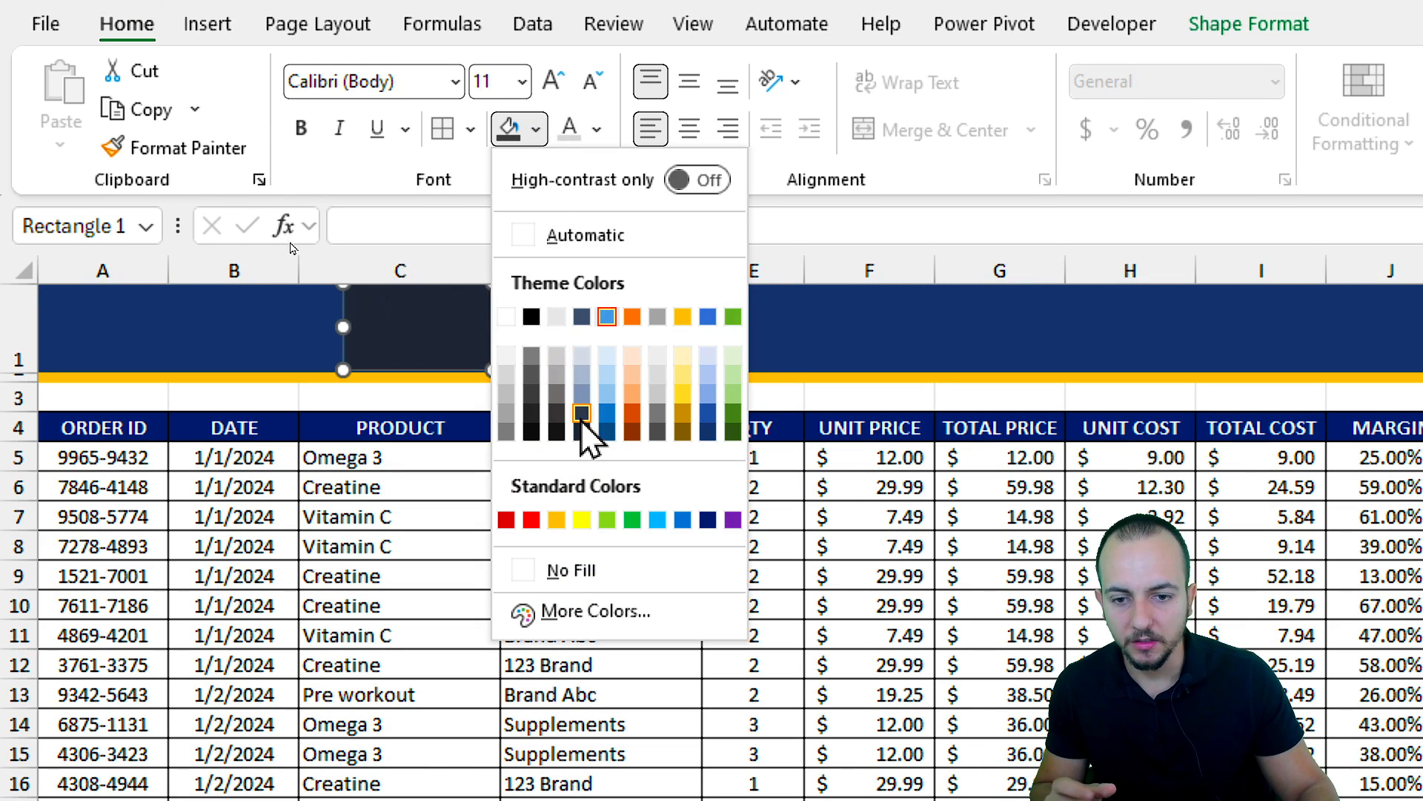
click(708, 429)
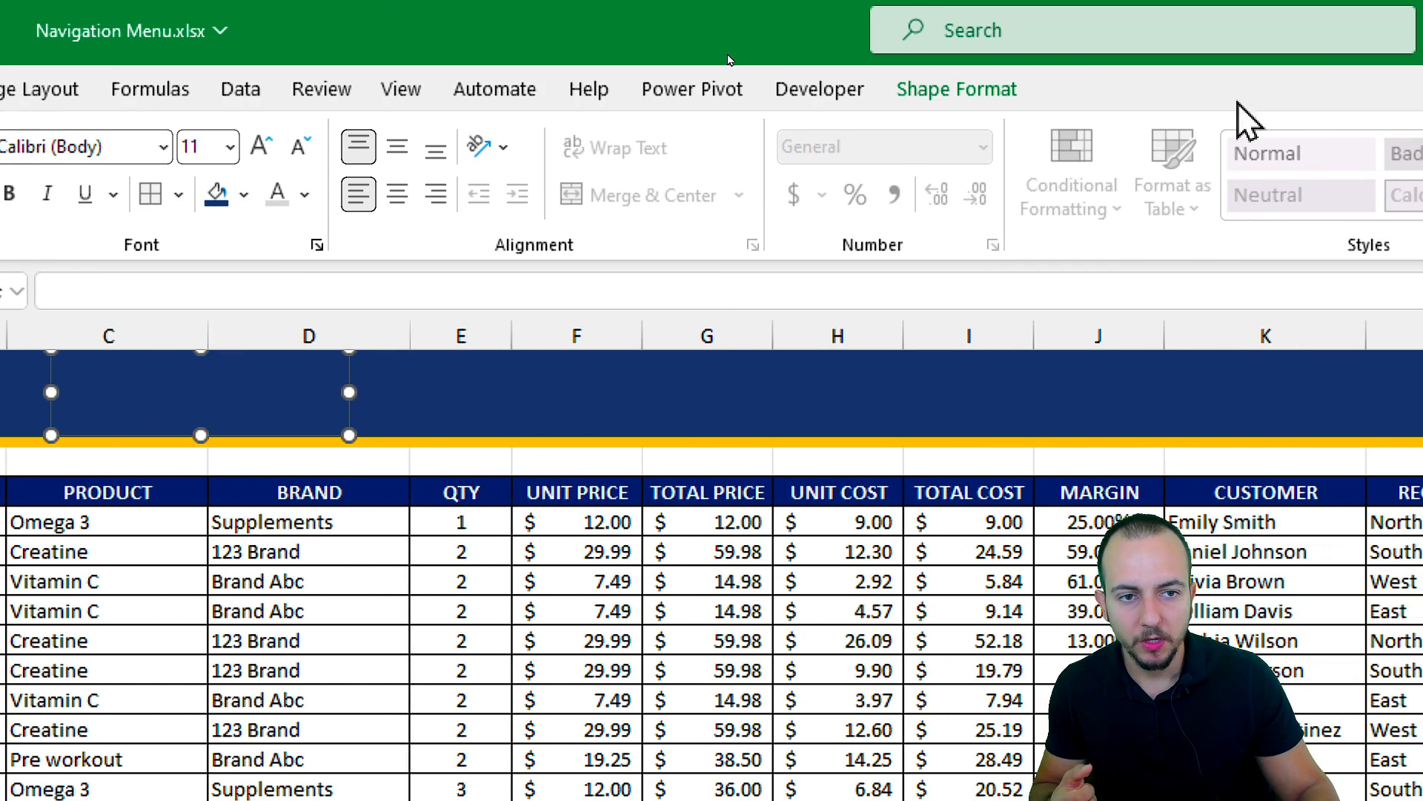
click(957, 90)
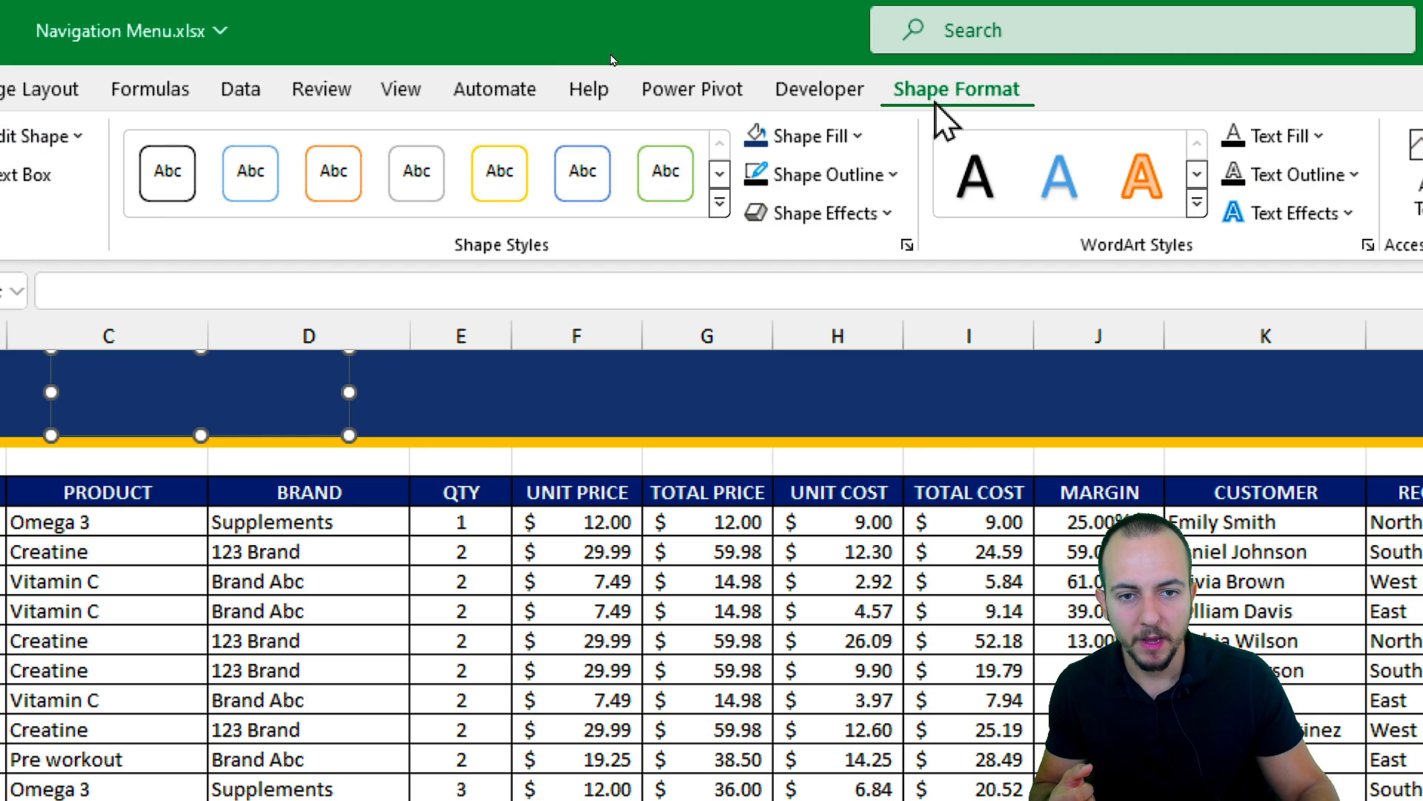
click(851, 178)
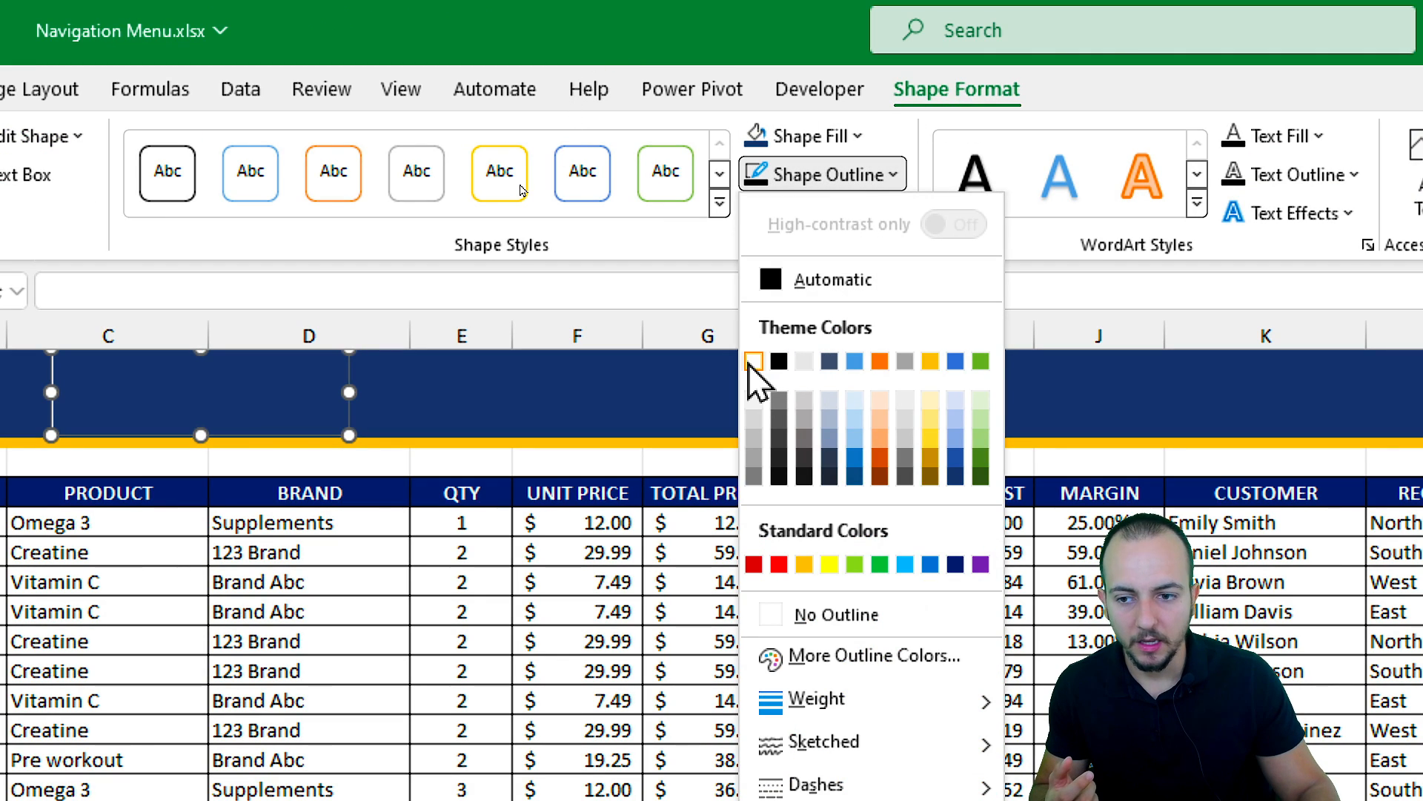
click(753, 362)
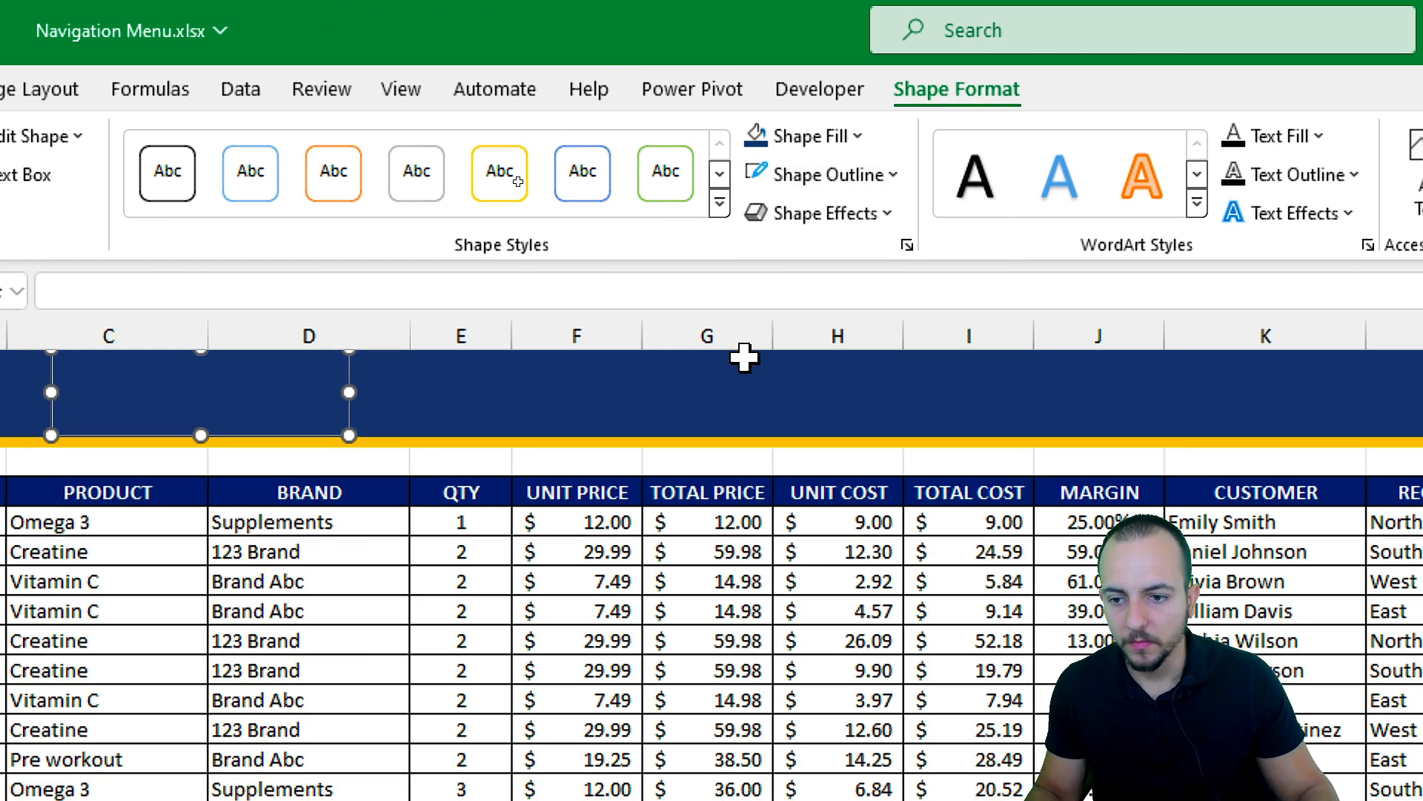
Preview shadow, reflection and glow effects on the rectangle and apply an outer shadow
click(829, 217)
mouse_move(853, 334)
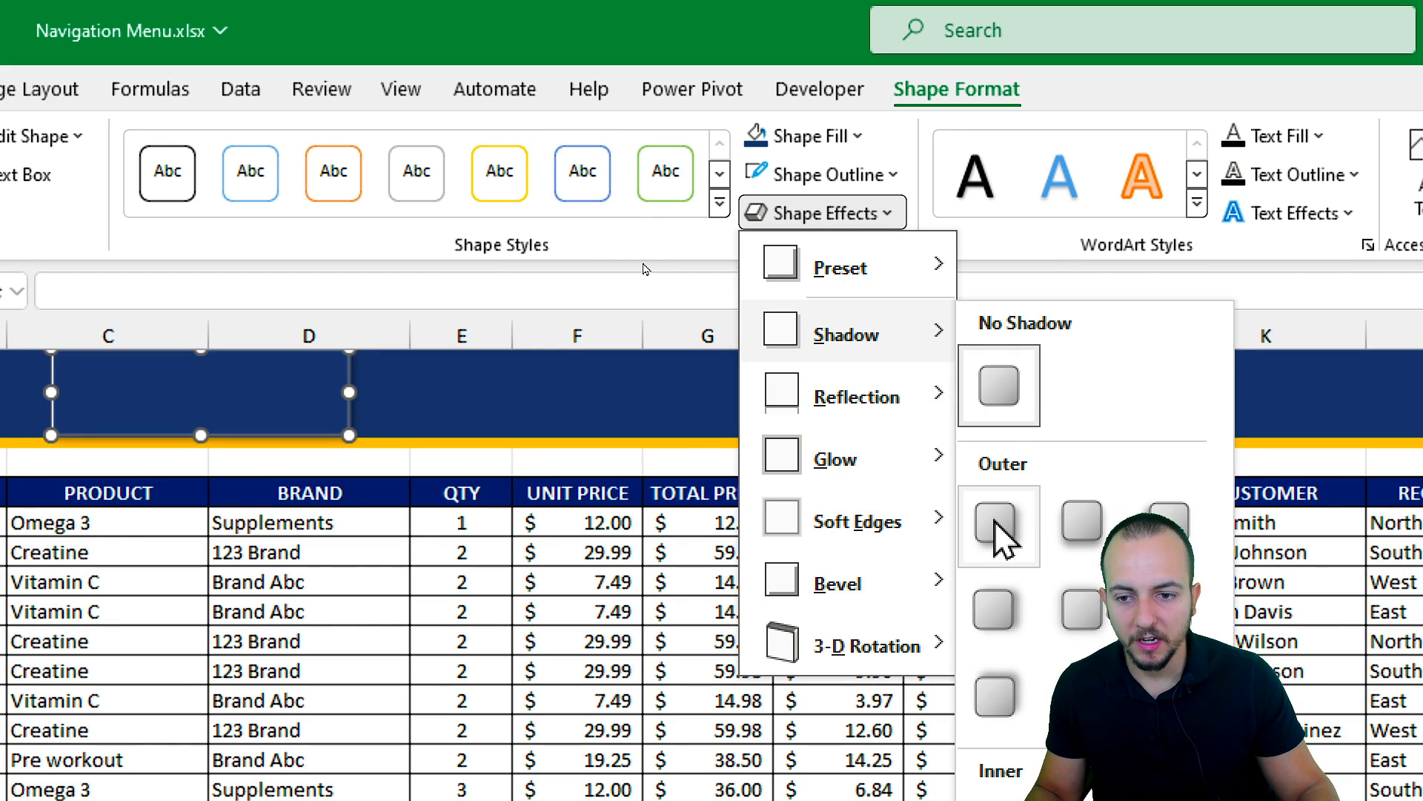
mouse_move(919, 415)
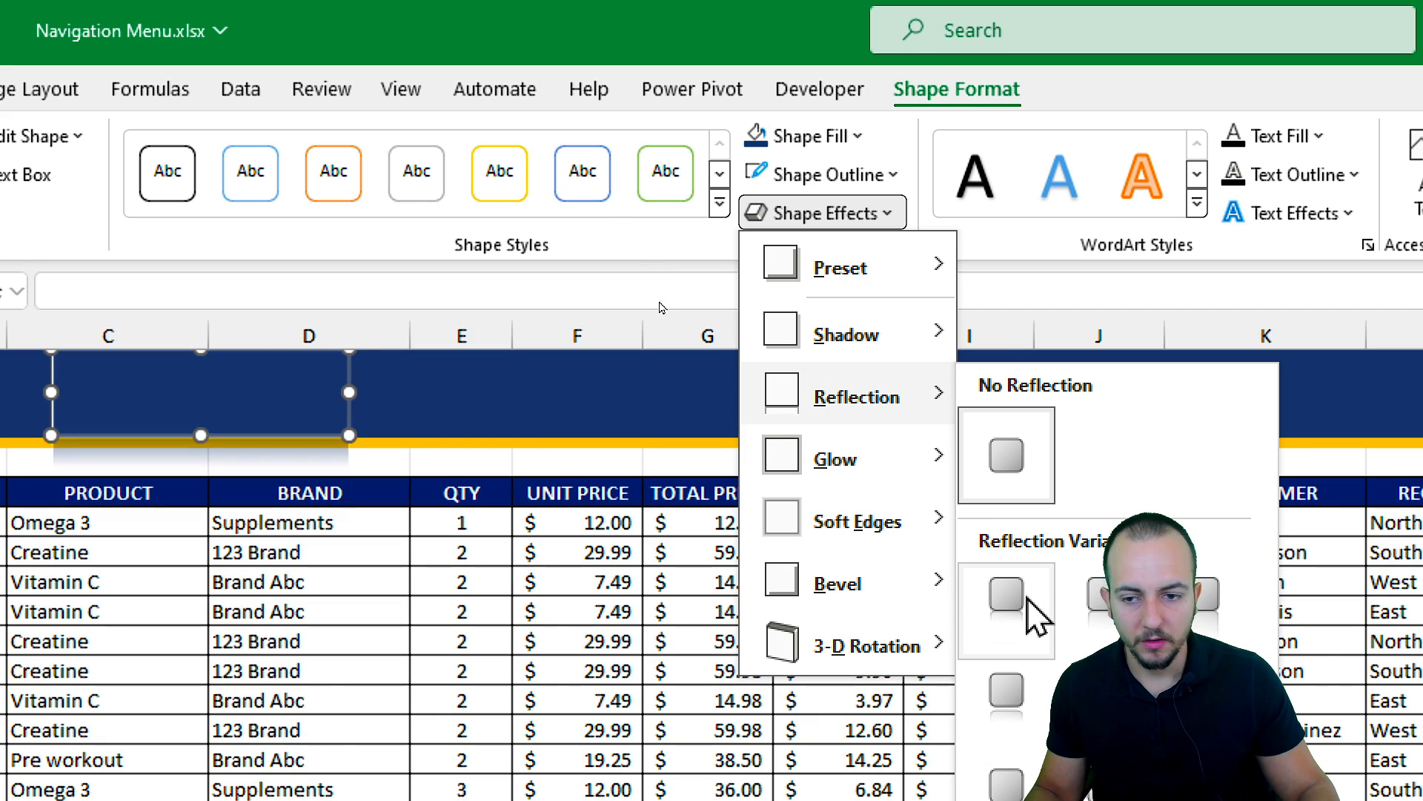
mouse_move(912, 465)
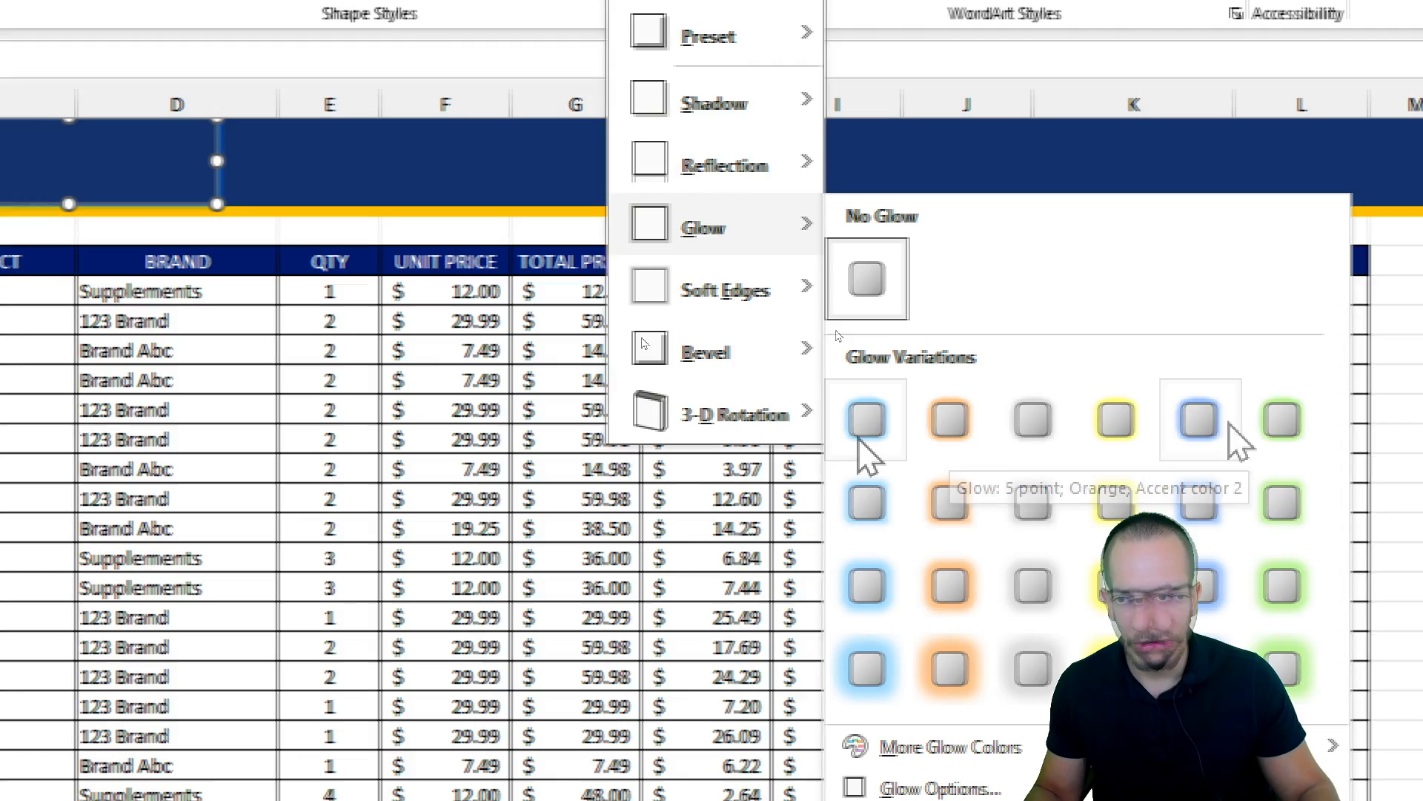
mouse_move(791, 112)
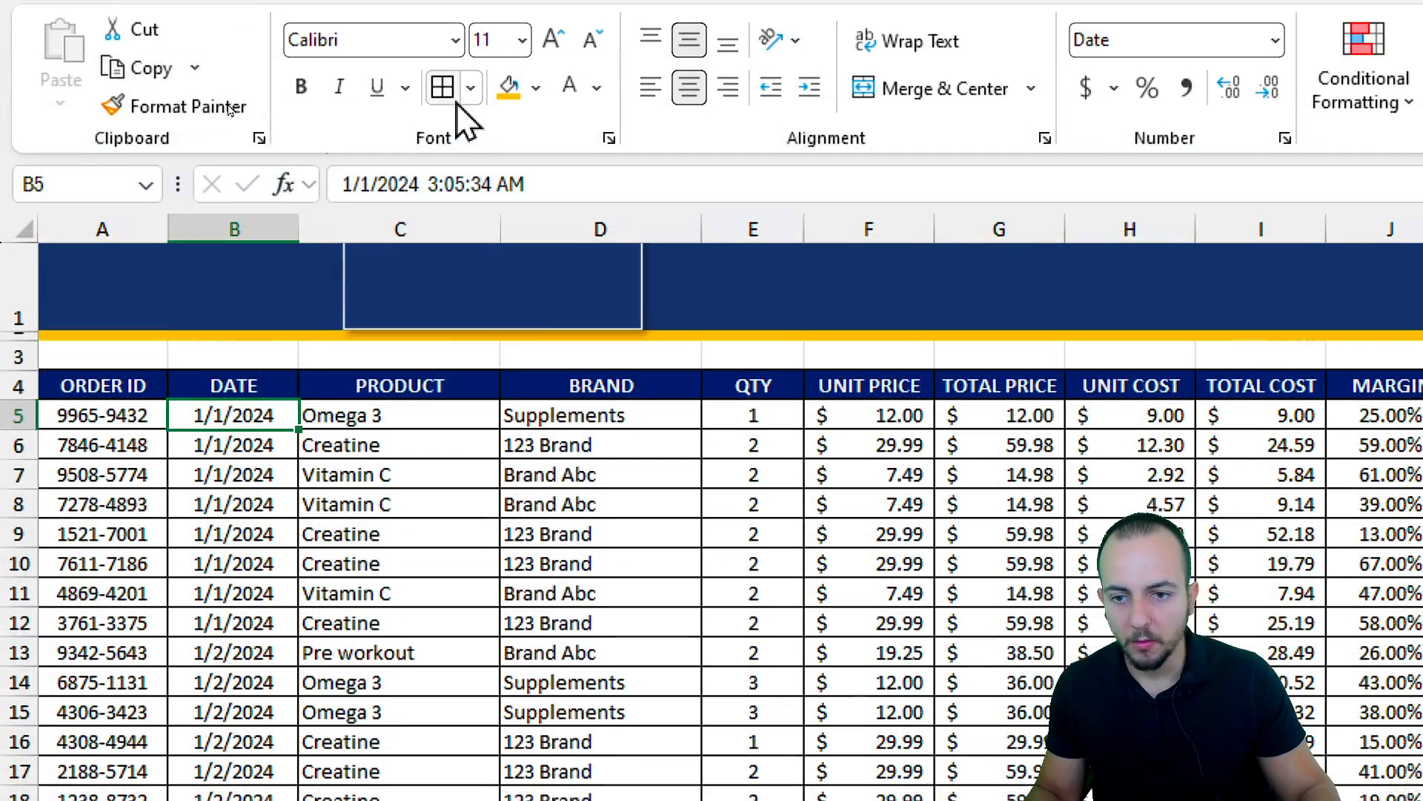
Reduce the rectangle's height slightly so it fits inside row 1, and label it "Sales Report"
click(458, 319)
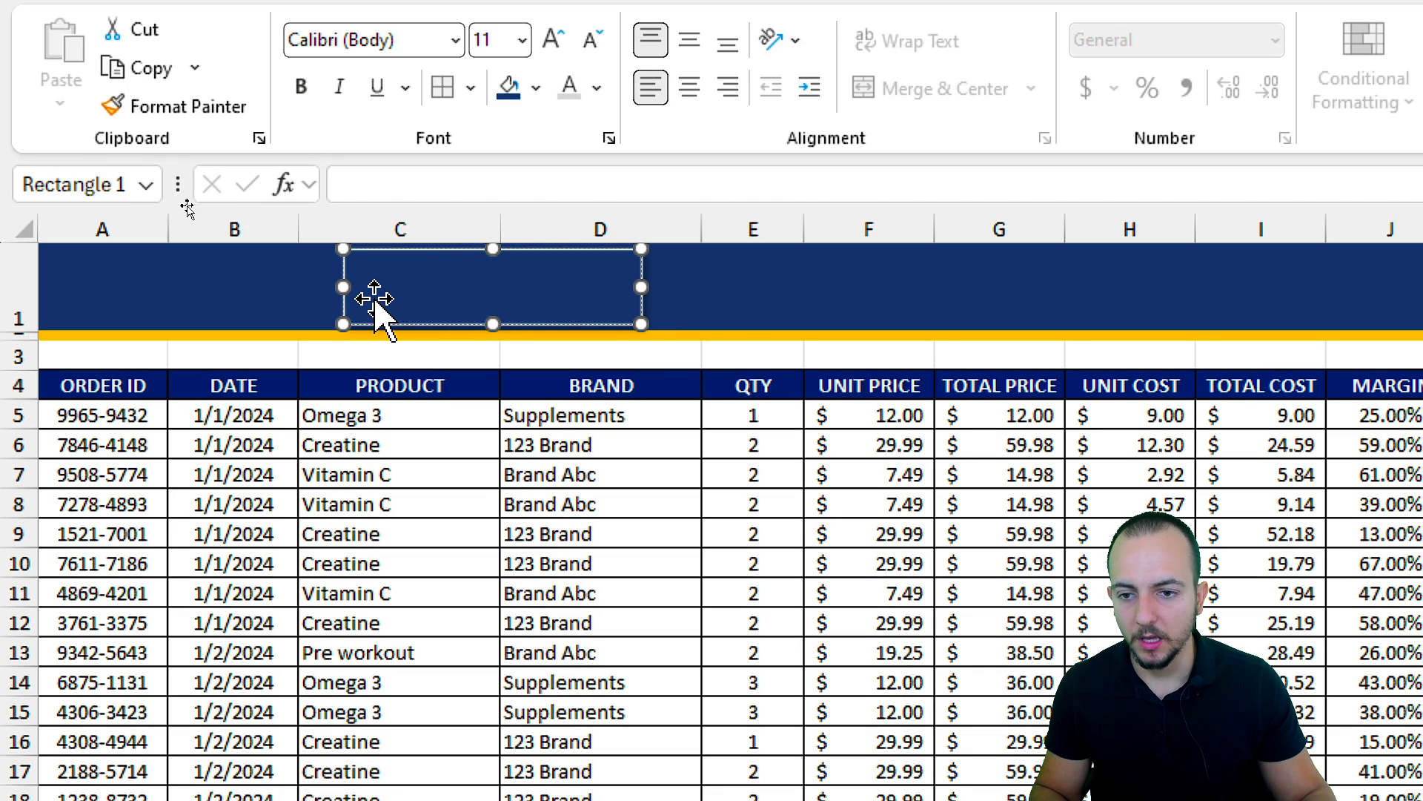
click(375, 309)
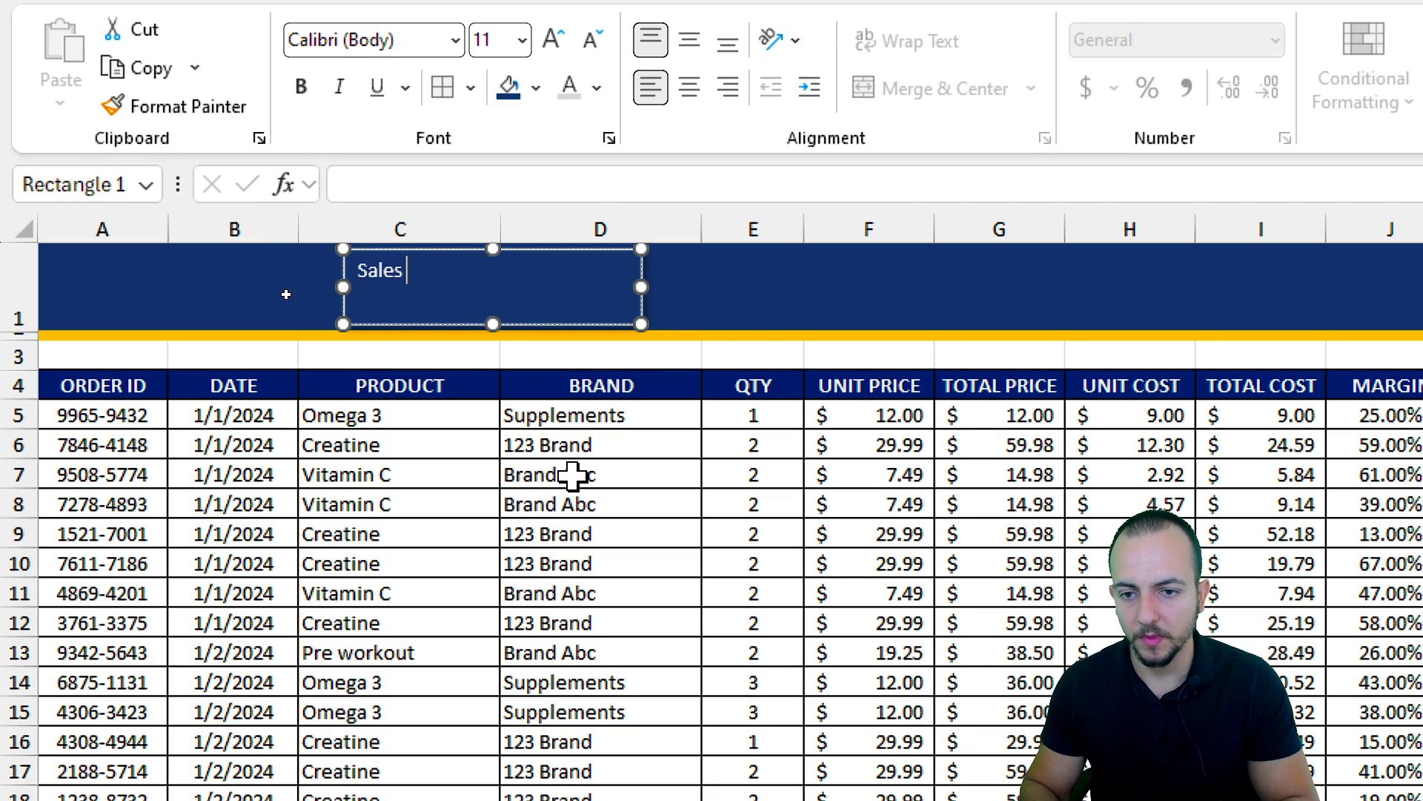
text(Sales Report)
Make the "Sales Report" label bold at size 14 and center it vertically and horizontally in the rectangle
drag(475, 271, 358, 271)
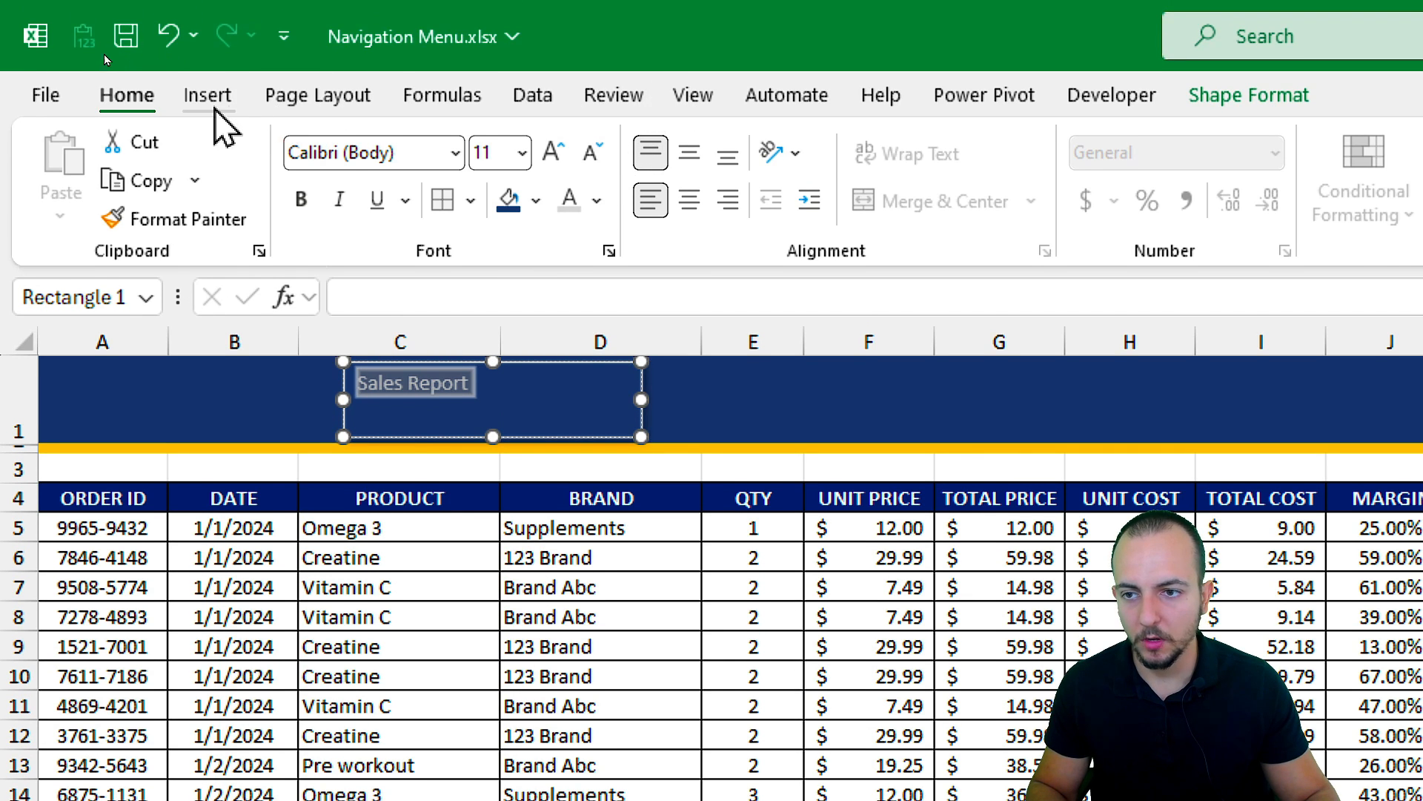
click(304, 200)
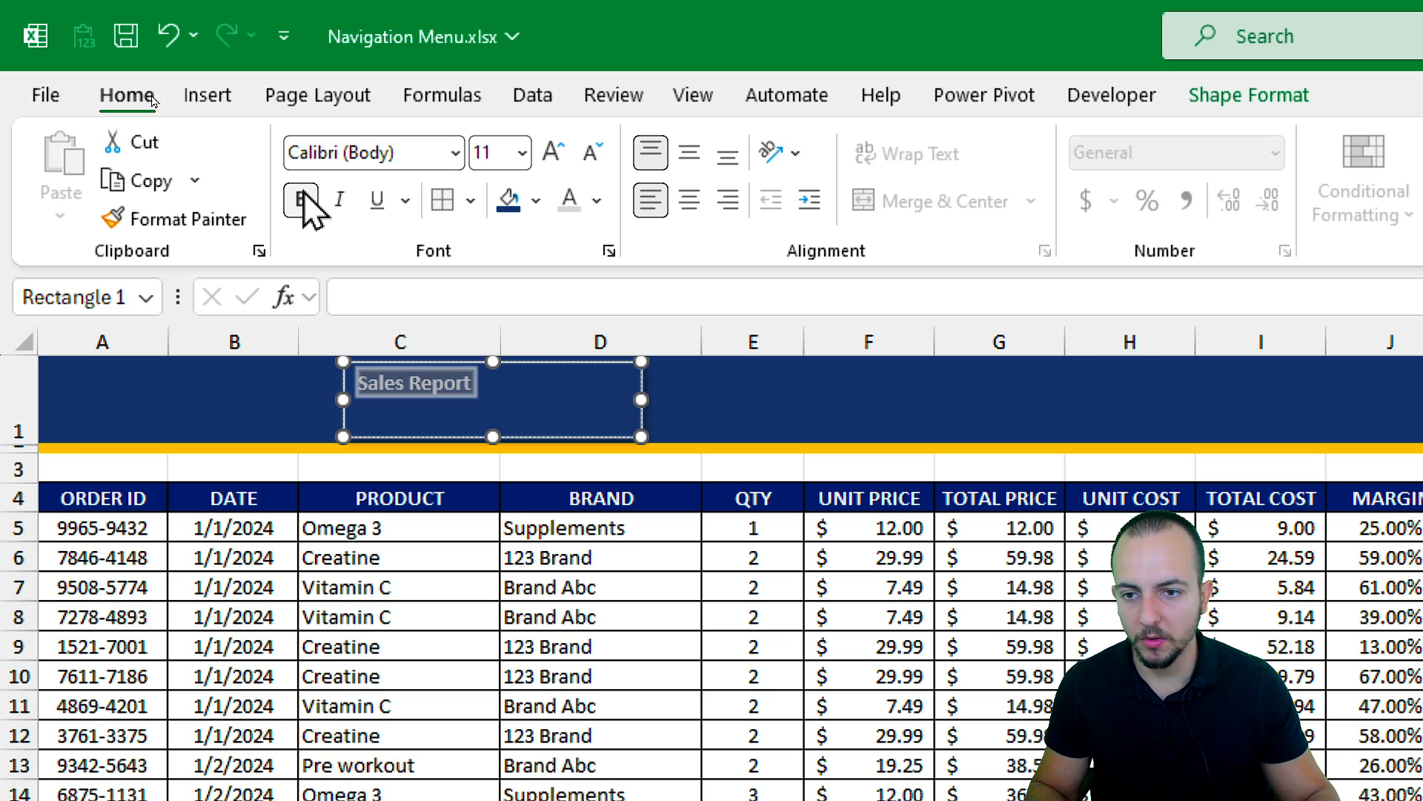
click(554, 152)
click(554, 152)
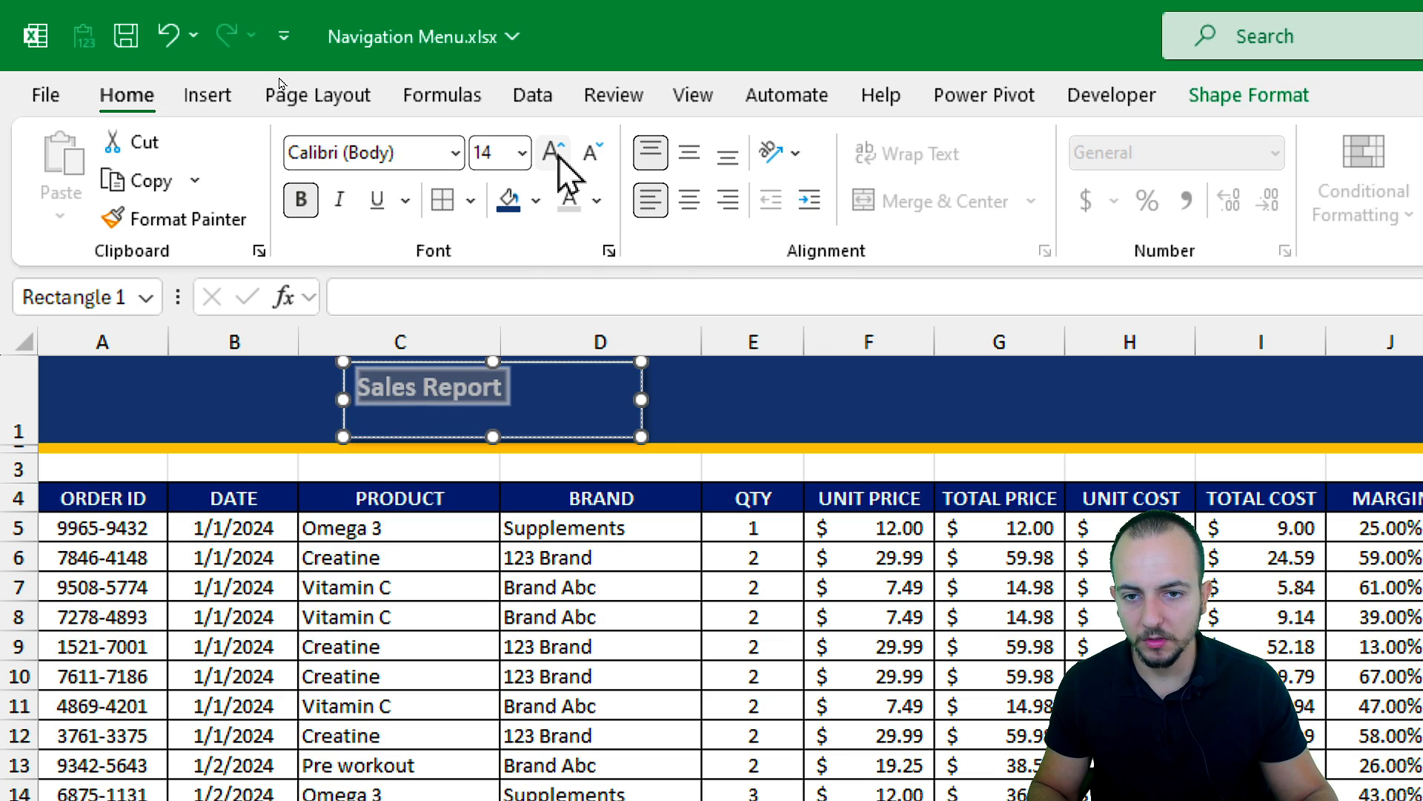
click(554, 152)
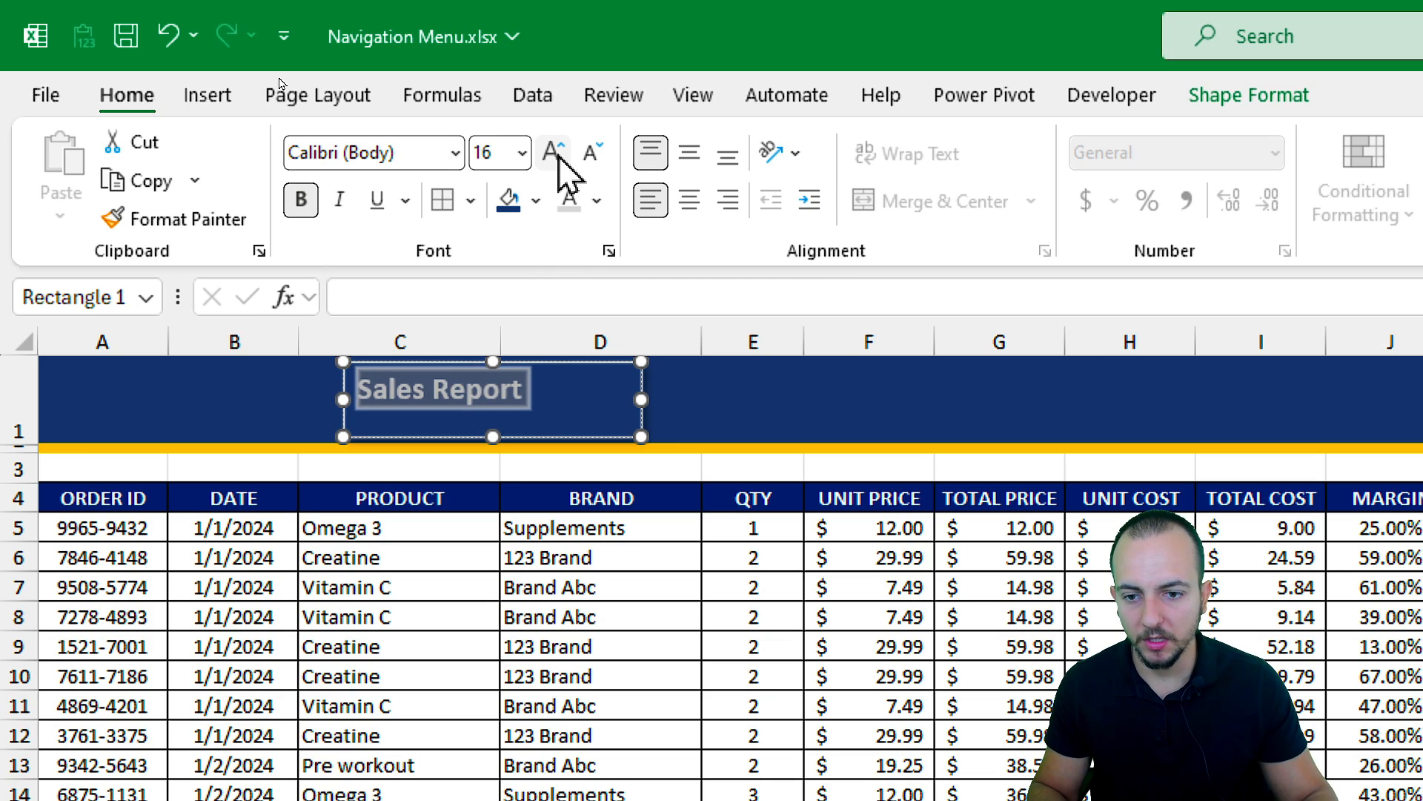
click(683, 160)
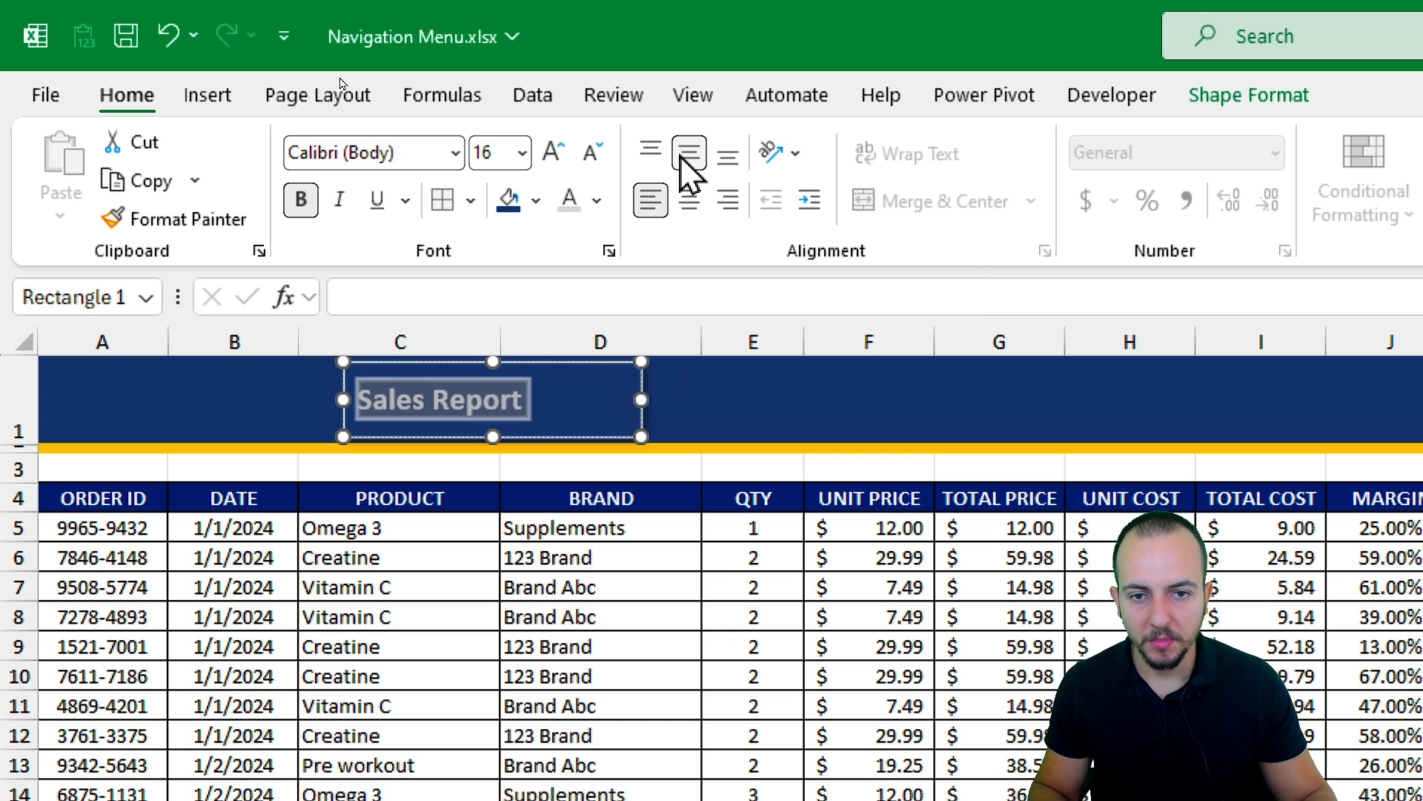
click(692, 197)
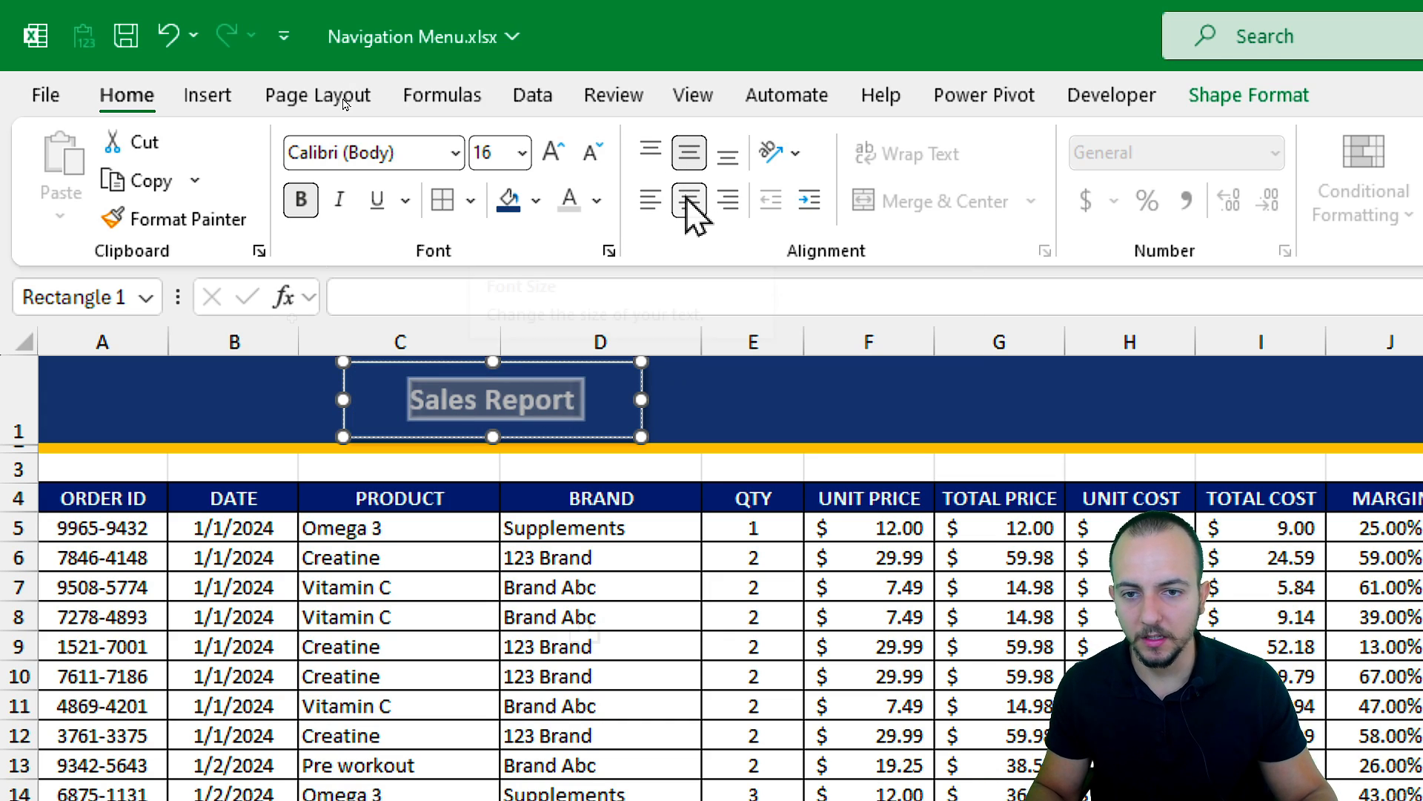
click(581, 640)
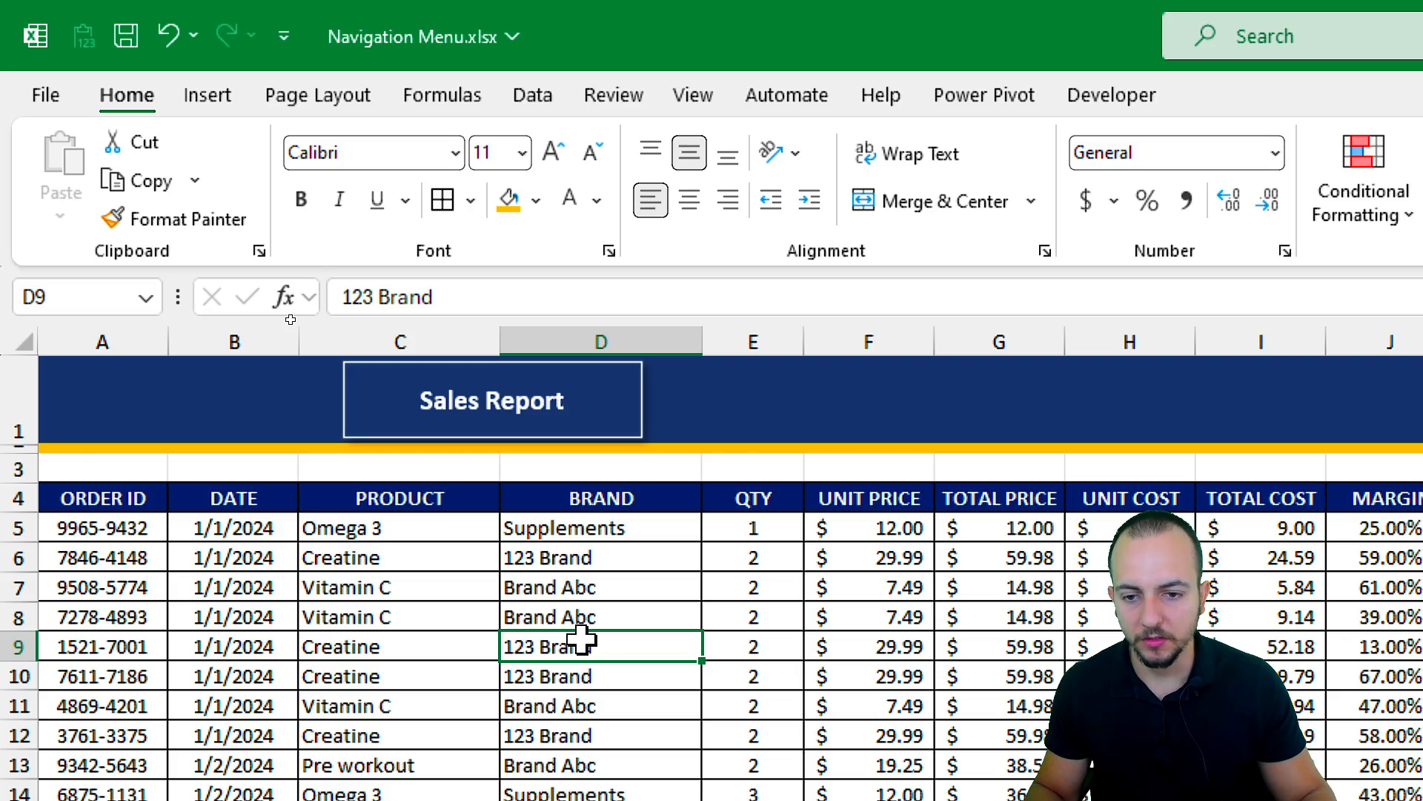
click(552, 437)
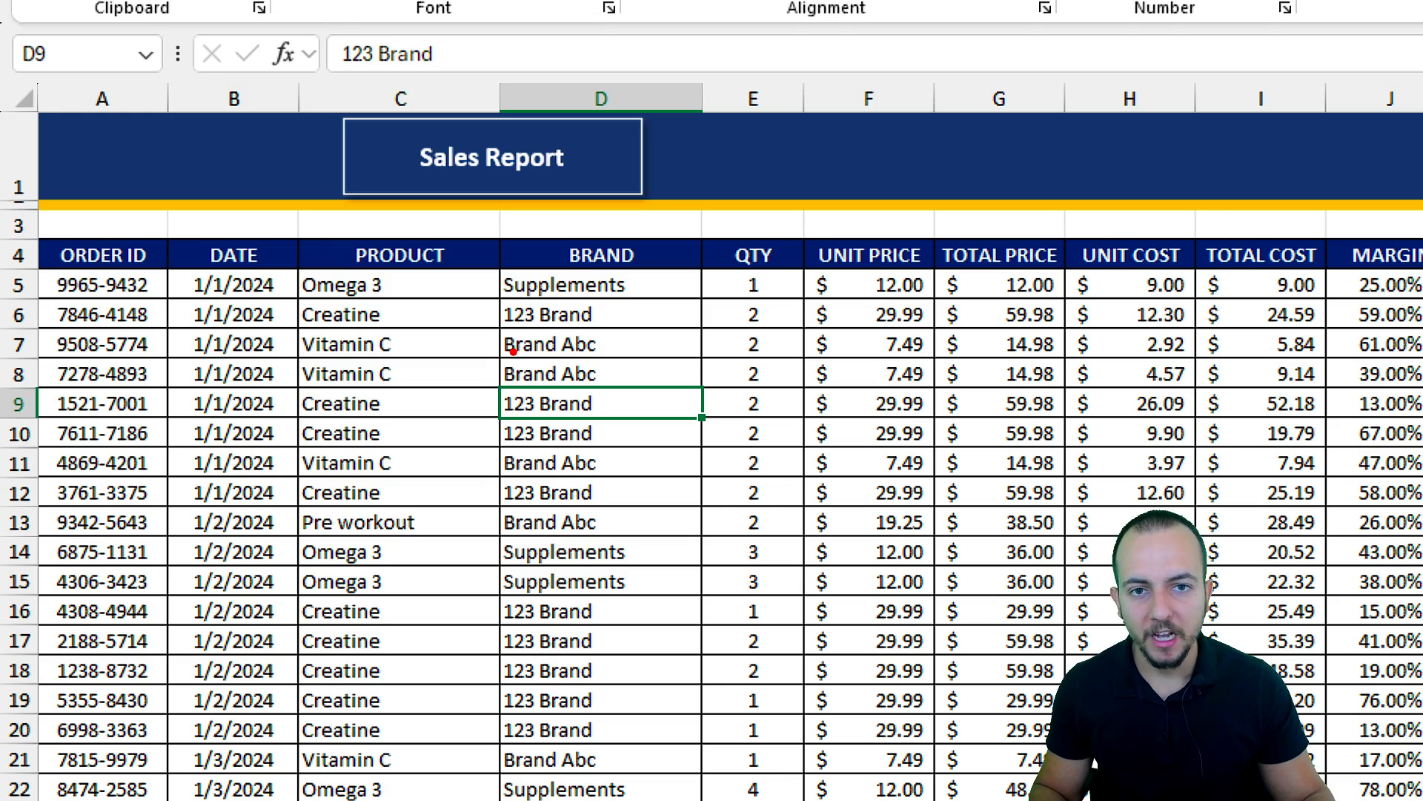
drag(315, 686, 463, 256)
drag(530, 215, 449, 567)
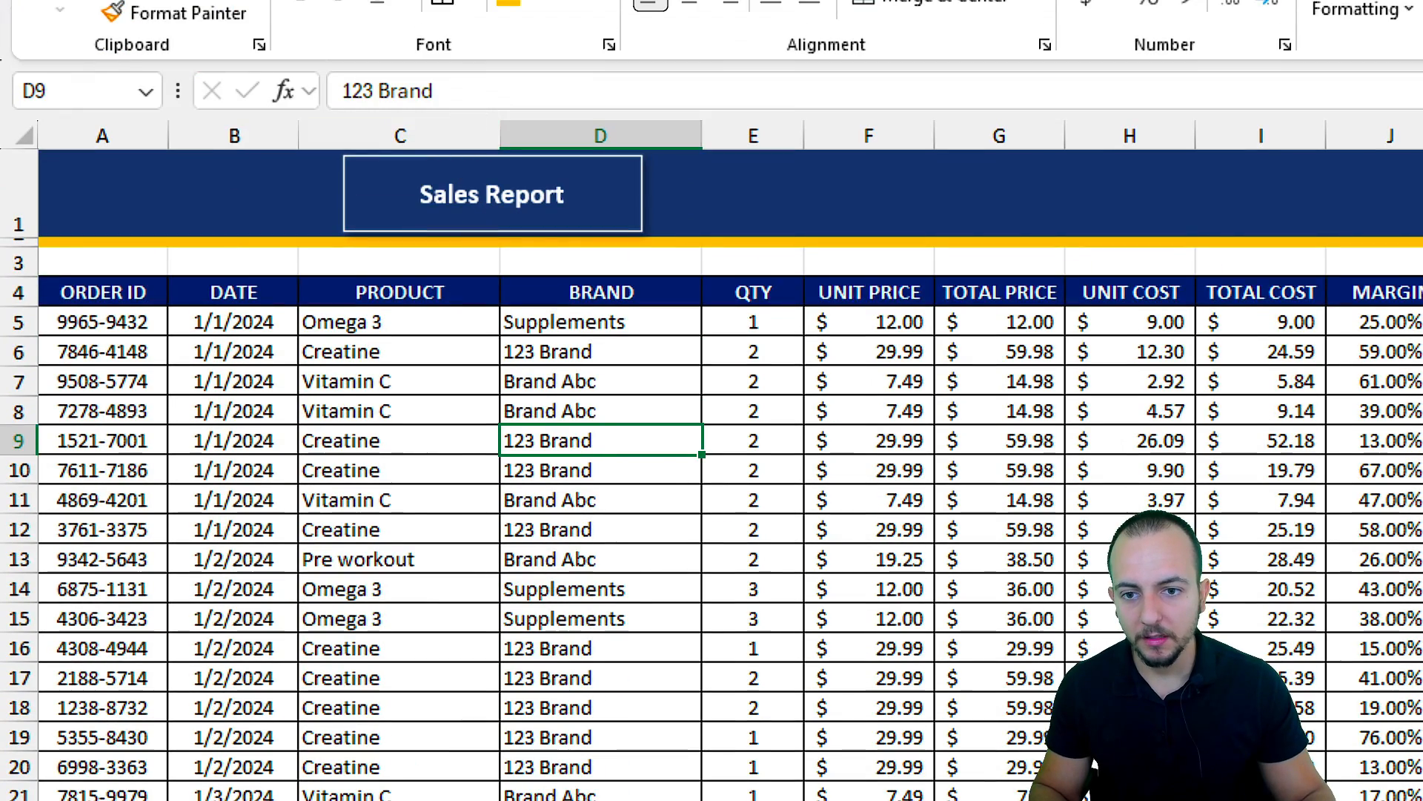
drag(328, 131, 667, 249)
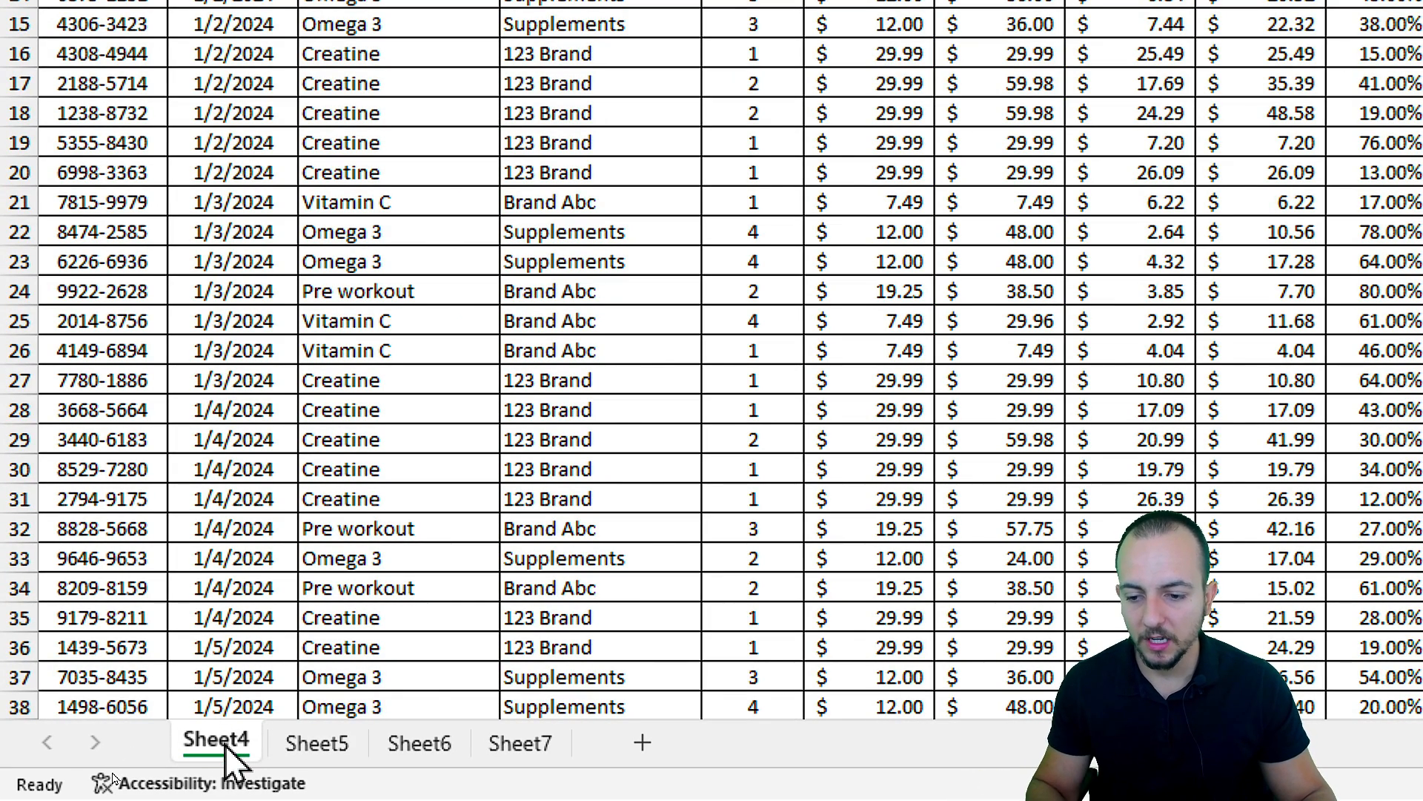
Rename the Sheet4 worksheet to "Sales"
right_click(226, 745)
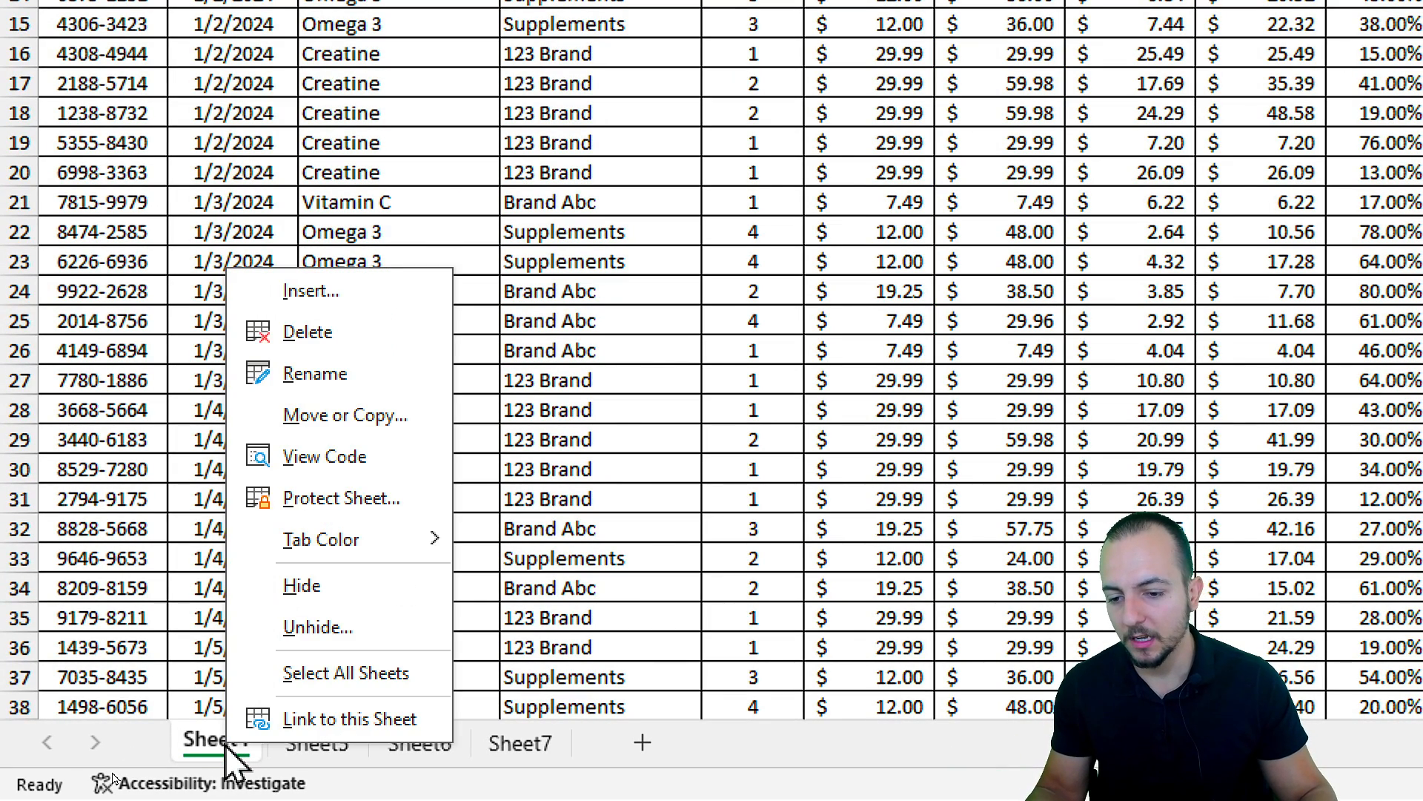
click(382, 374)
text(Sales)
key(Return)
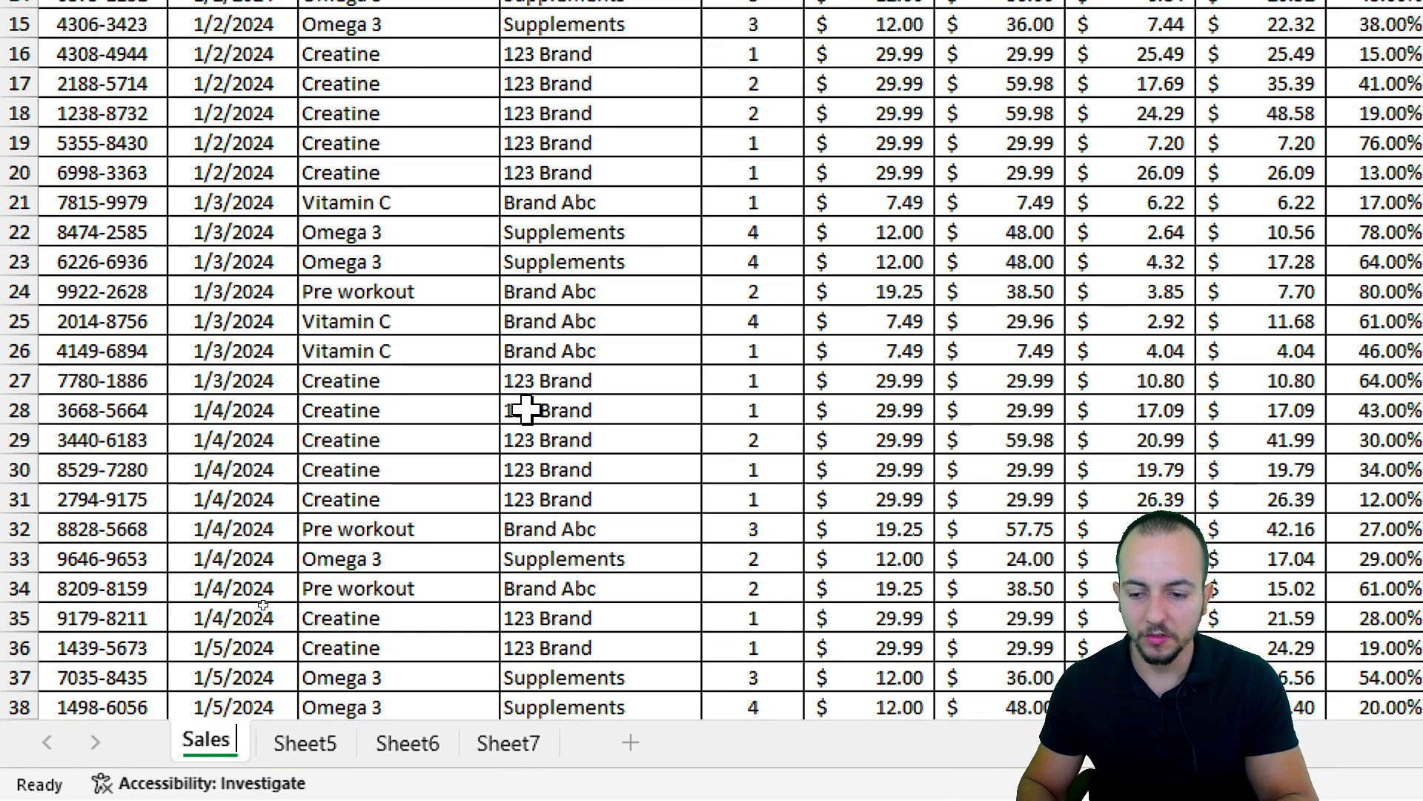
text(Report)
key(BackSpace)
key(BackSpace)
key(BackSpace)
key(BackSpace)
key(BackSpace)
key(BackSpace)
key(BackSpace)
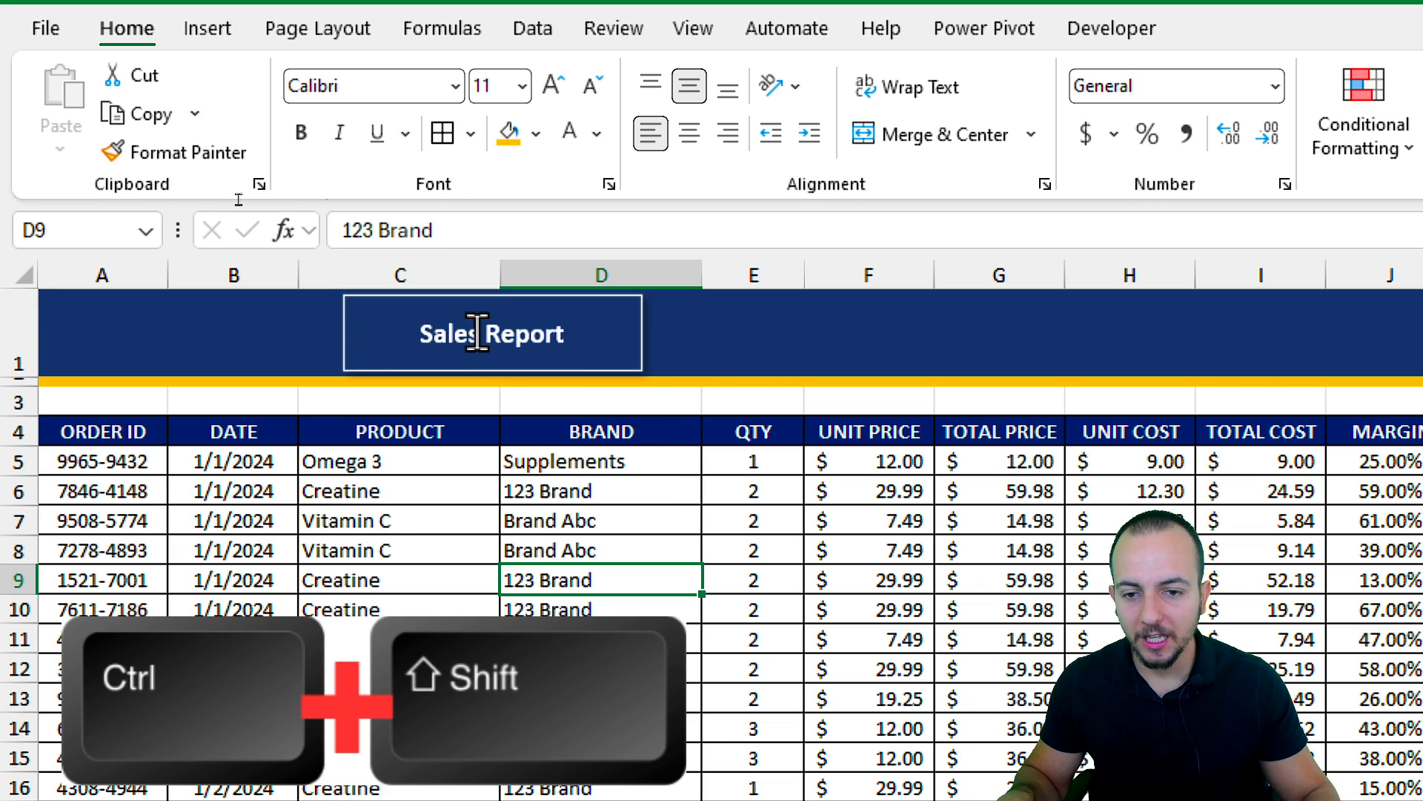
Duplicate the "Sales Report" button three times along the banner, keeping the four buttons aligned in one row
drag(478, 333, 788, 335)
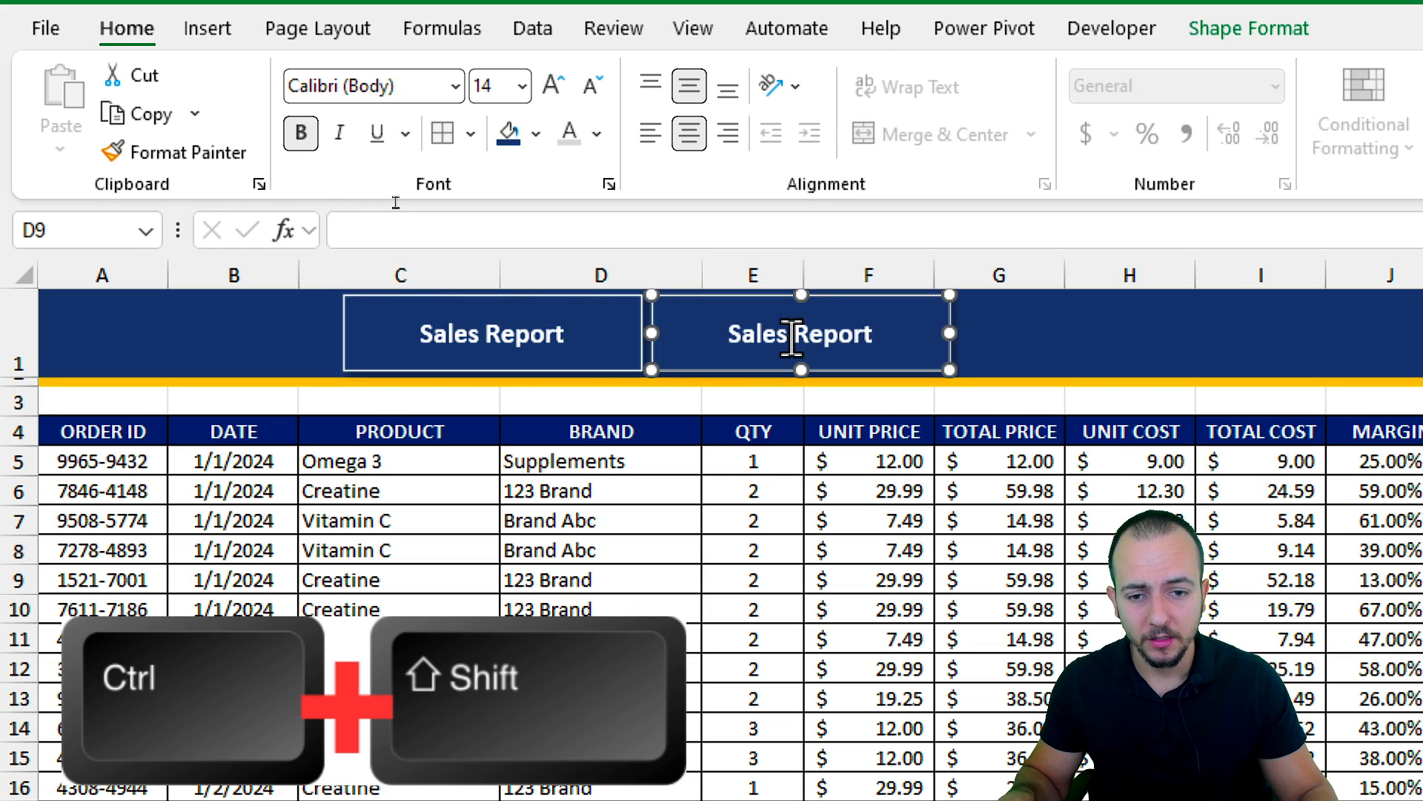
drag(799, 393, 1422, 357)
click(1260, 491)
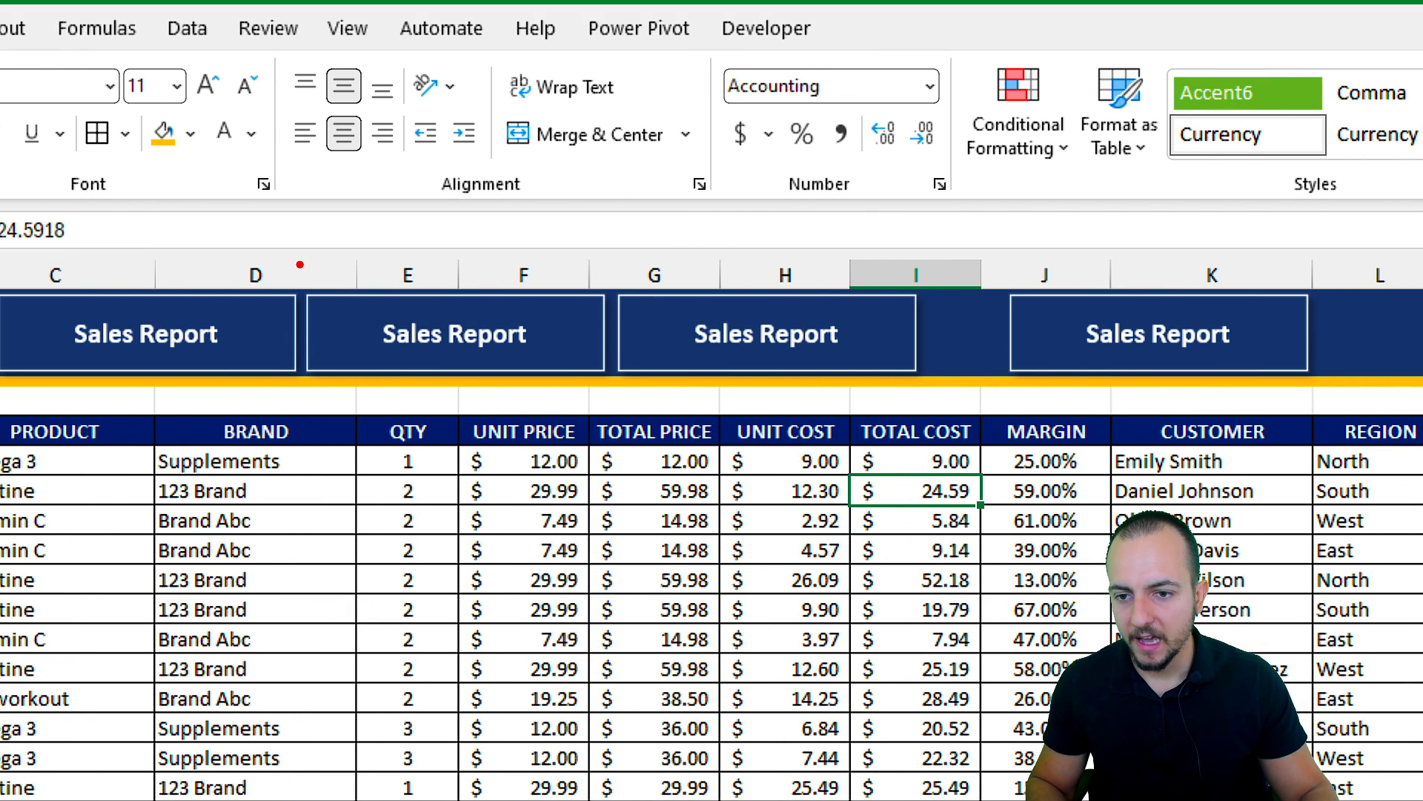
drag(311, 382, 298, 397)
drag(610, 269, 614, 391)
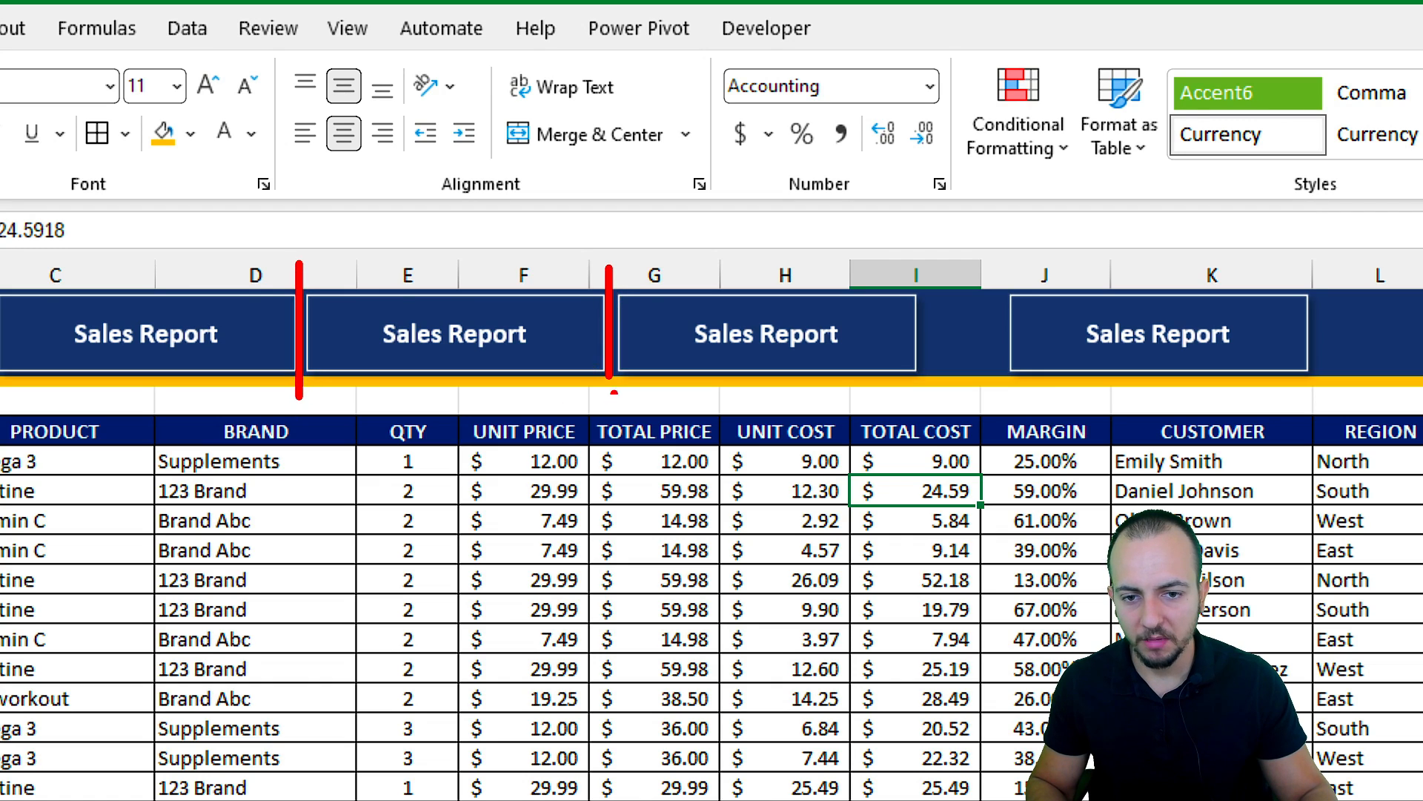
drag(919, 282, 919, 413)
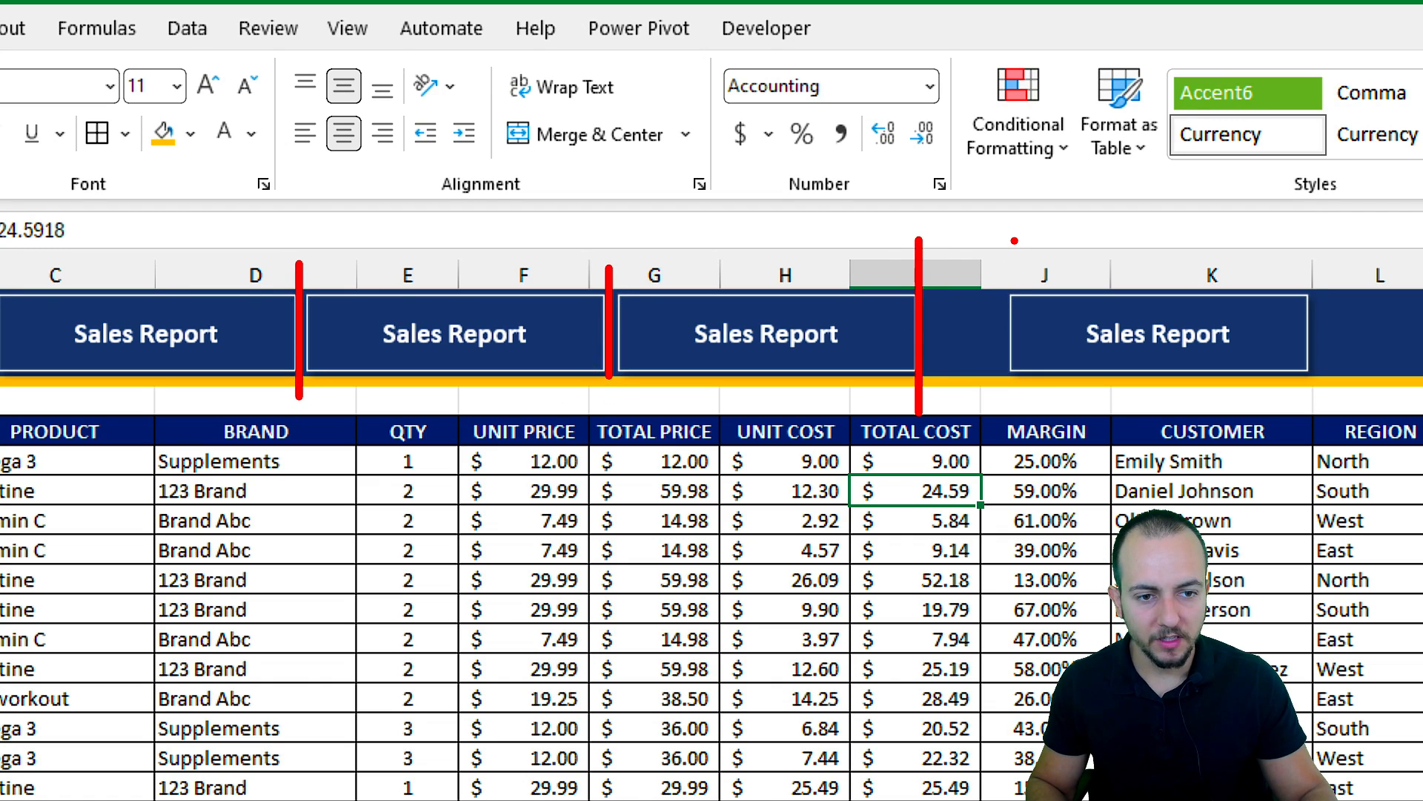
drag(1014, 240, 1014, 434)
drag(864, 332, 866, 485)
drag(1096, 312, 1177, 217)
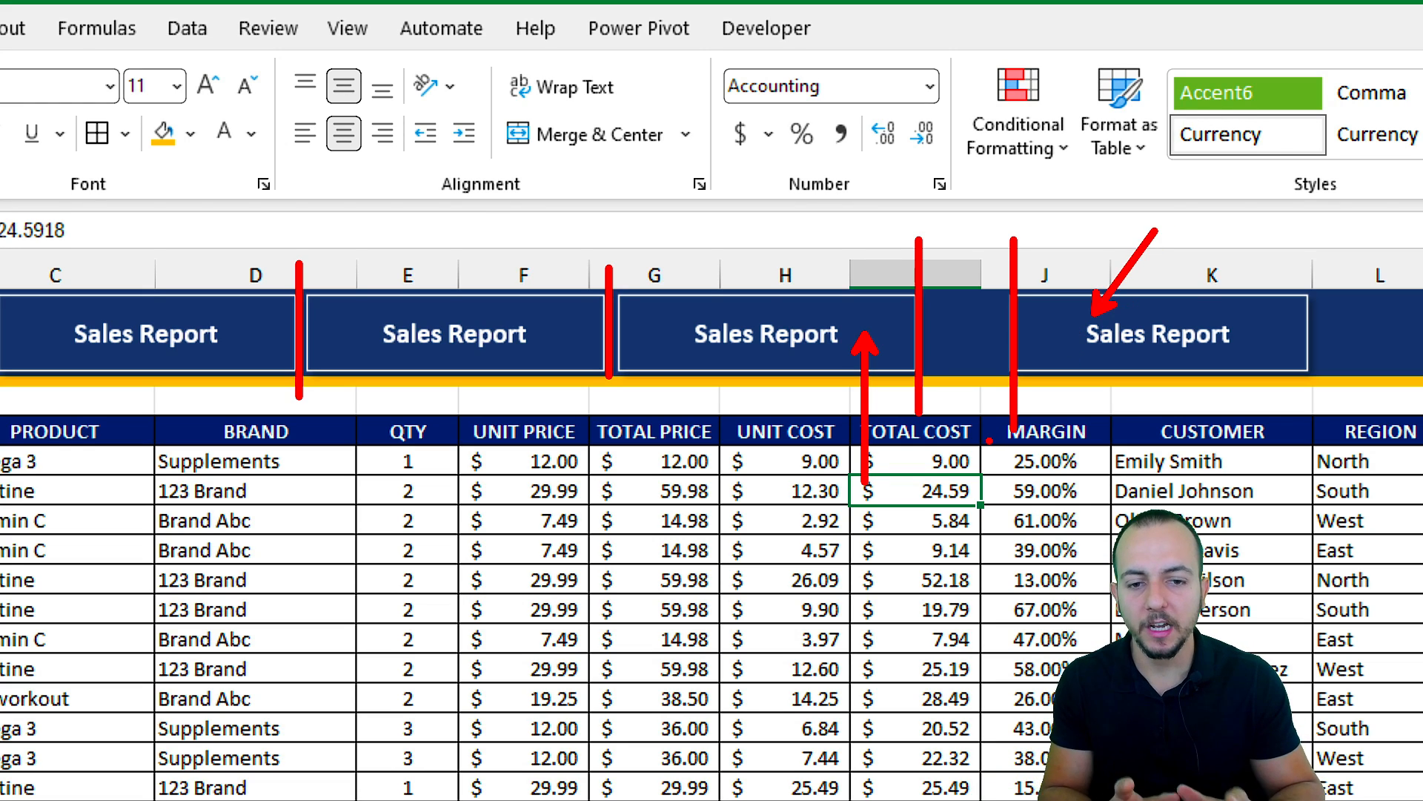
key(Escape)
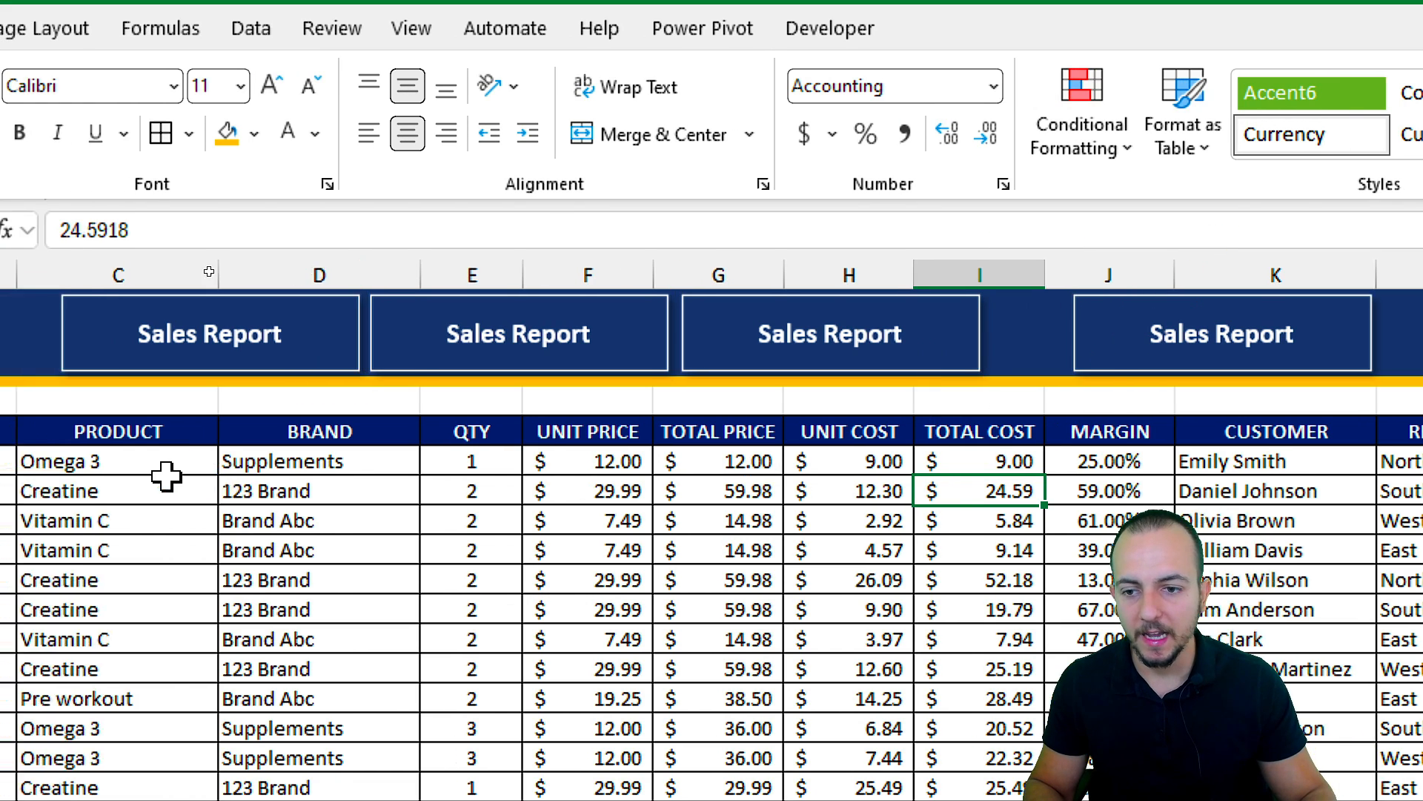
Distribute the four "Sales Report" buttons horizontally so the gaps between them on the banner are equal
click(267, 359)
key(ctrl)
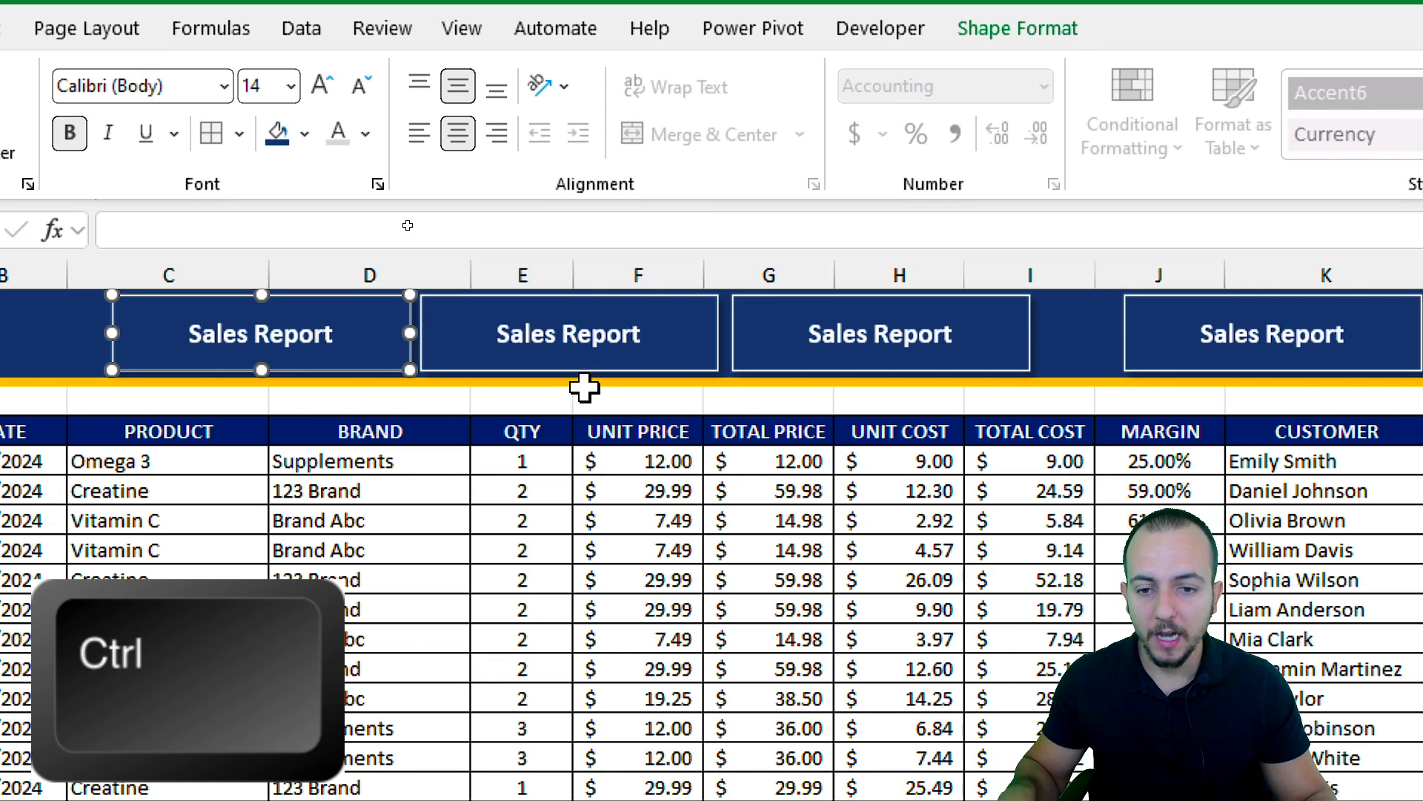
ctrl+click(594, 319)
ctrl+click(868, 323)
ctrl+click(1179, 324)
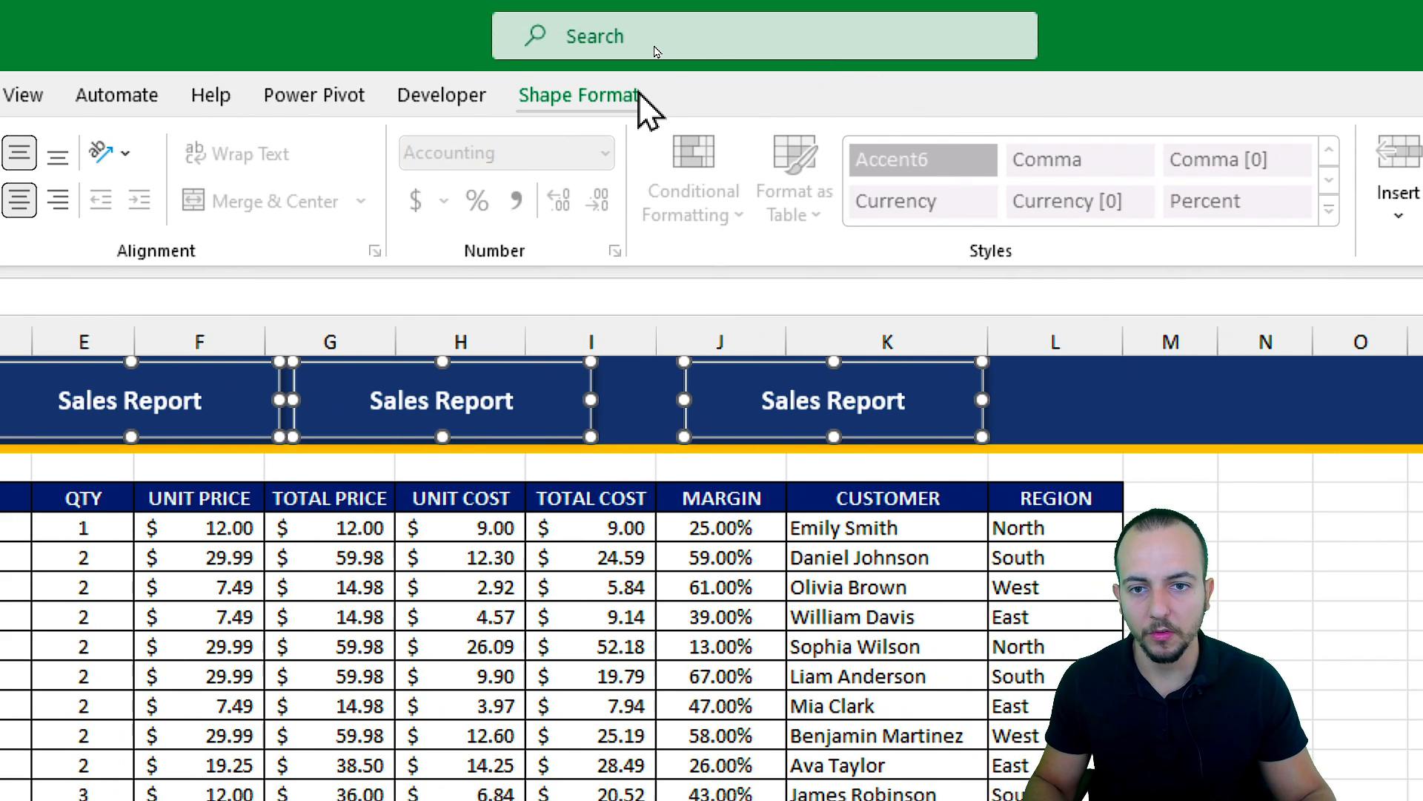
click(636, 95)
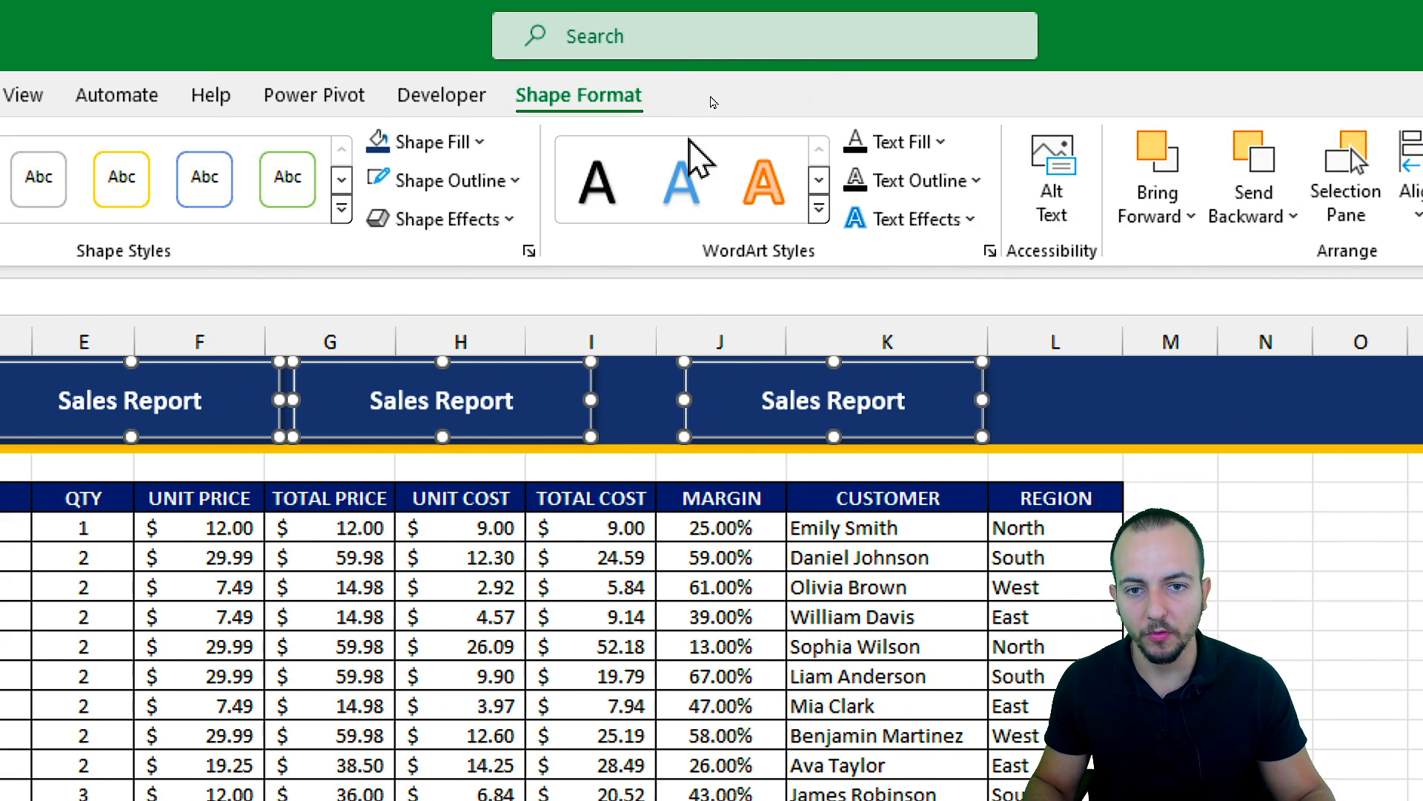
click(964, 215)
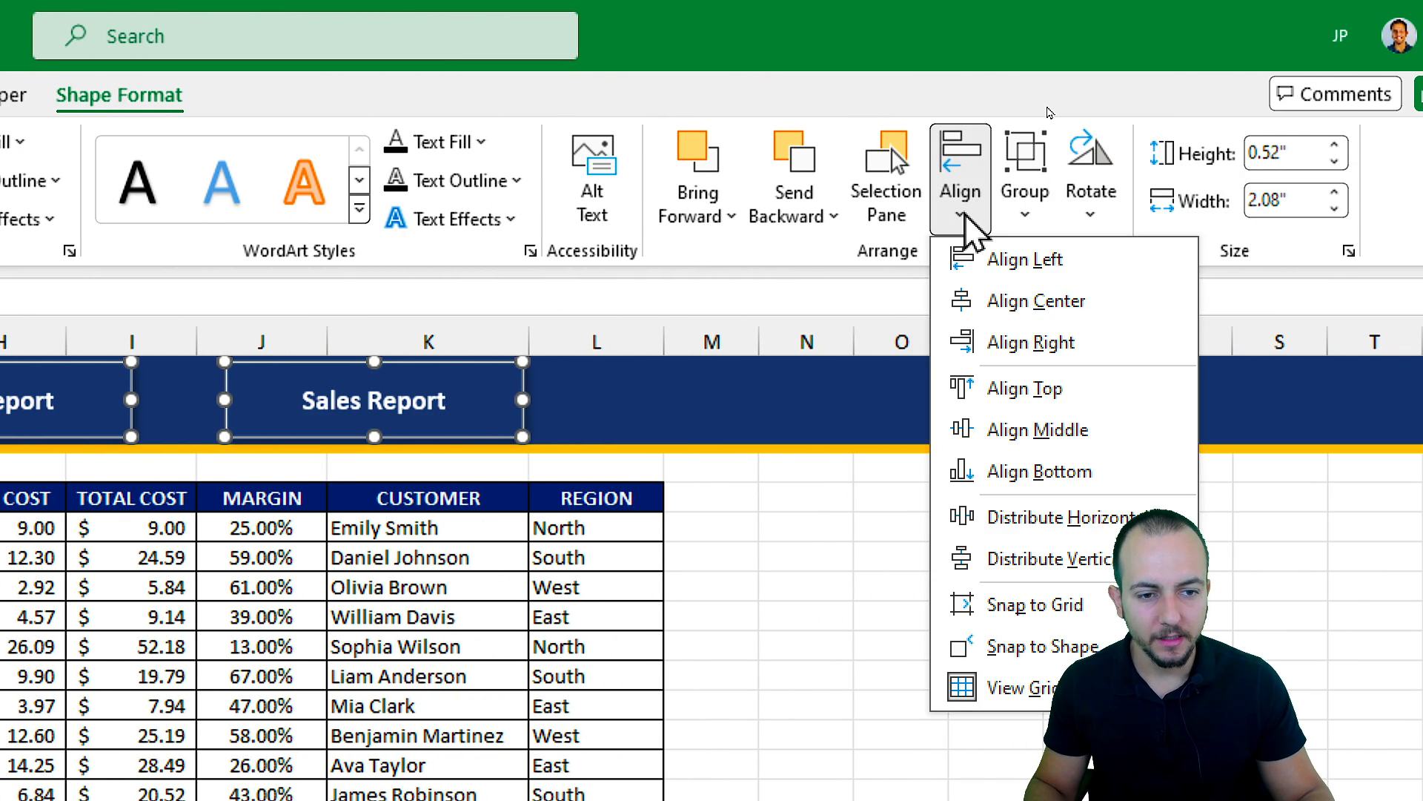
click(1010, 523)
click(750, 579)
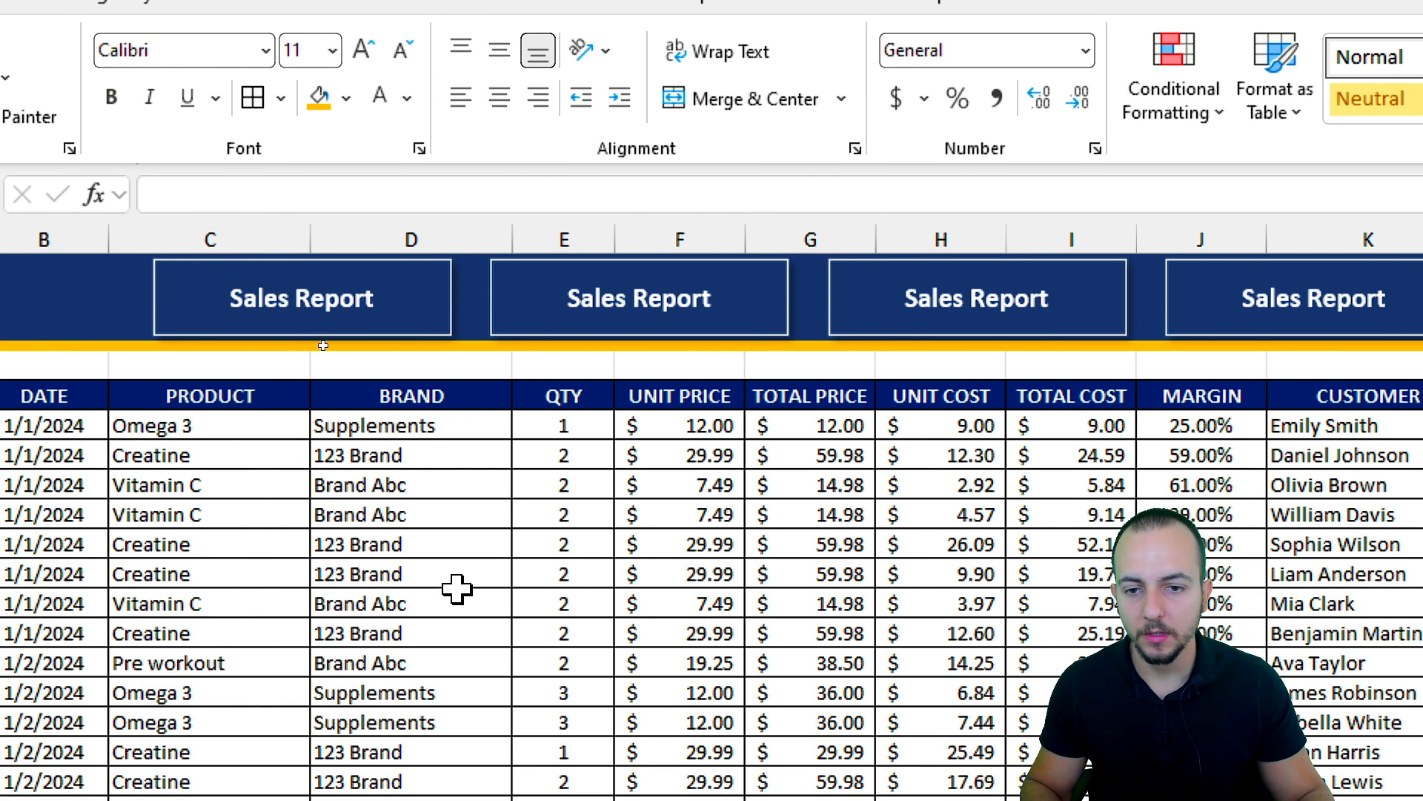
drag(482, 243, 485, 396)
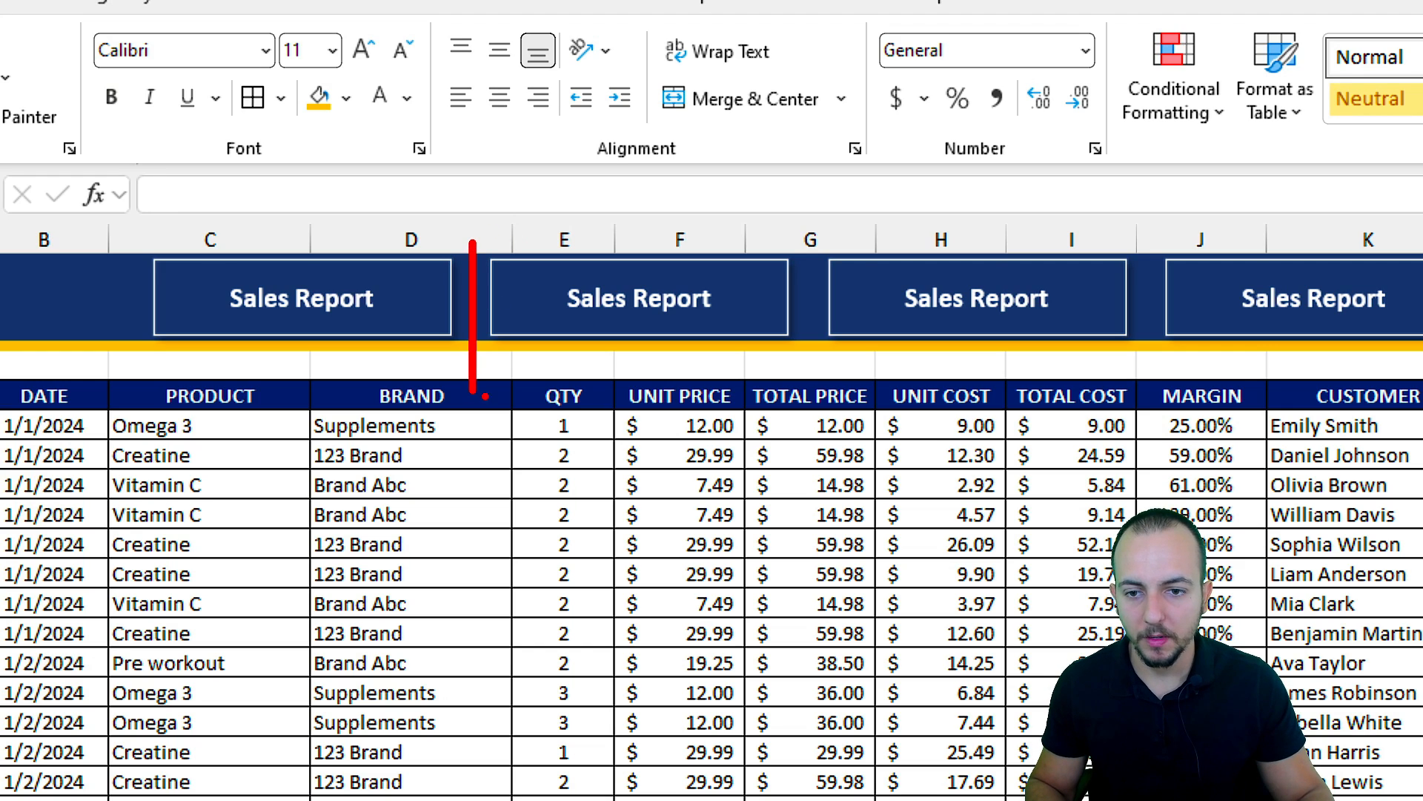
drag(1154, 256, 1153, 358)
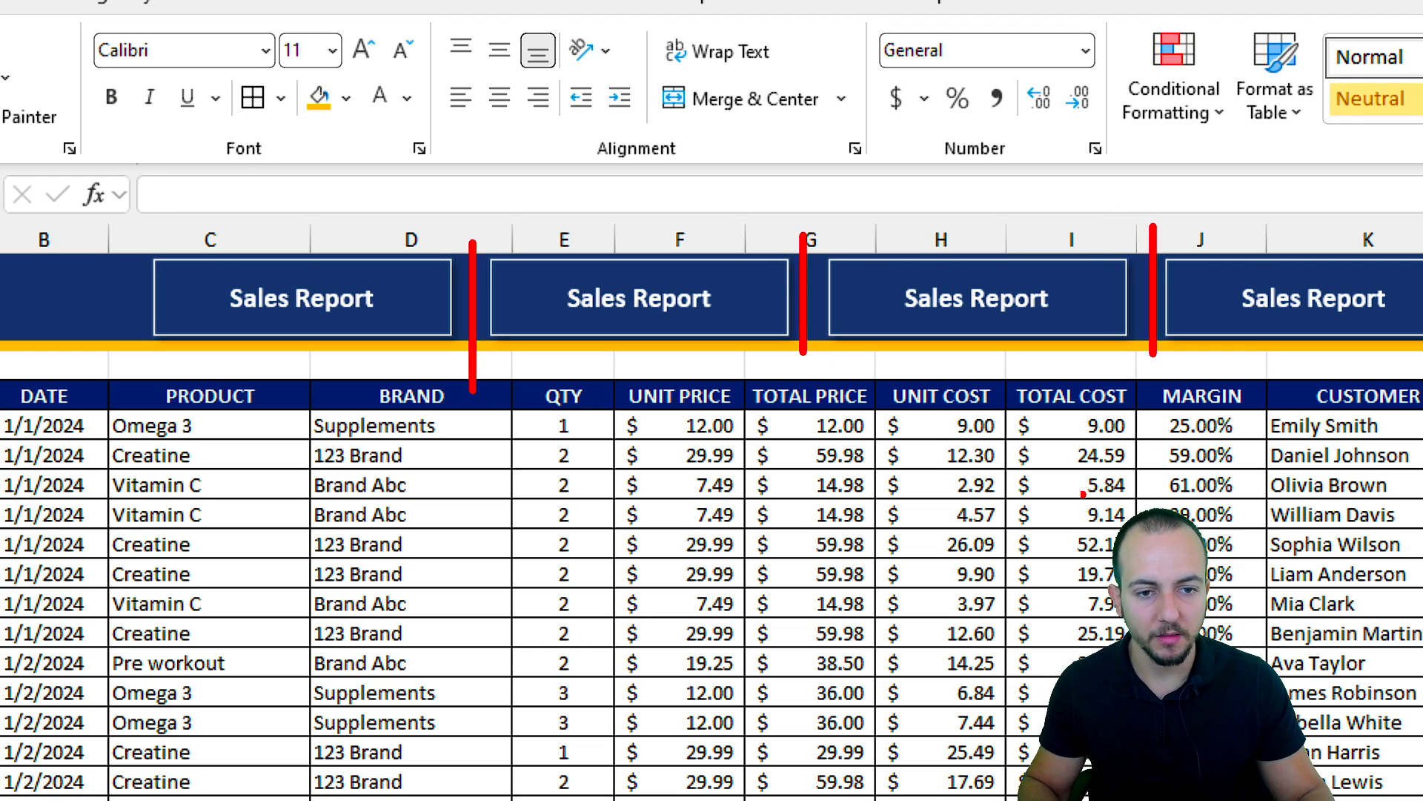
key(Escape)
click(602, 297)
key(ctrl+a)
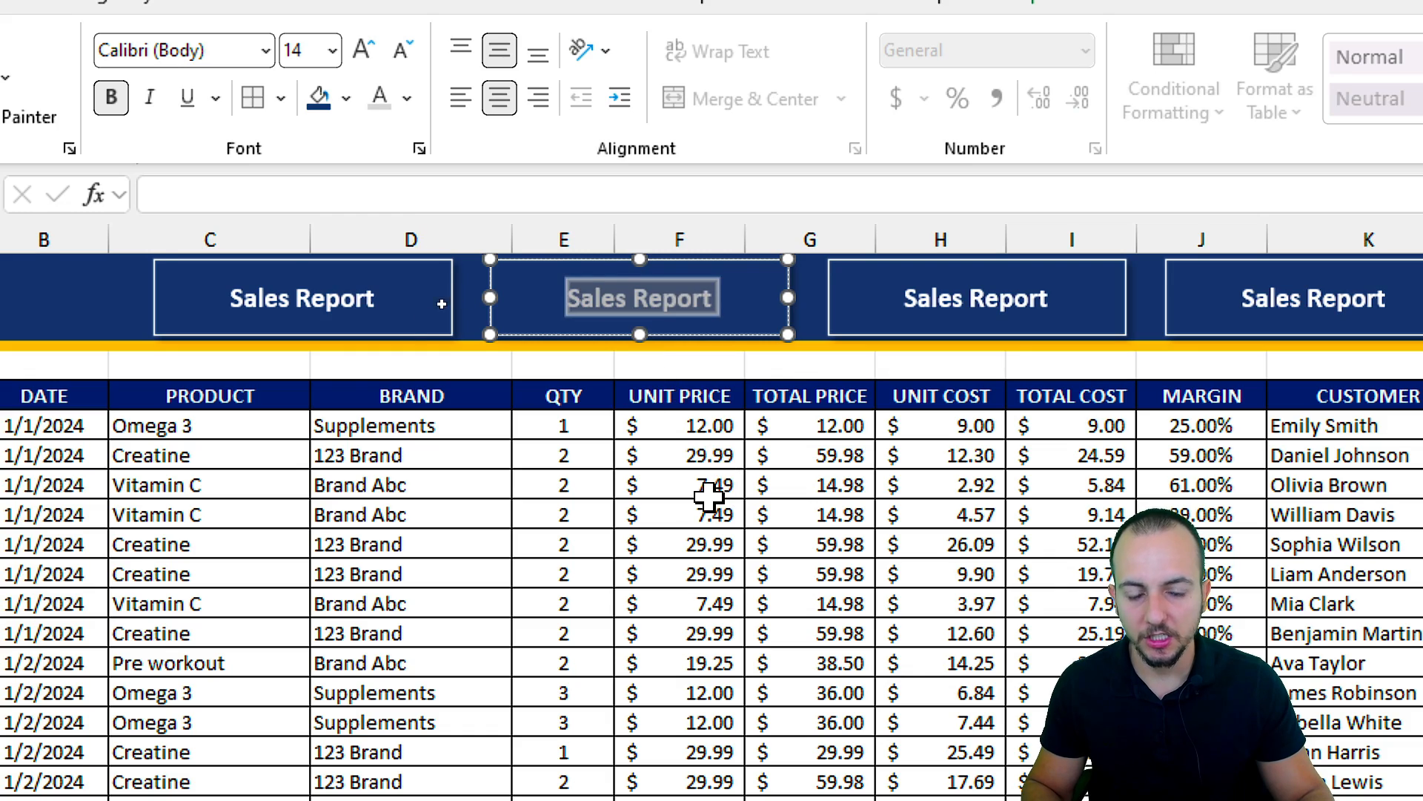
key(Escape)
key(Escape)
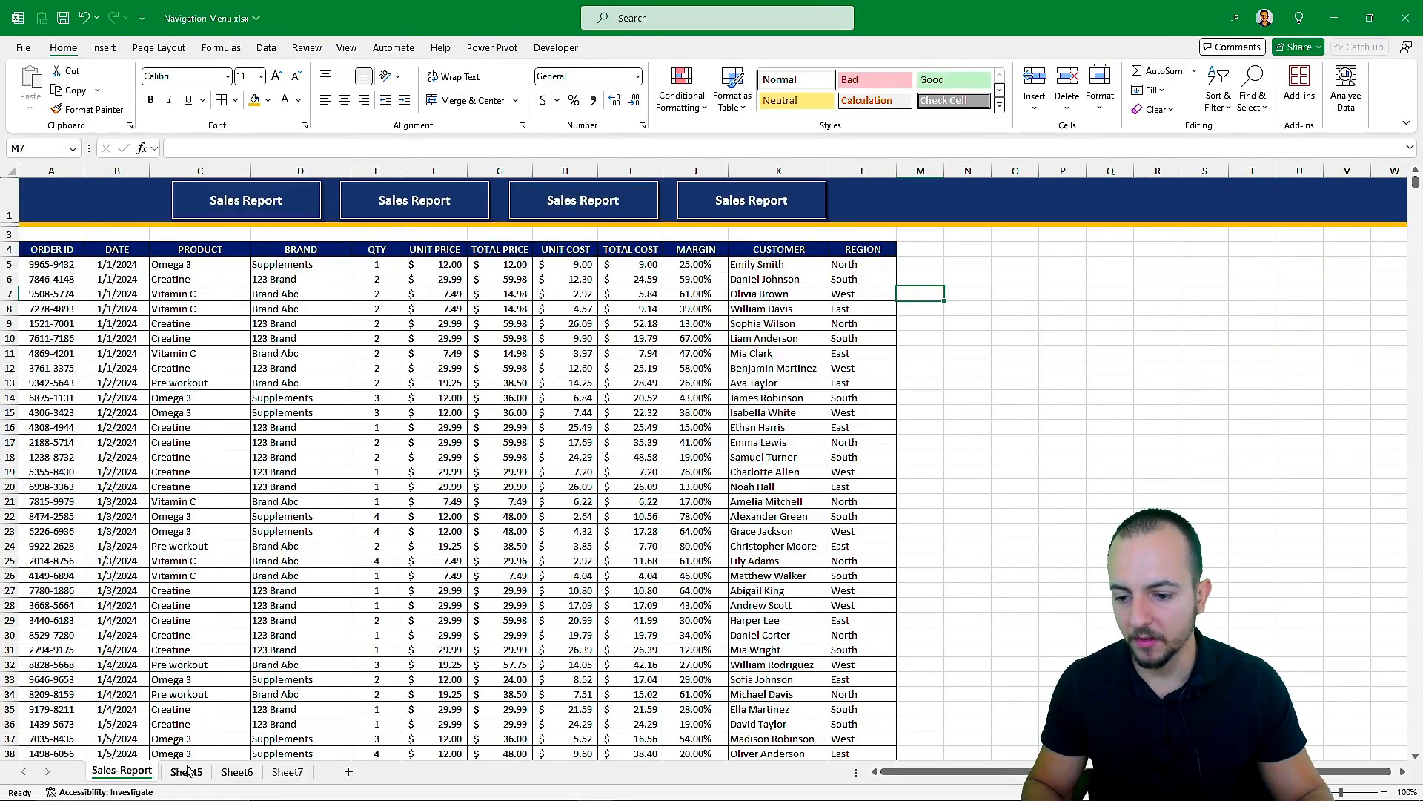
Check the contents of Sheet5, and relabel the second banner button on the Sales-Report sheet as "Invetory Report"
click(187, 771)
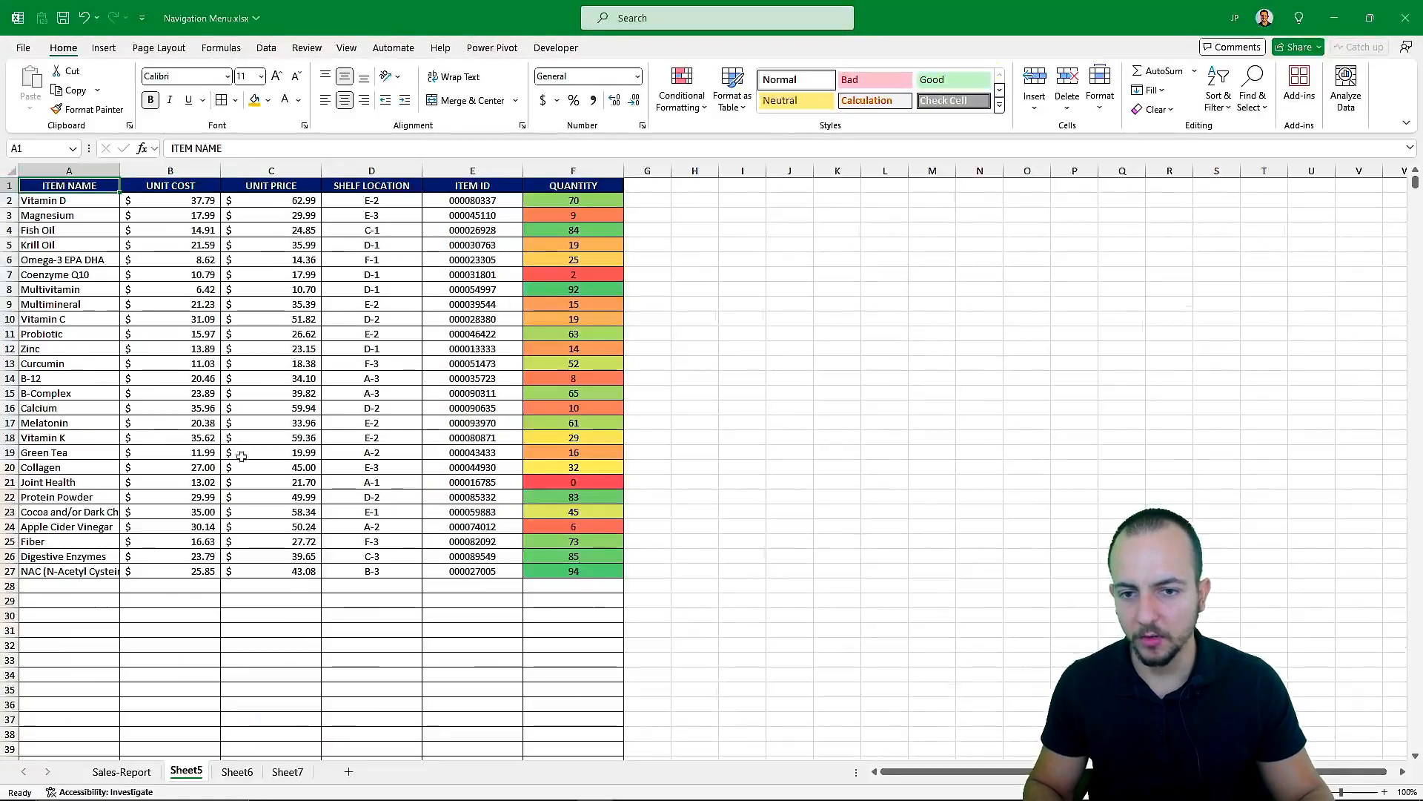
click(137, 772)
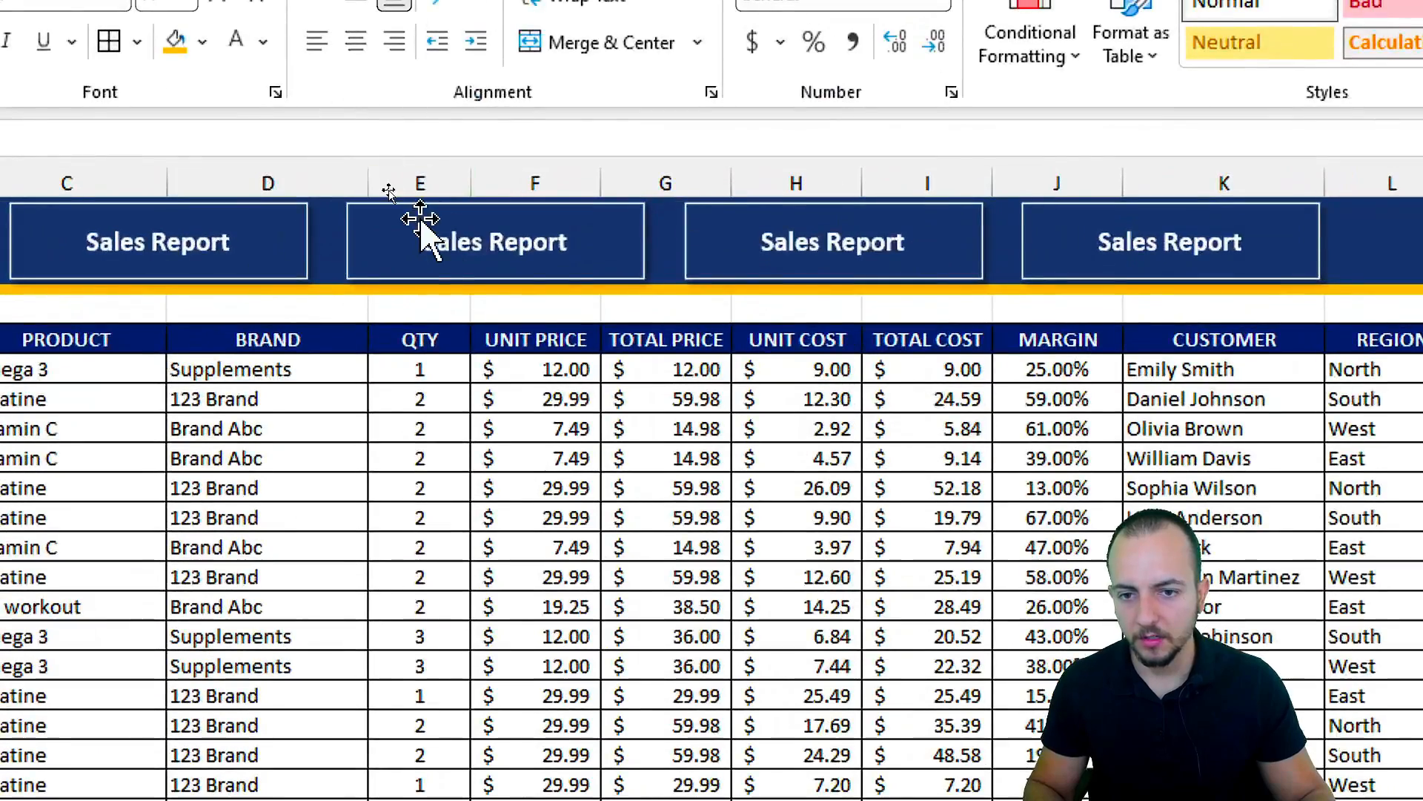
click(401, 196)
key(ctrl+a)
text(Inve)
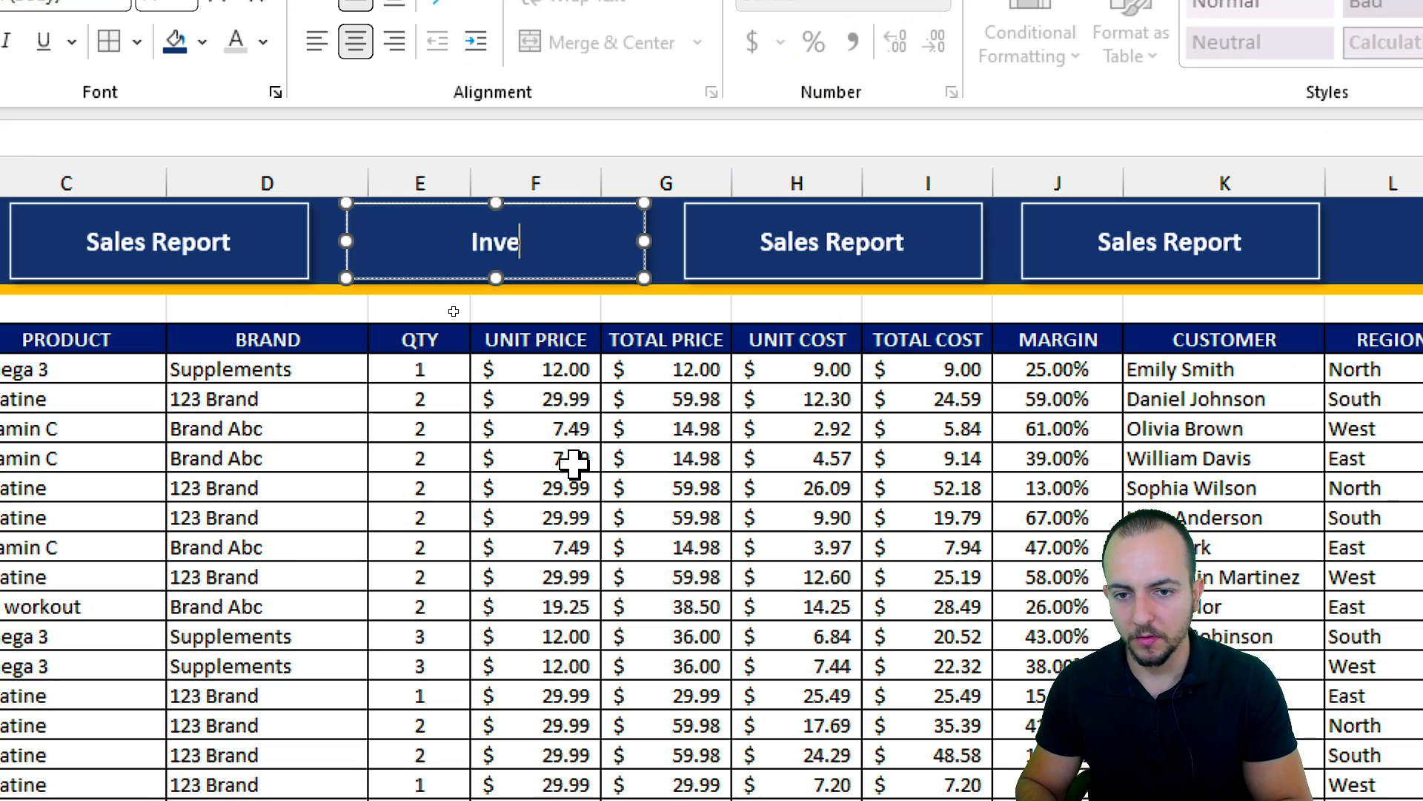
text(tory Report)
key(Escape)
key(Escape)
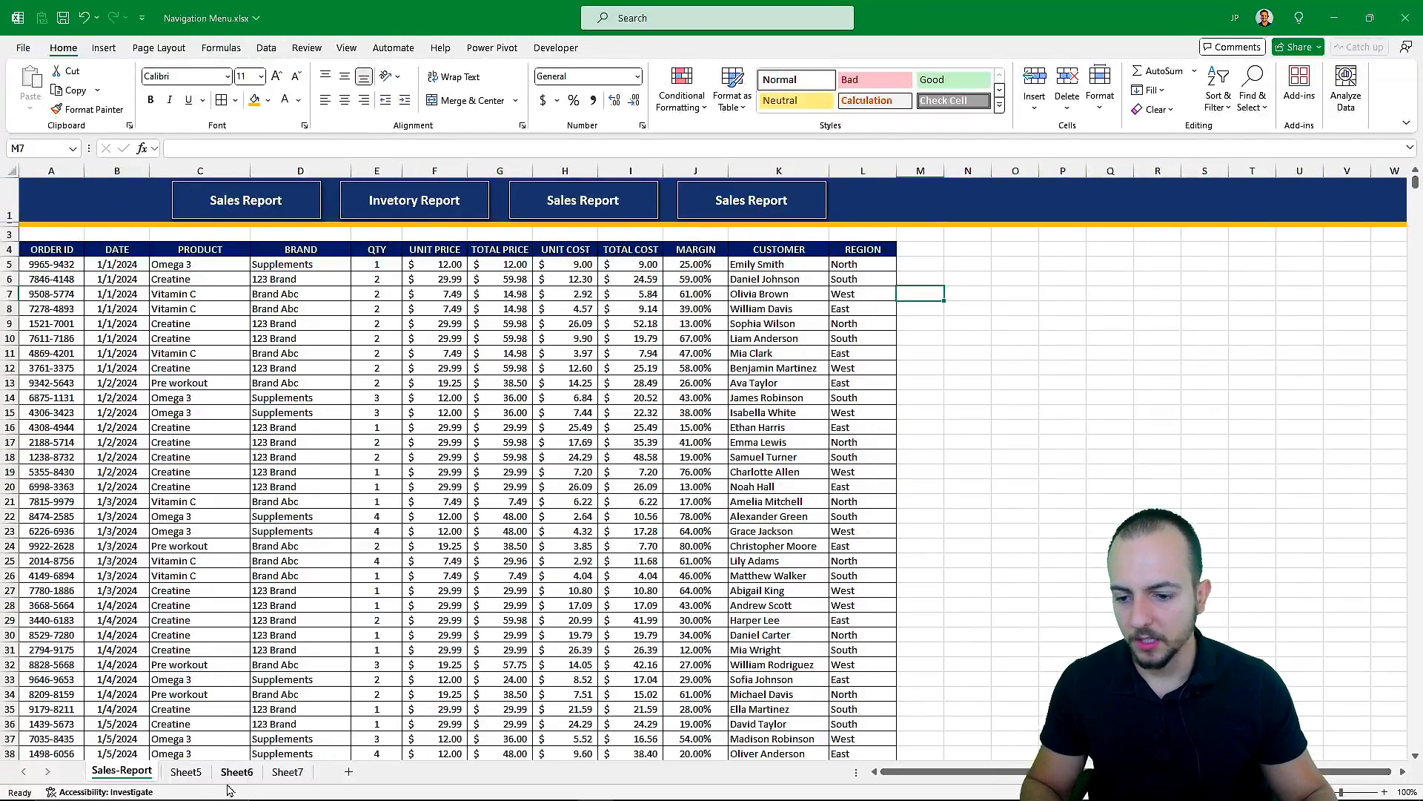
Check the contents of Sheet6, and relabel the third banner button on the Sales-Report sheet as "Customer"
click(237, 773)
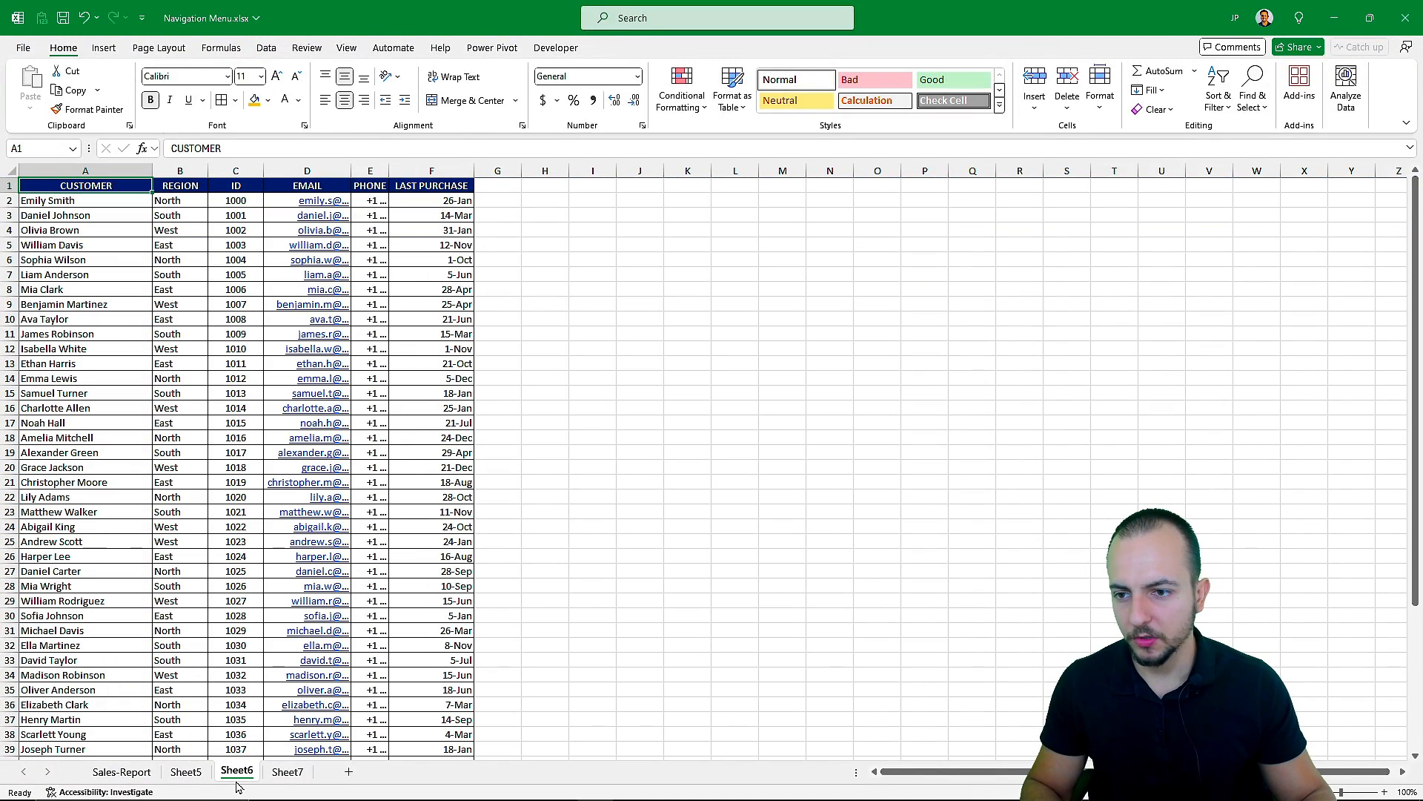
click(104, 772)
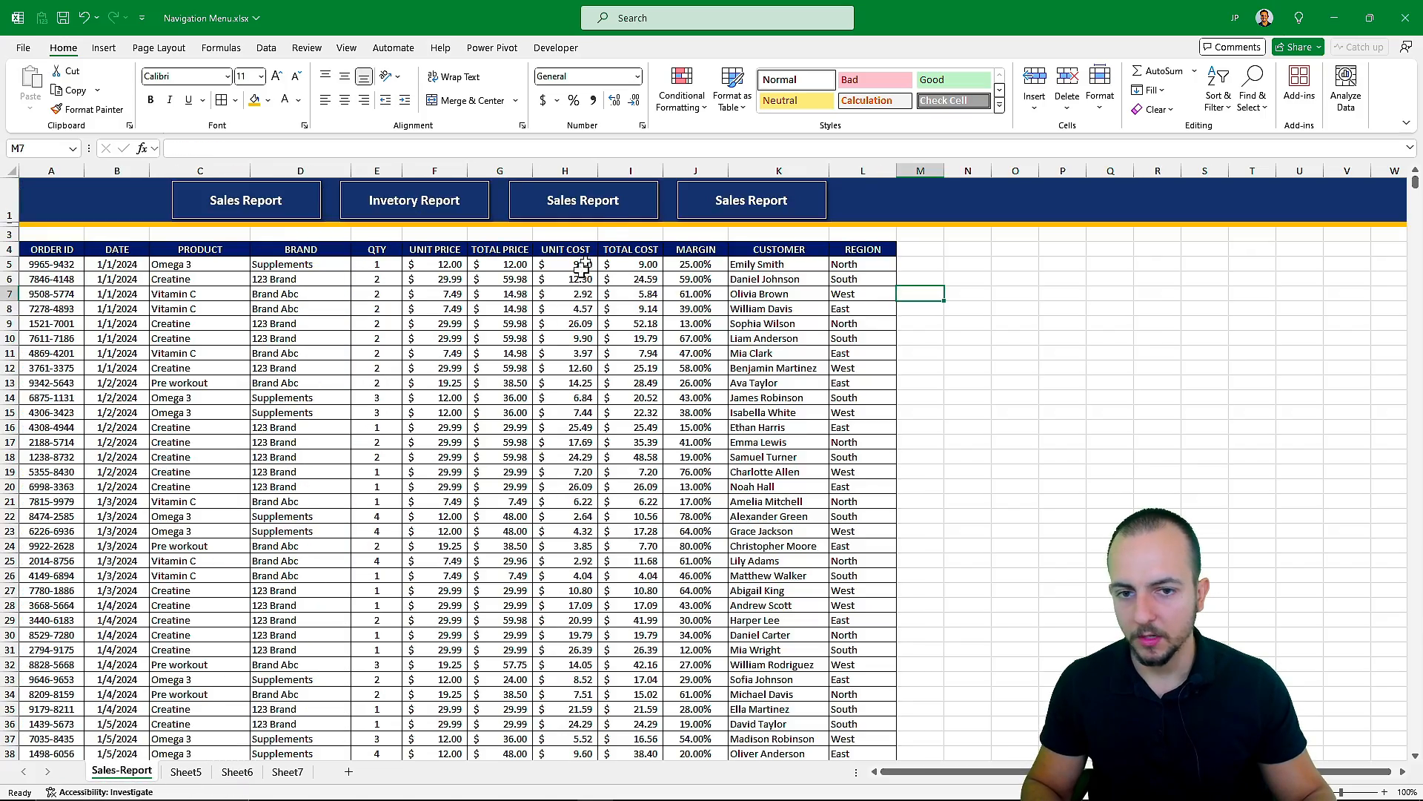
click(588, 199)
key(ctrl+a)
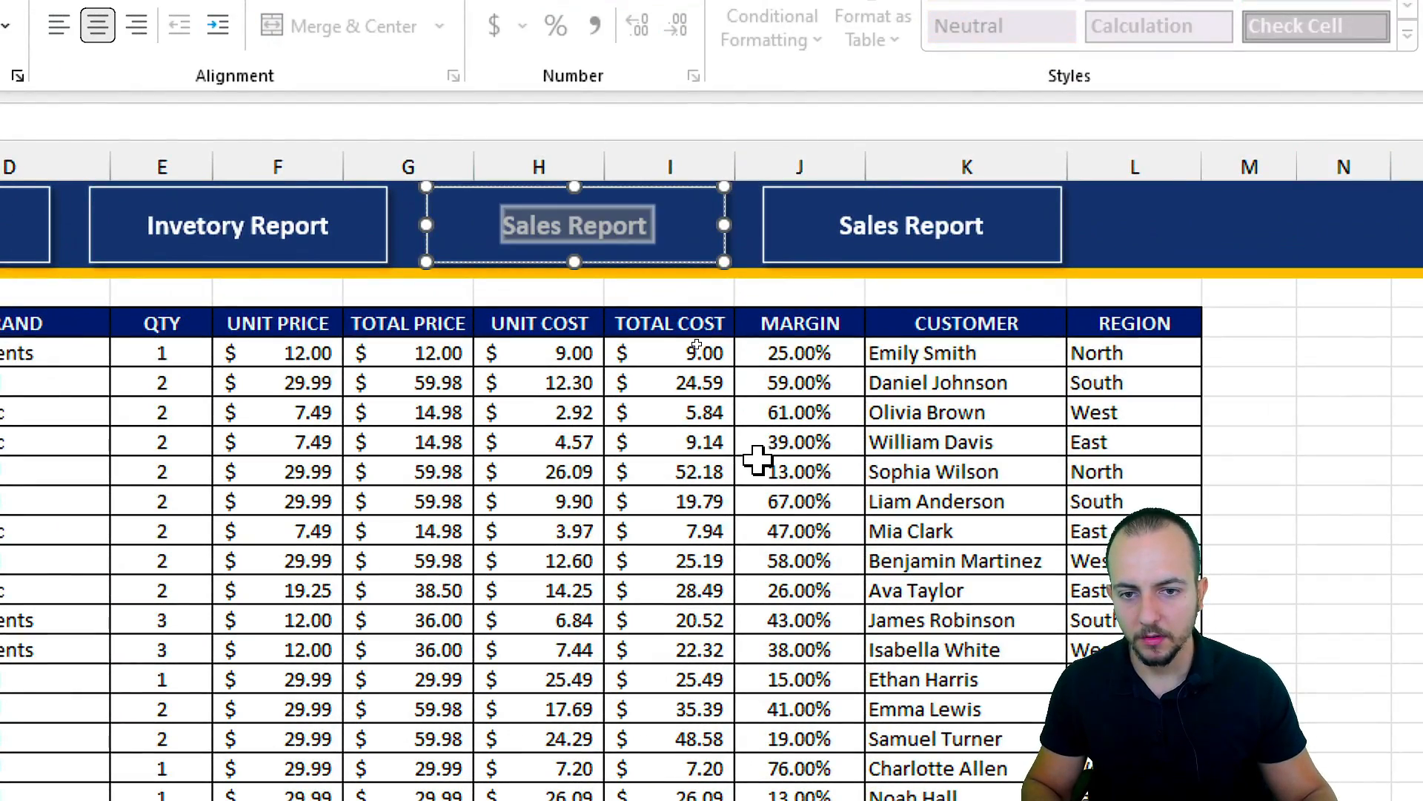
text(Customer)
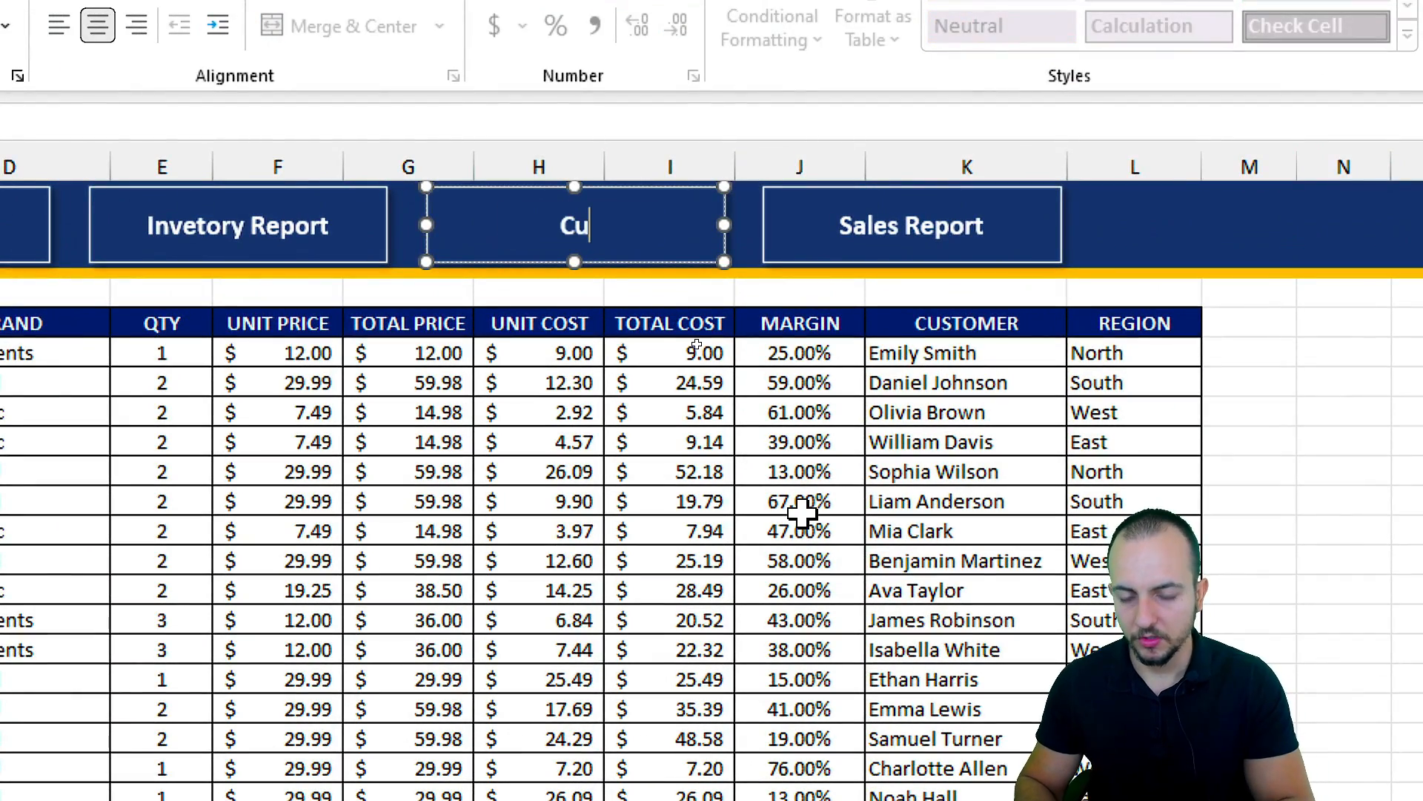
key(Escape)
key(Escape)
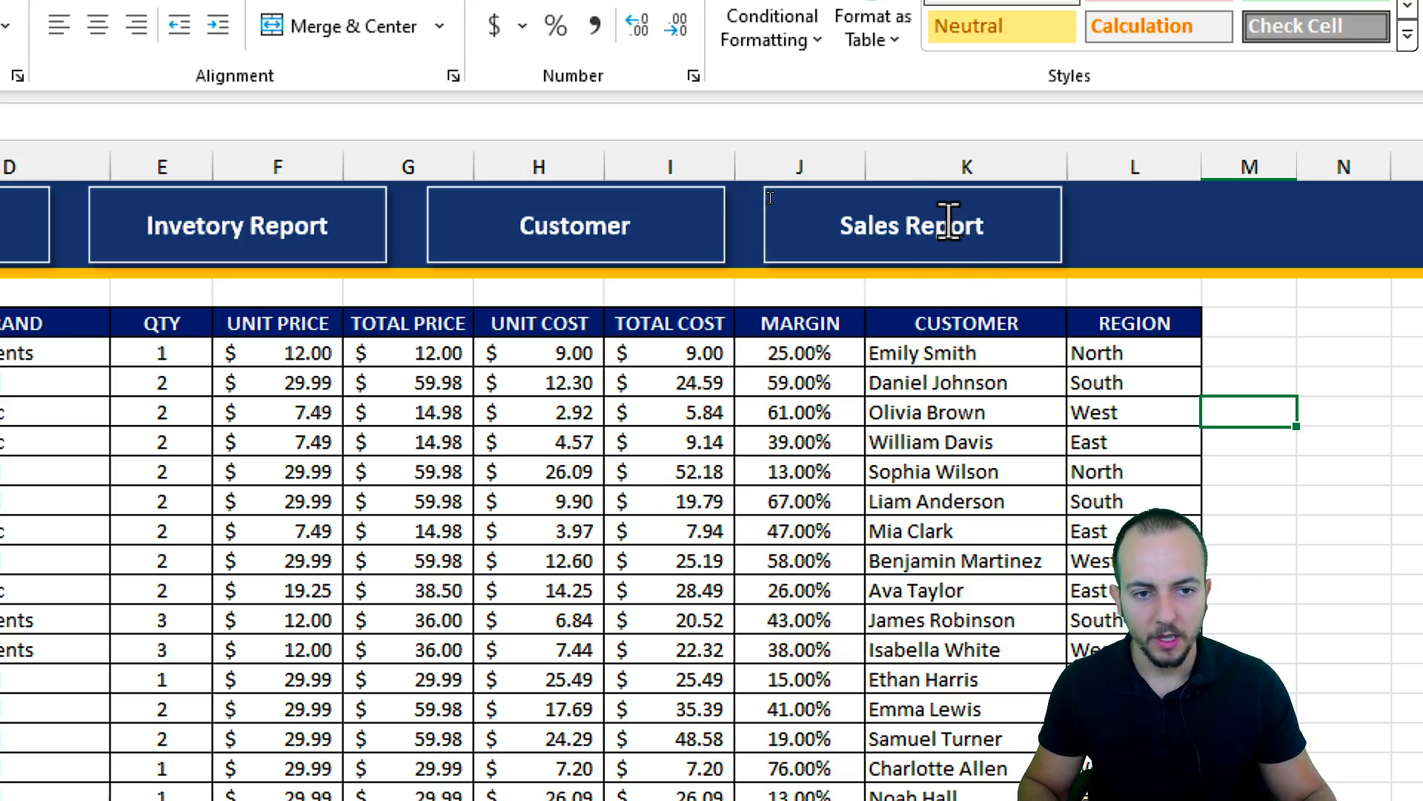
Relabel the fourth banner button as "Dashboard" and check the contents of Sheet7 before returning to the Sales-Report sheet
click(947, 223)
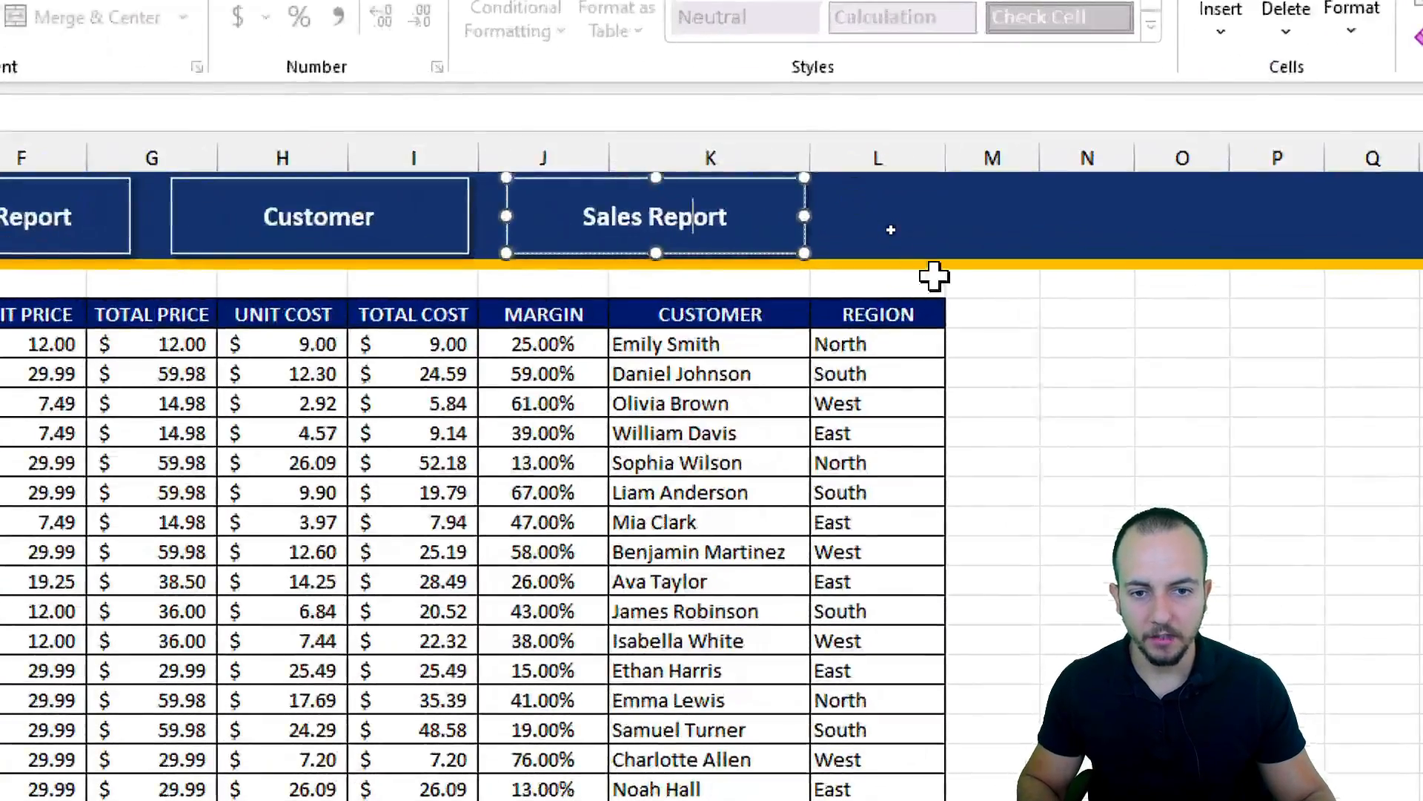
key(ctrl+a)
text(Dashboard)
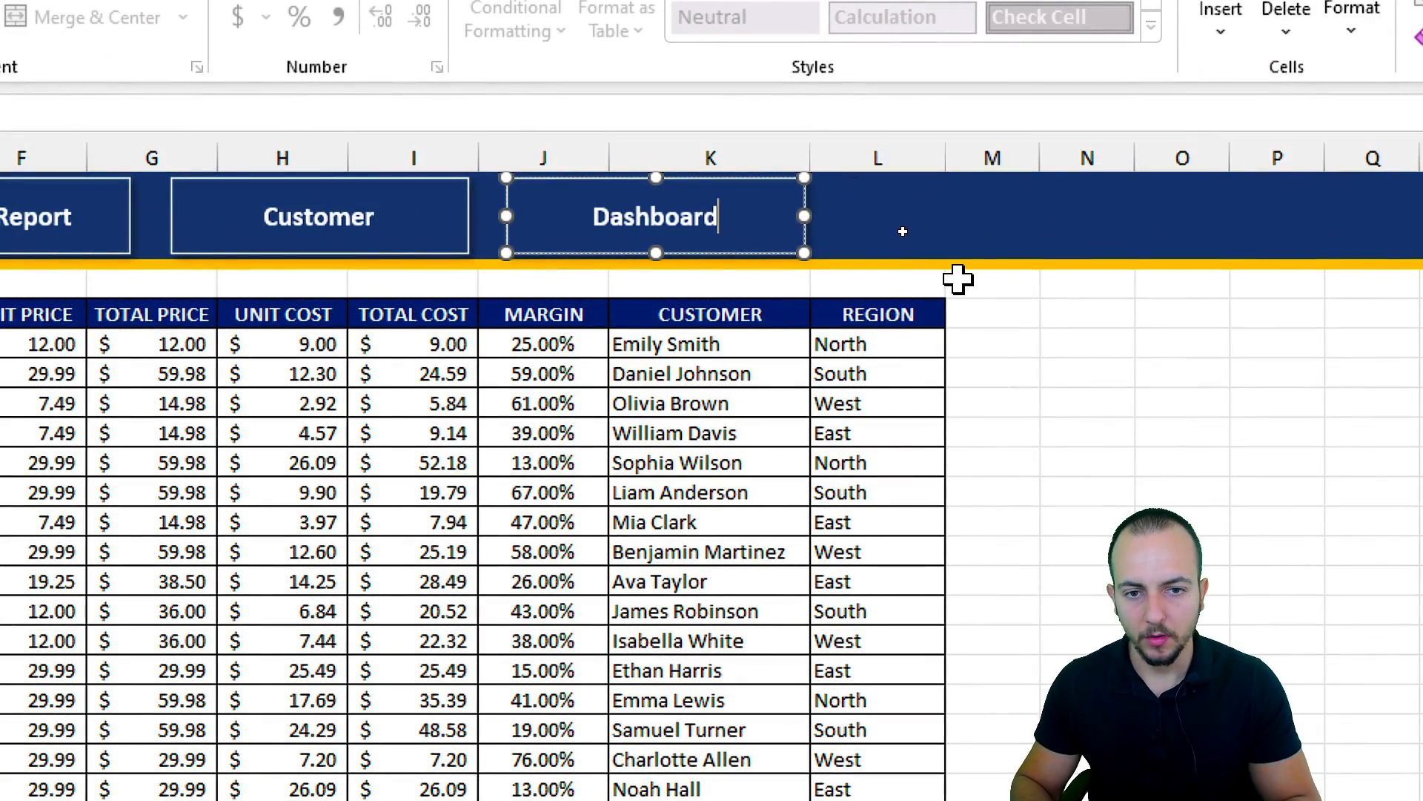
key(Escape)
key(Escape)
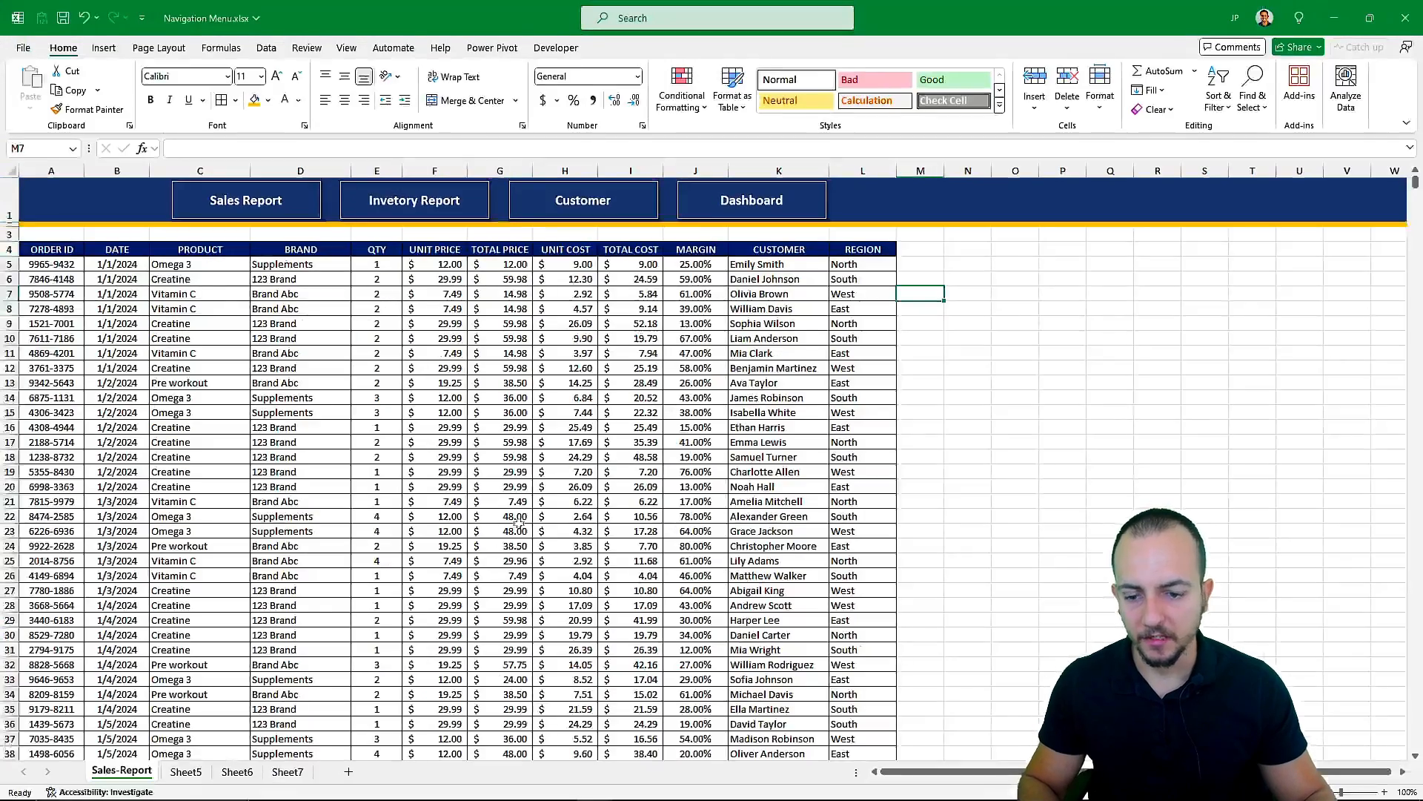
click(288, 772)
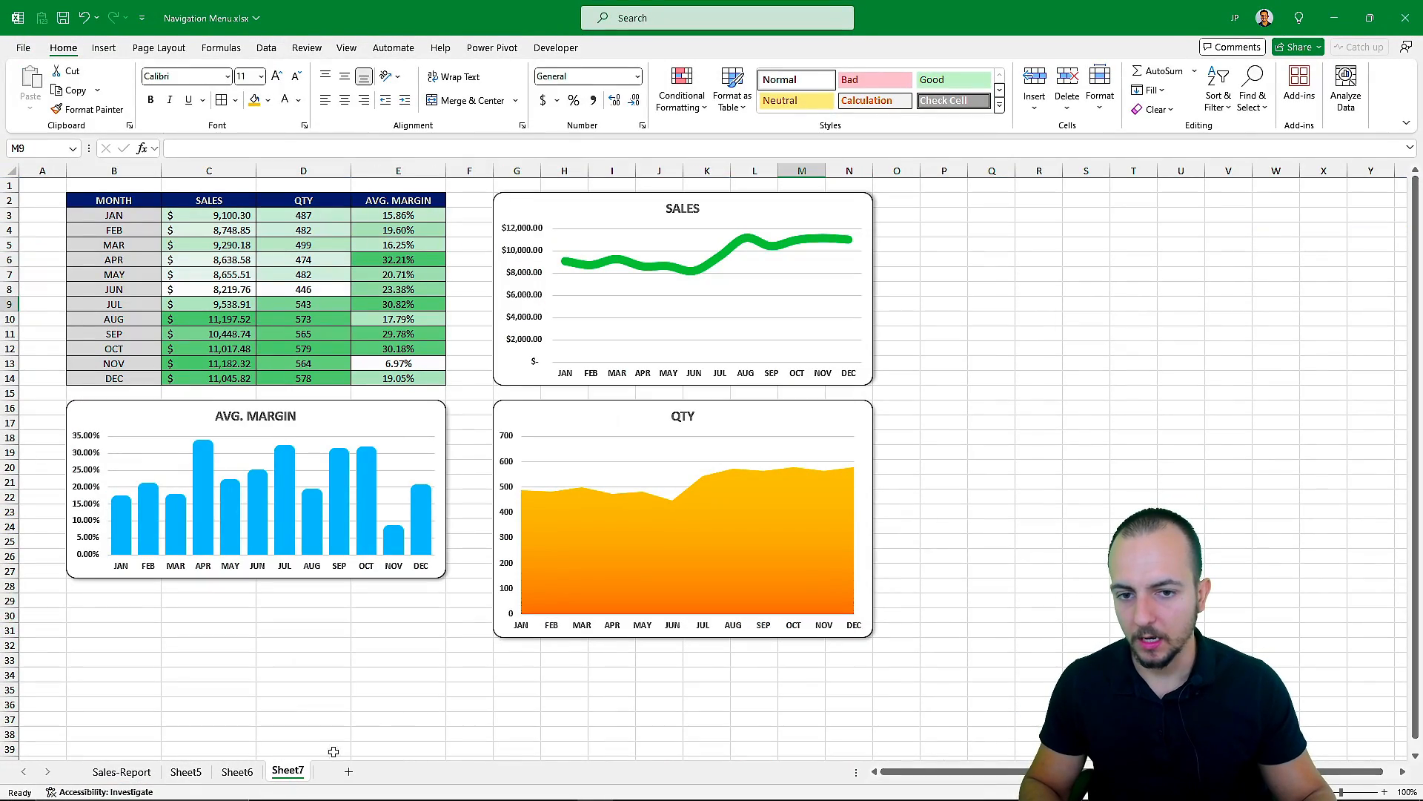
click(122, 772)
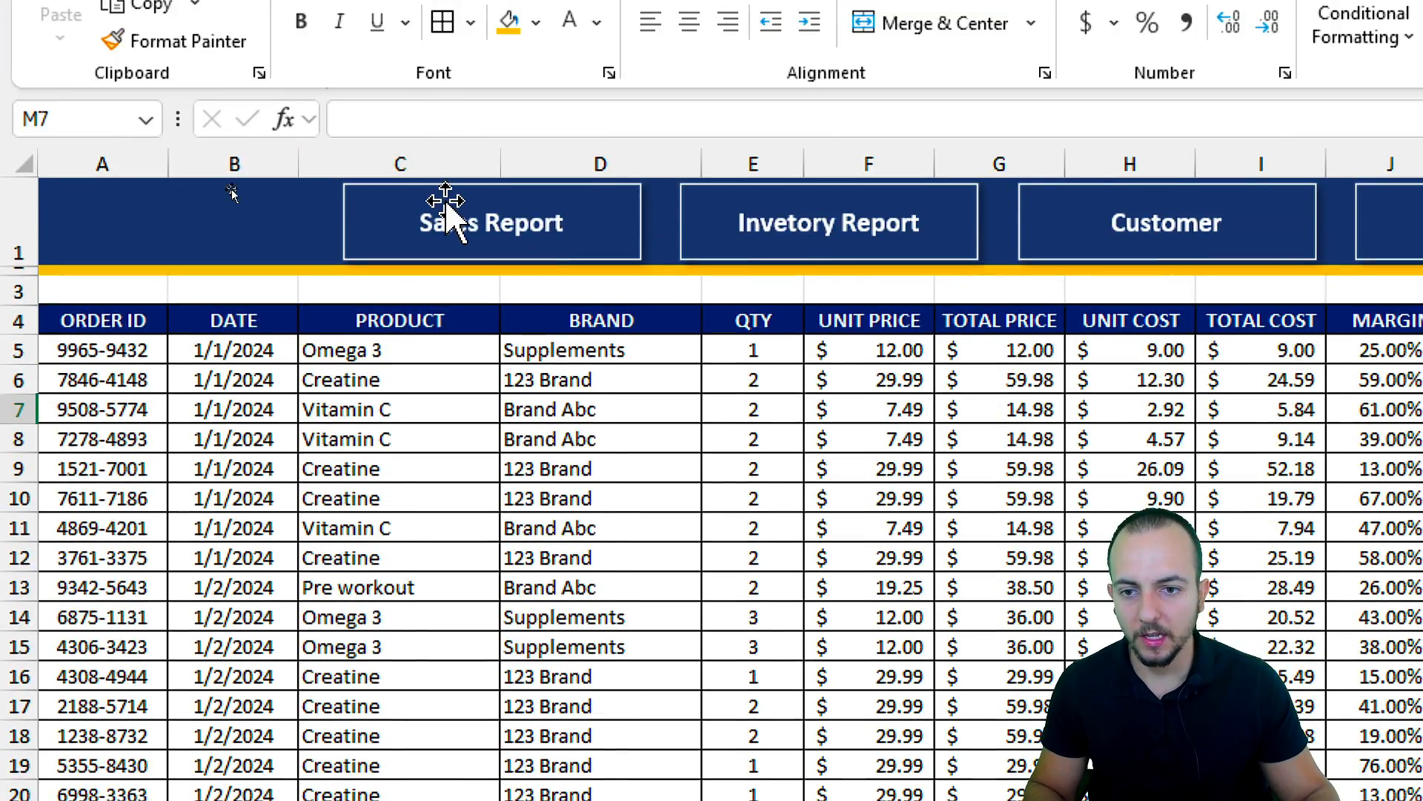
Link the "Sales Report" button to cell A1 of the Sales-Report sheet in this document
right_click(478, 227)
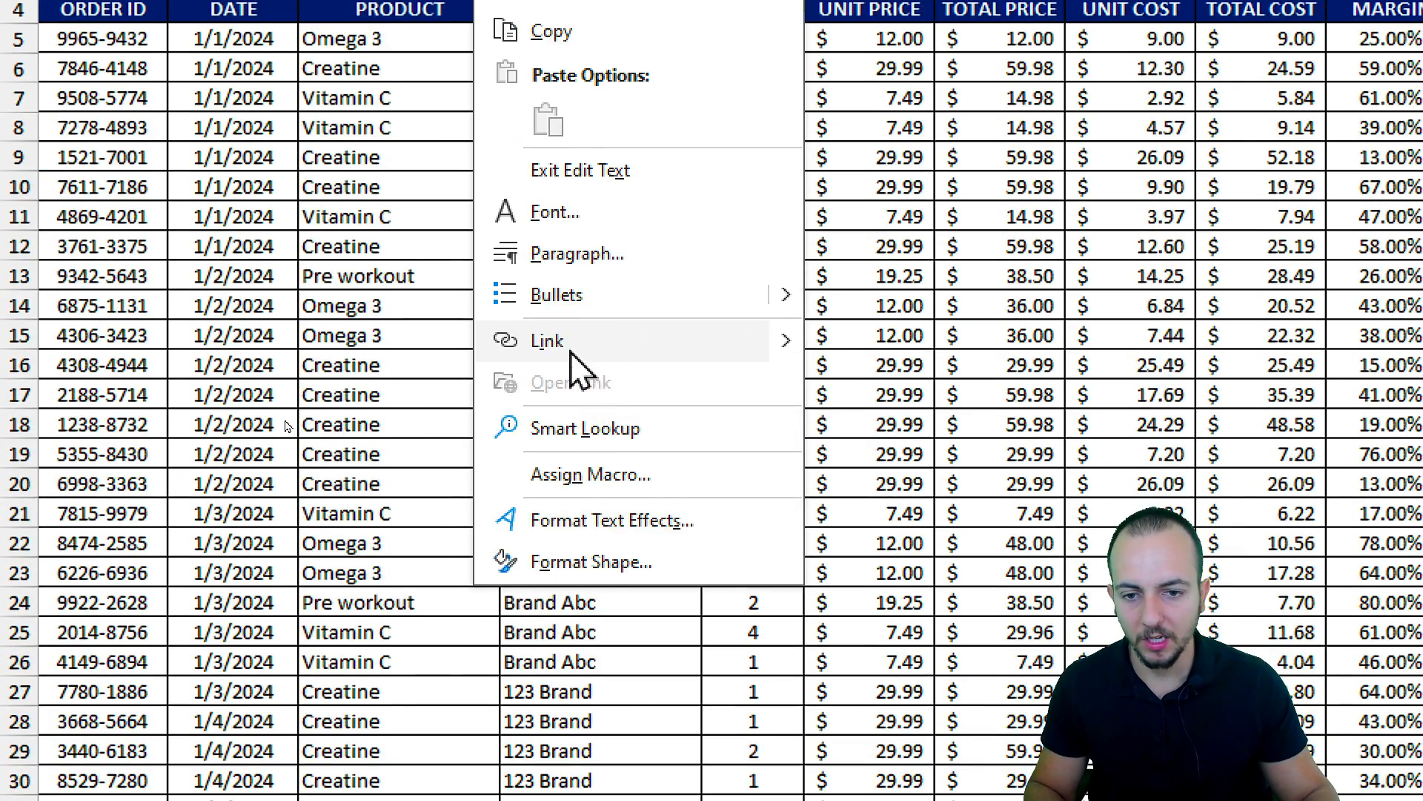
click(586, 651)
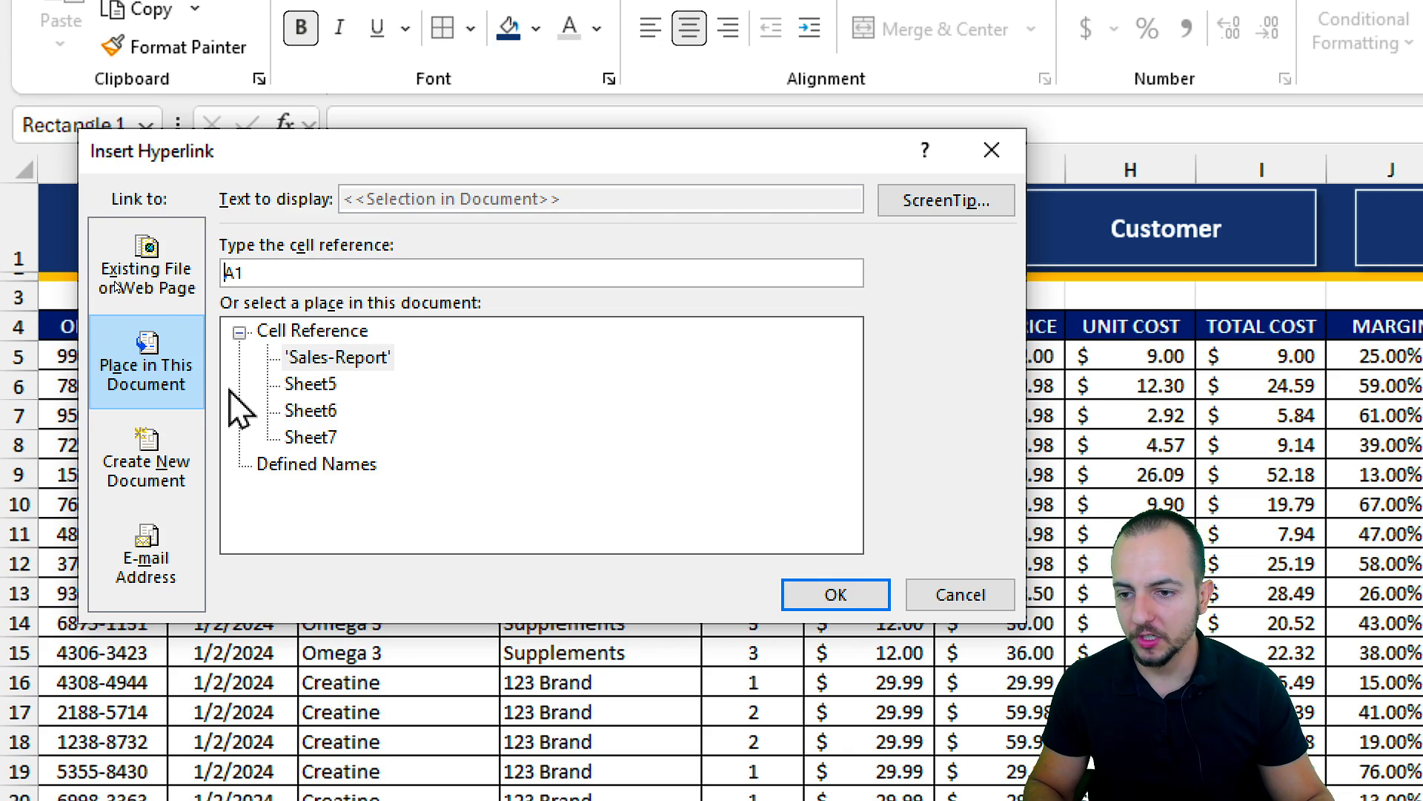
click(115, 327)
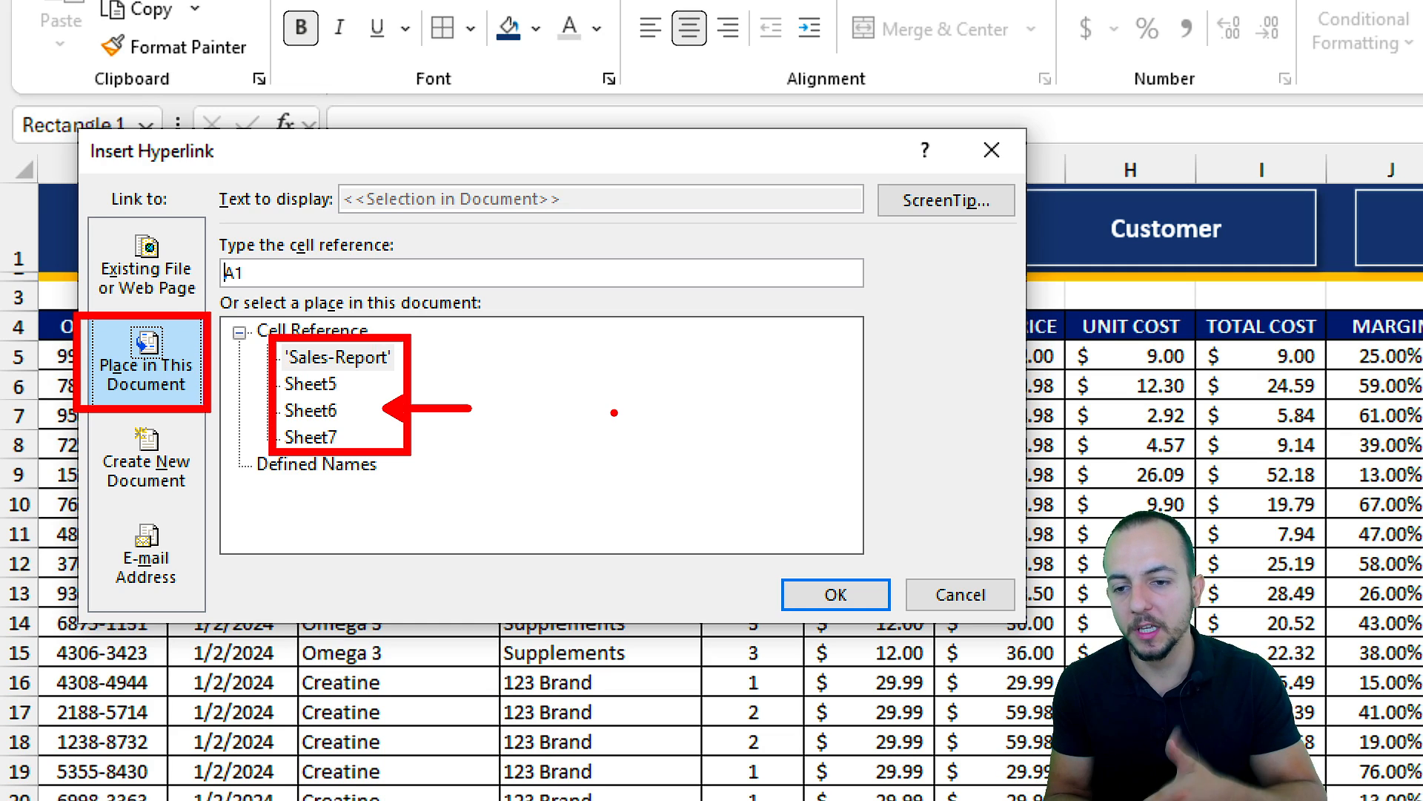
click(361, 356)
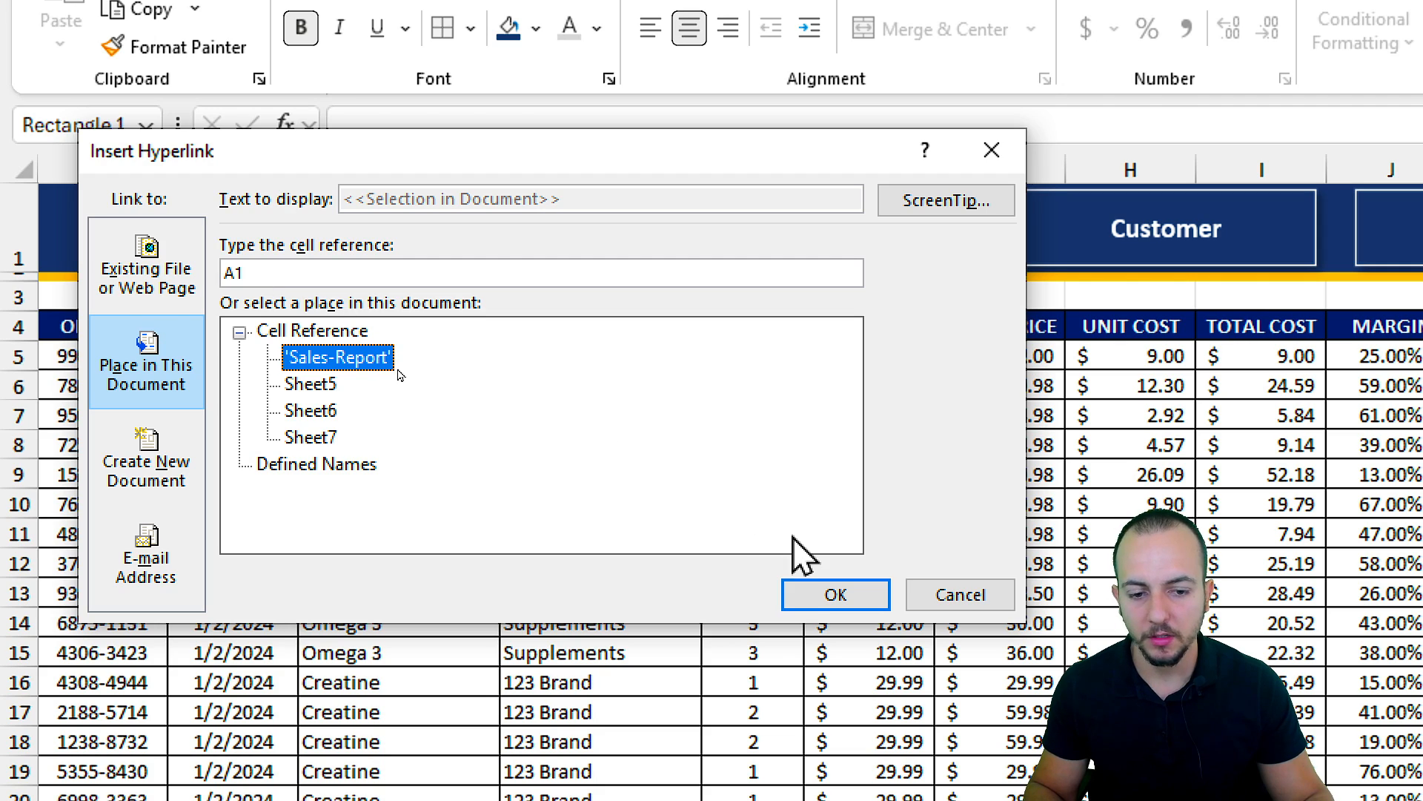
click(809, 592)
Link the "Invetory Report" button to cell A1 of Sheet5 in this document
right_click(828, 263)
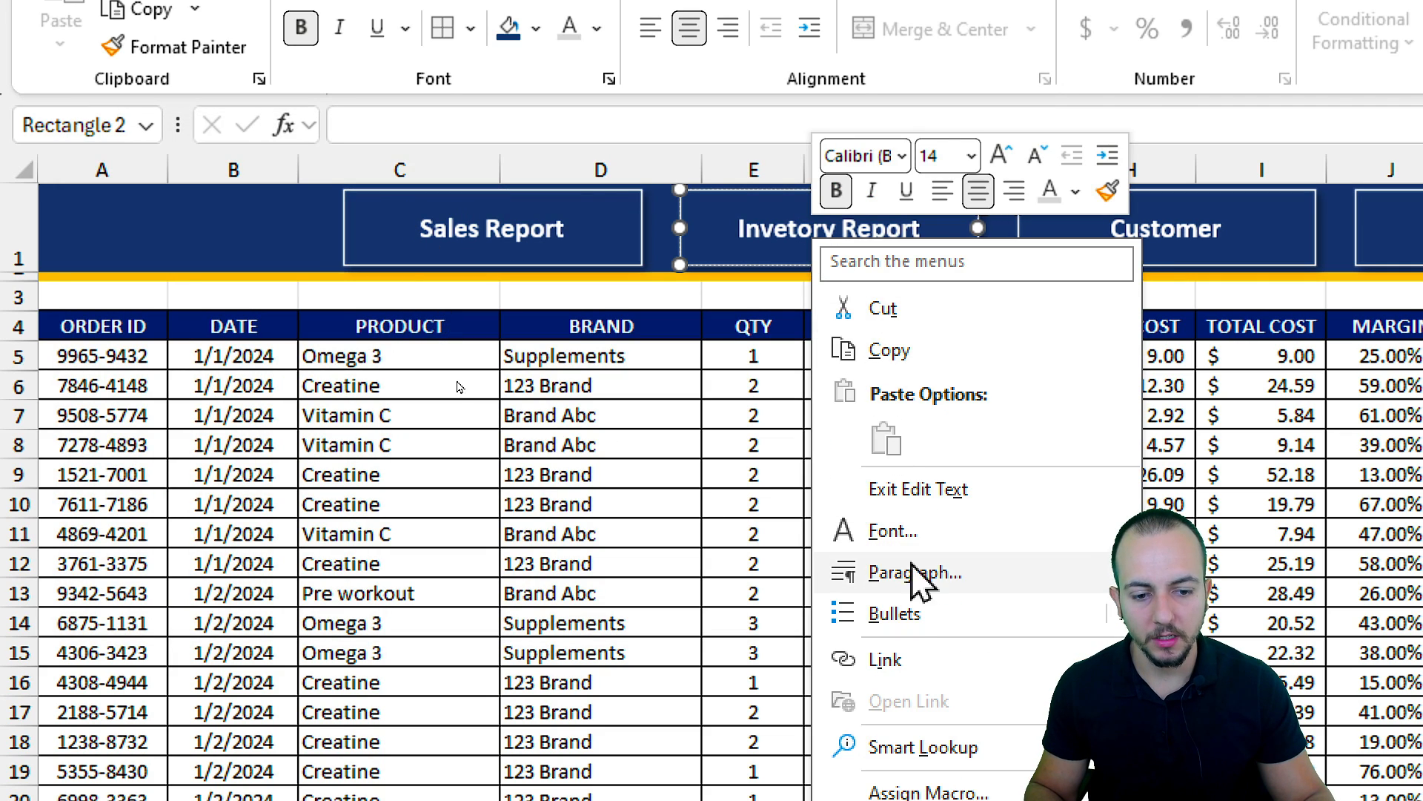
click(912, 658)
click(319, 410)
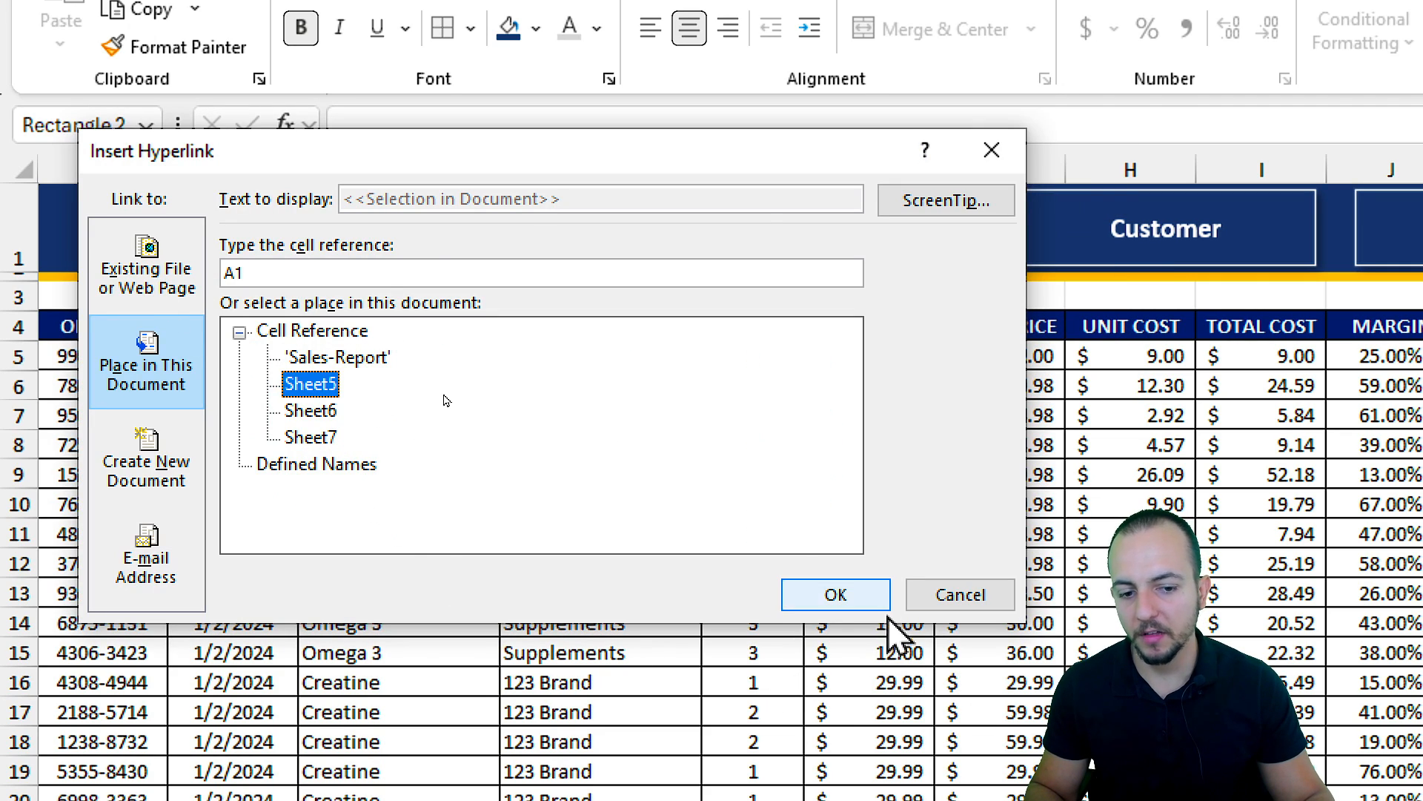
click(820, 596)
Link the "Customer" button to cell A1 of Sheet6 in this document
right_click(1078, 230)
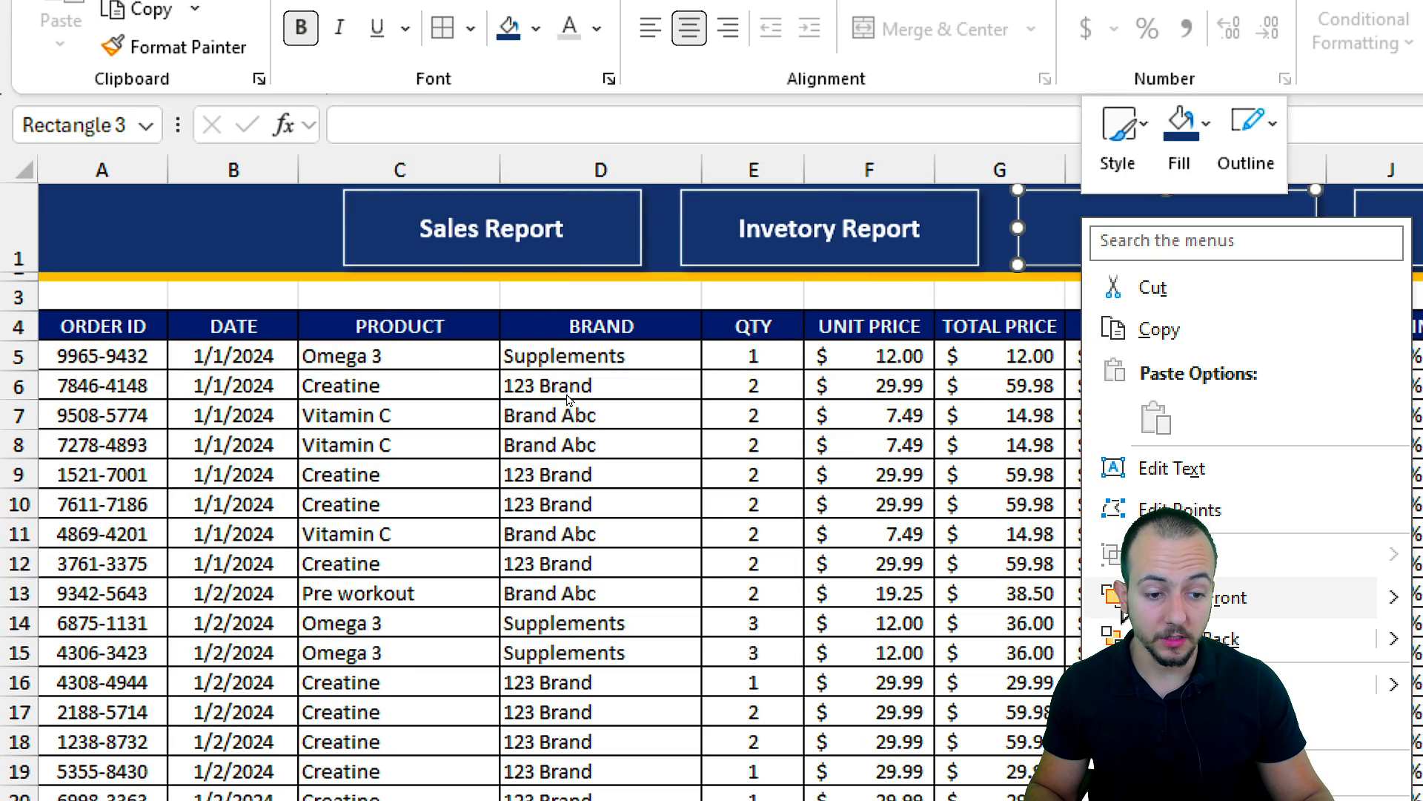
click(1357, 675)
click(311, 410)
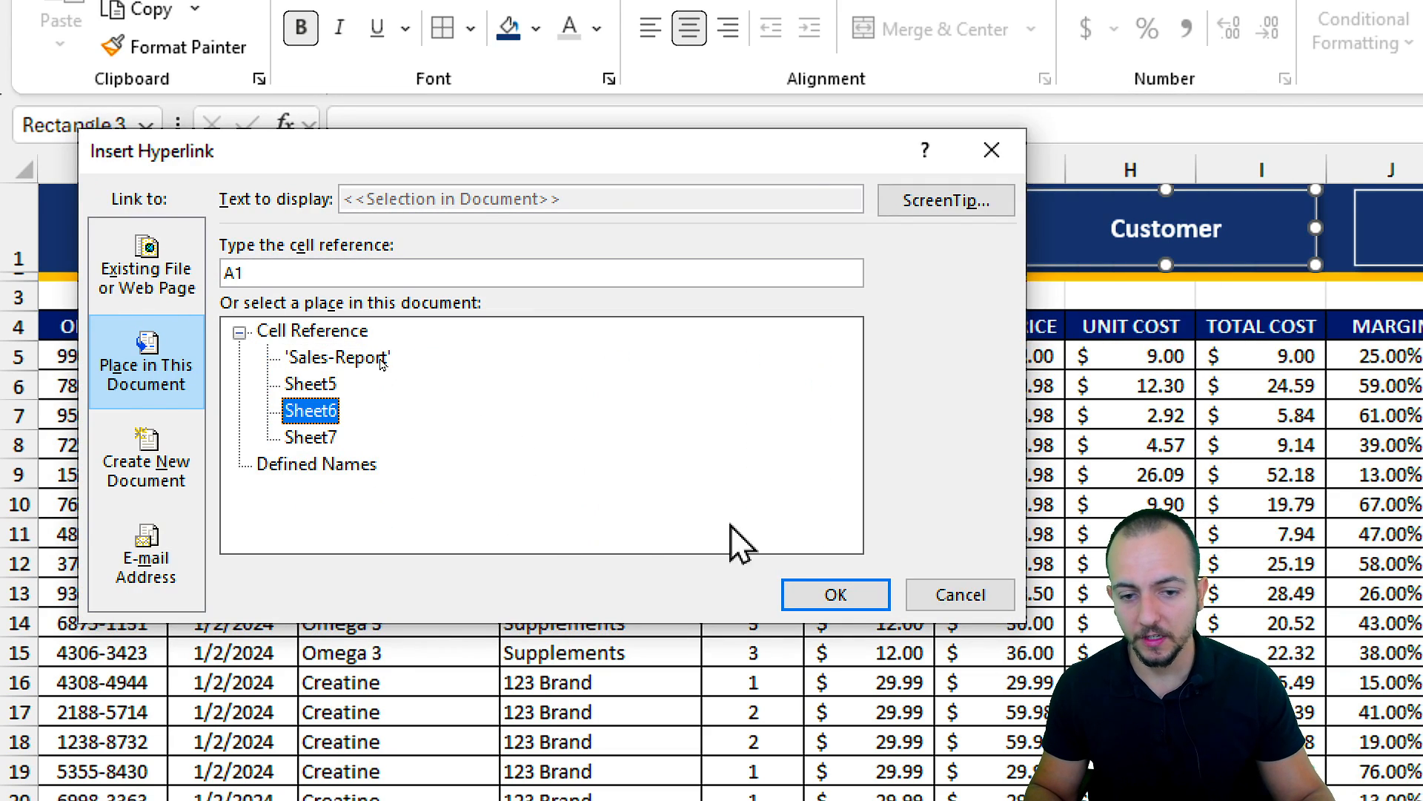
click(836, 595)
Link the "Dashboard" button to cell A1 of Sheet7 in this document
right_click(799, 230)
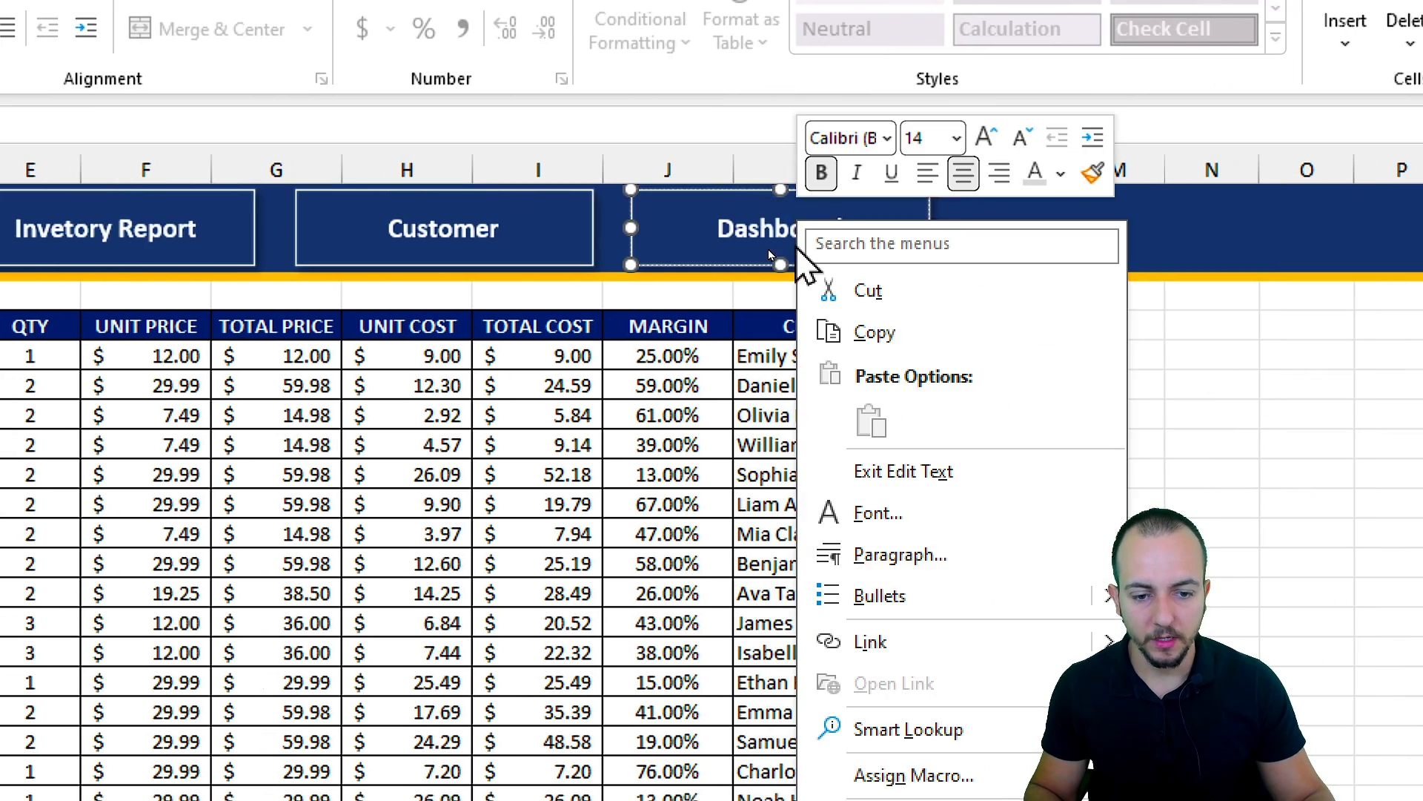
click(875, 639)
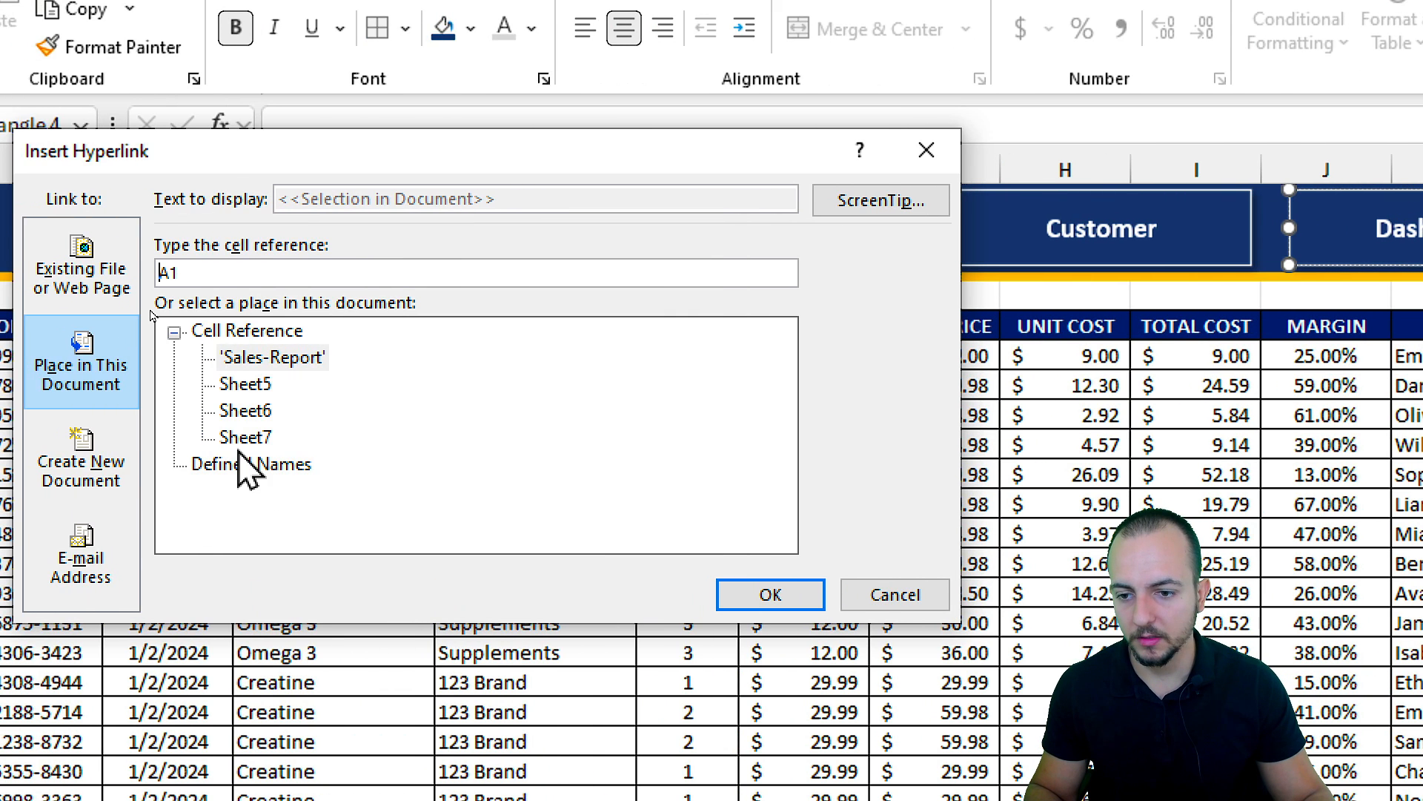
click(243, 439)
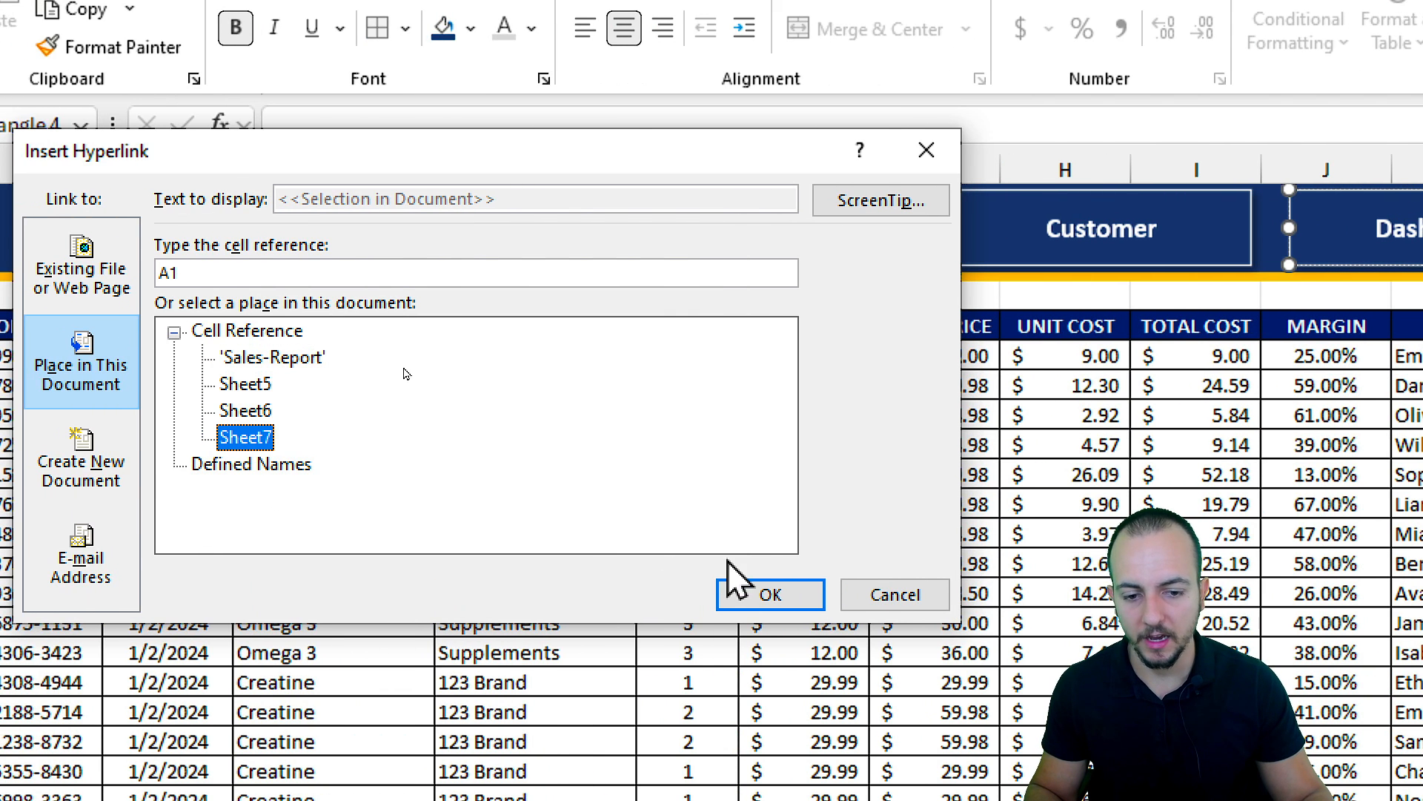
click(774, 599)
click(845, 590)
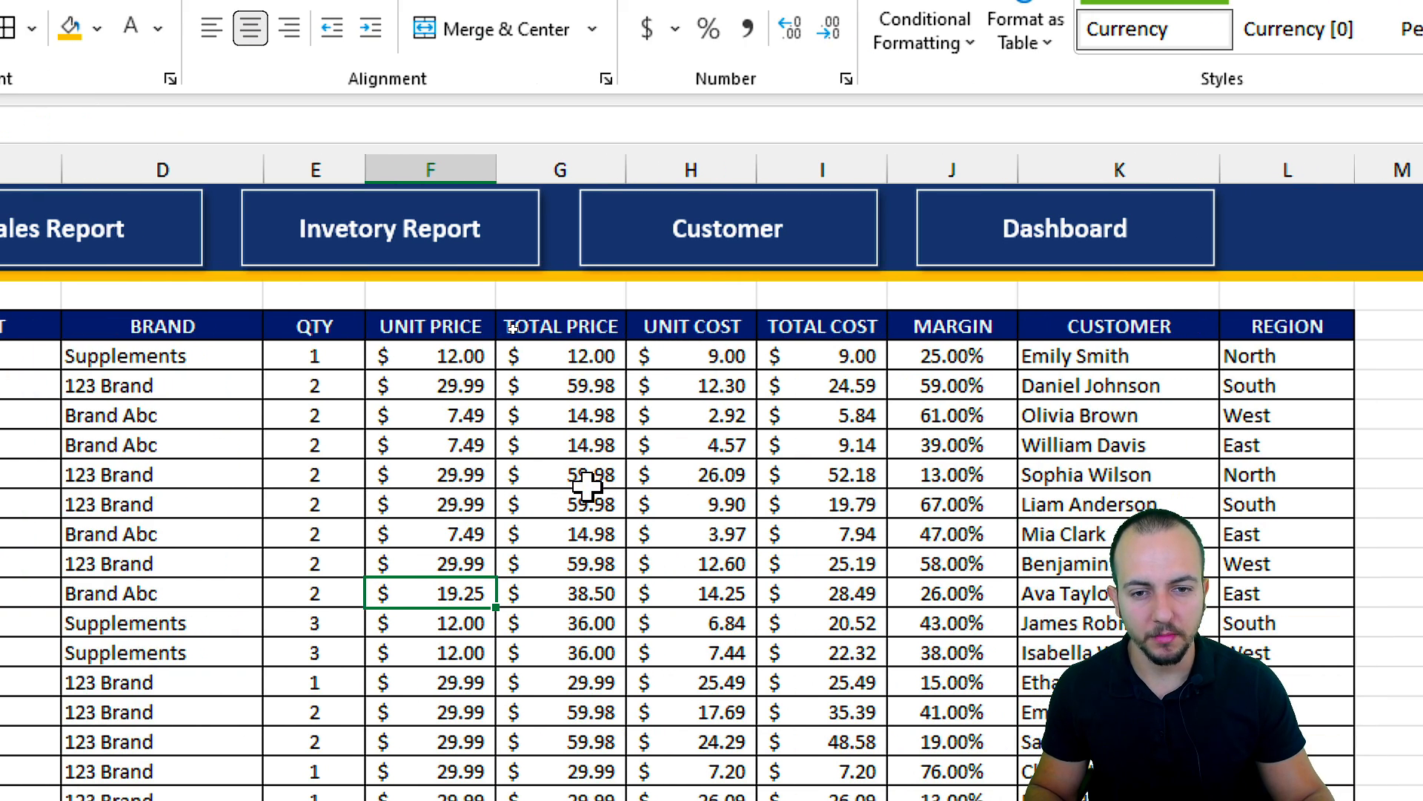
Test the "Customer" button's link and check the other sheets for a banner before returning to Sales-Report
click(727, 254)
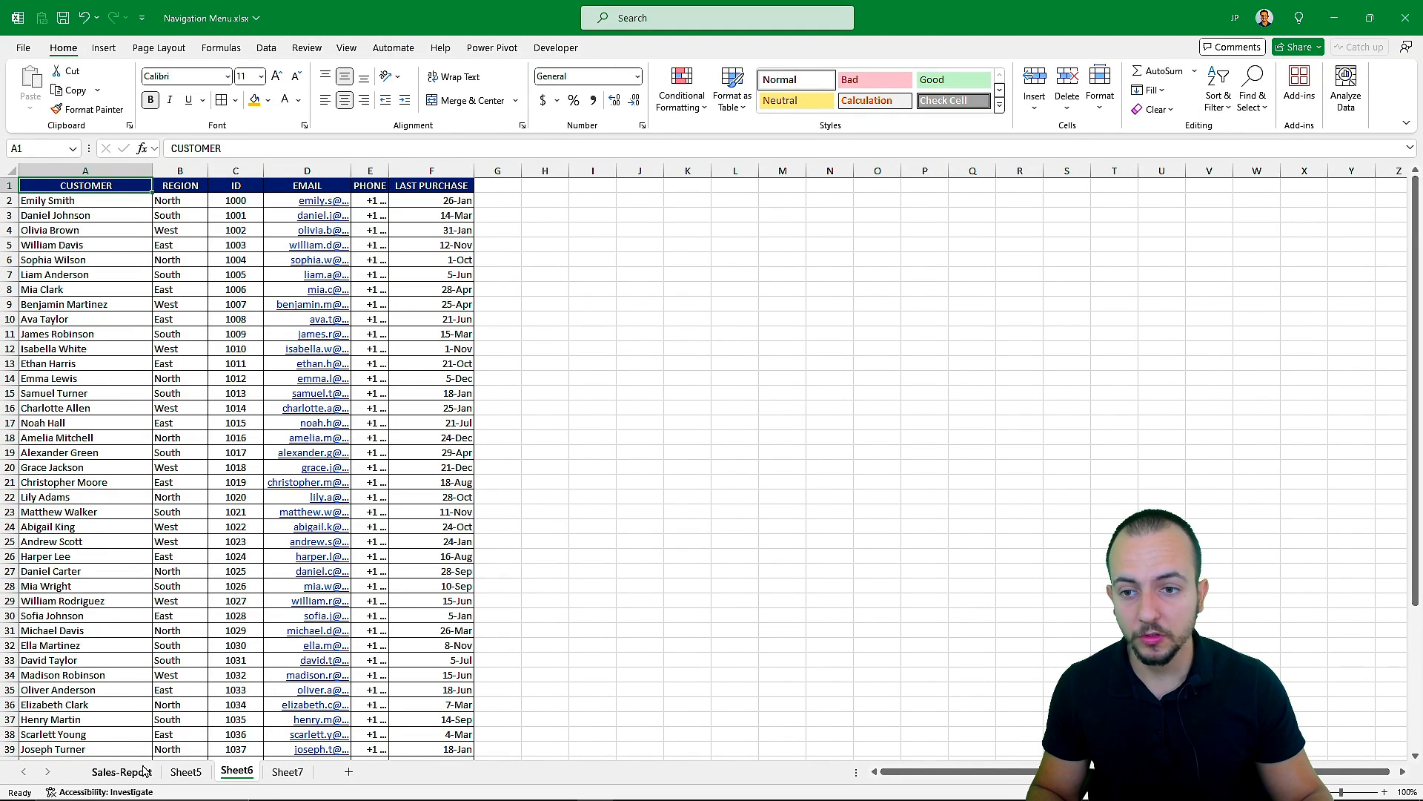
click(120, 772)
mouse_move(11, 196)
mouse_down()
mouse_move(11, 234)
mouse_move(20, 201)
mouse_up()
click(20, 200)
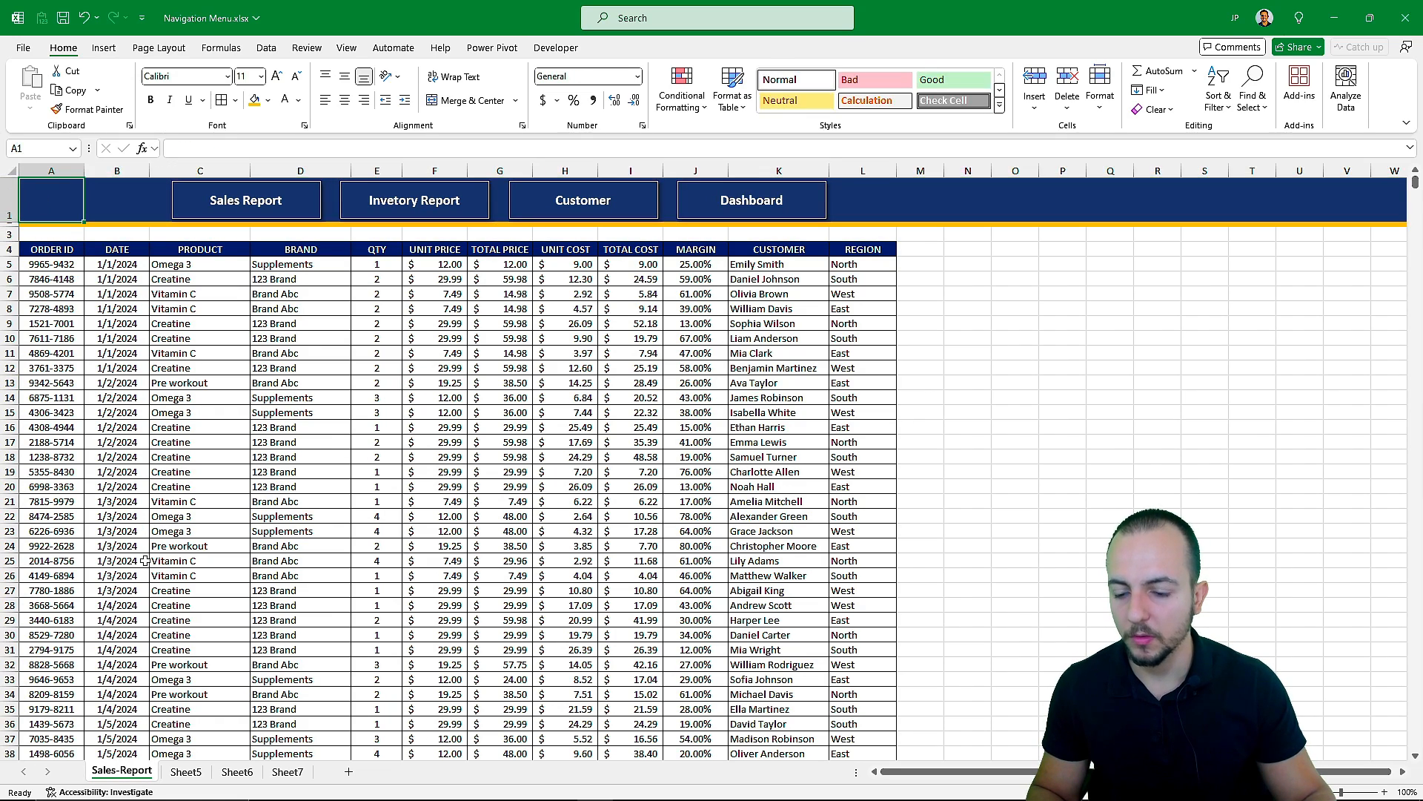
key(ctrl+Page_Down)
key(ctrl+Page_Down)
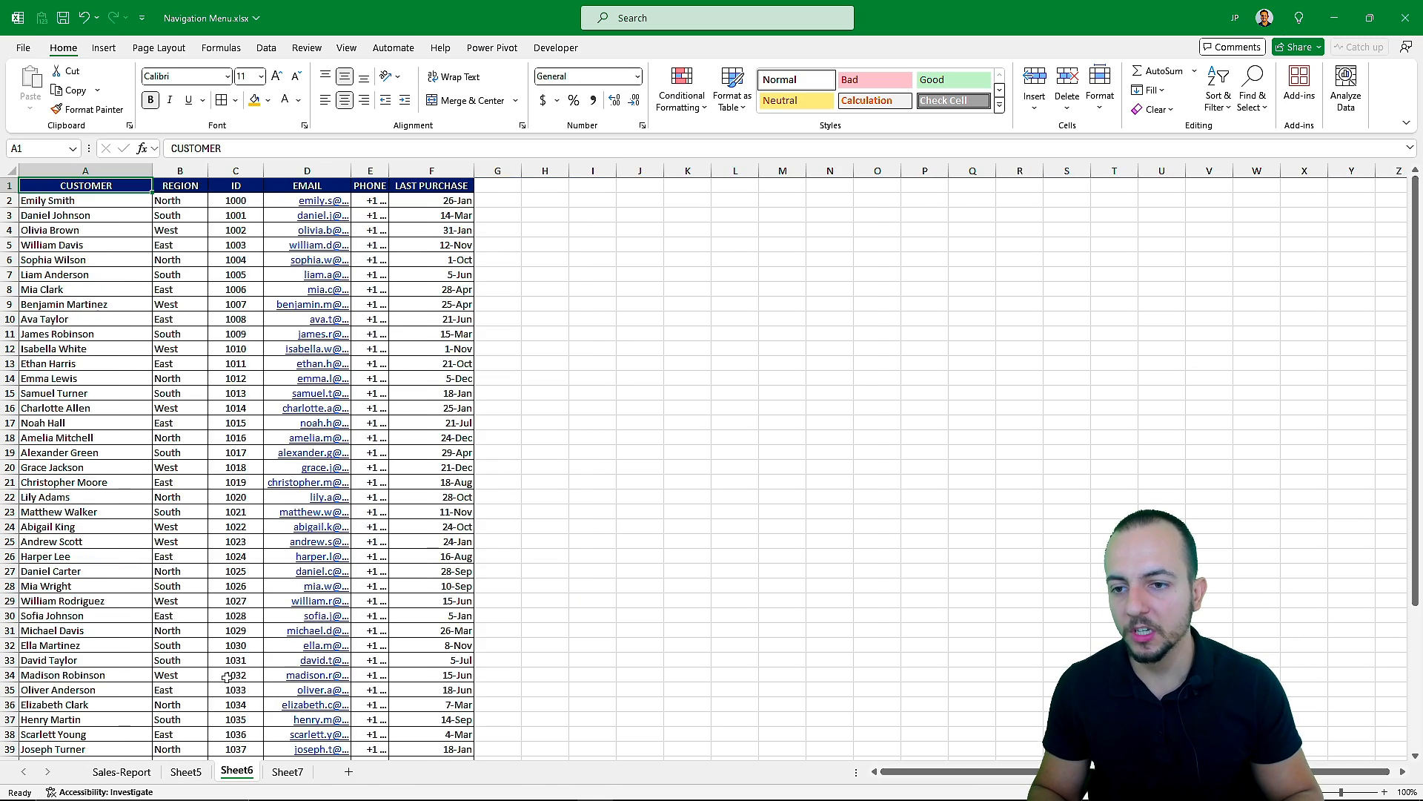
key(ctrl+Page_Up)
key(ctrl+Page_Up)
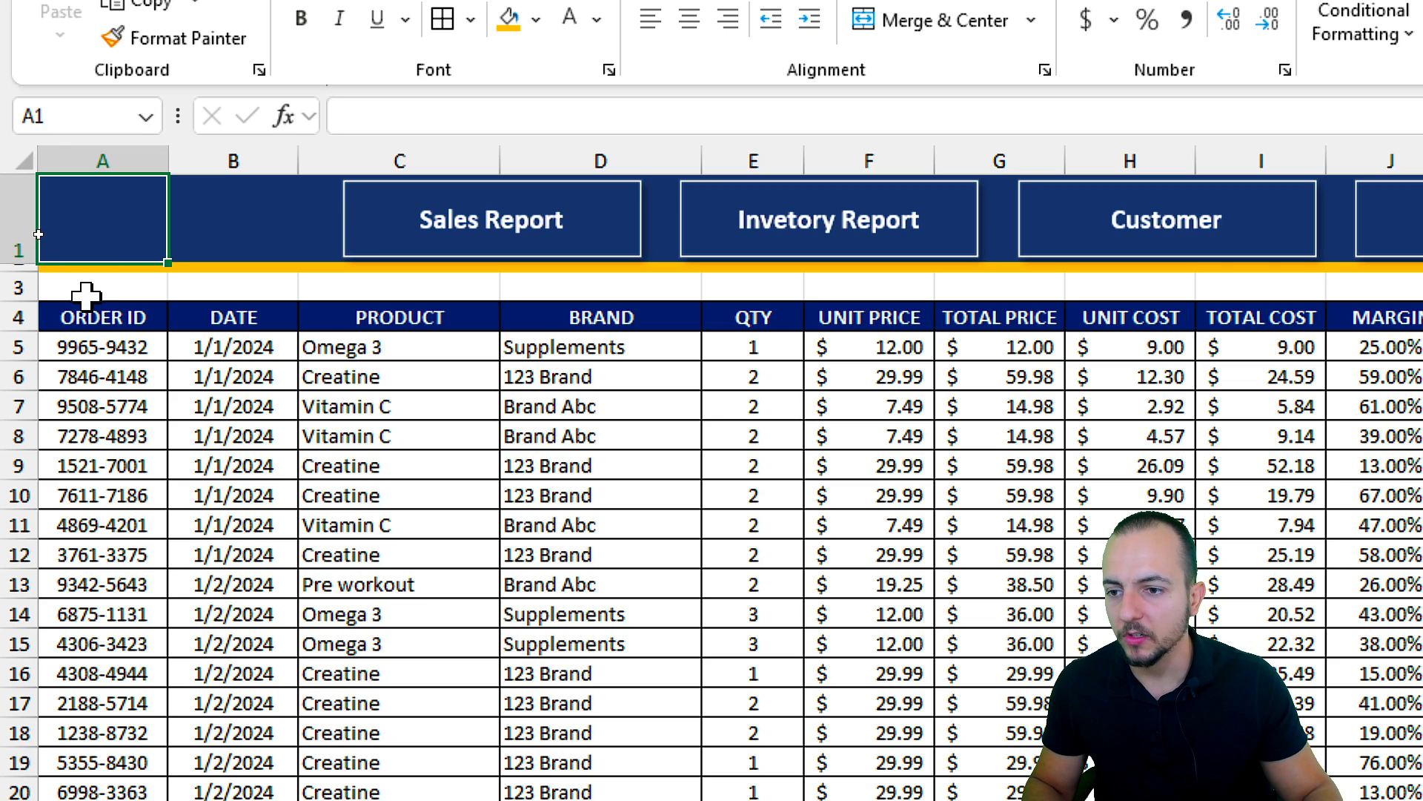
Copy banner rows 1 to 3 of Sales-Report and insert them above the header row on Sheet5
drag(12, 232, 22, 282)
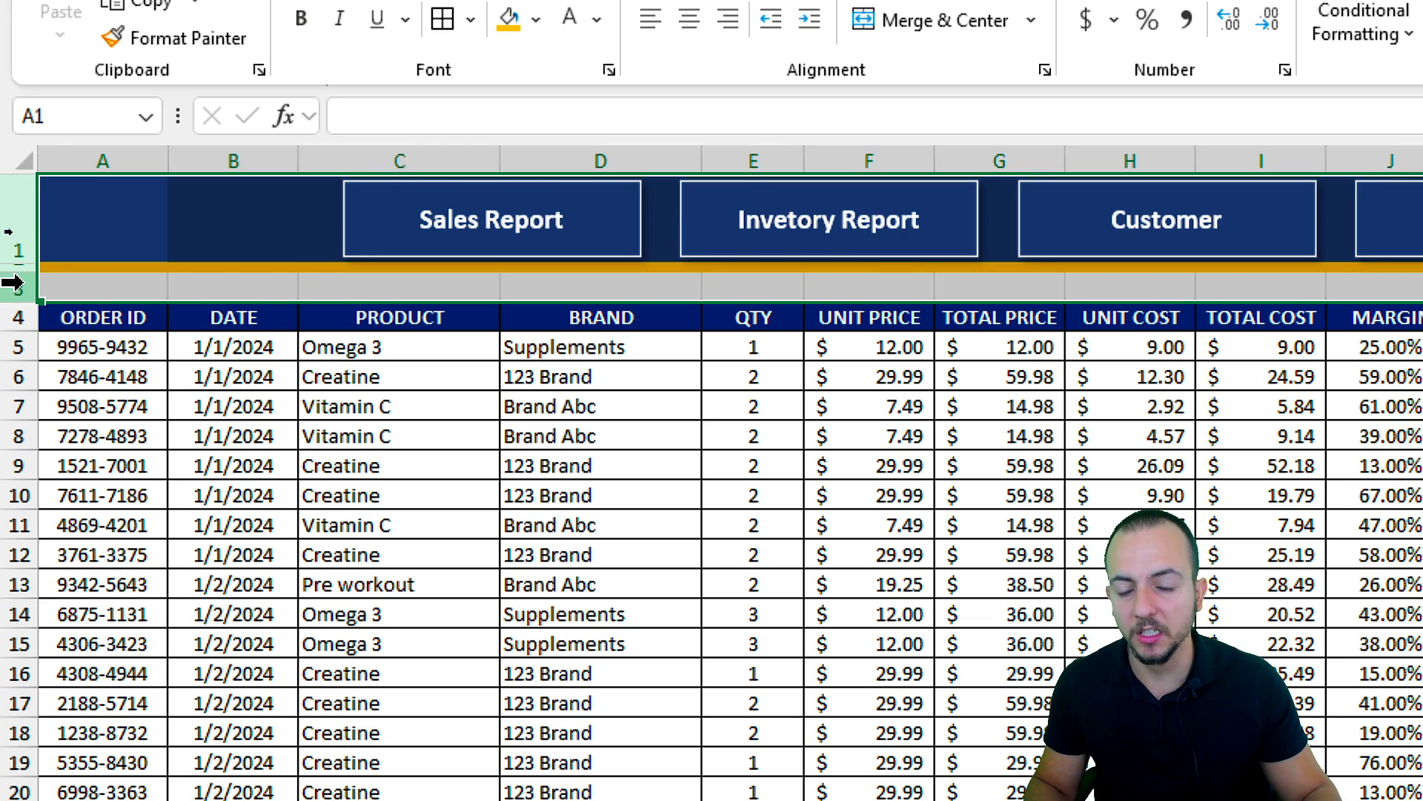
key(ctrl+c)
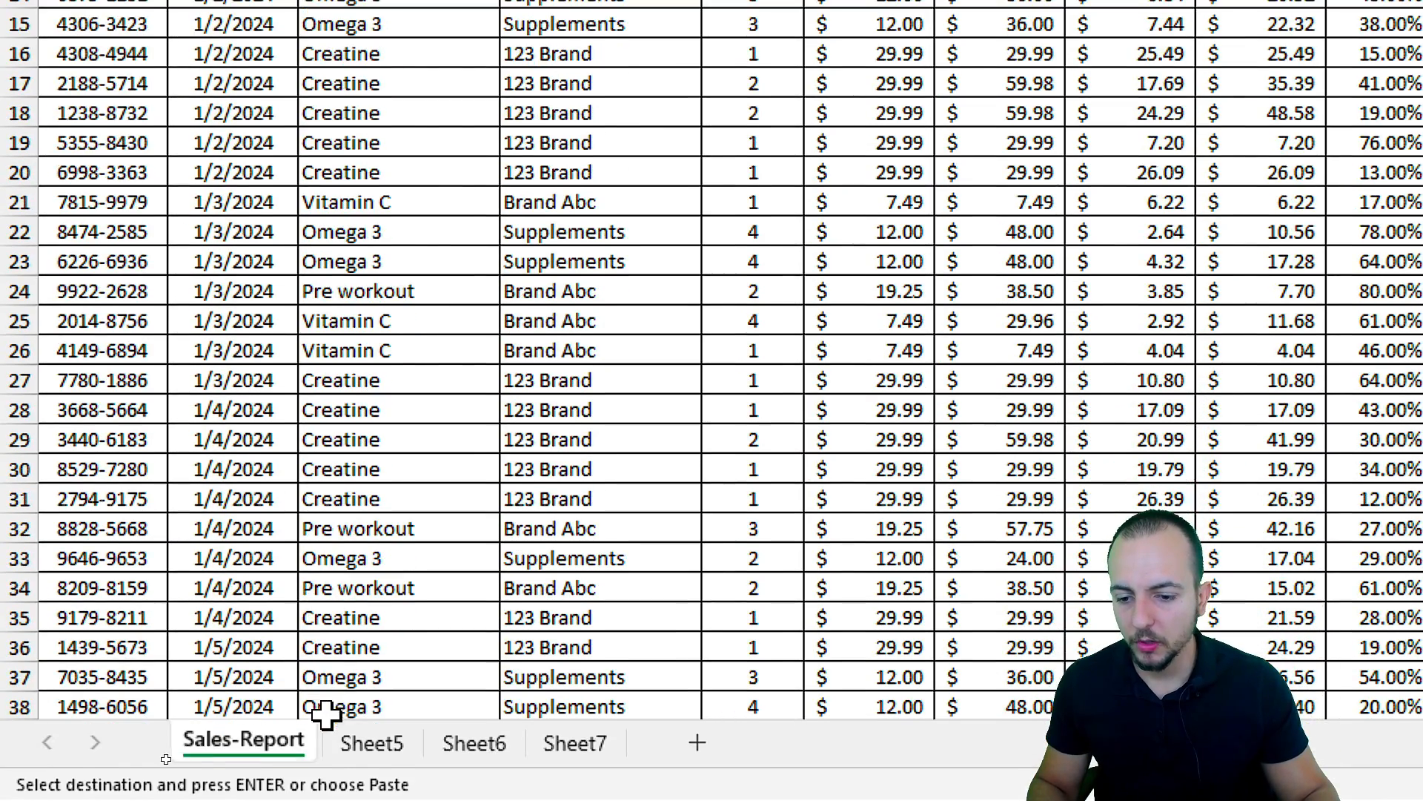
click(372, 743)
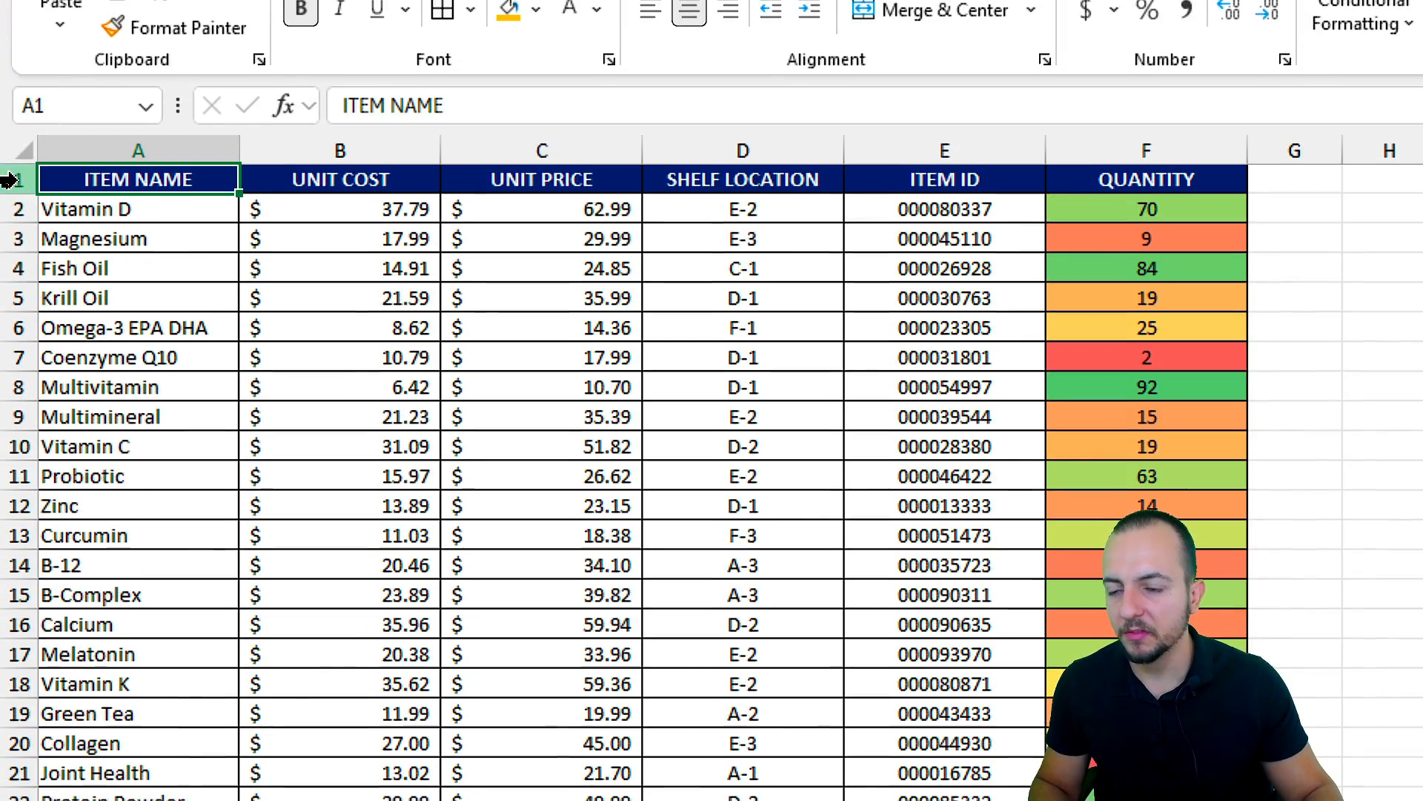
click(18, 180)
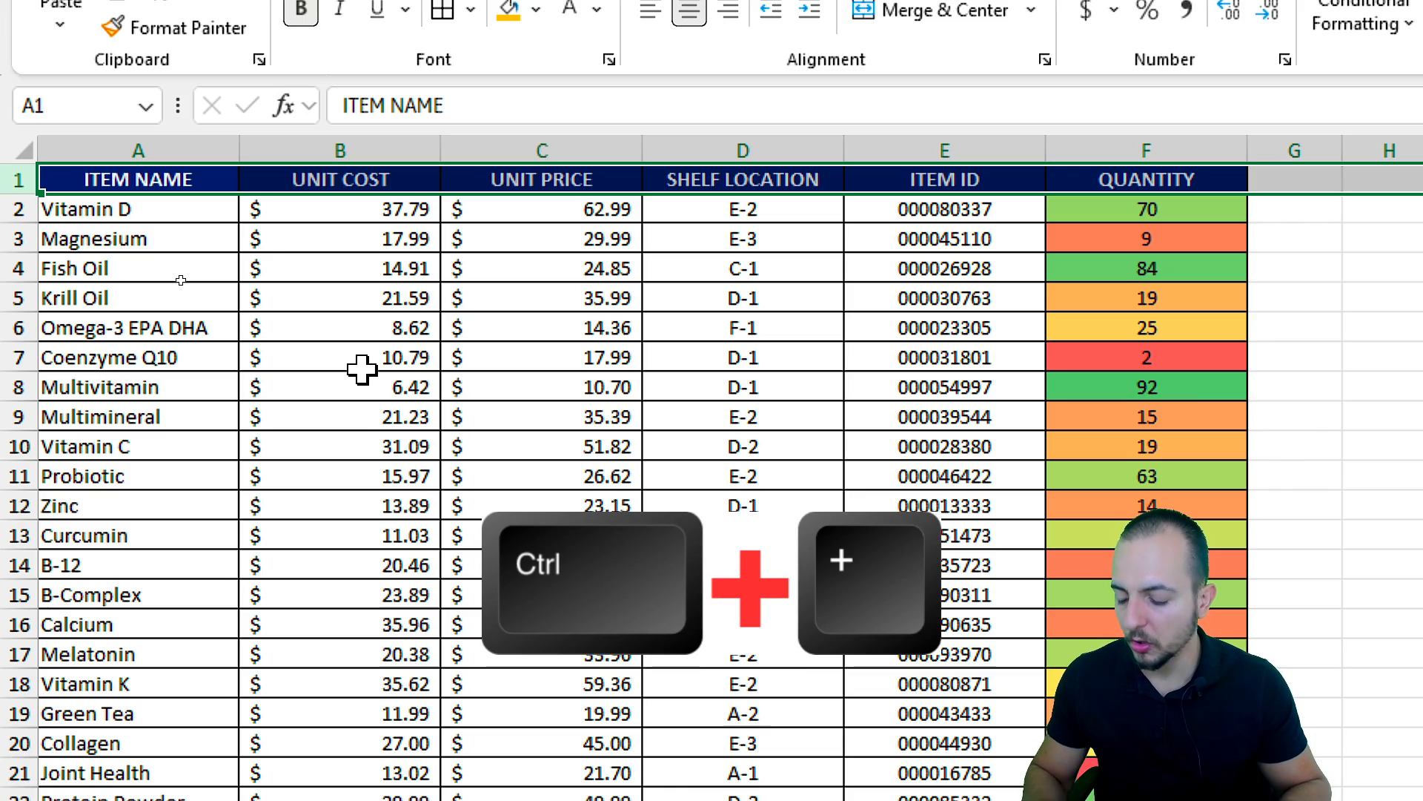
key(ctrl+plus)
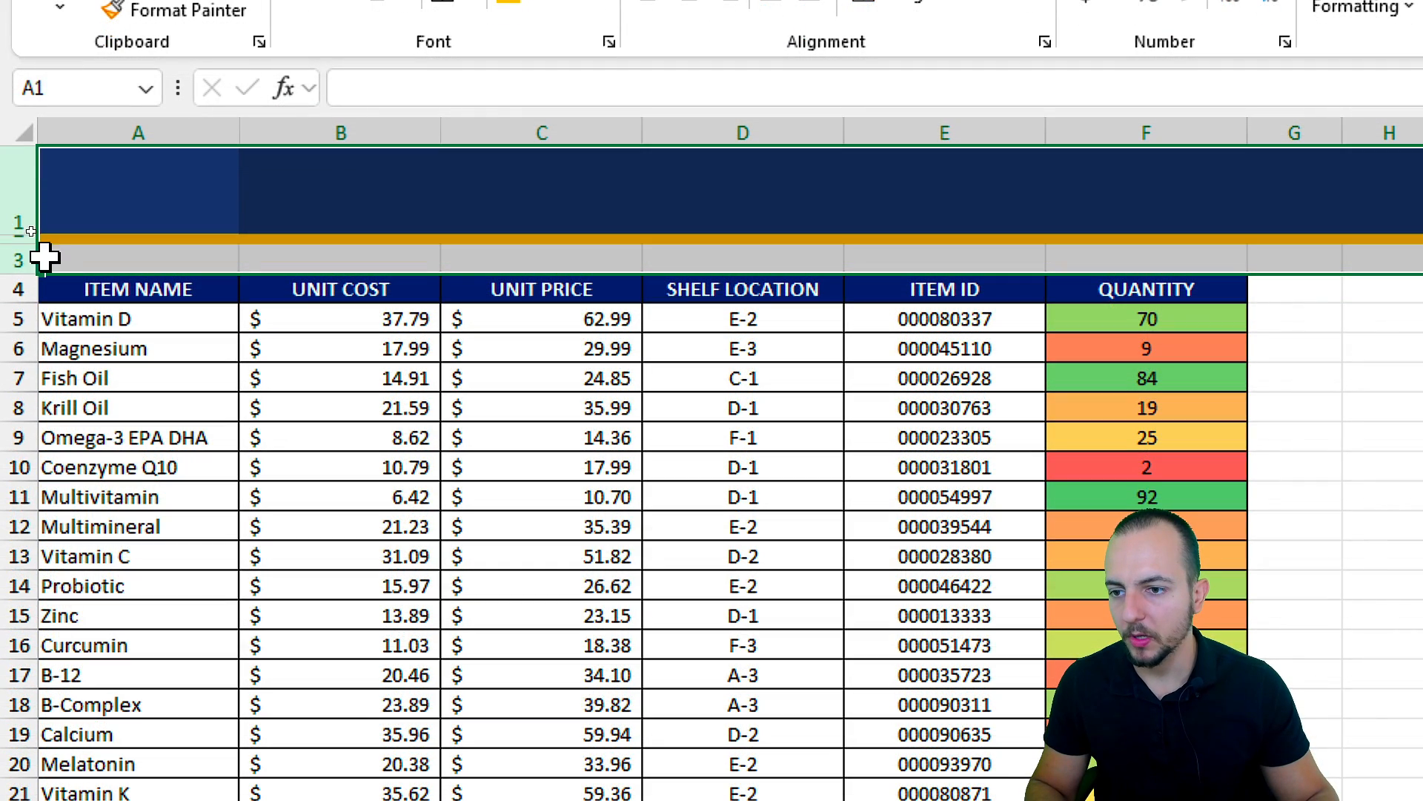
Copy banner rows 1 to 3 of Sheet5 and insert them above the header row on Sheet6
key(ctrl+c)
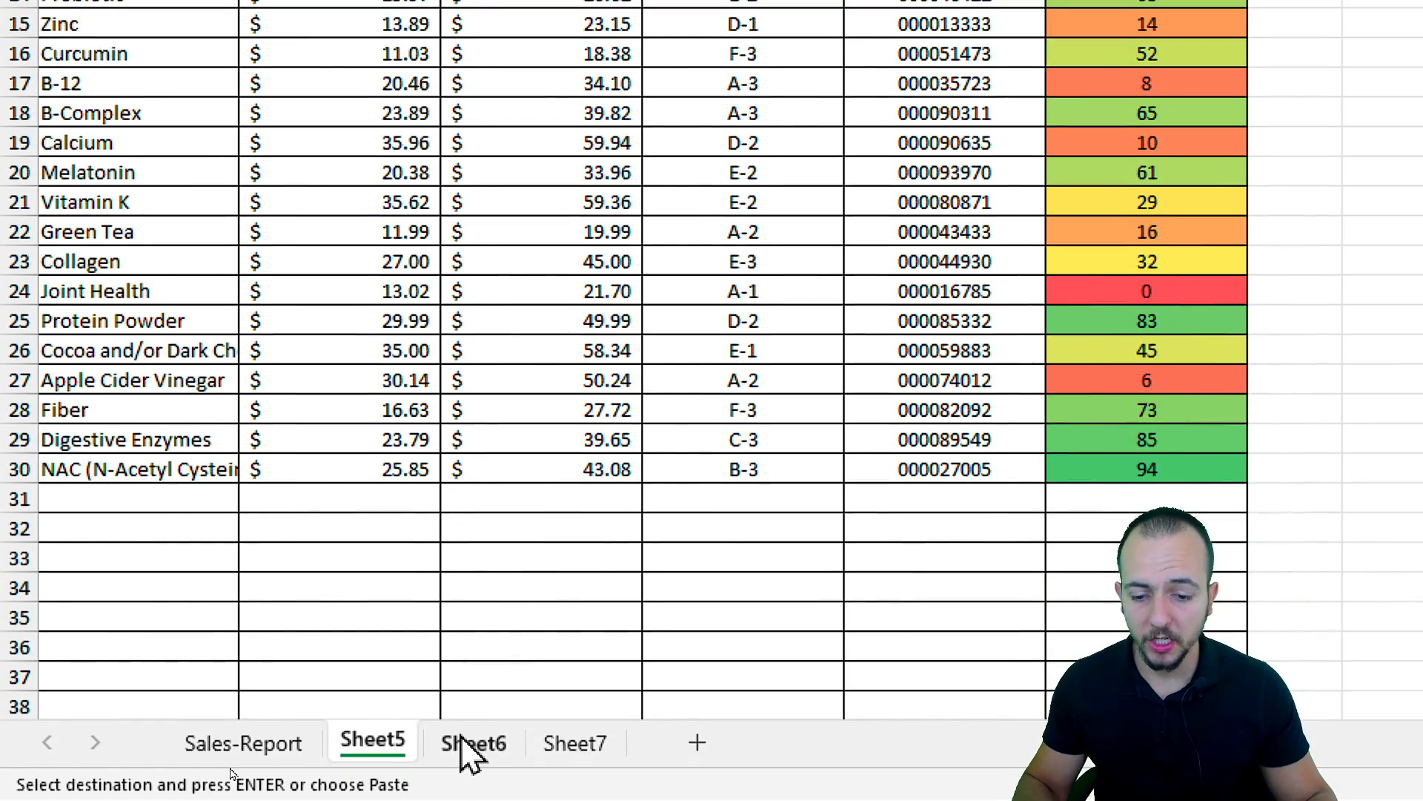
click(467, 748)
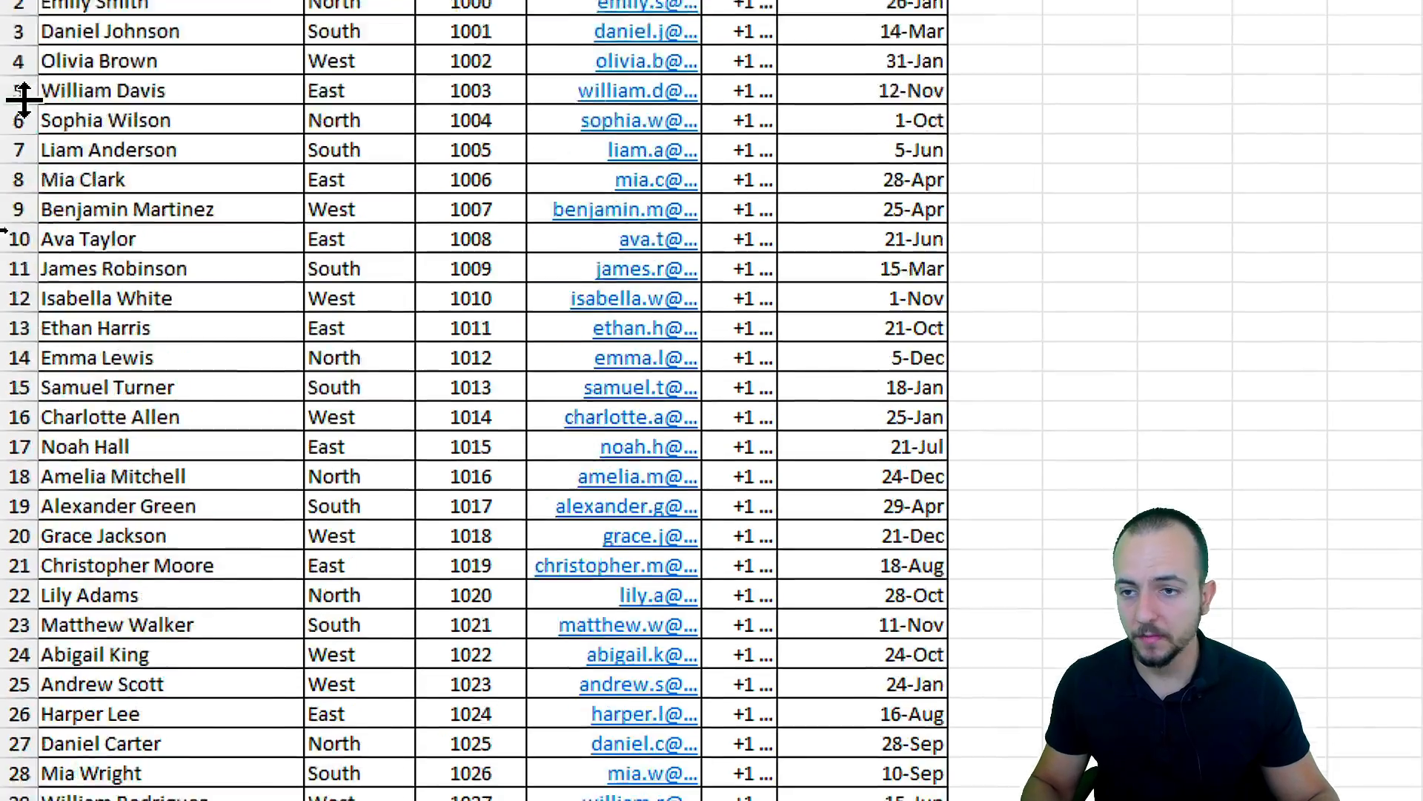
click(21, 208)
key(ctrl+plus)
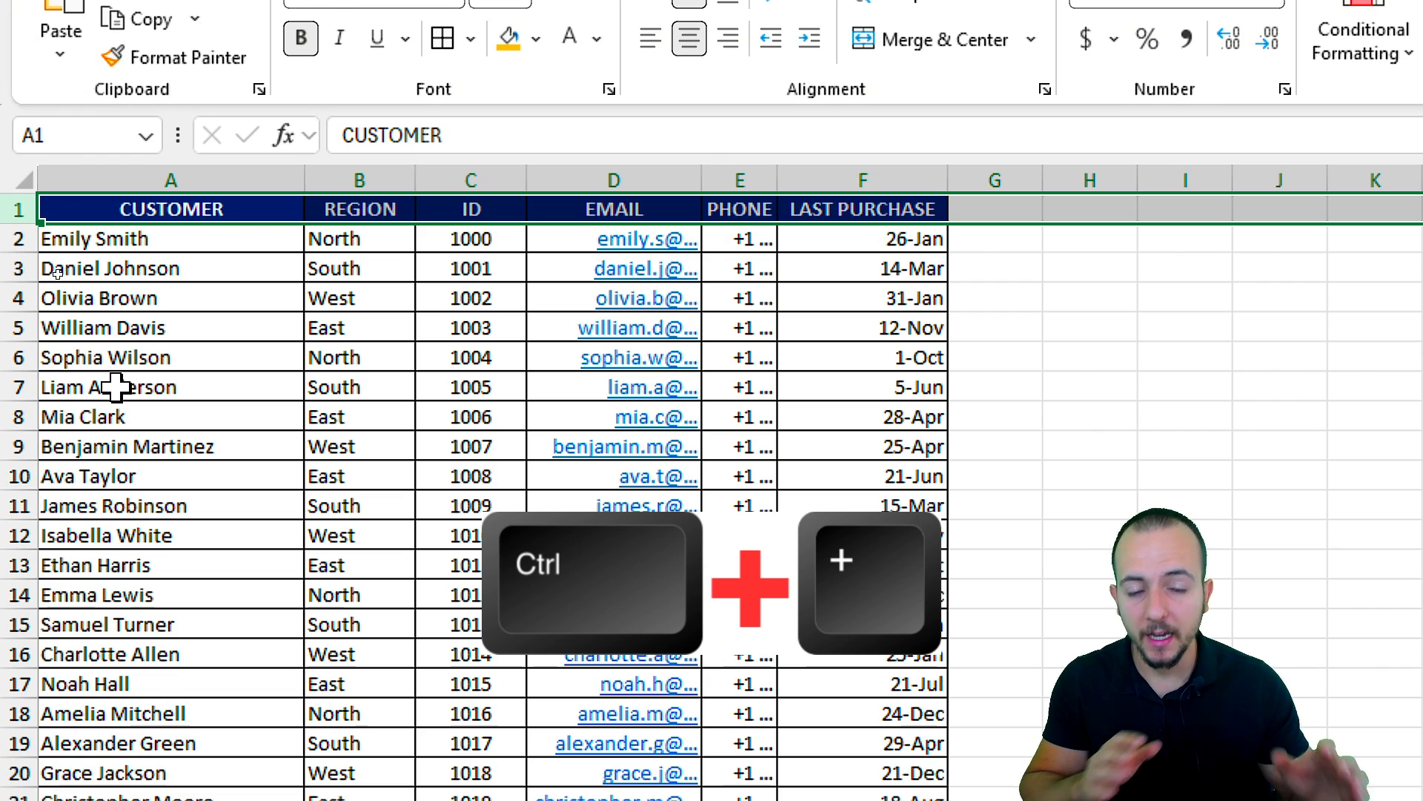
key(ctrl+plus)
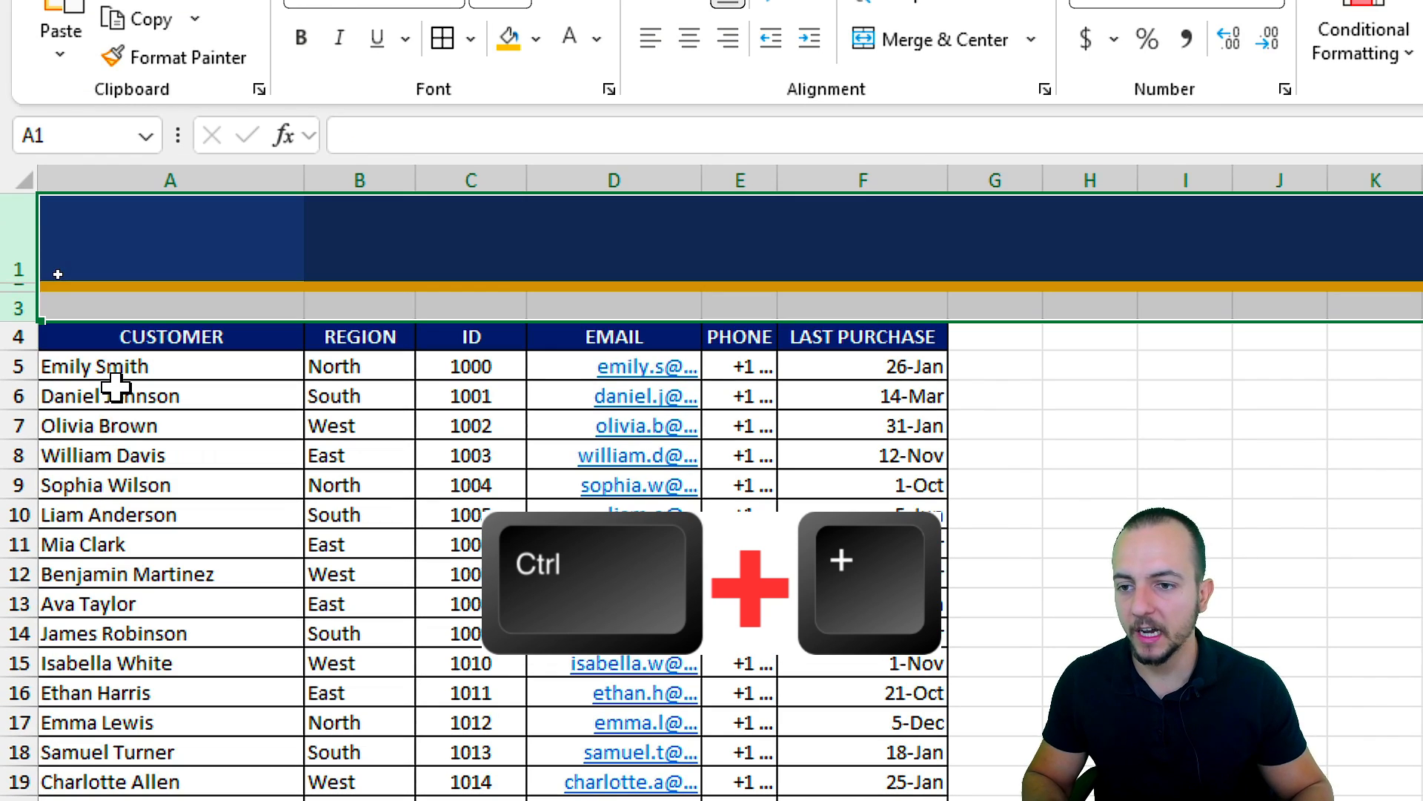
Copy banner rows 1 to 3 of Sheet6 and insert them above row 1 on Sheet7
key(ctrl+c)
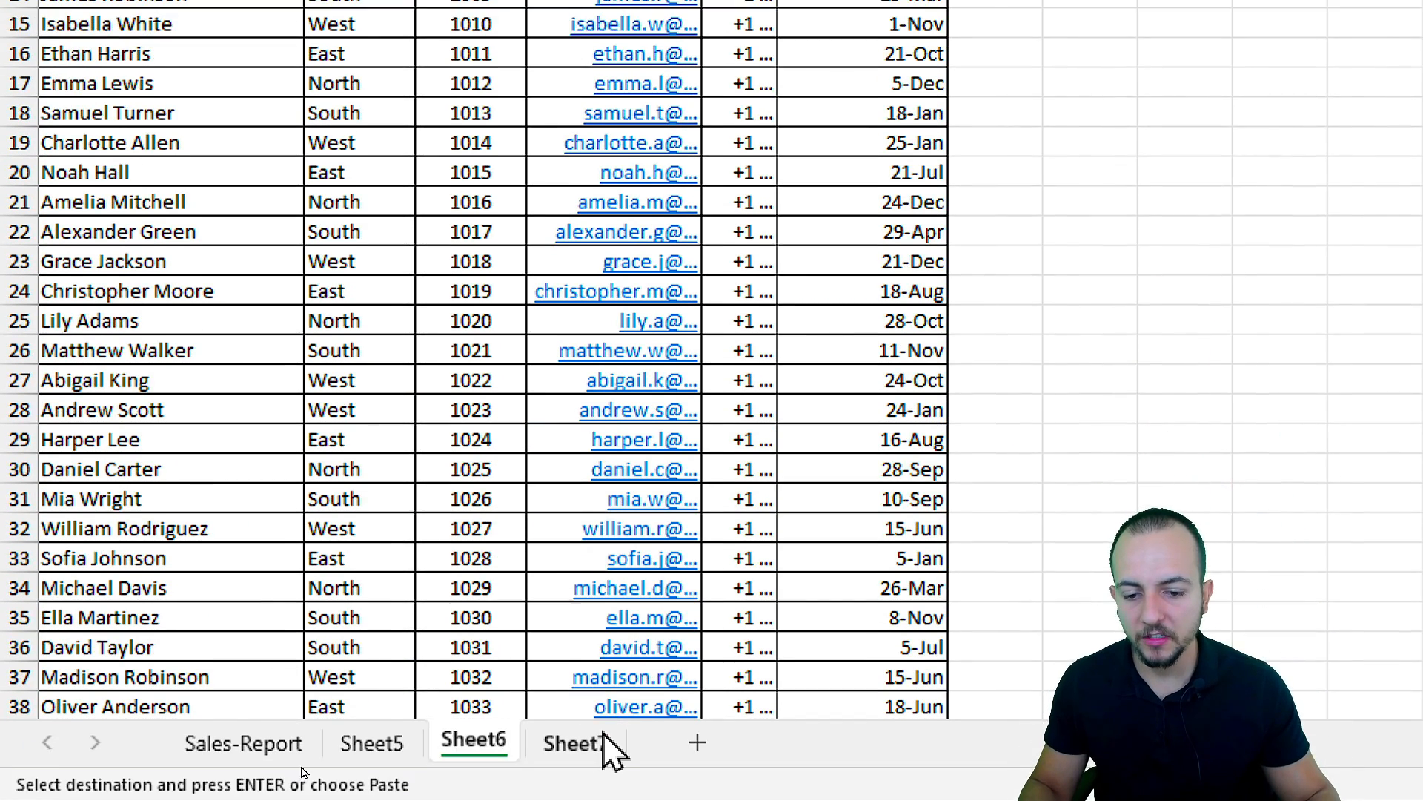
click(589, 743)
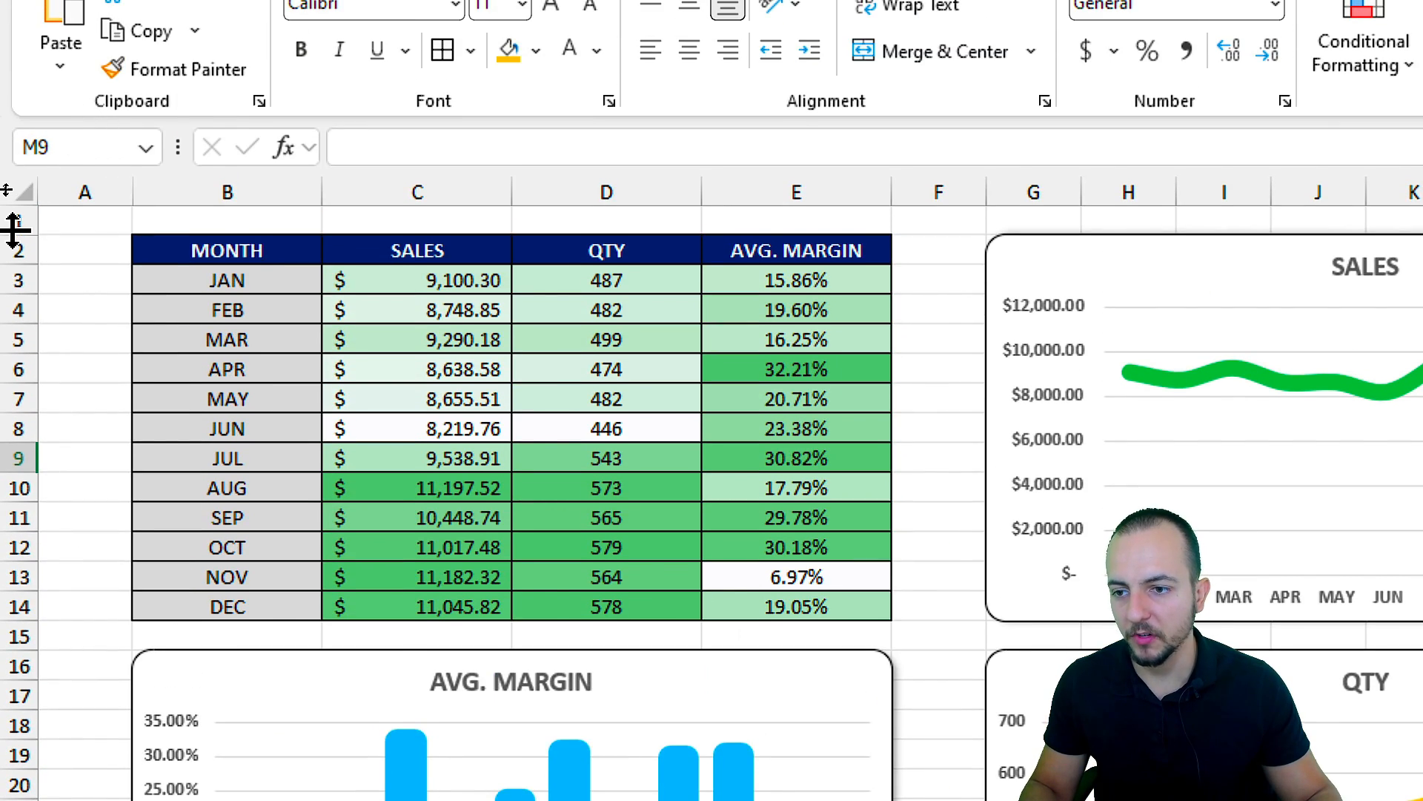
click(16, 223)
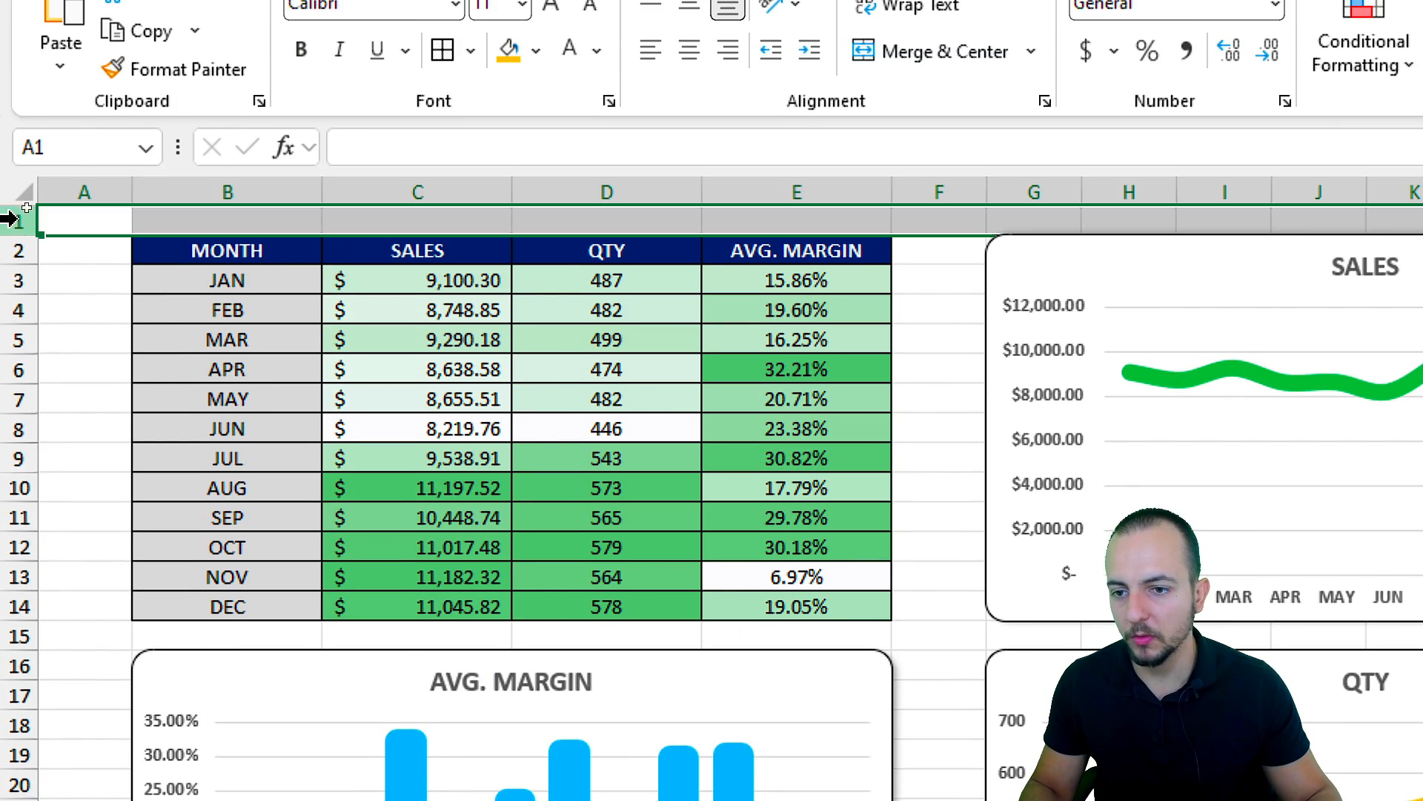
key(ctrl+plus)
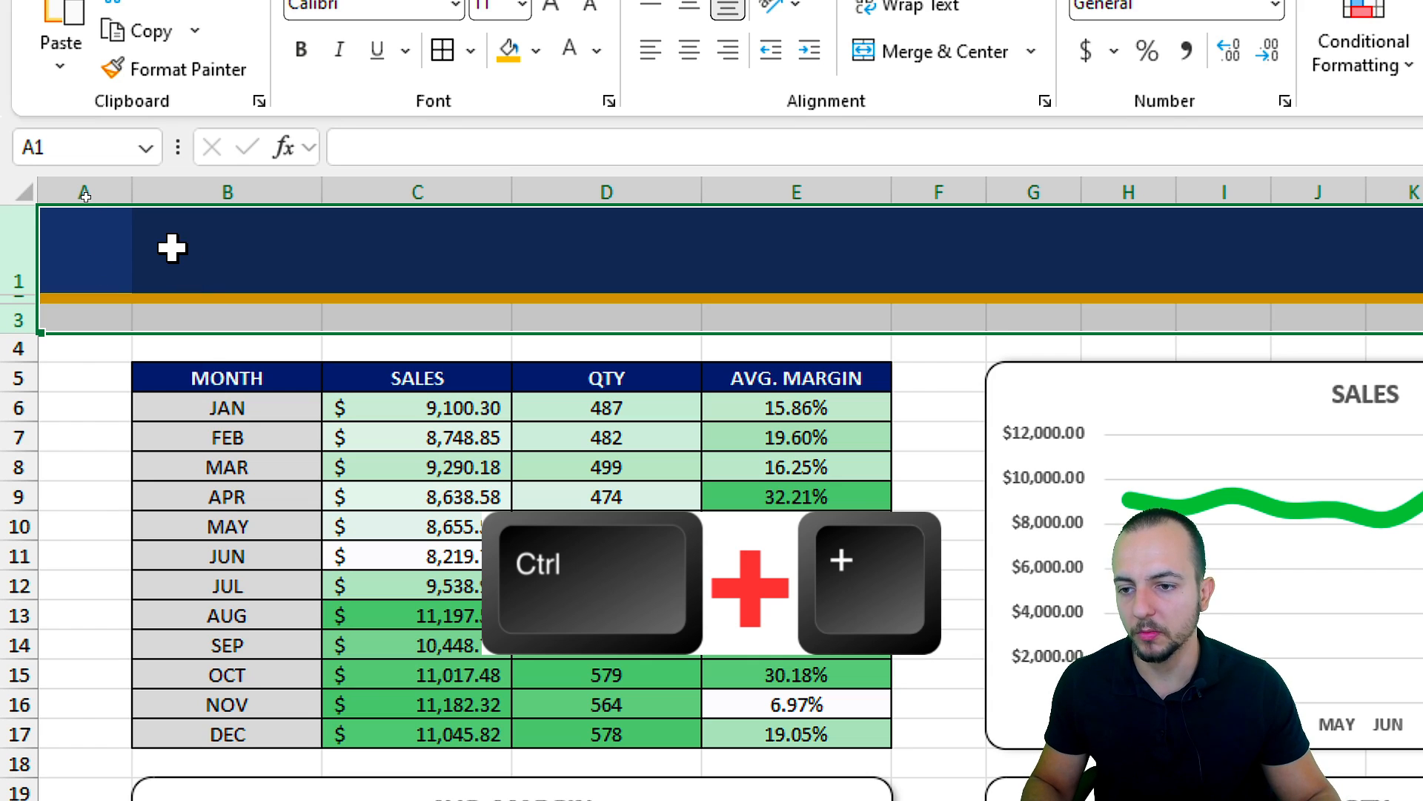
click(86, 239)
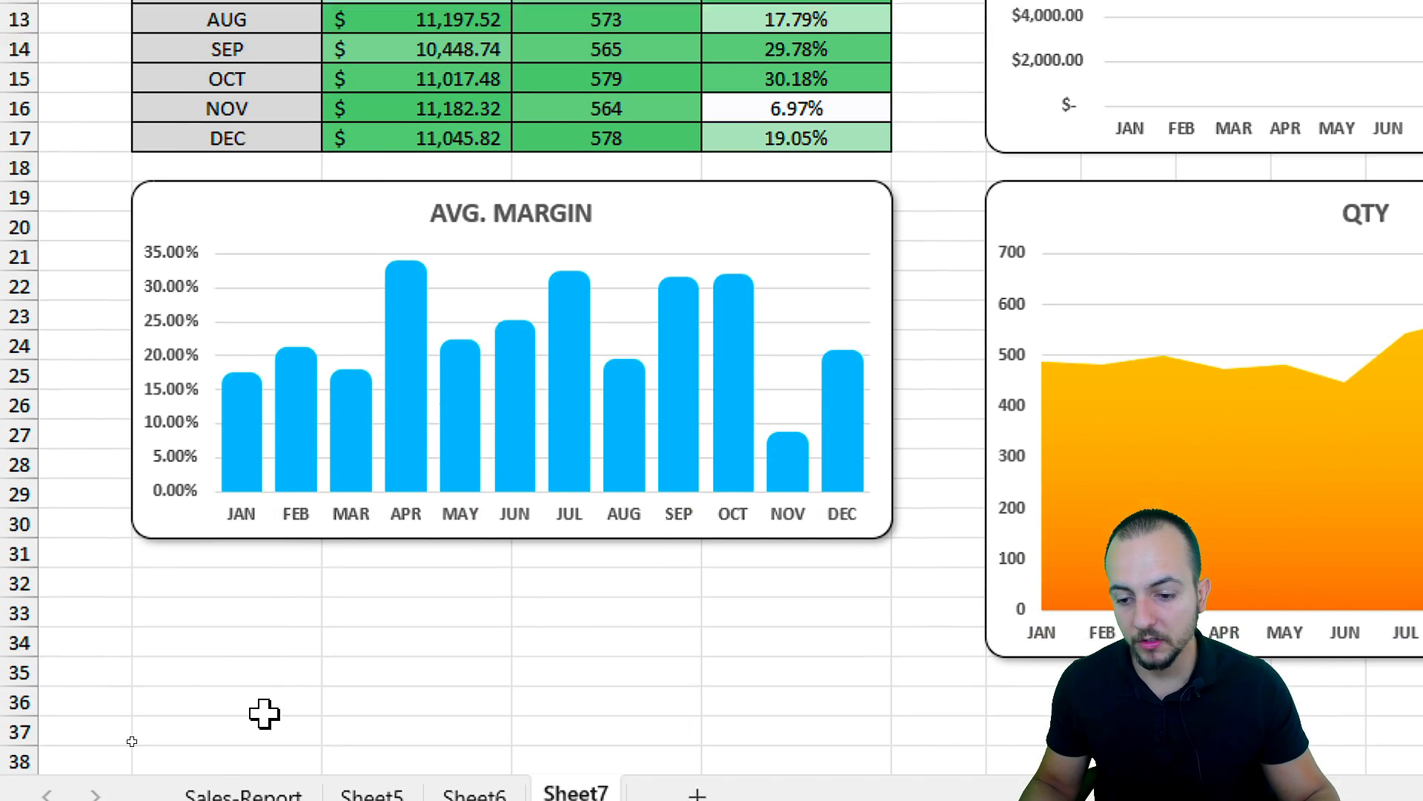
Return to the Sales-Report sheet and select cell A1 in place of the banner rows
click(253, 737)
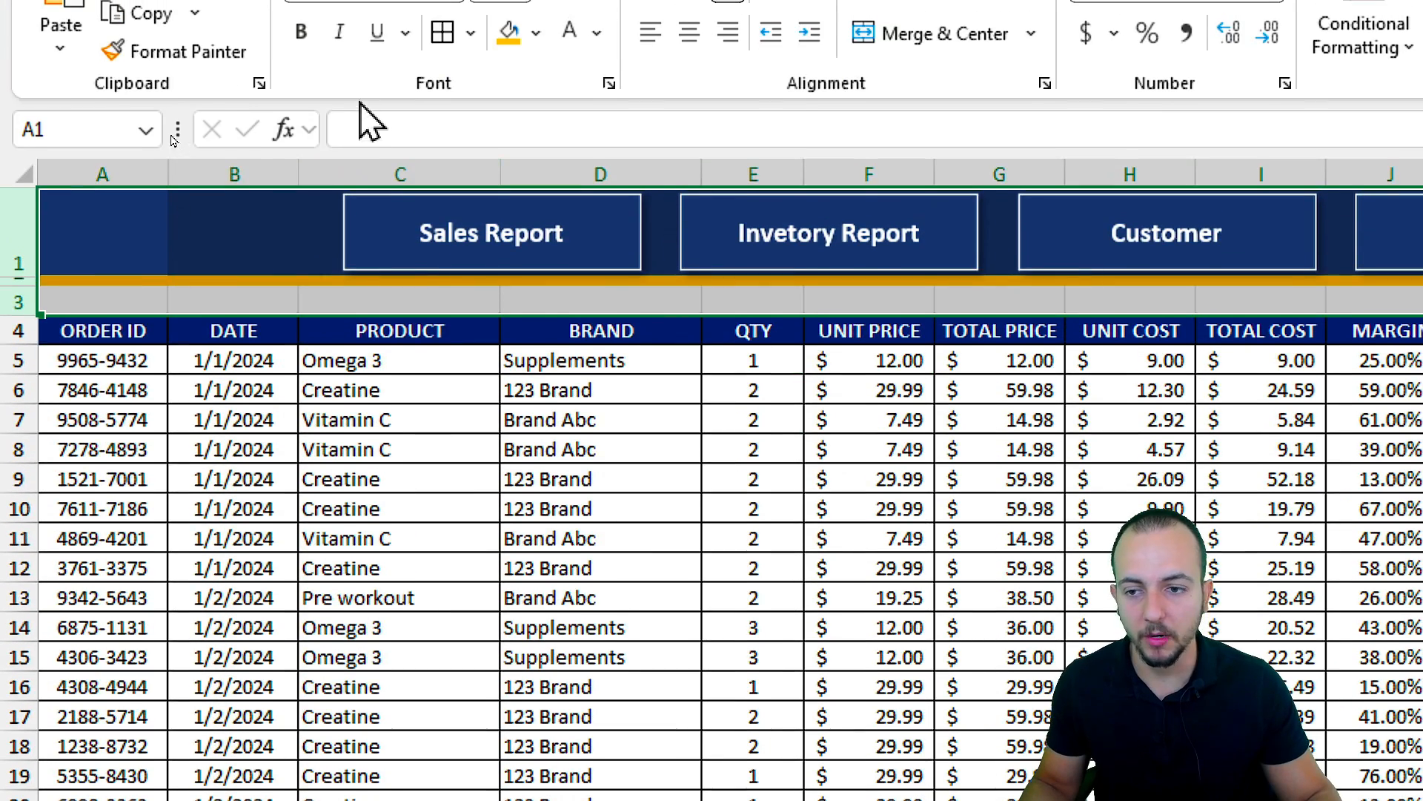
click(166, 20)
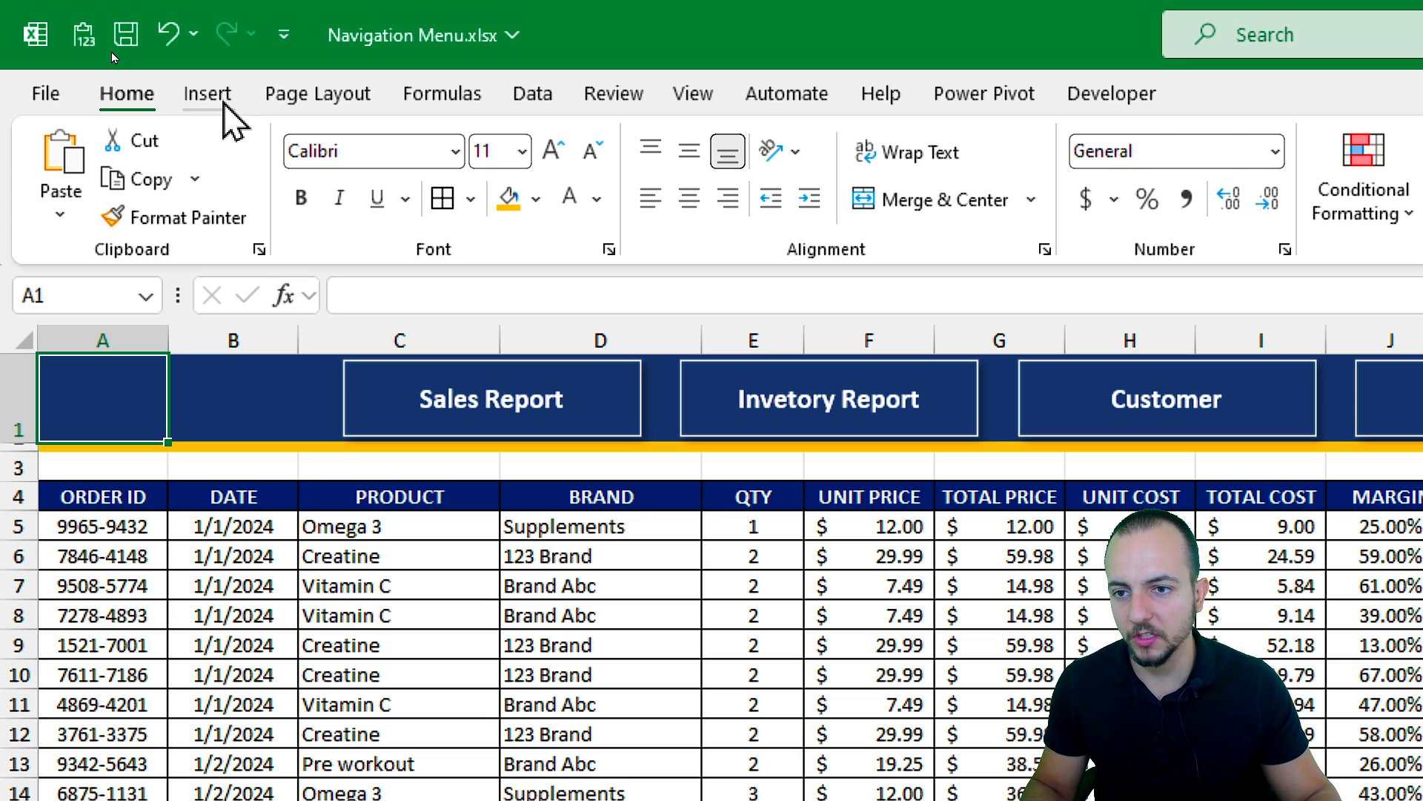
click(224, 104)
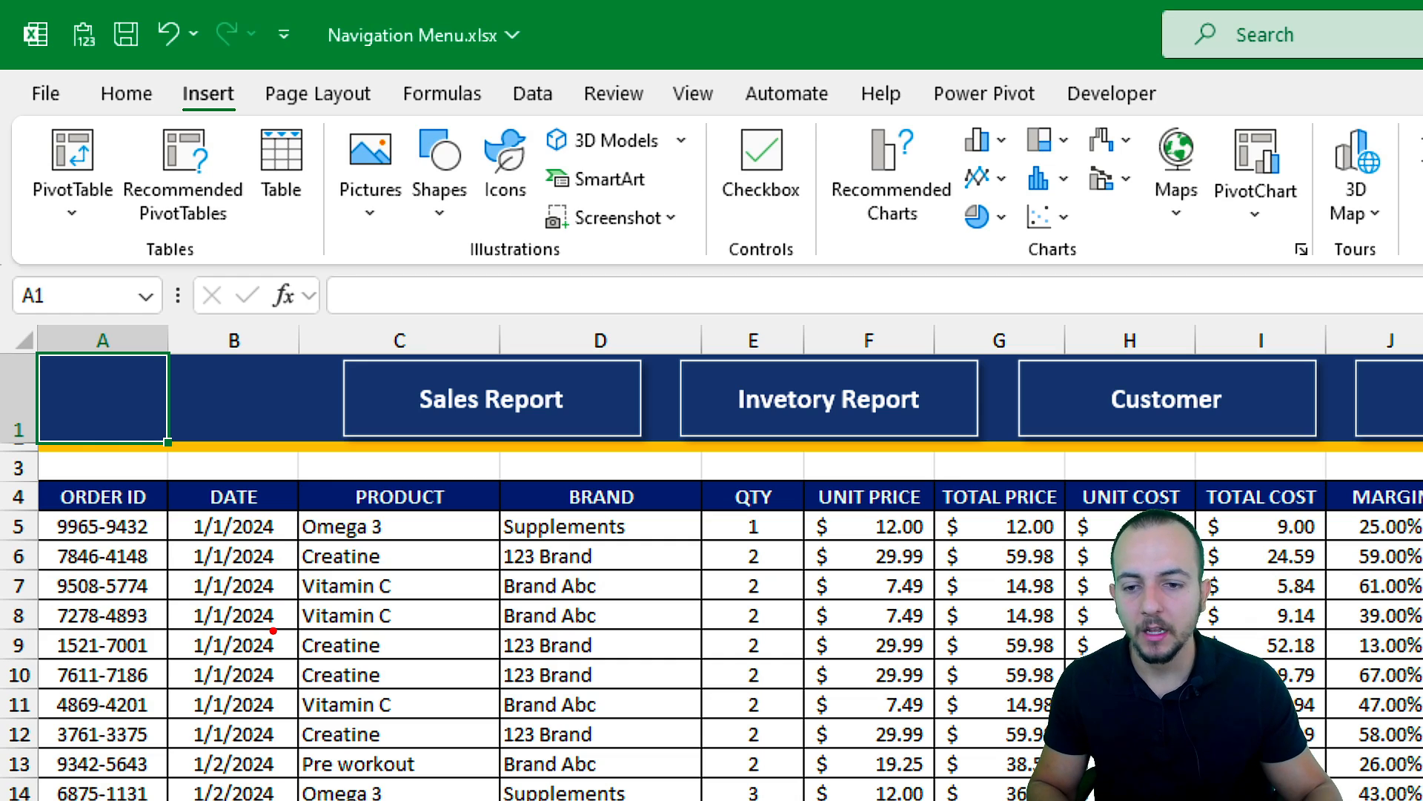
mouse_move(345, 360)
mouse_down()
mouse_move(649, 441)
mouse_move(599, 550)
mouse_up()
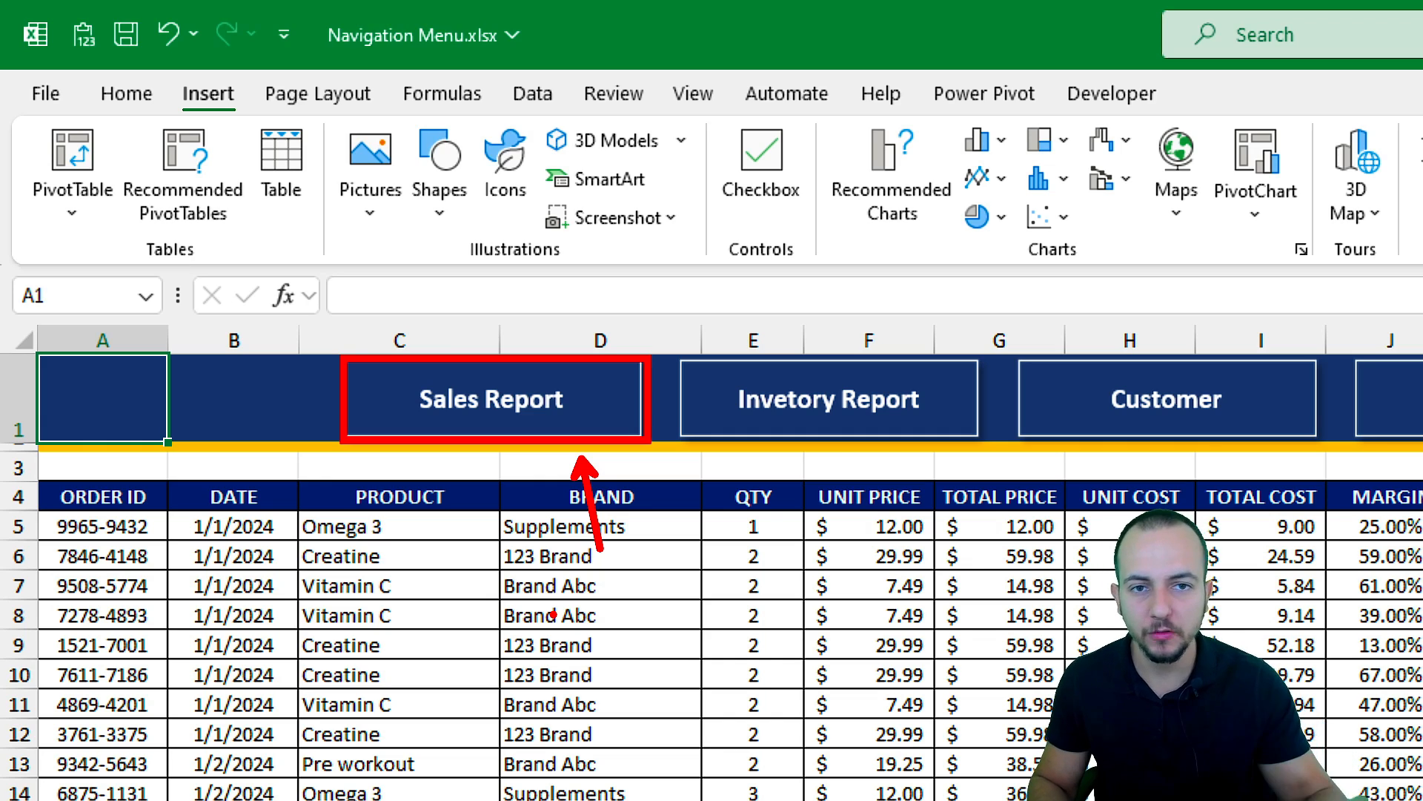
key(ctrl+z)
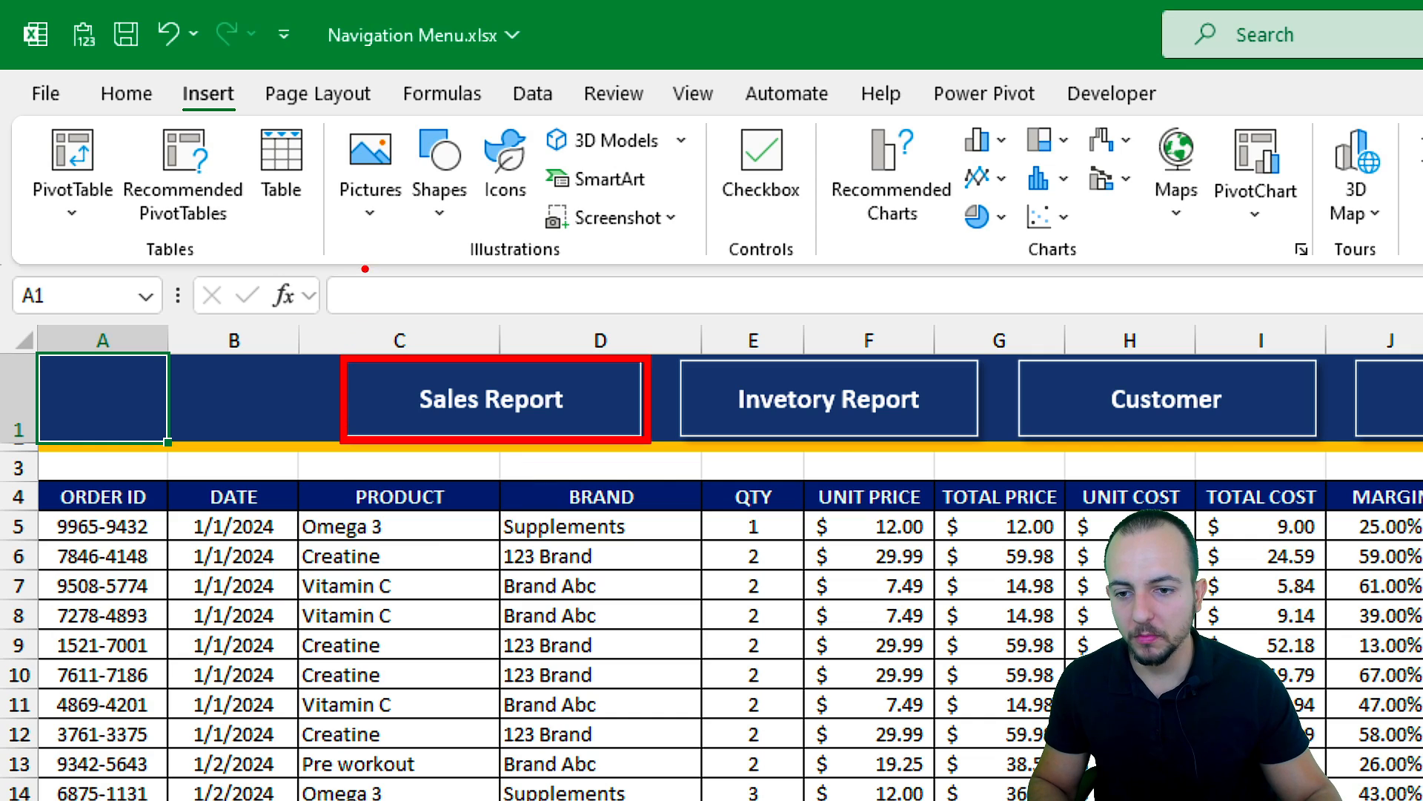
drag(339, 263, 339, 527)
drag(647, 236, 645, 565)
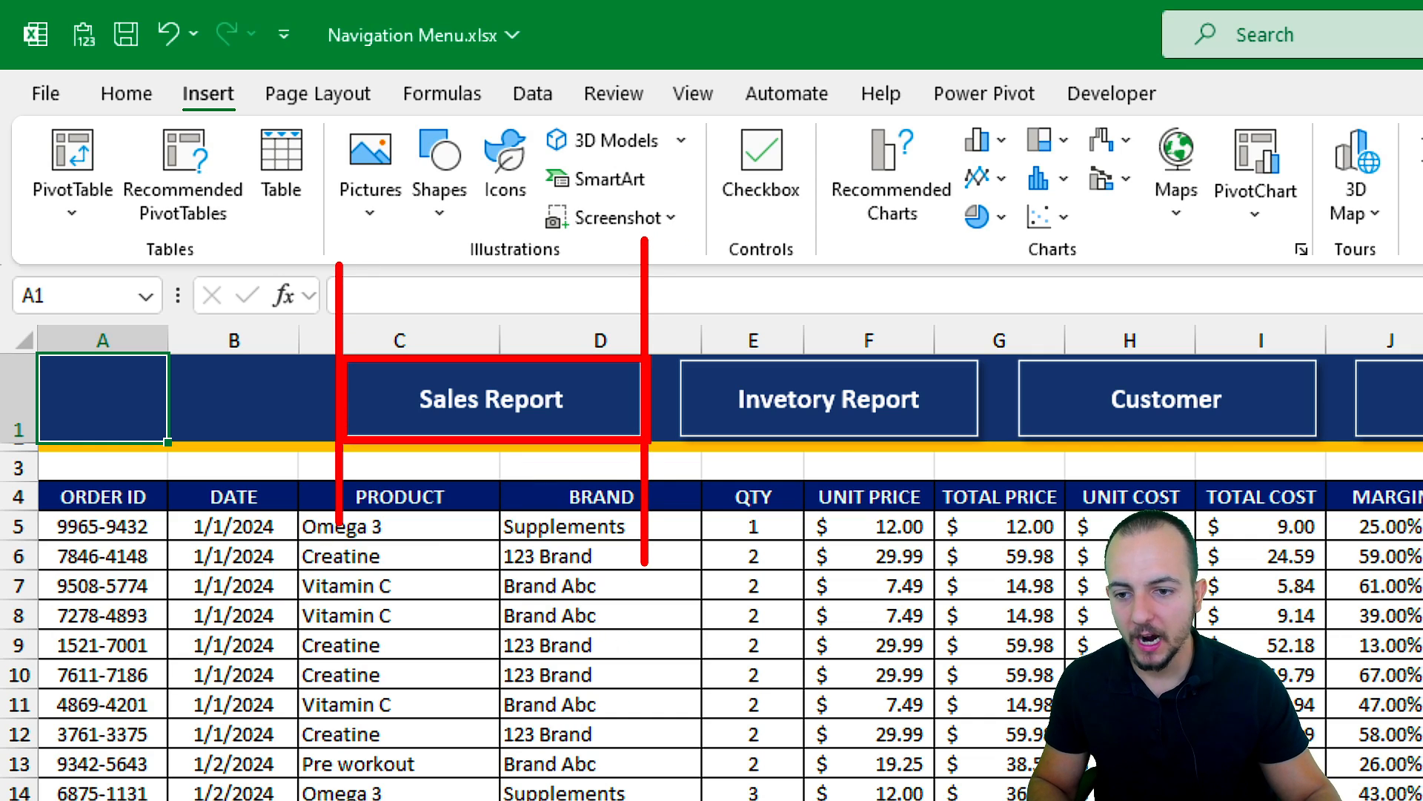
drag(113, 243, 114, 525)
drag(312, 277, 312, 510)
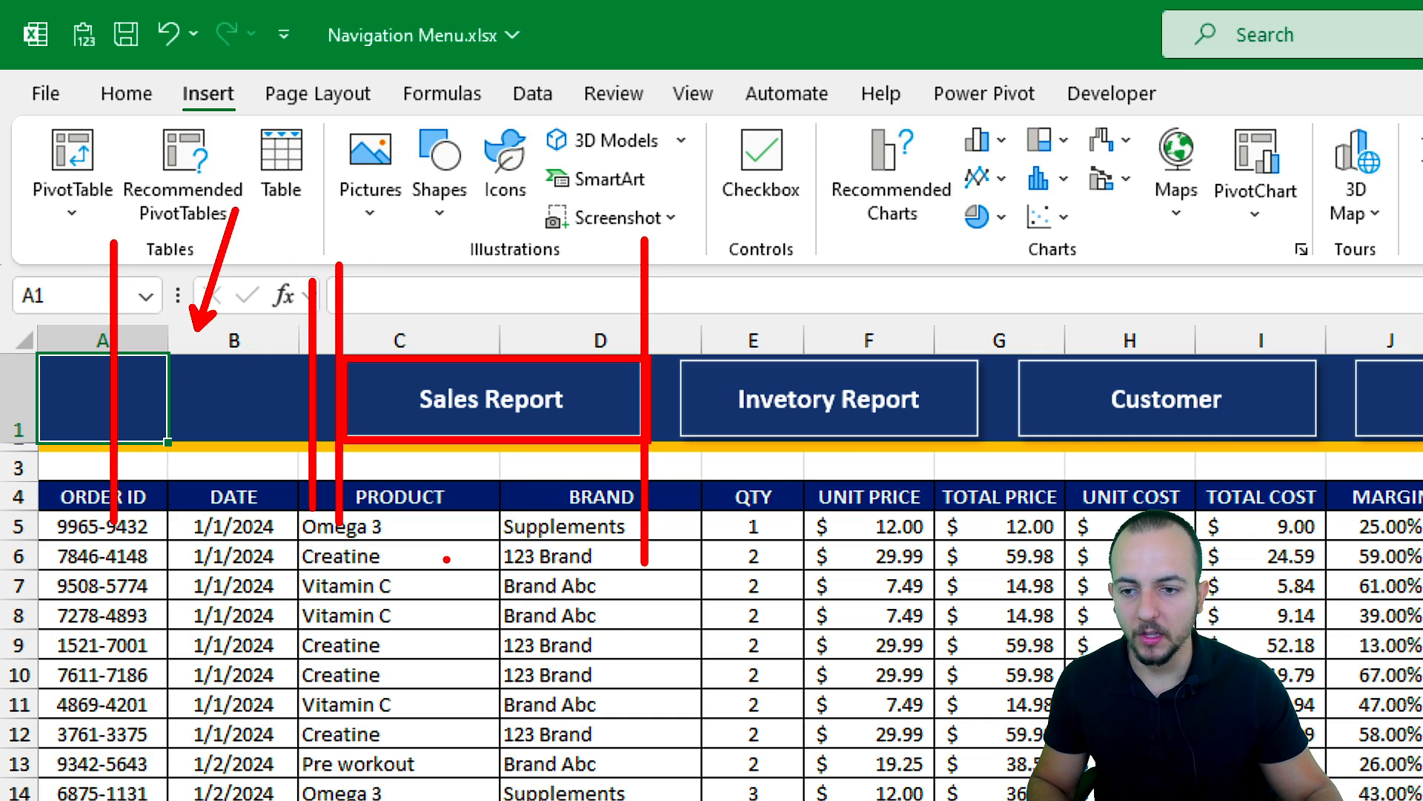
key(ctrl+z)
drag(721, 302, 739, 582)
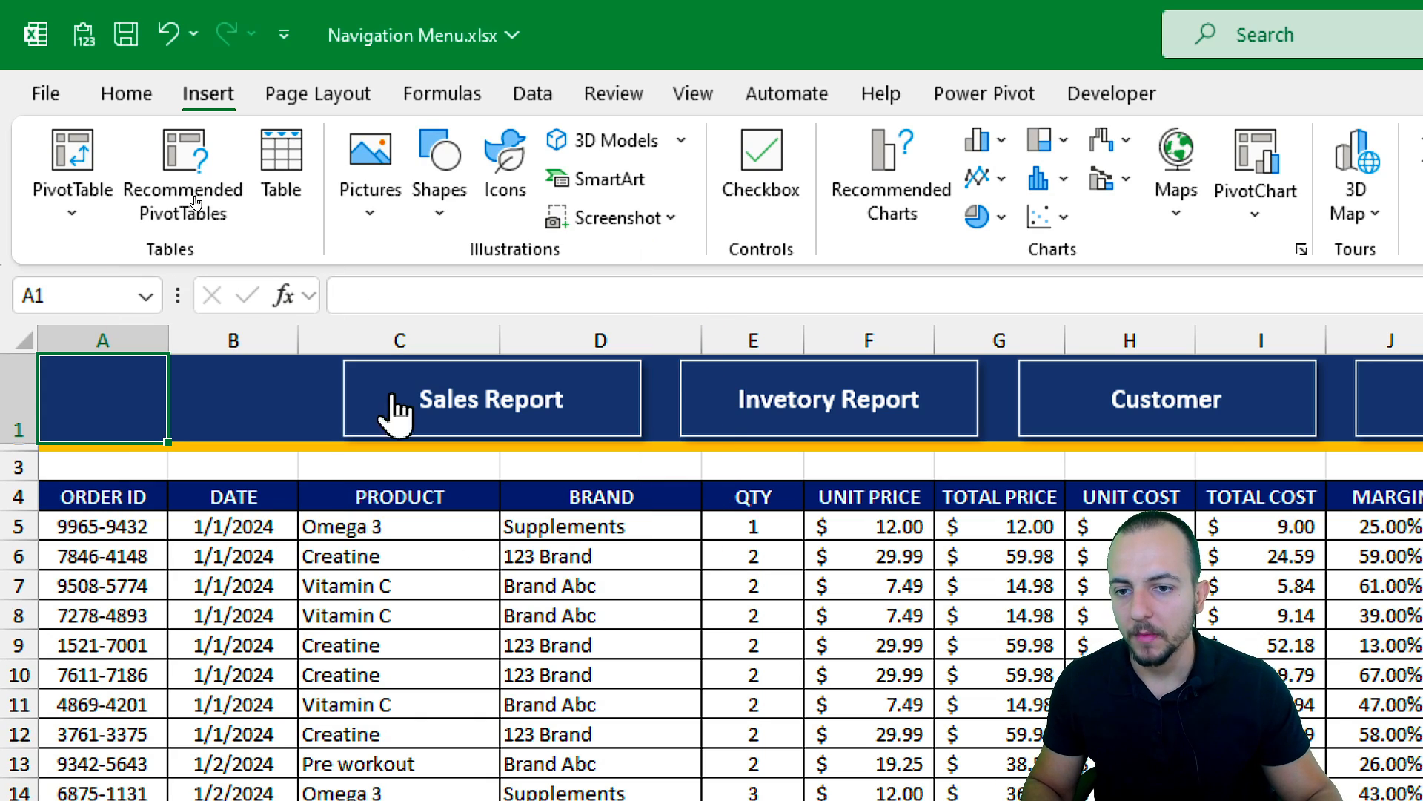
Draw a rectangle over column B at the banner and move it to the sheet's upper-left corner over cell A1
click(439, 185)
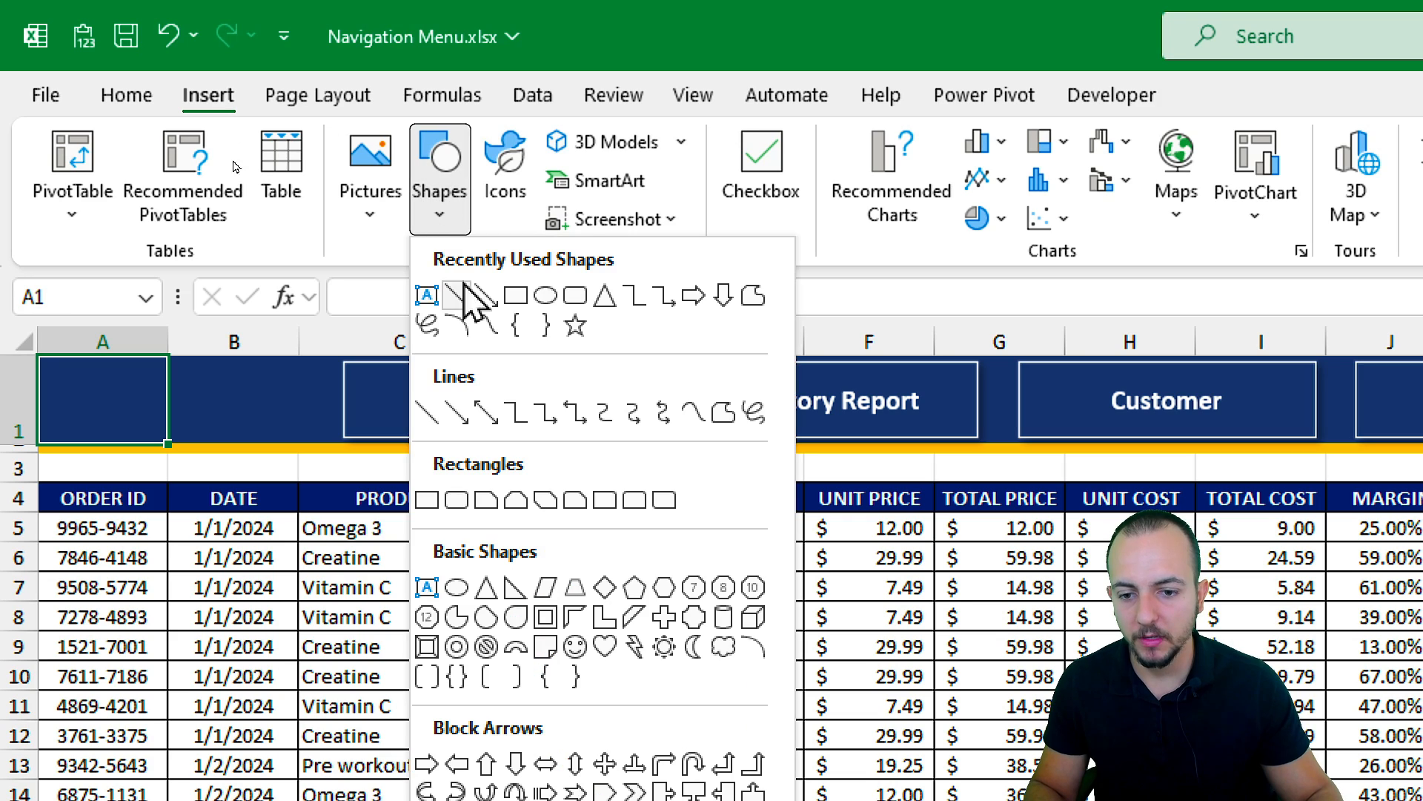
click(426, 500)
mouse_move(176, 403)
mouse_down()
mouse_move(245, 508)
mouse_move(333, 577)
mouse_up()
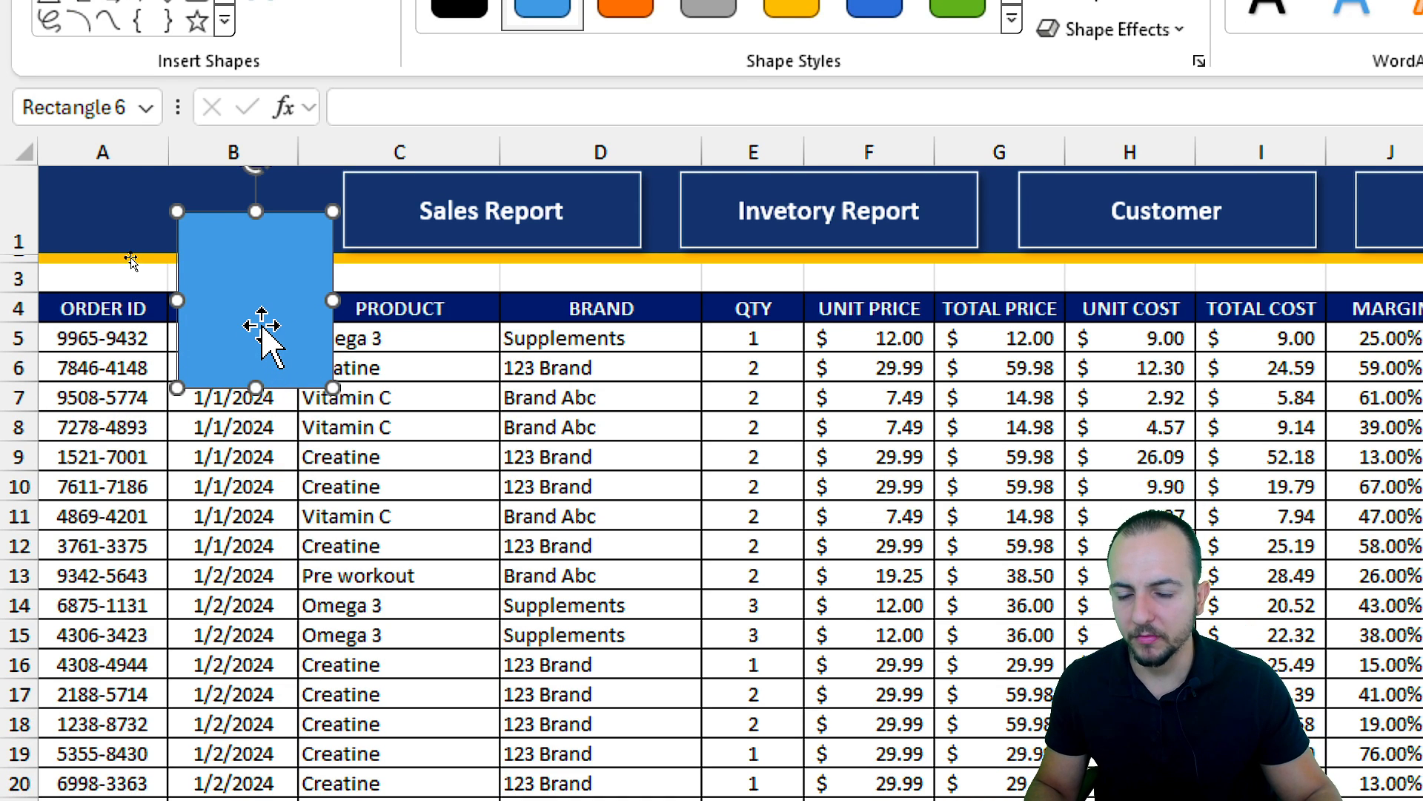
drag(260, 327, 105, 229)
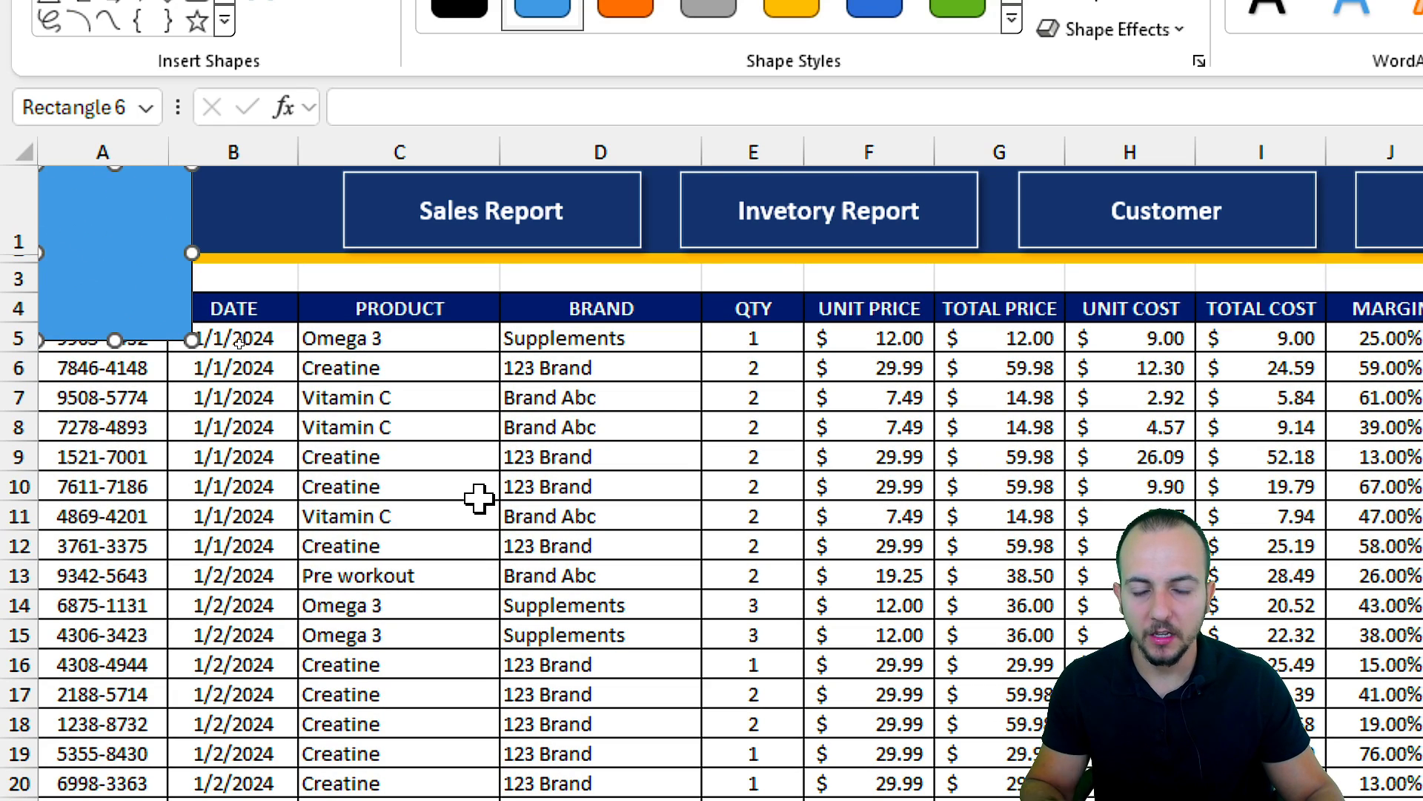
Copy the blue rectangle together with the four menu buttons from Sales-Report and paste them at cell A1 of Sheet5
key(ctrl)
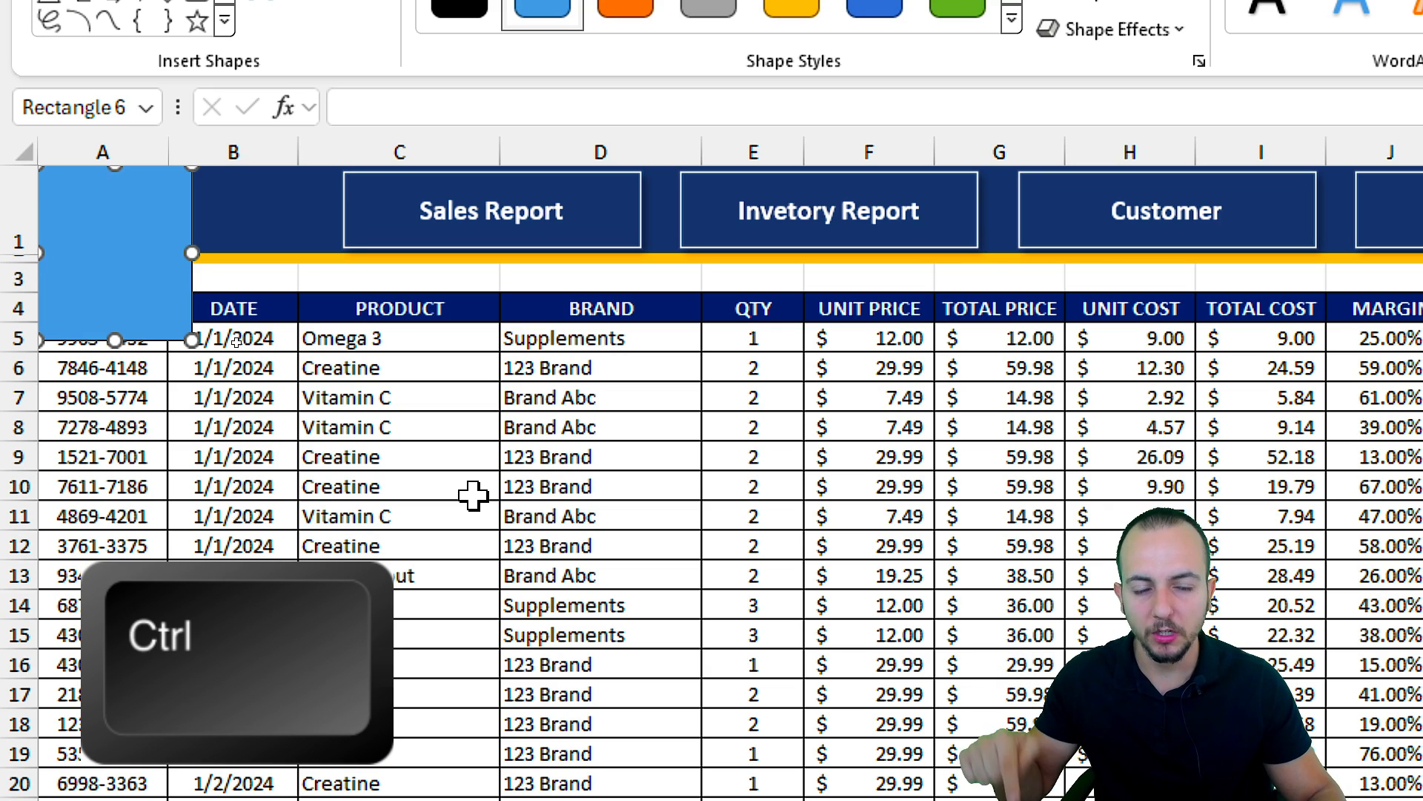
ctrl+click(597, 229)
ctrl+click(855, 210)
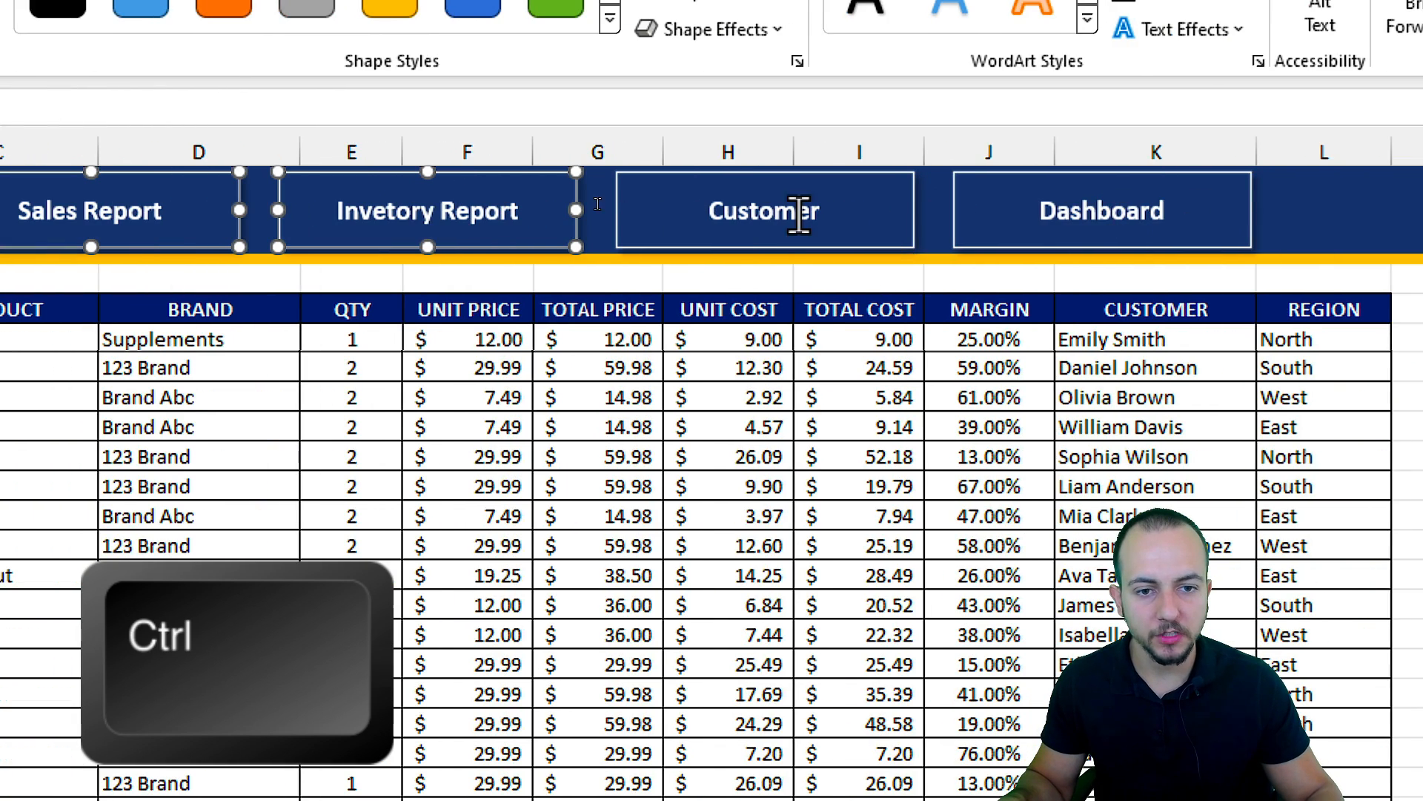
ctrl+click(800, 215)
ctrl+click(1010, 222)
key(ctrl+c)
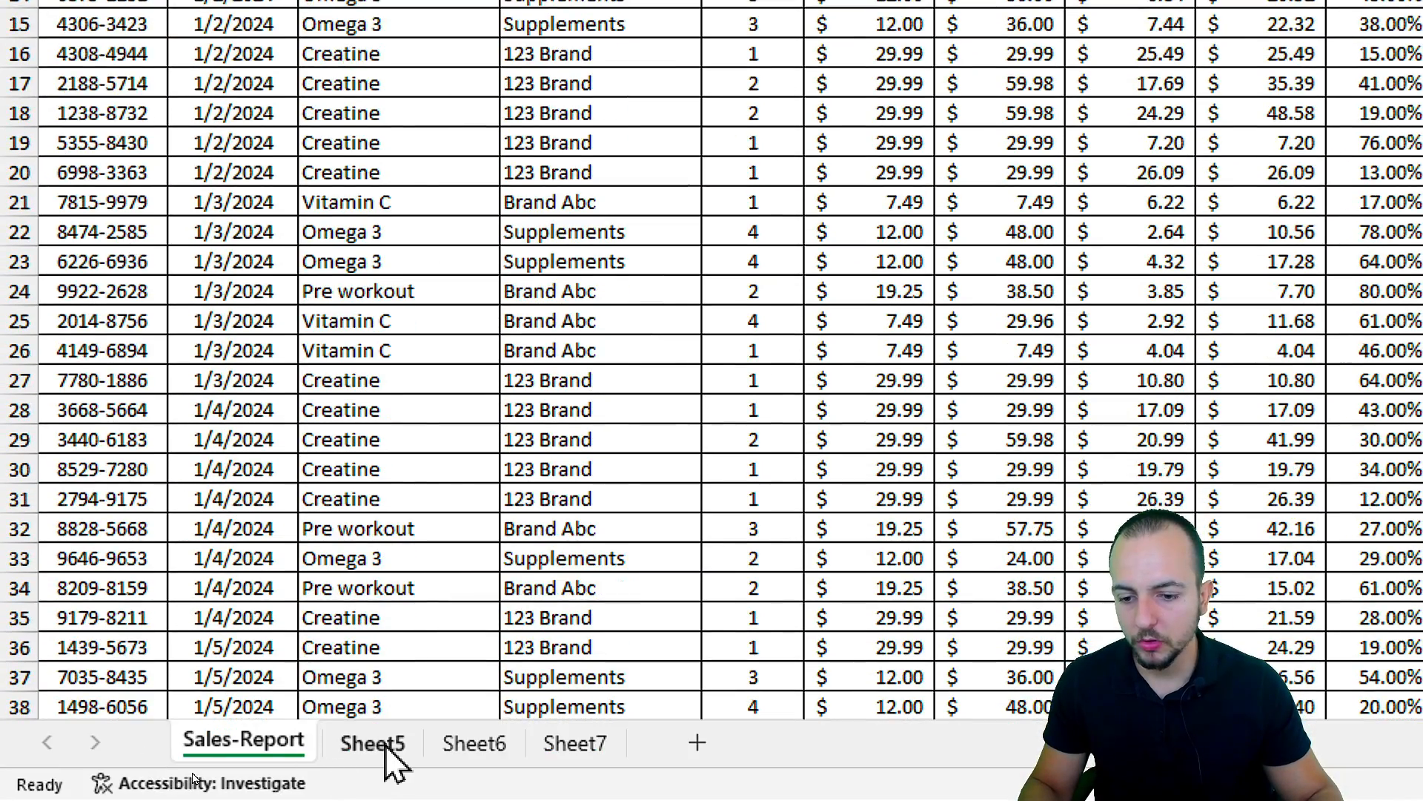
click(374, 743)
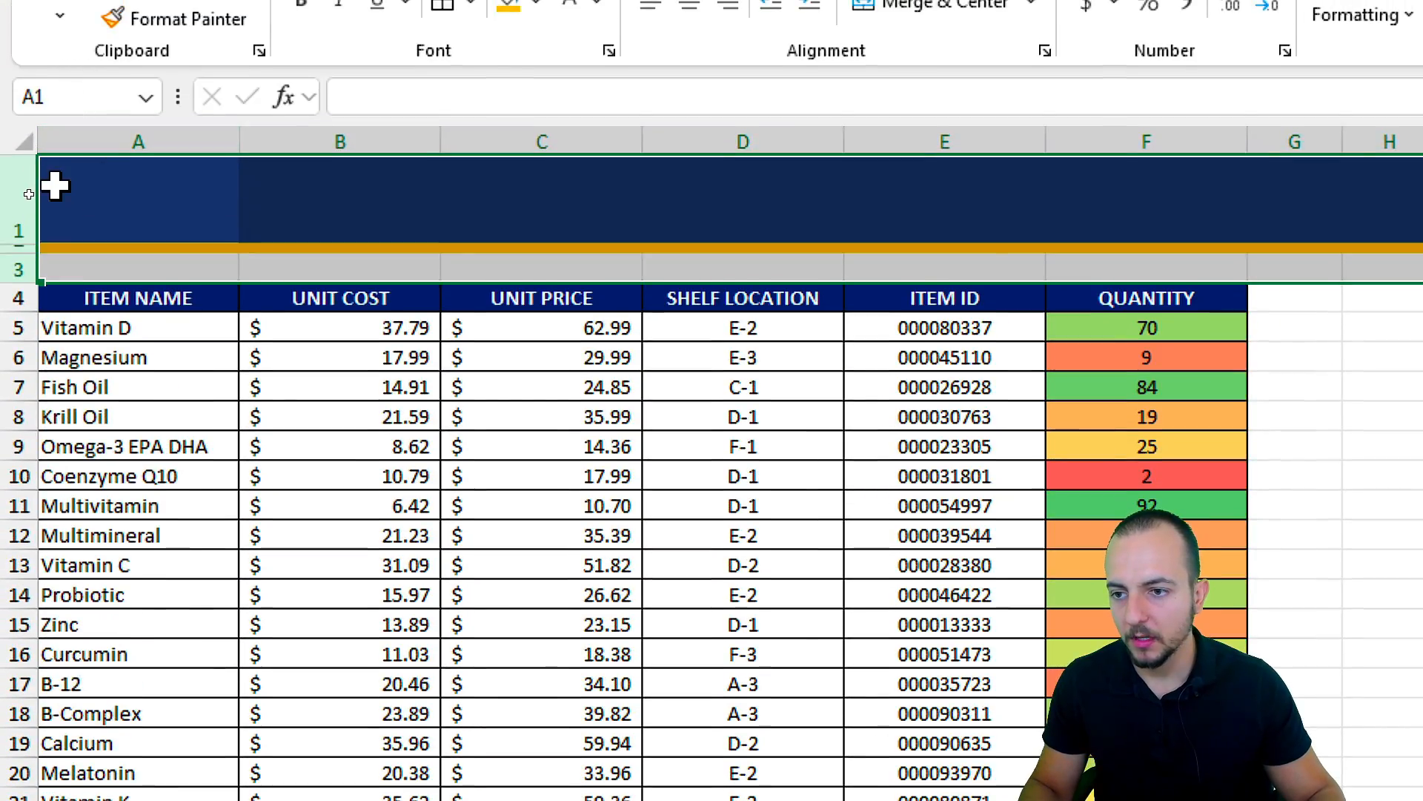
key(ctrl+v)
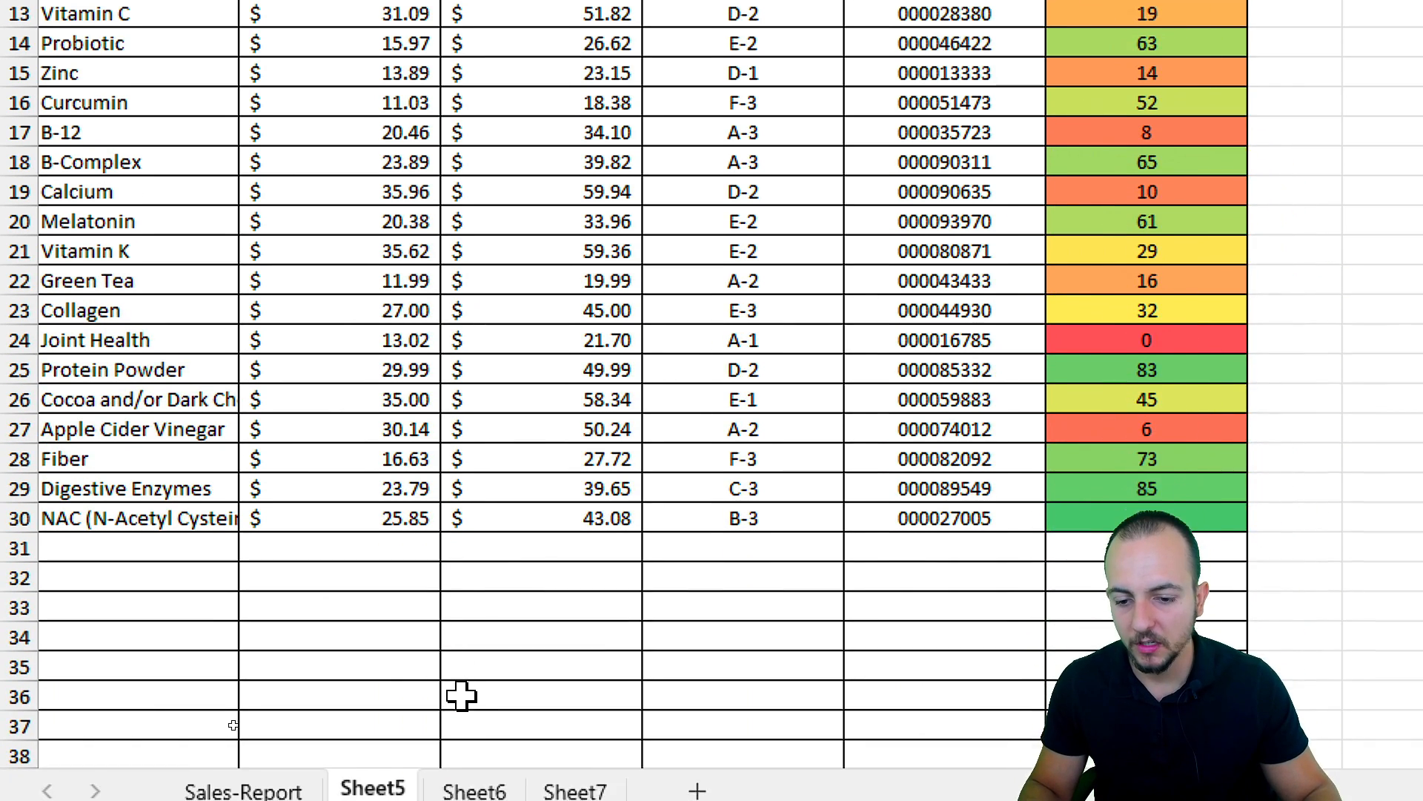
Paste the copied rectangle and menu buttons over the banner on Sheet6 and Sheet7
click(478, 779)
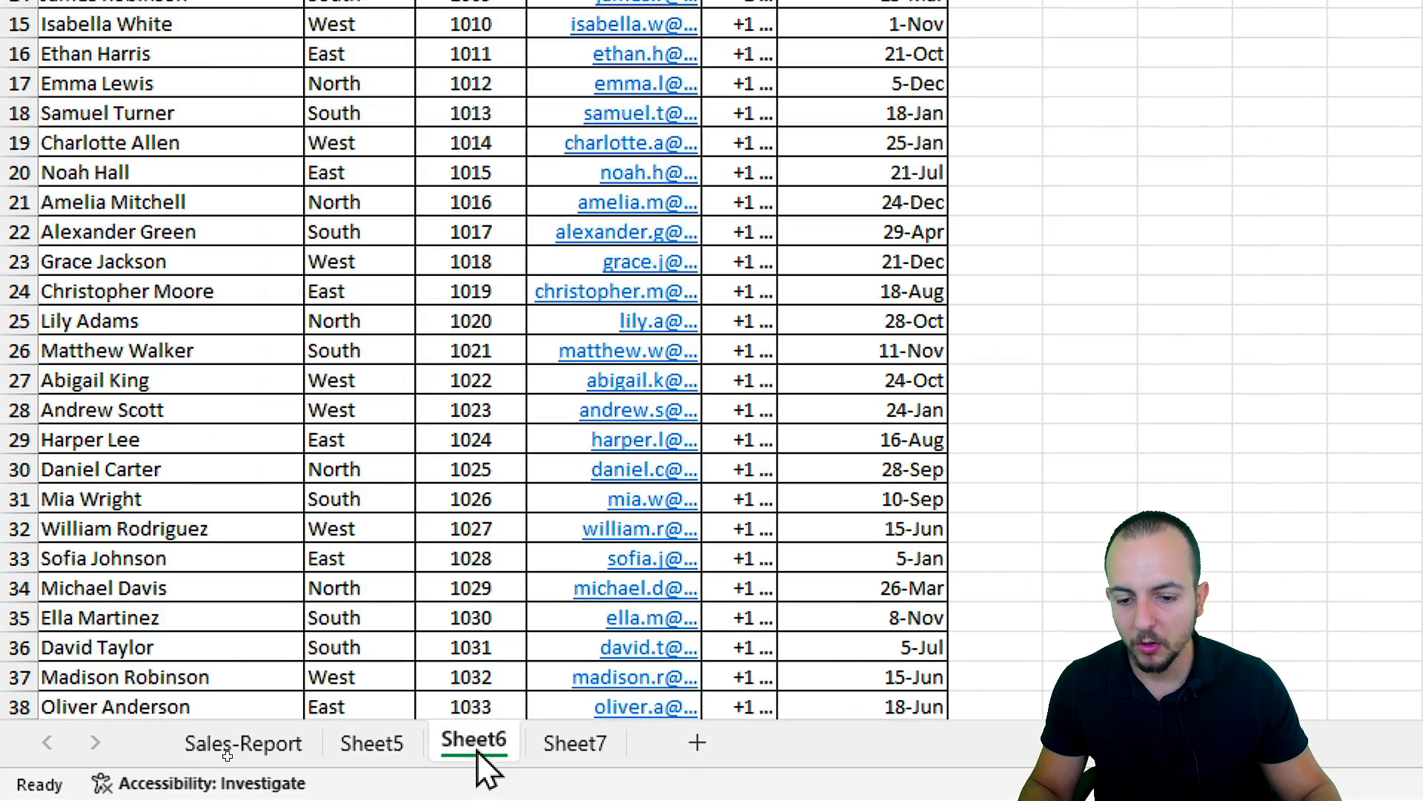
click(93, 84)
key(ctrl+v)
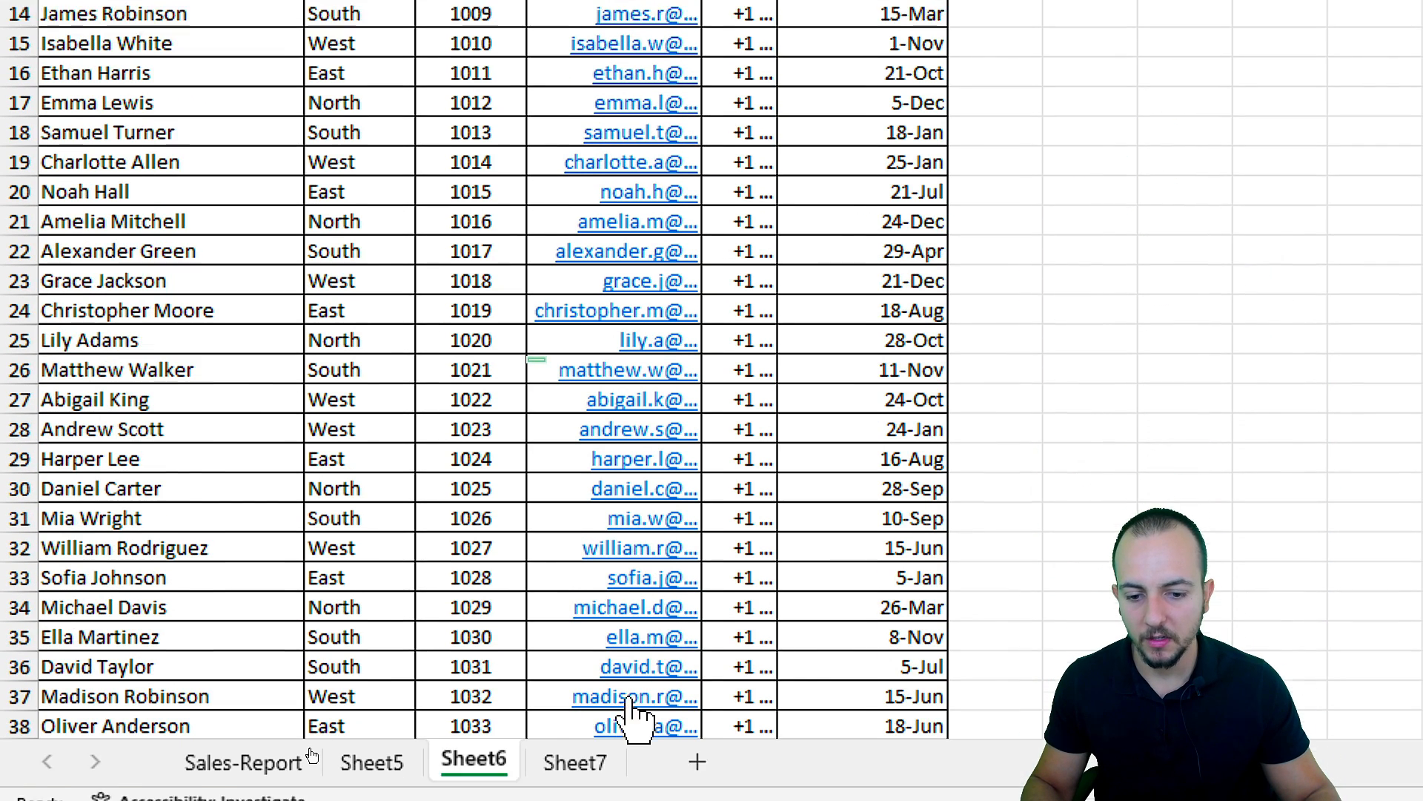
click(575, 760)
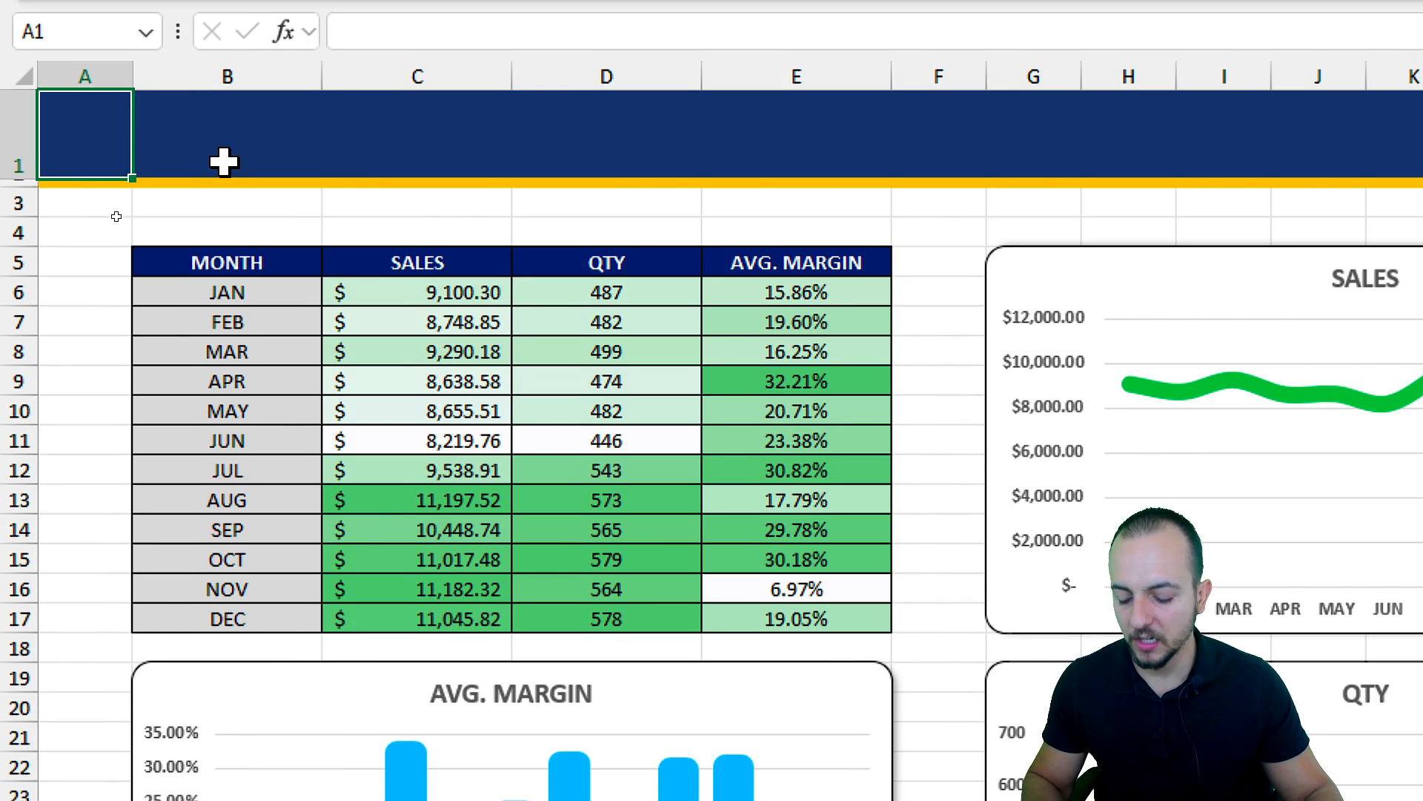
key(ctrl+v)
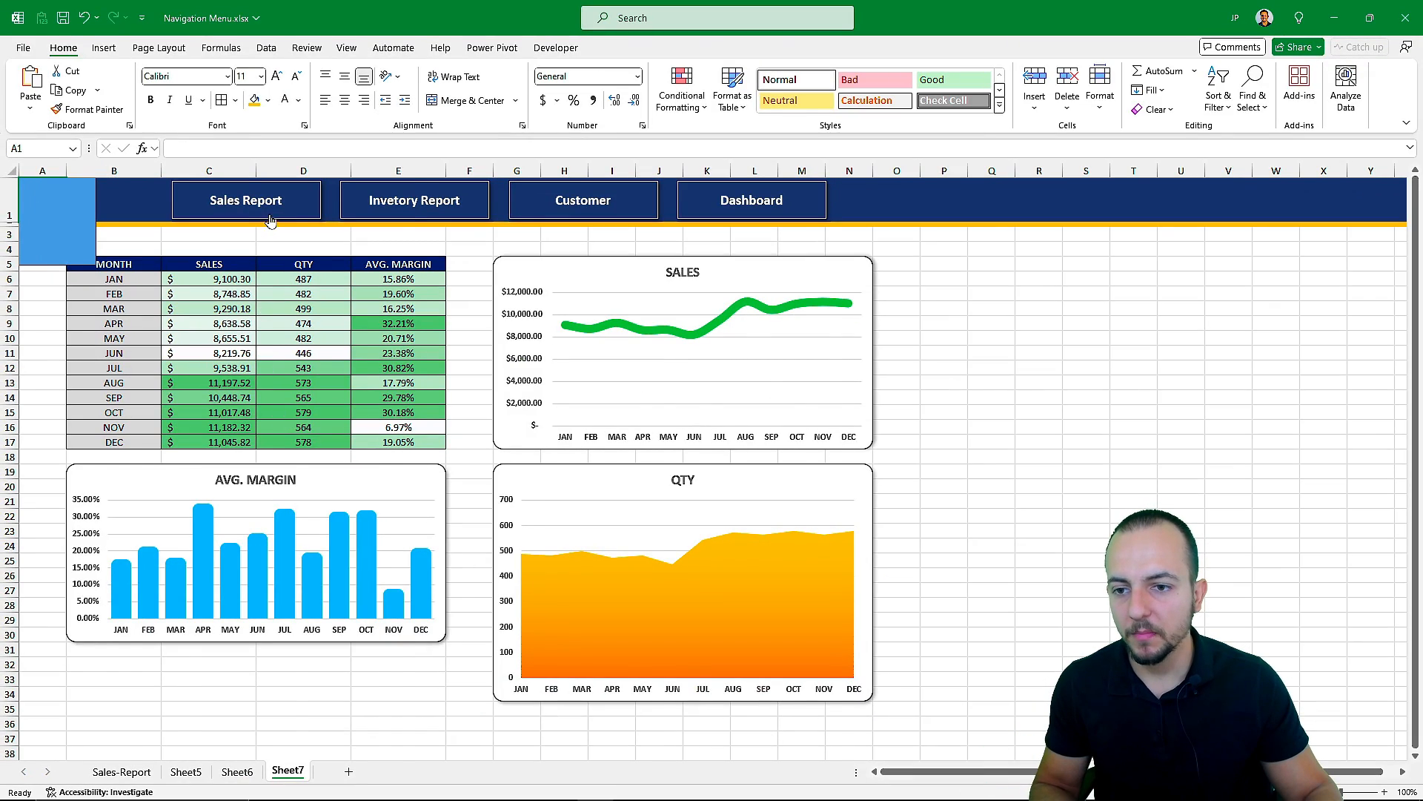
Test the Sales Report, Invetory Report, Customer and Dashboard links across the sheets, ending on the sales report sheet
click(397, 213)
click(549, 223)
click(757, 211)
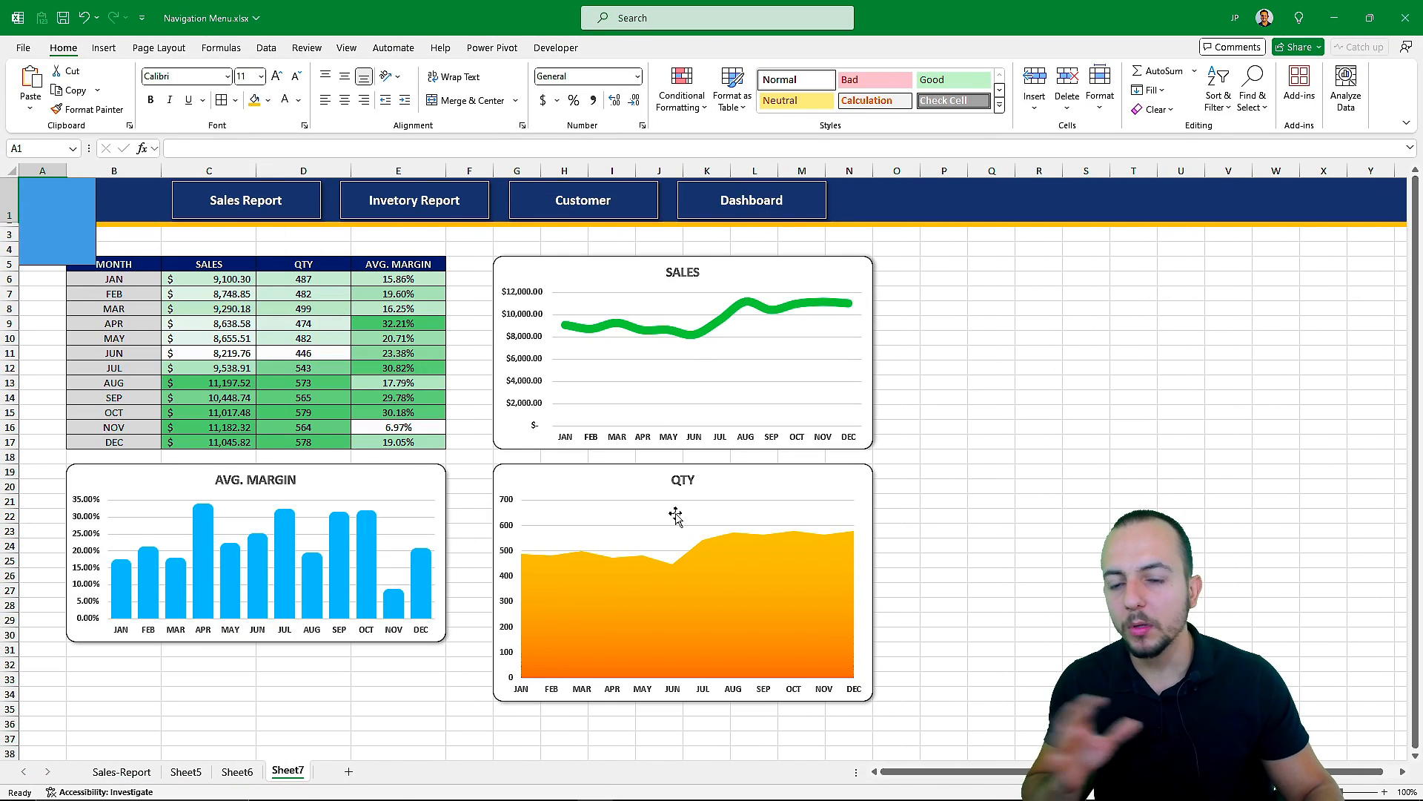
click(608, 215)
click(463, 216)
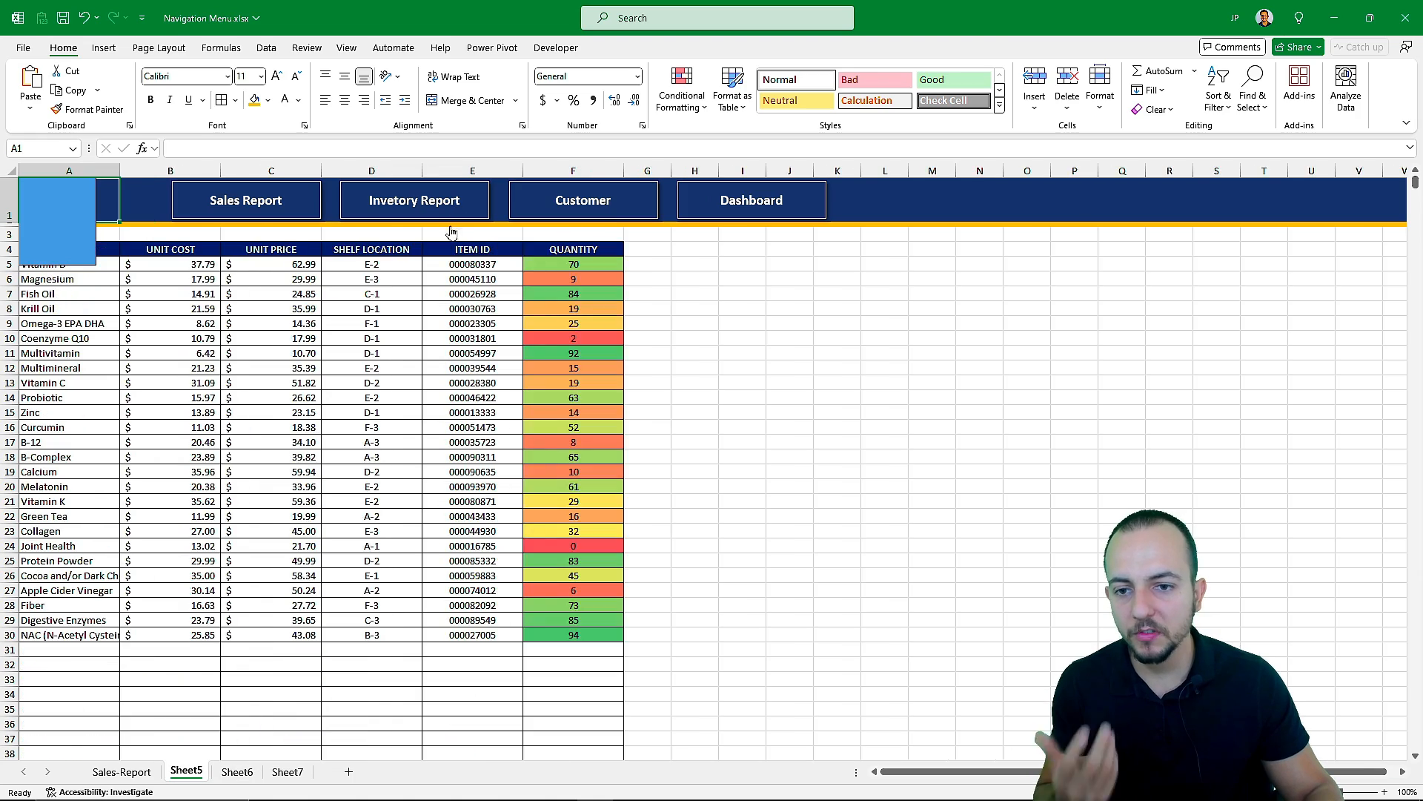
click(264, 216)
click(430, 217)
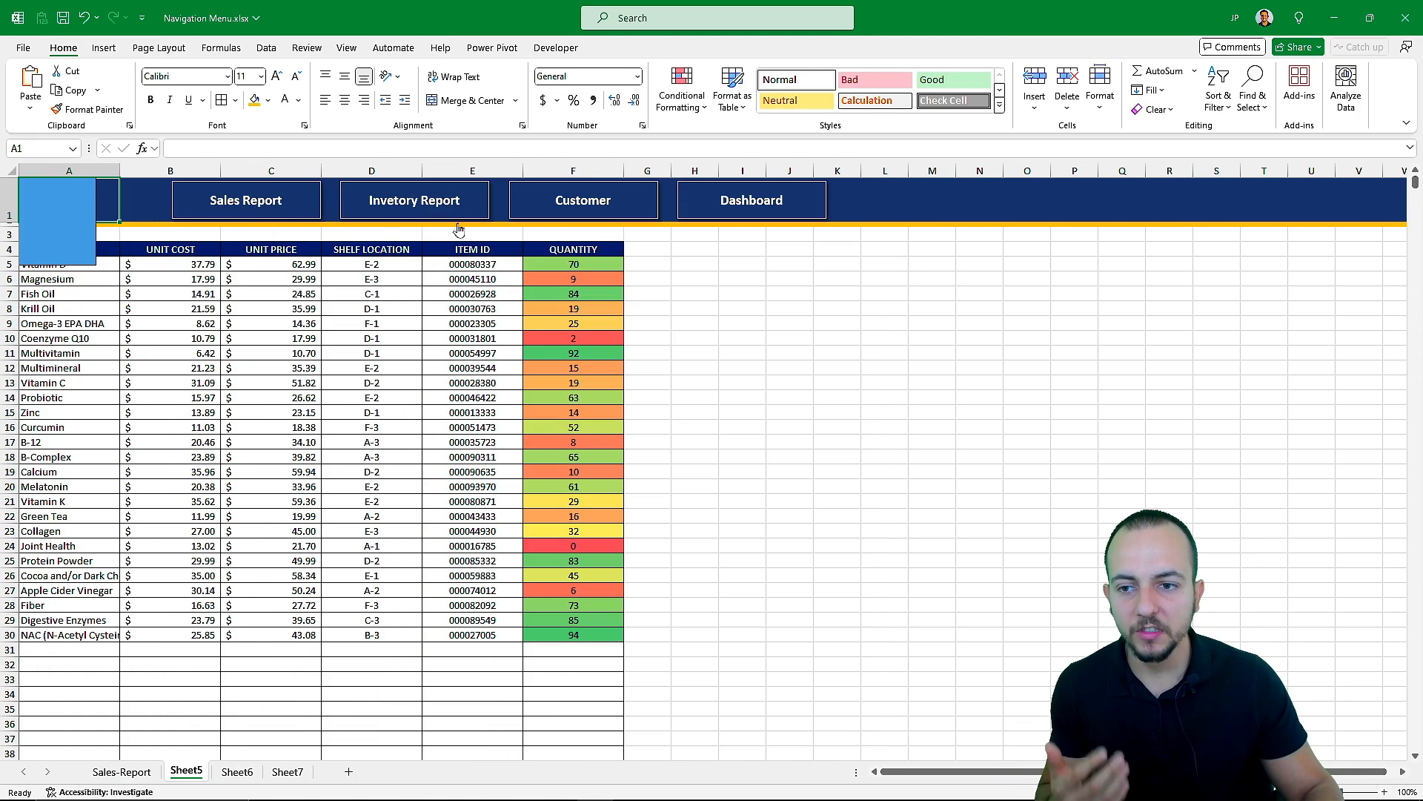
click(606, 216)
click(763, 217)
click(387, 217)
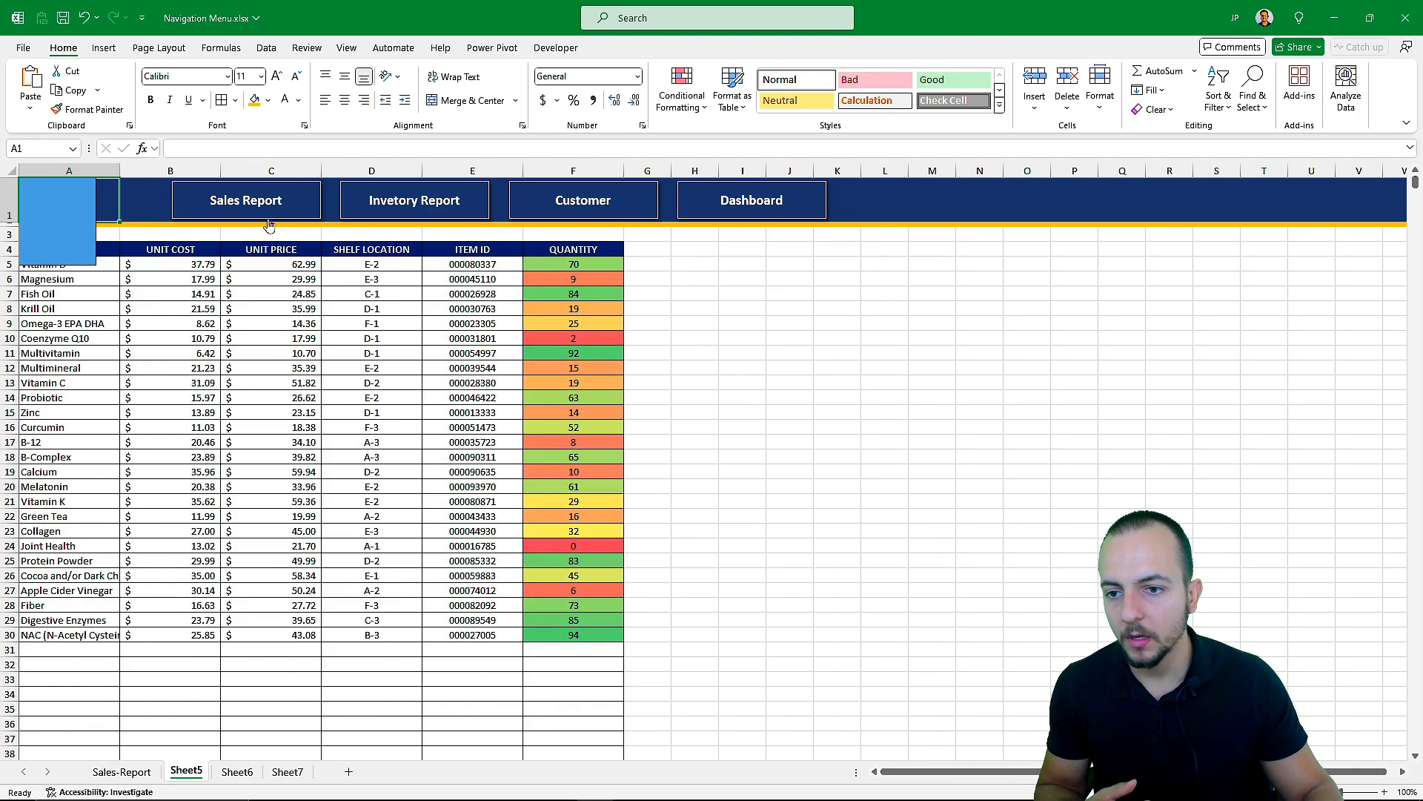
click(268, 218)
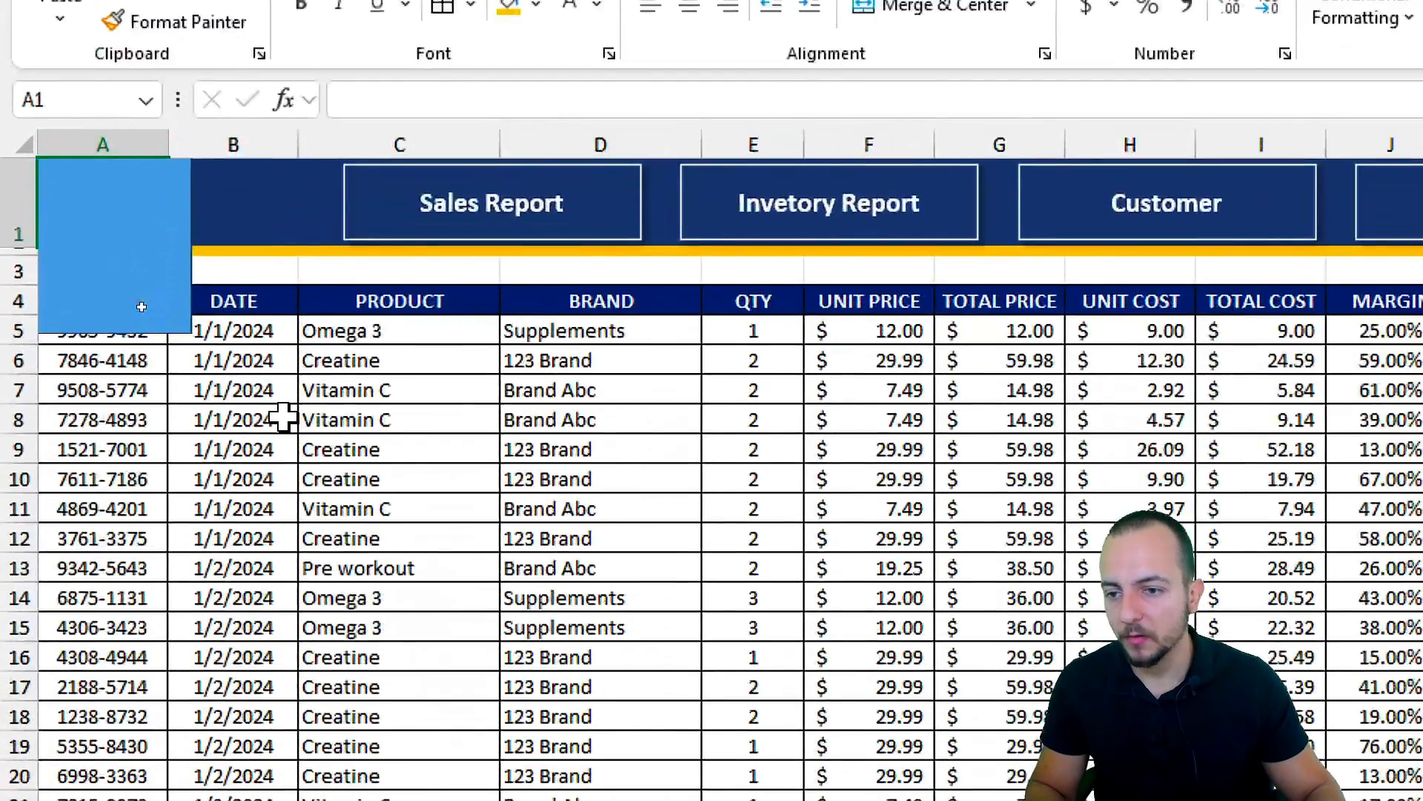
Delete the blue alignment rectangle over cell A1 on the Sales-Report sheet
mouse_move(44, 256)
mouse_down()
mouse_move(107, 202)
mouse_move(123, 295)
mouse_up()
key(Escape)
click(140, 296)
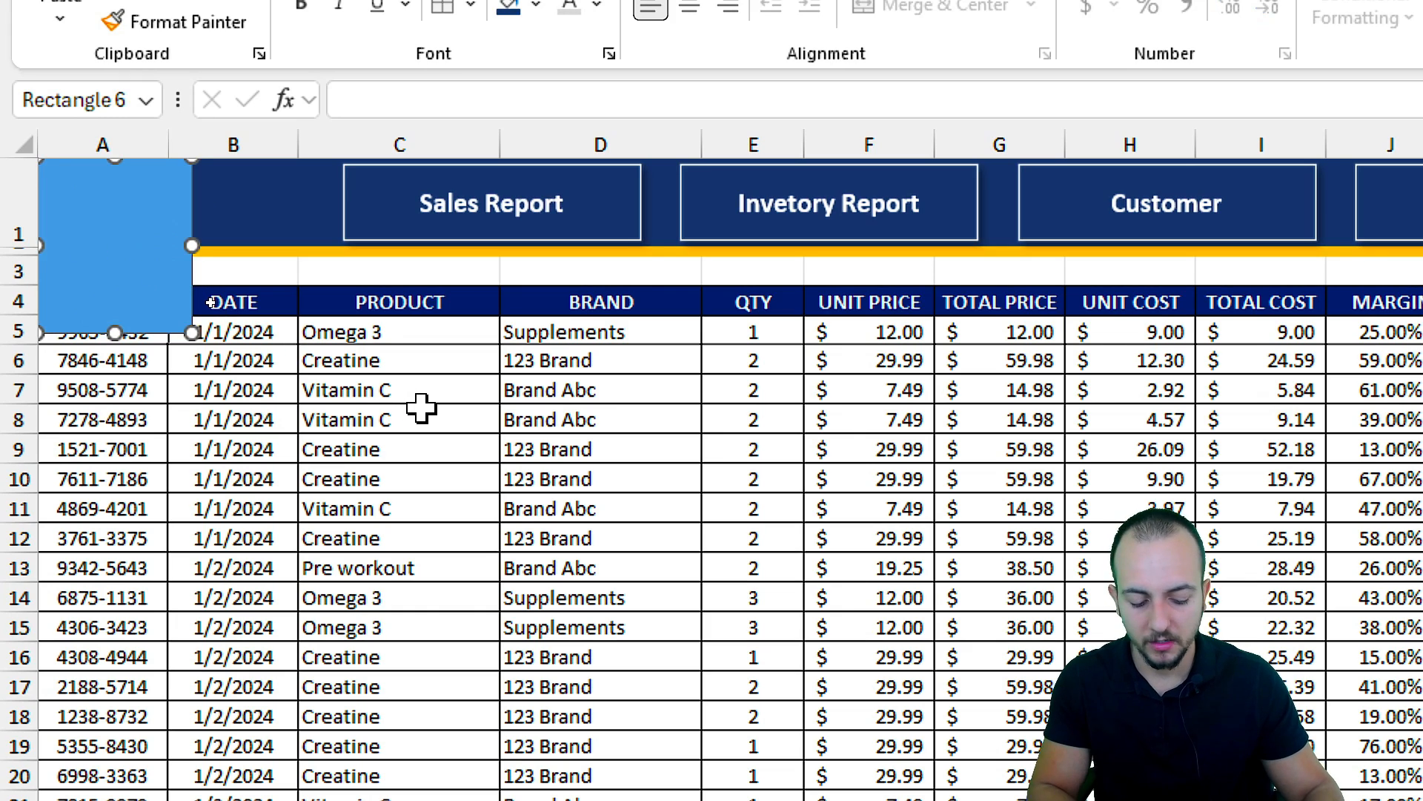
key(Delete)
Go to the inventory sheet through the menu and delete its blue alignment rectangle
click(854, 178)
click(19, 301)
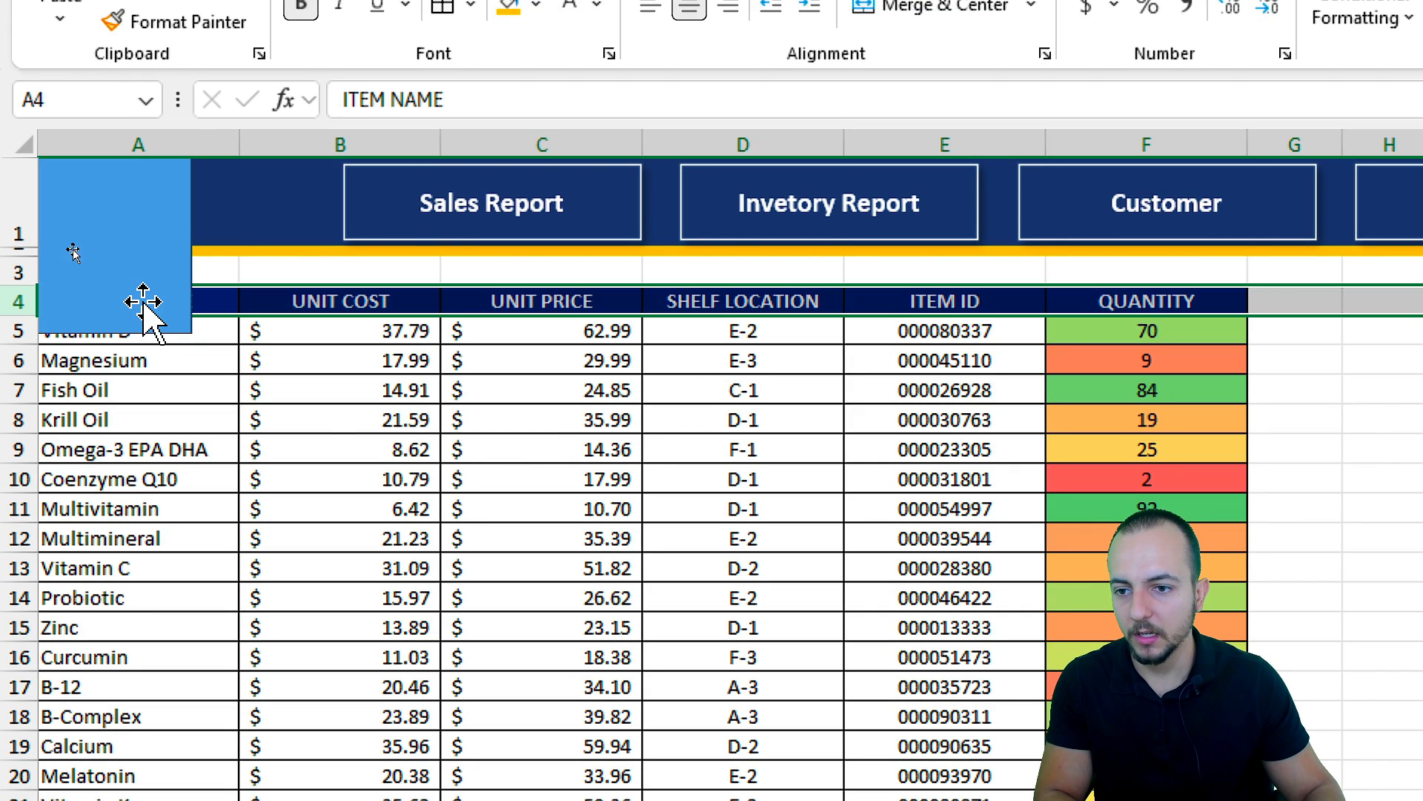
click(143, 304)
key(Delete)
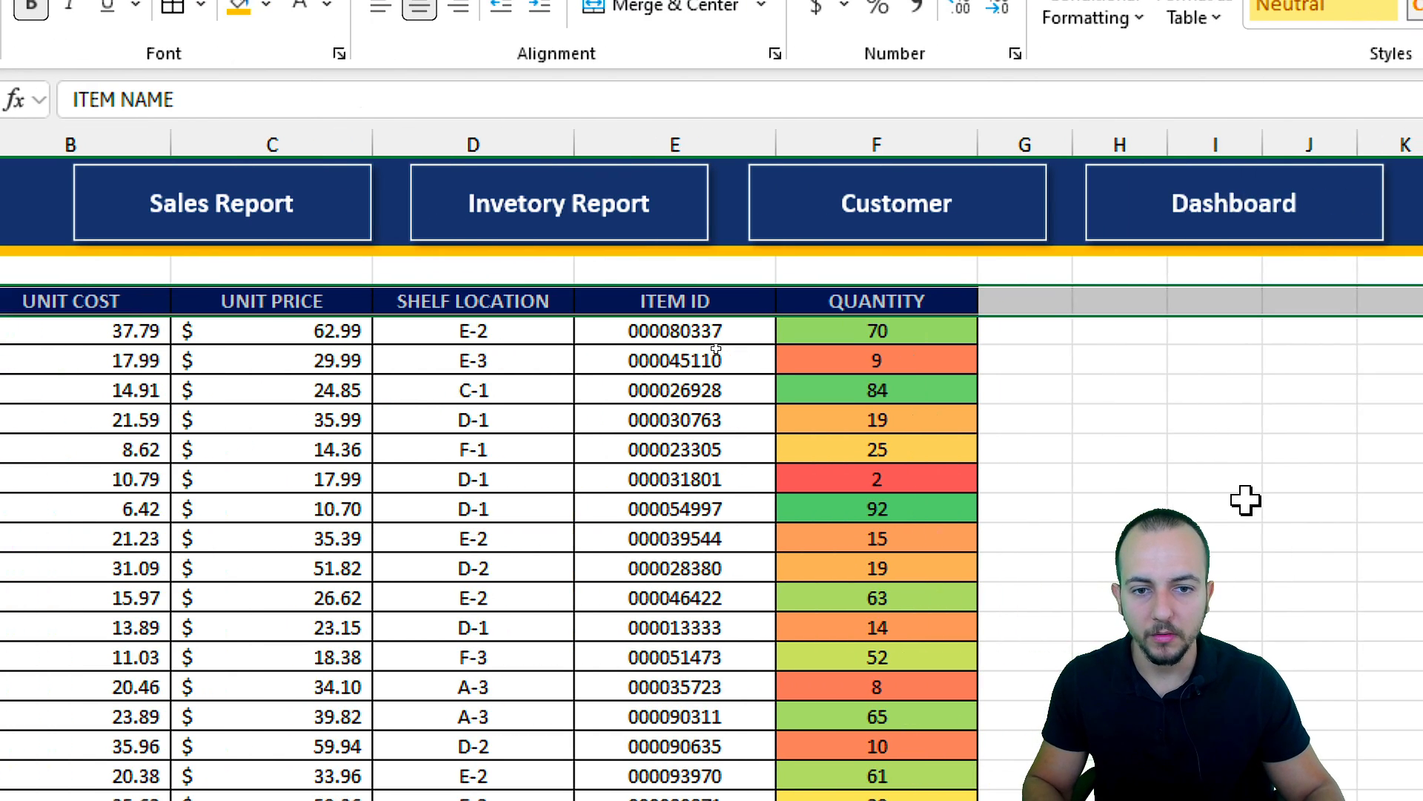
Apply italic formatting to the Coenzyme Q10 item ID in cell E10
click(577, 484)
key(ctrl+i)
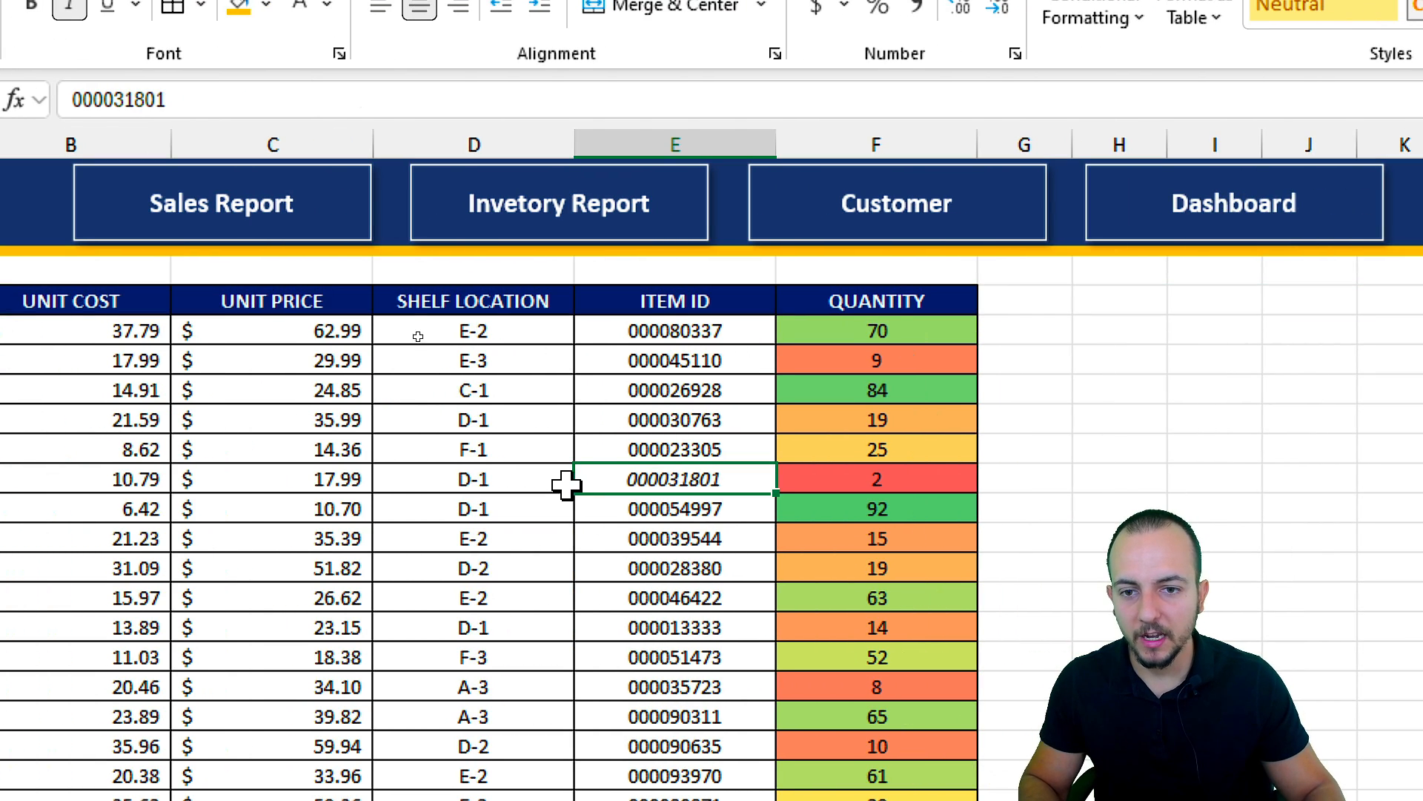
mouse_move(450, 172)
mouse_down()
mouse_move(586, 234)
mouse_move(609, 329)
mouse_up()
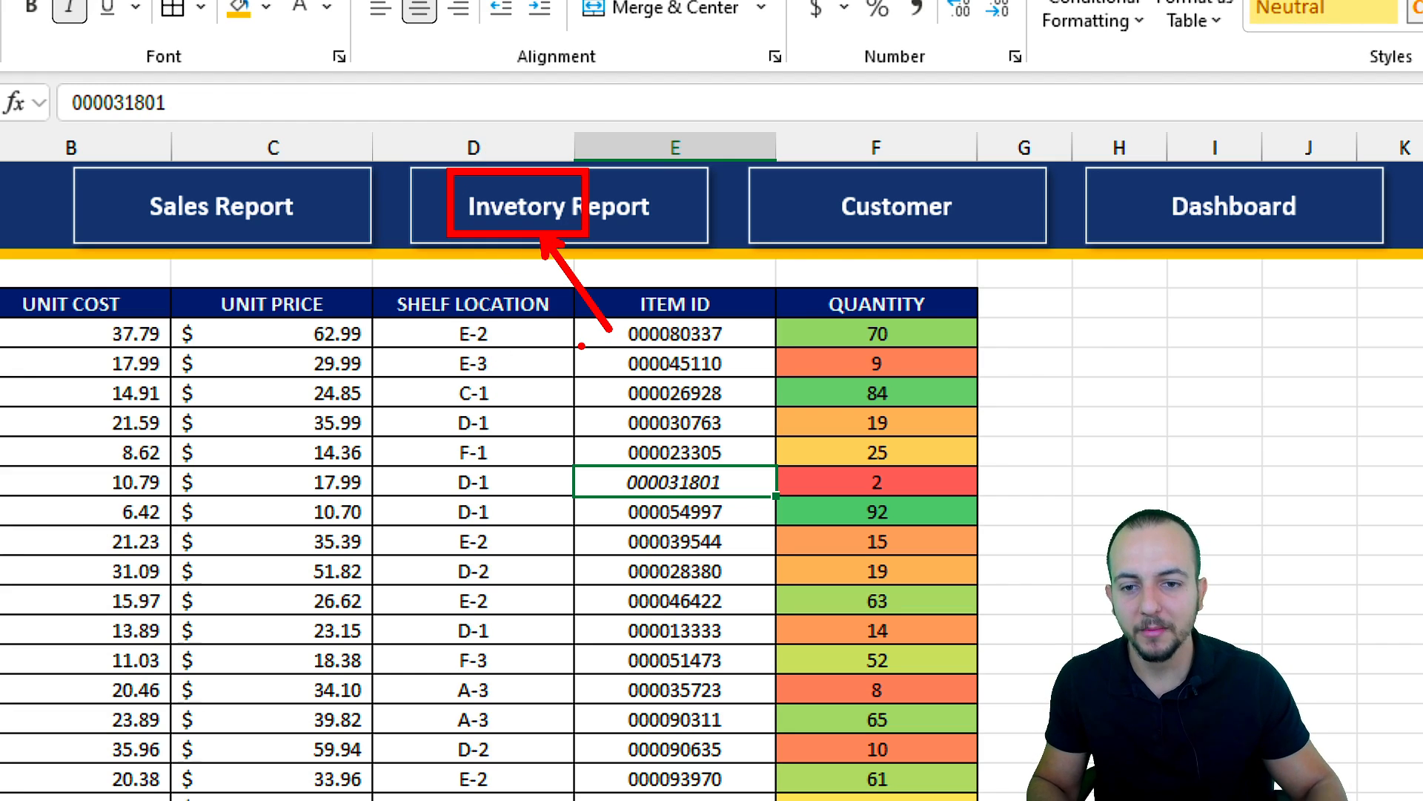
Delete the blue alignment rectangle from the customer sheet and from the dashboard sheet, navigating with the menu buttons
click(856, 215)
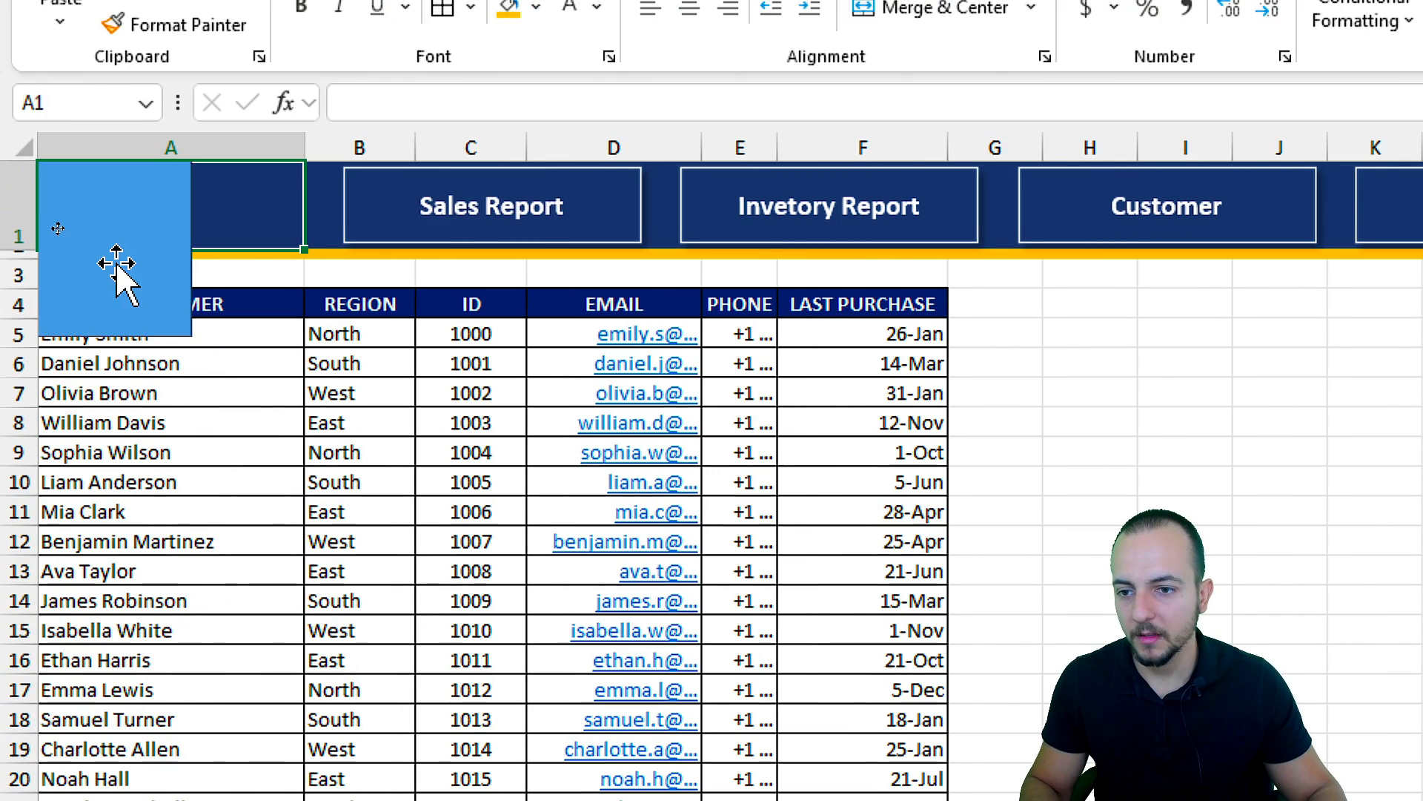
click(117, 270)
key(Delete)
click(1073, 241)
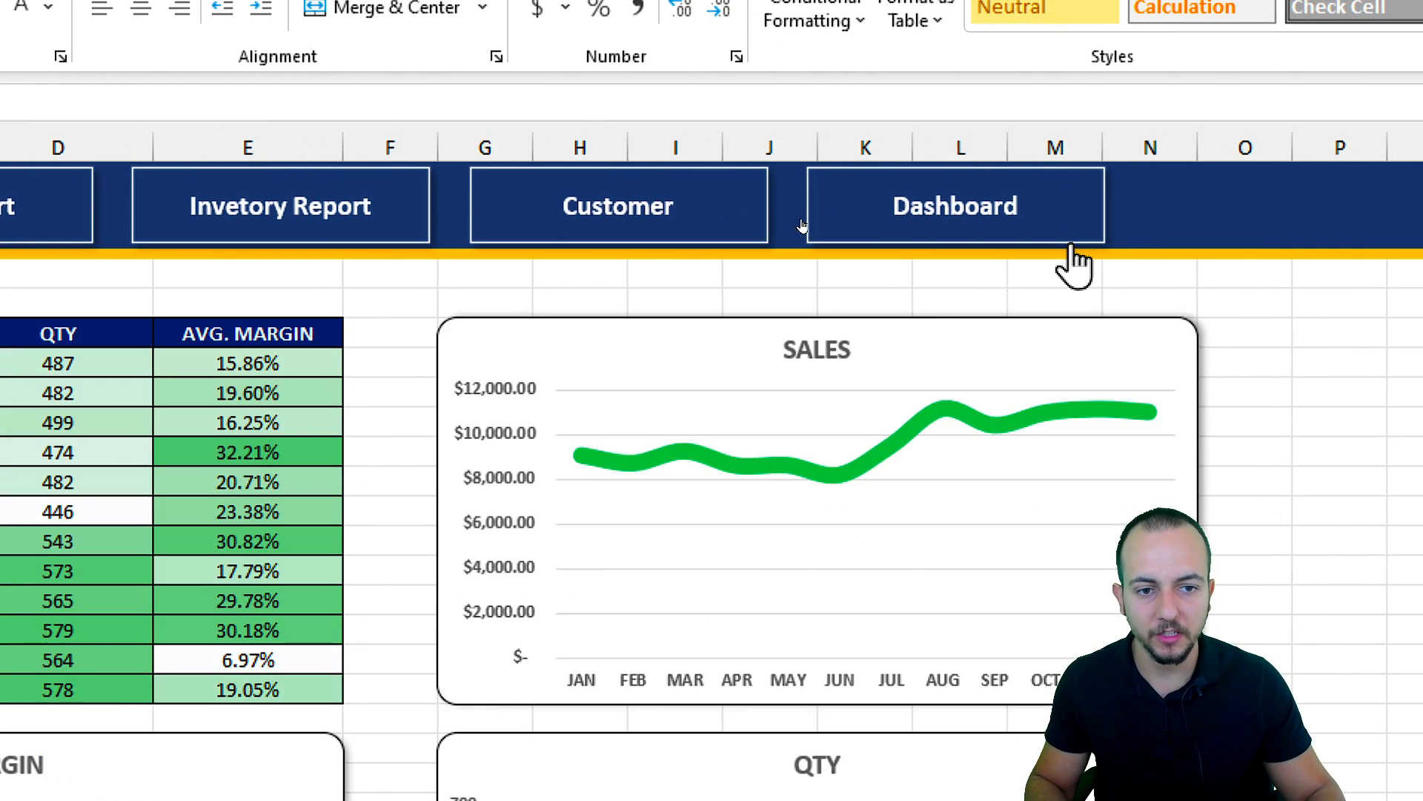
click(87, 320)
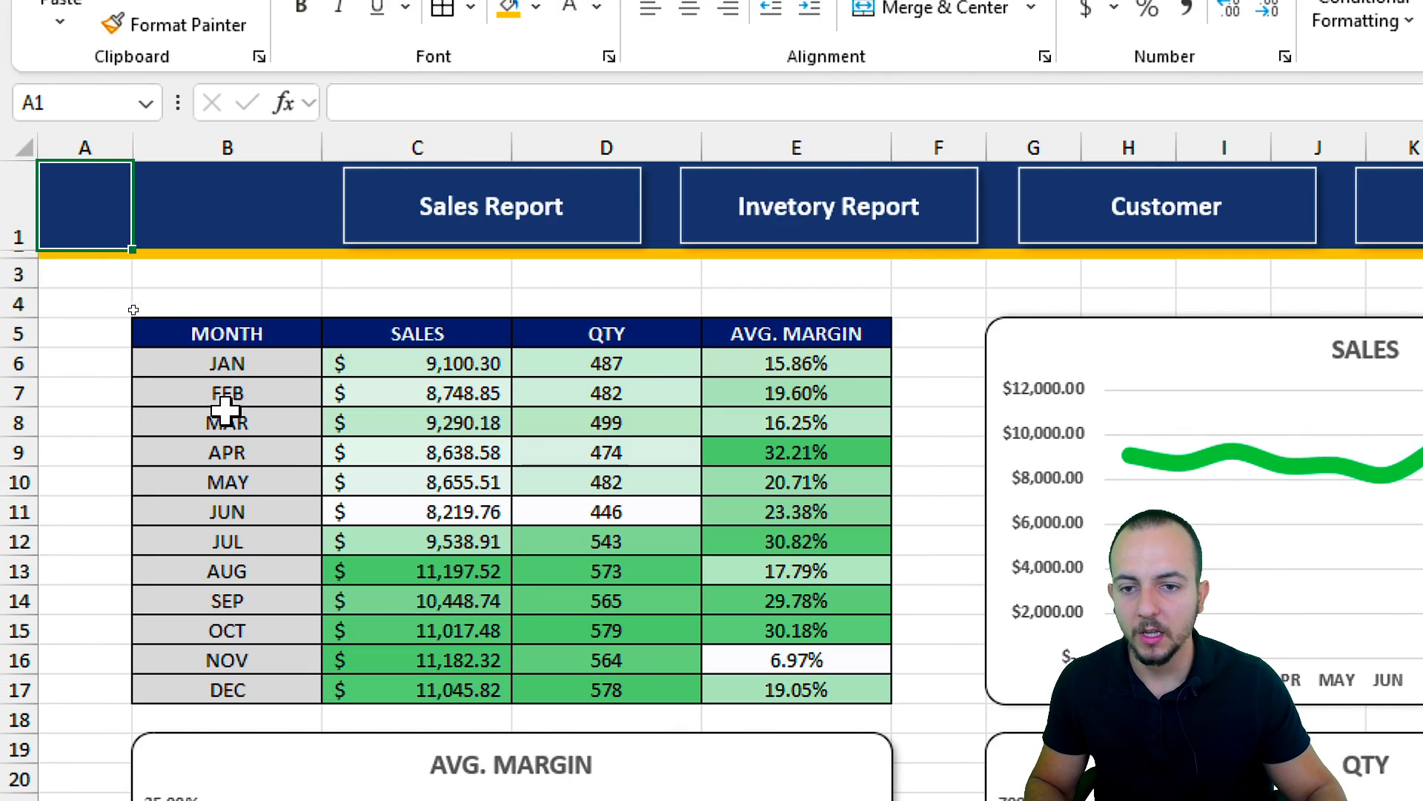
On the sales report sheet, give the Sales Report button a gold fill and dark blue text
click(438, 231)
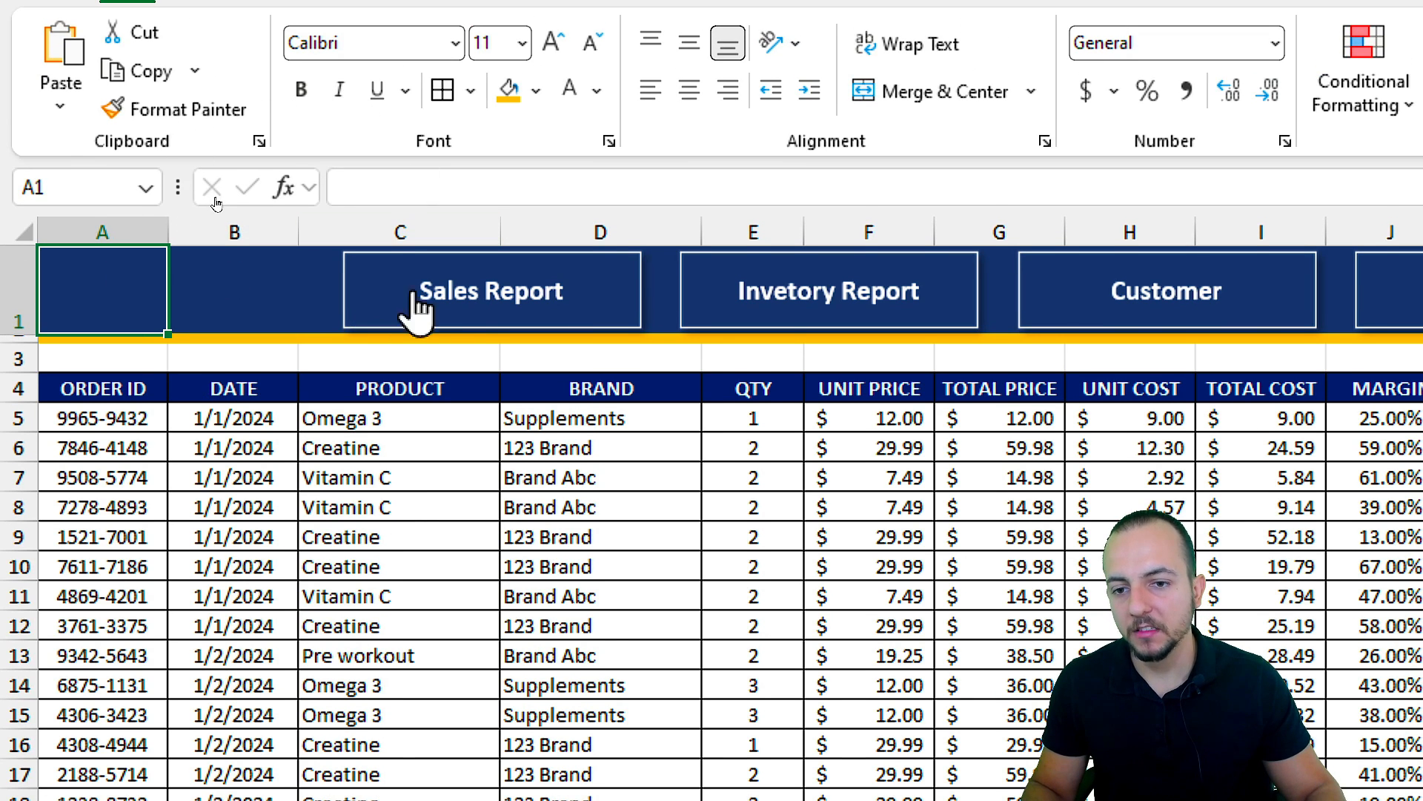
right_click(425, 315)
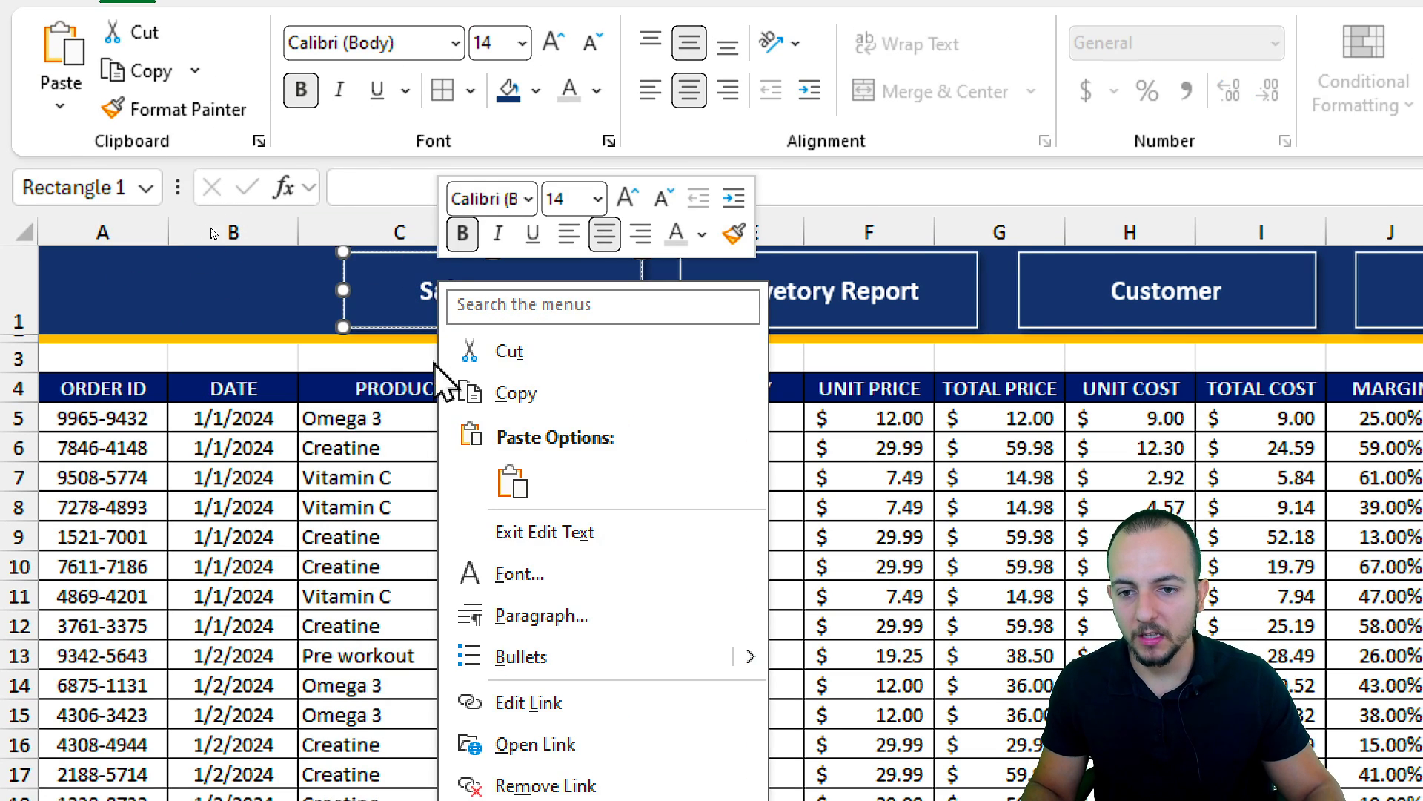
click(536, 90)
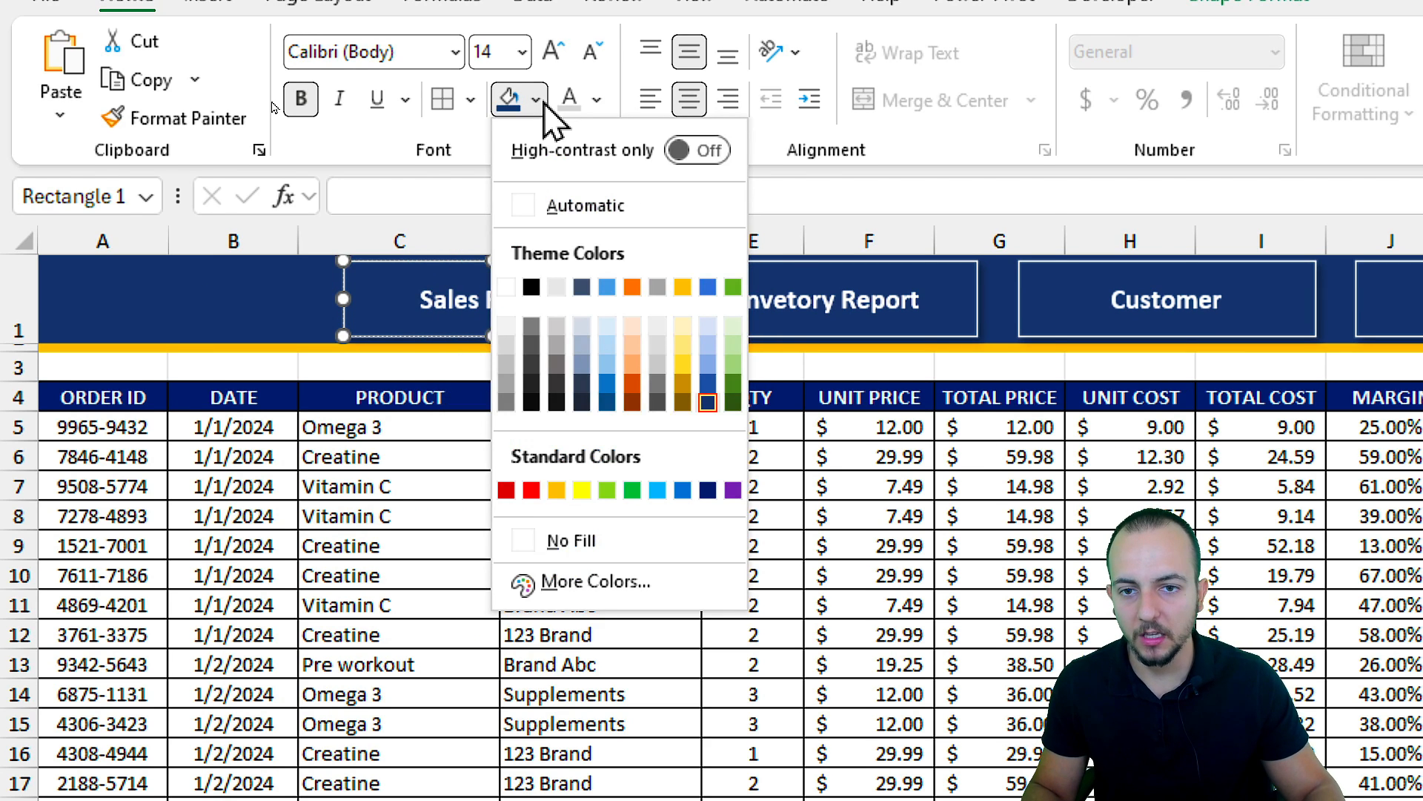
click(683, 286)
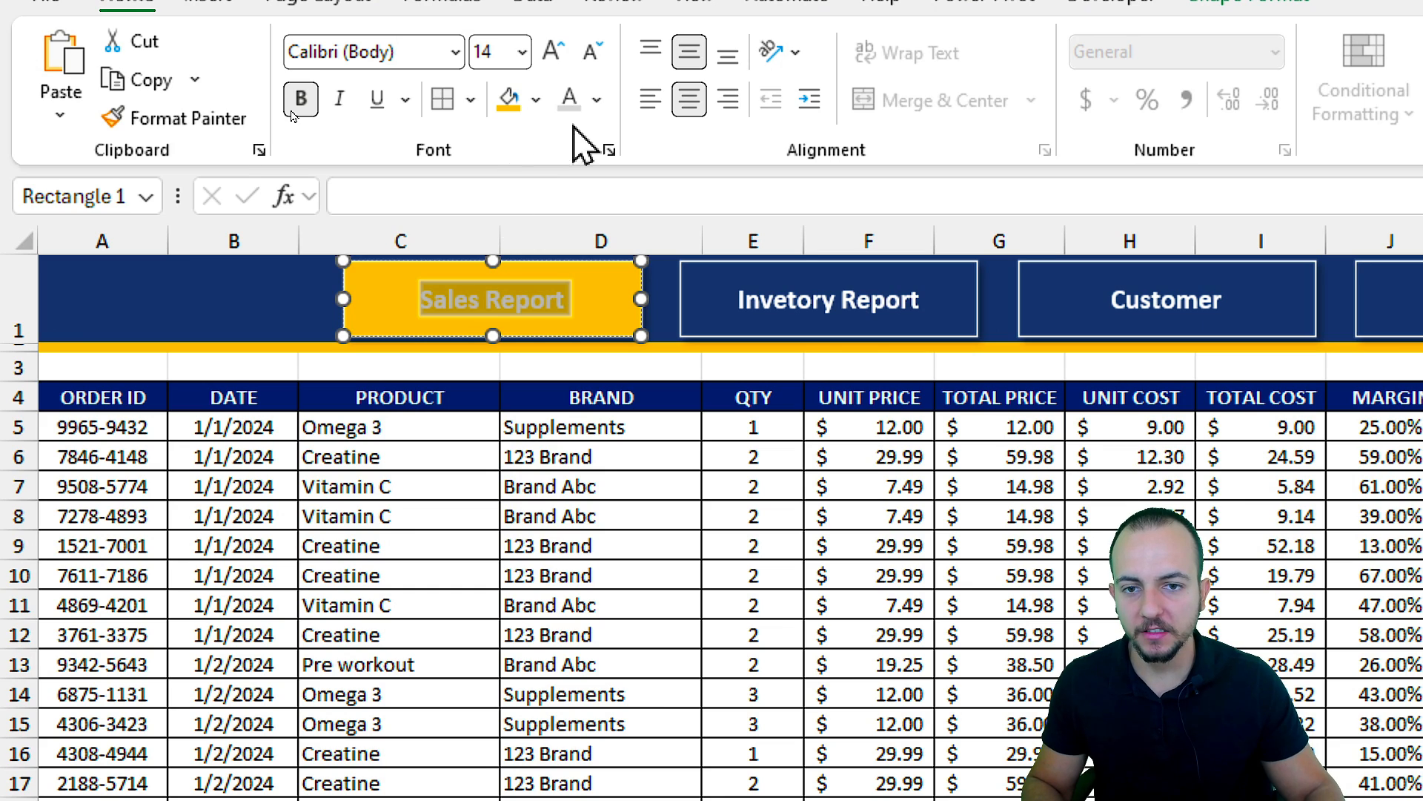
click(596, 99)
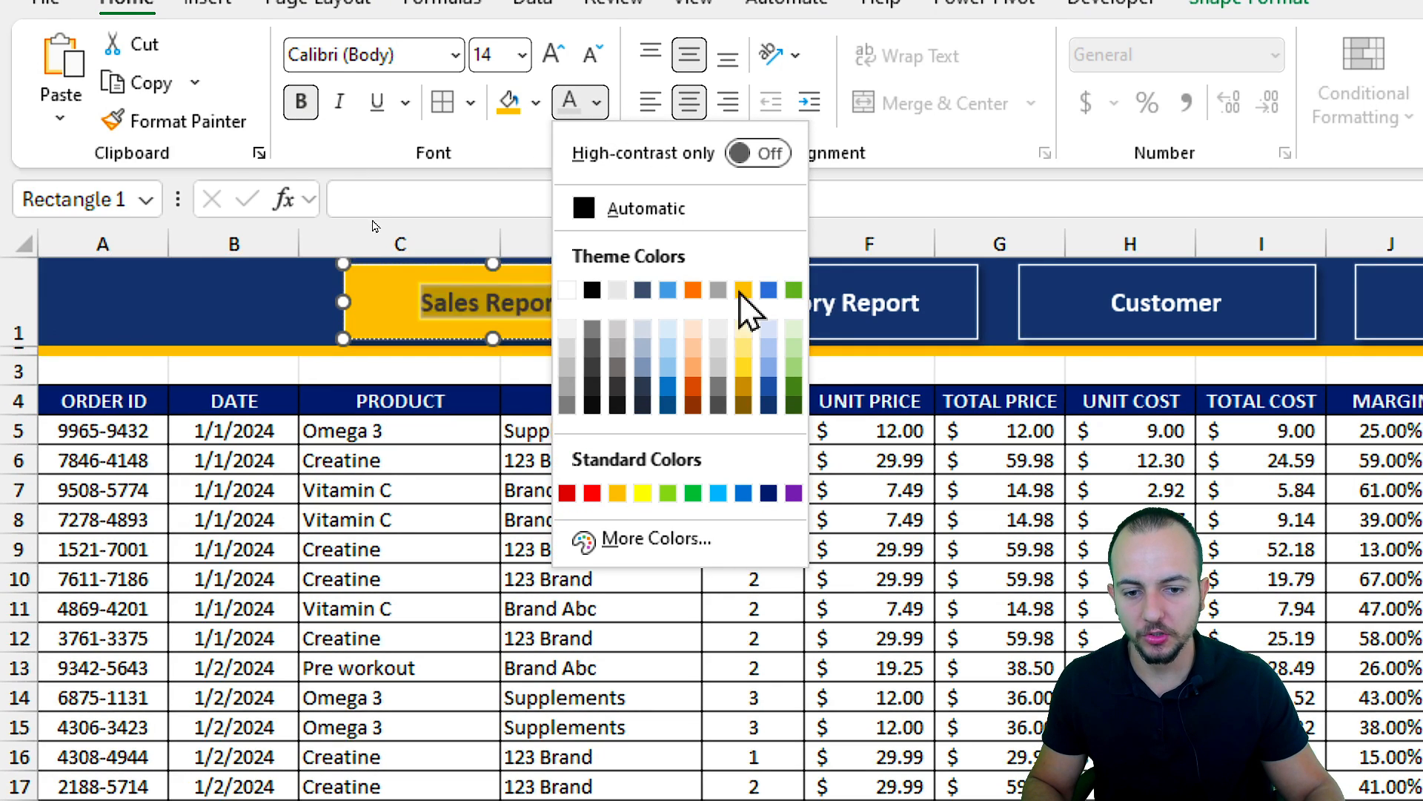
click(769, 493)
click(566, 483)
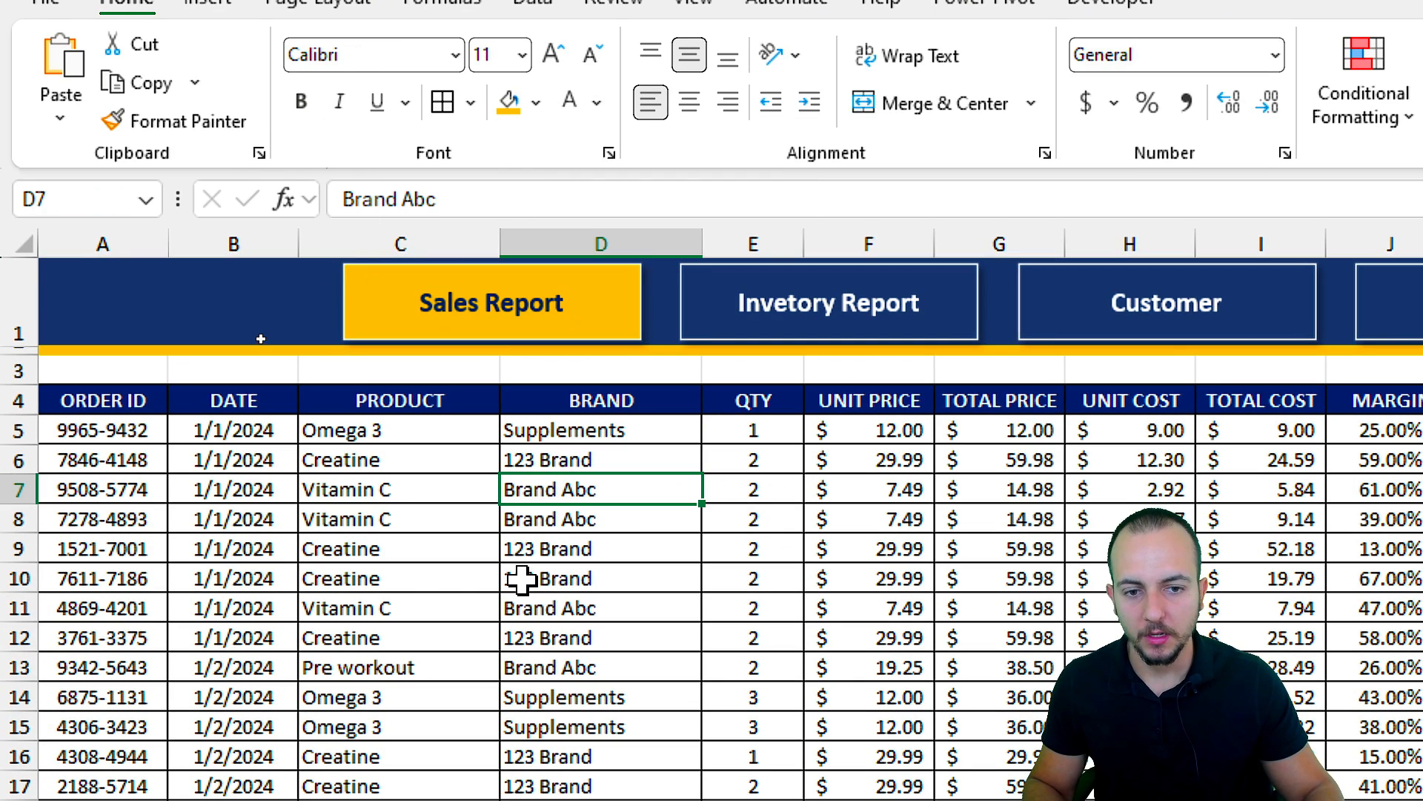
On the inventory sheet, give the Invetory Report button the same gold fill and dark blue text
click(834, 326)
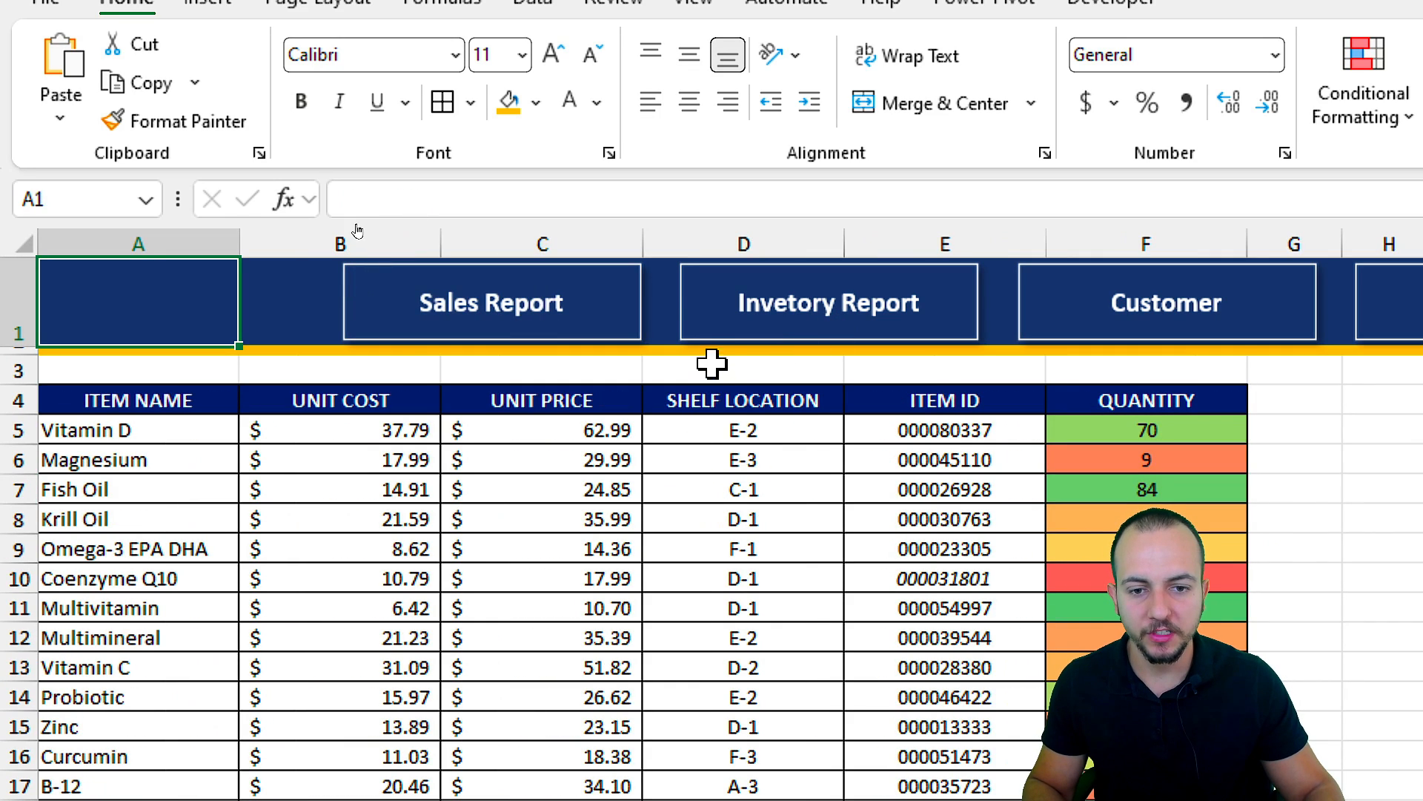
right_click(715, 326)
click(509, 104)
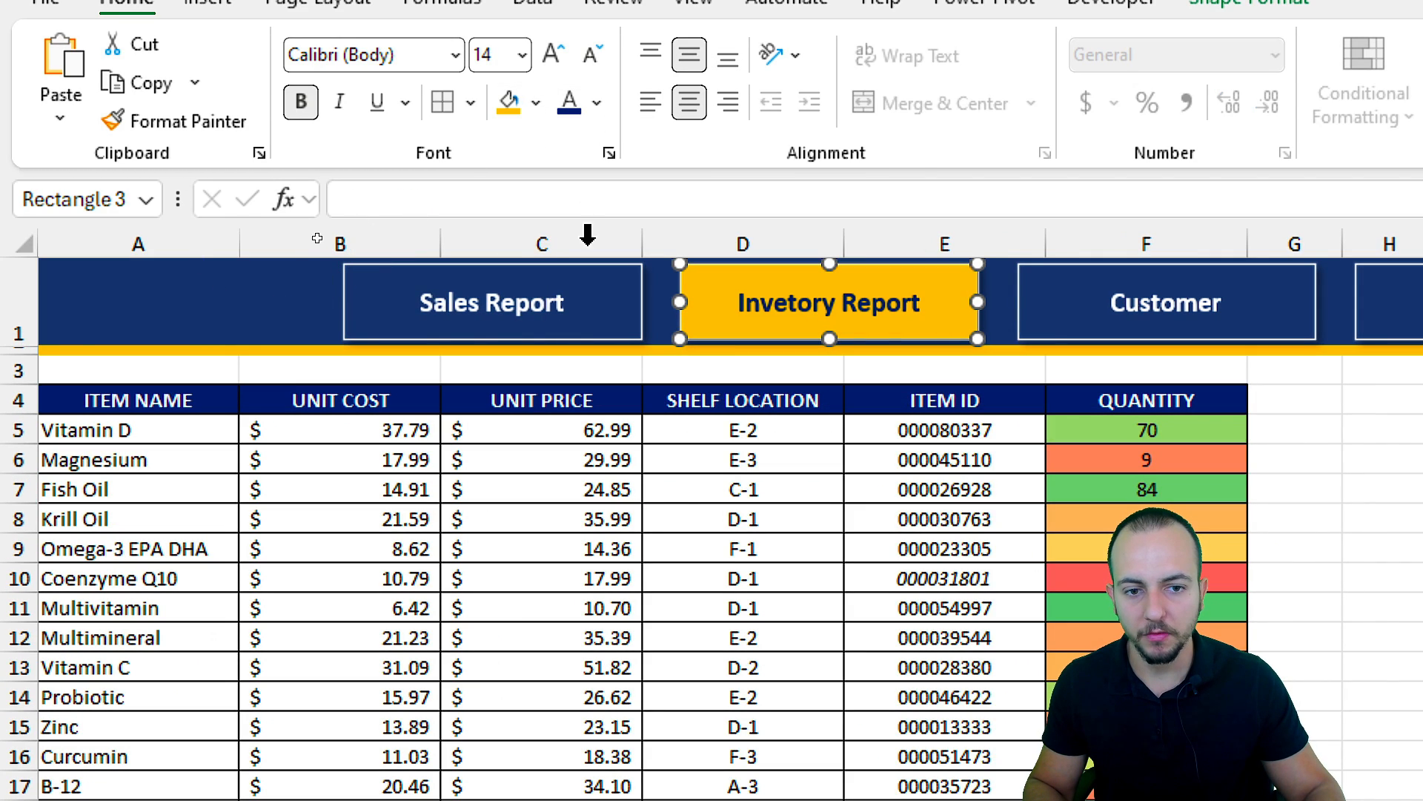
click(677, 515)
On the customer sheet, give the Customer button the gold fill and dark blue text, then deselect it
click(1073, 330)
right_click(1076, 326)
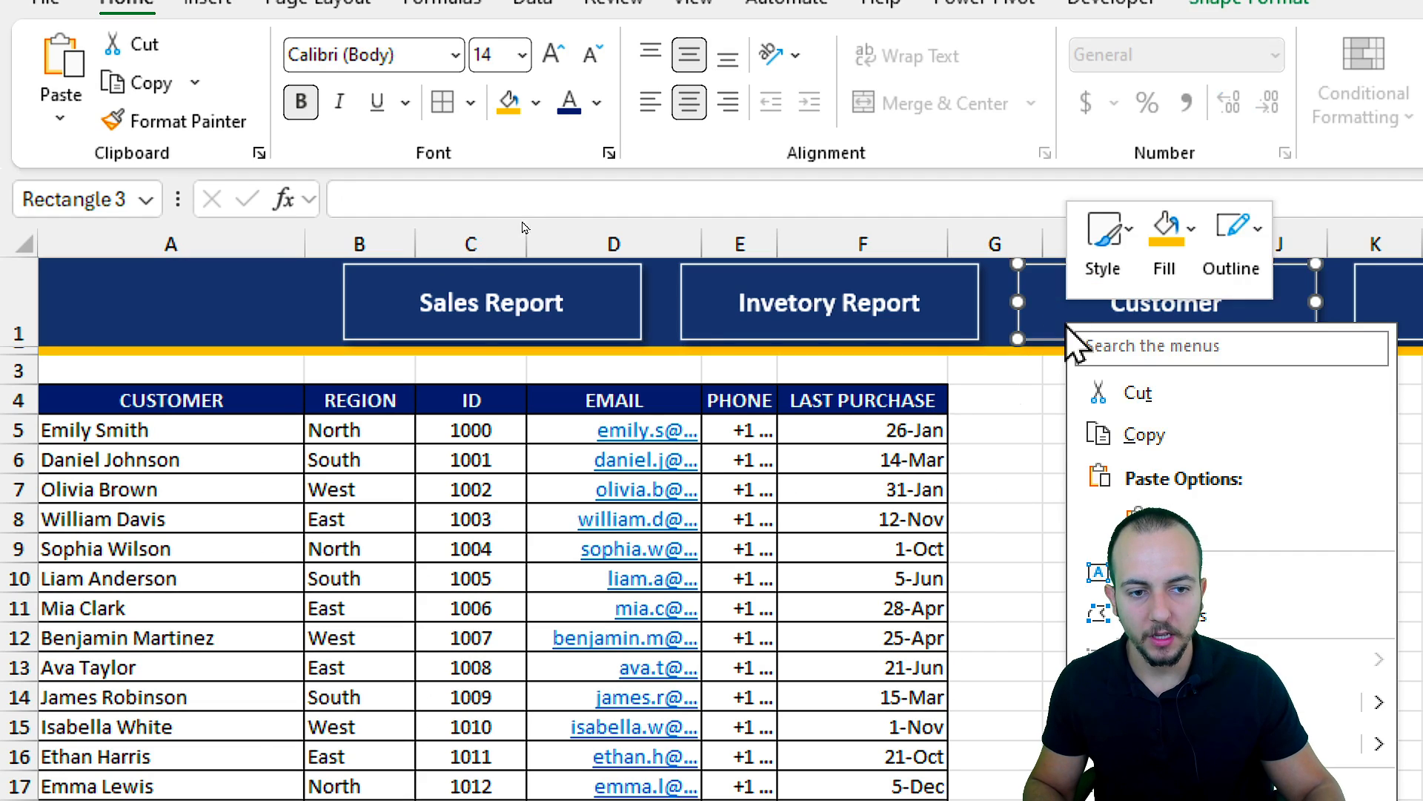
click(510, 104)
click(568, 104)
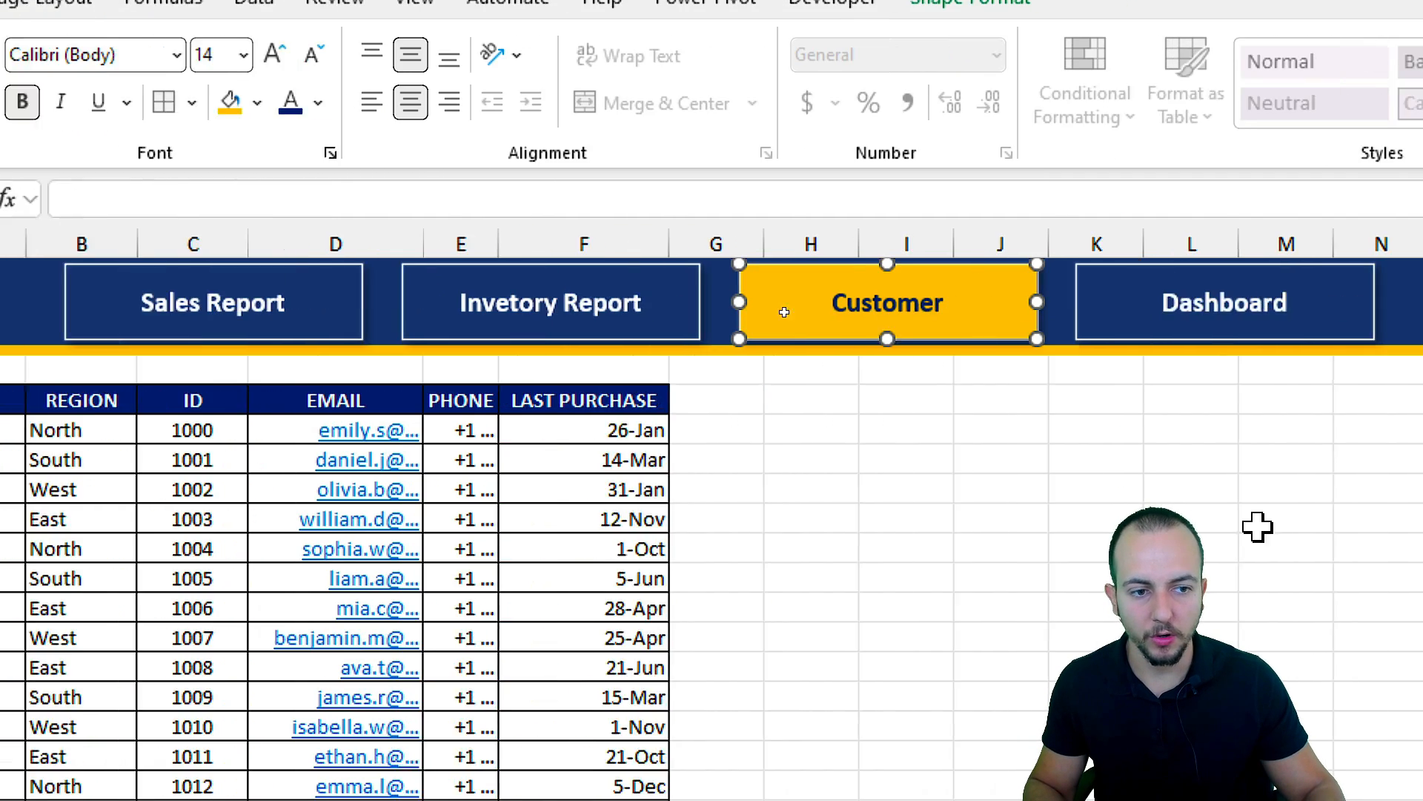
right_click(1409, 296)
key(Escape)
click(734, 458)
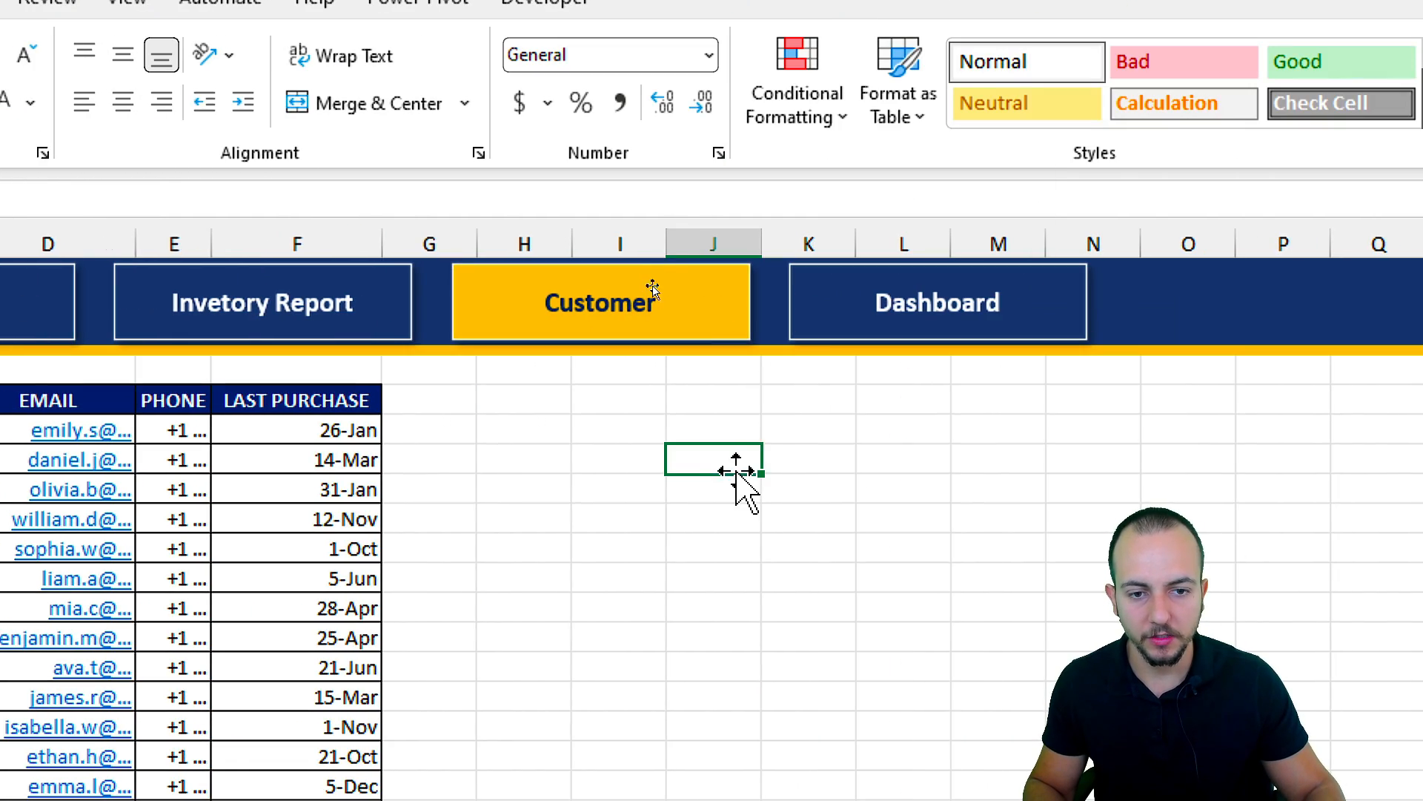
On the dashboard sheet, give the Dashboard button the gold fill and dark blue text
click(831, 330)
right_click(820, 315)
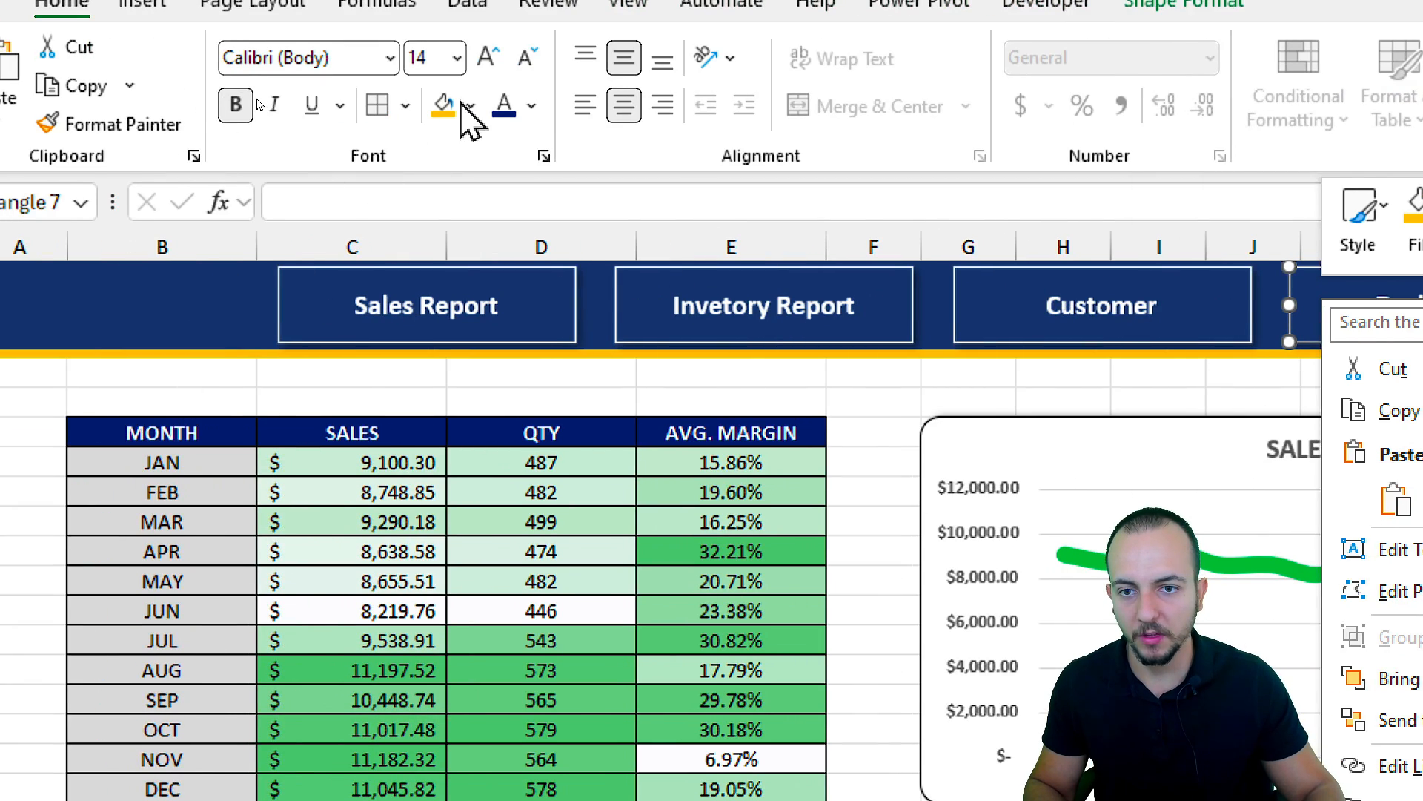
click(366, 101)
click(427, 102)
click(268, 368)
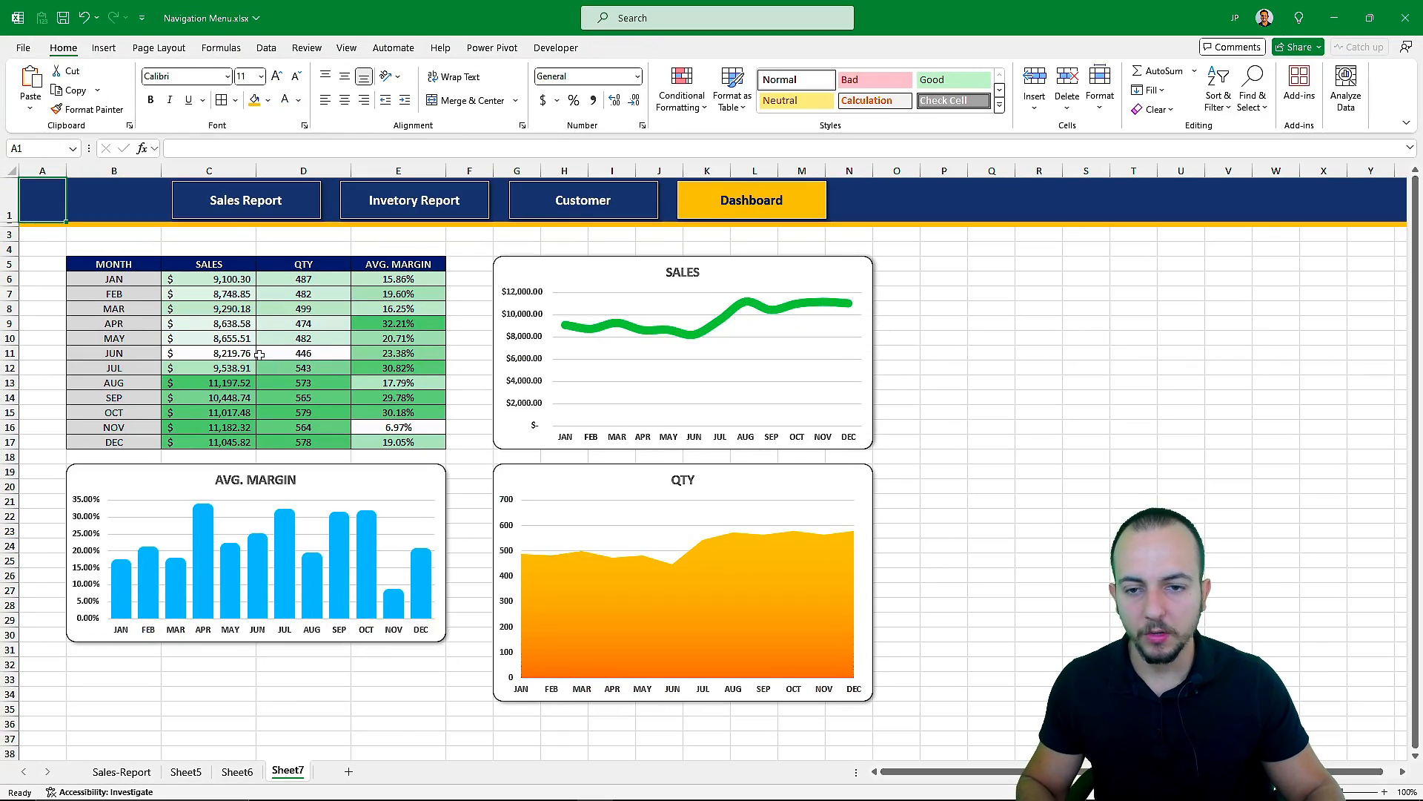
Test the menu links by going through Sales Report, Invetory Report, Customer and Dashboard in both directions, twice, ending on Sales Report
click(225, 215)
click(417, 215)
click(593, 197)
click(777, 195)
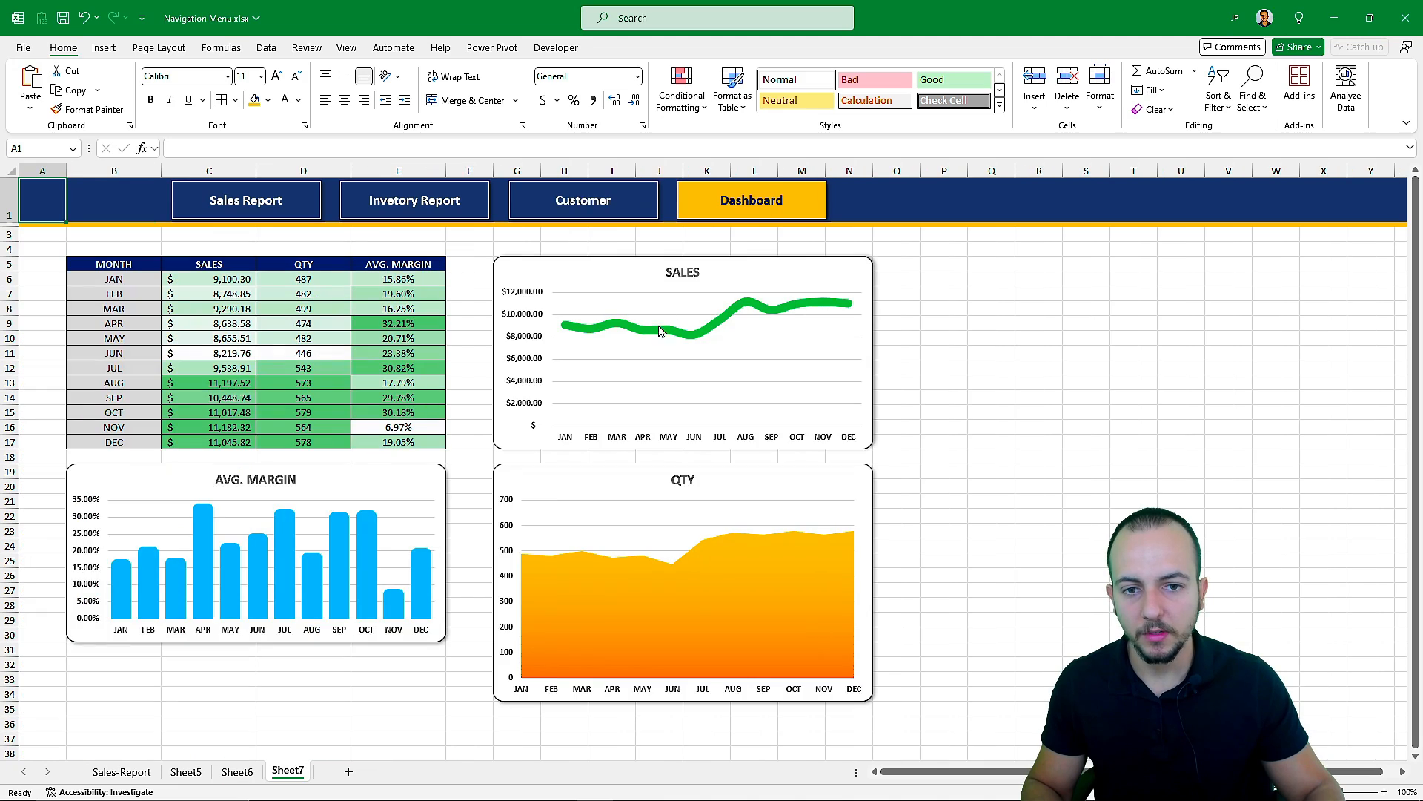
click(608, 205)
click(445, 205)
click(315, 206)
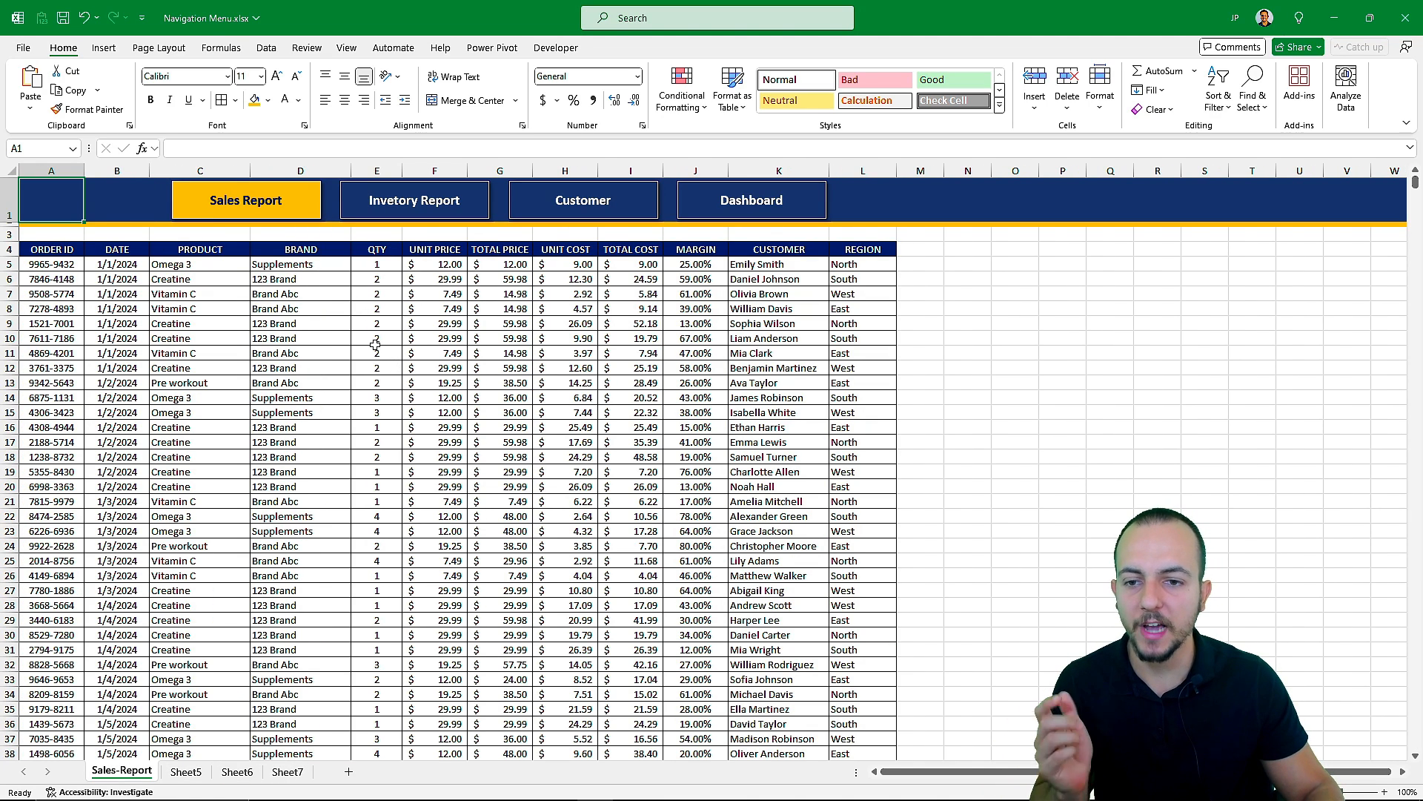
click(432, 219)
click(582, 216)
click(763, 213)
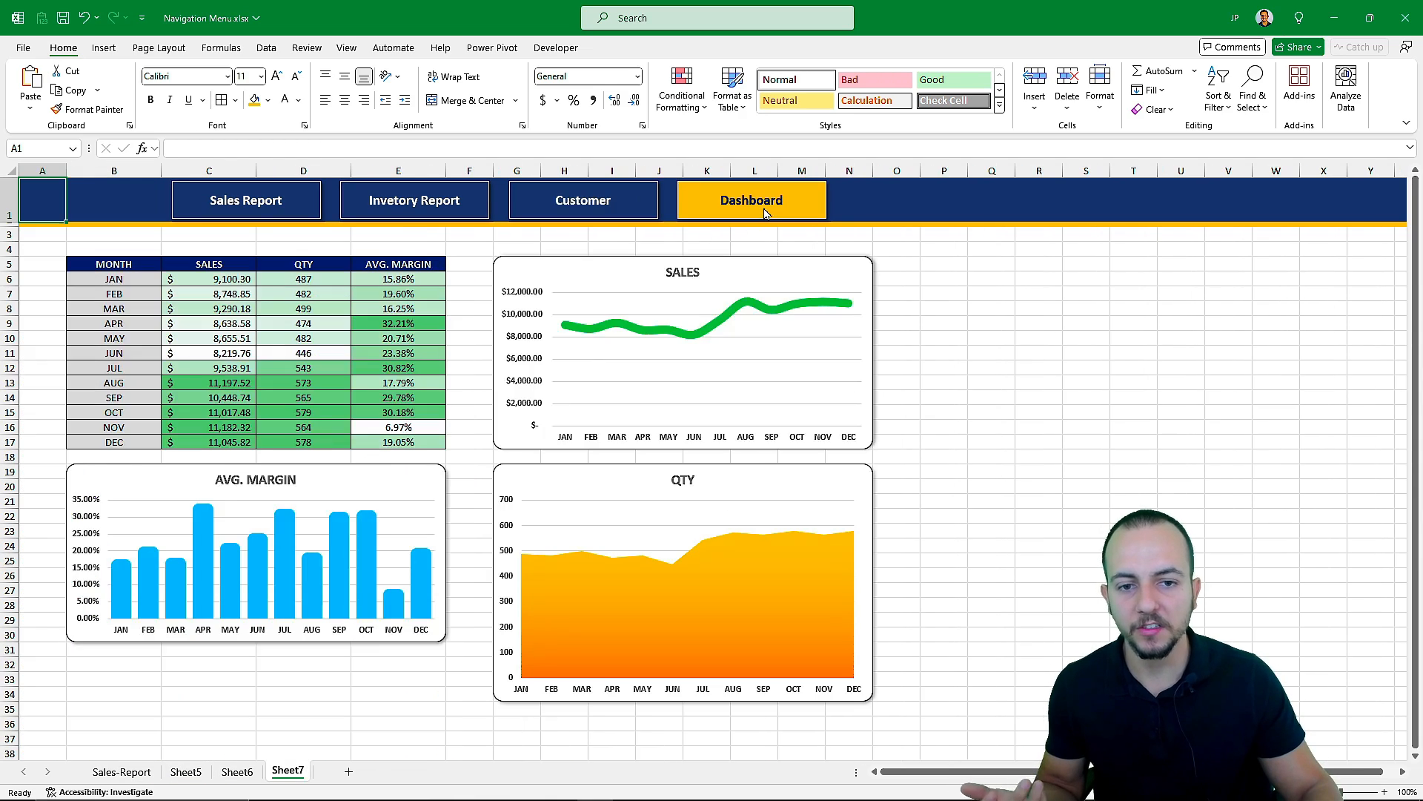
click(577, 216)
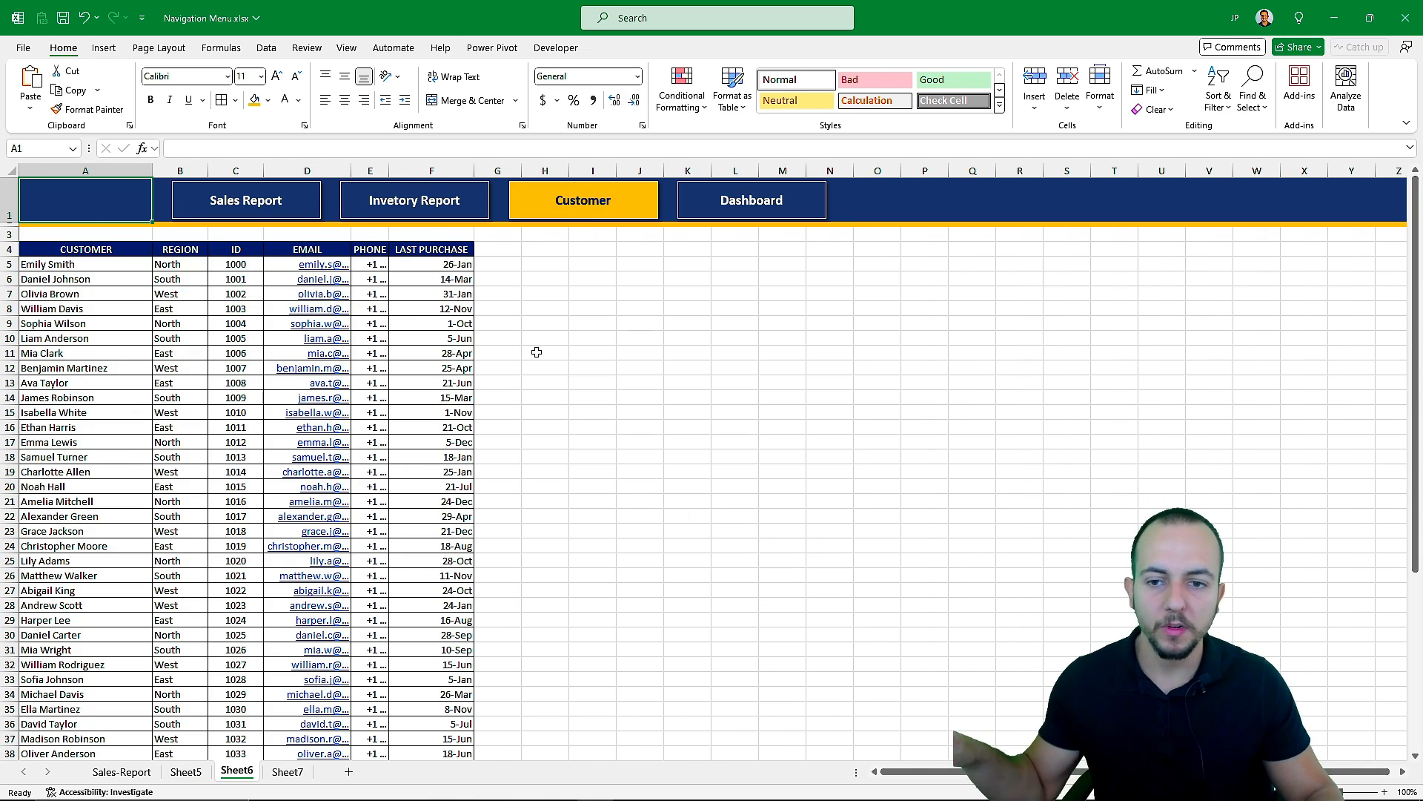
click(442, 219)
click(316, 217)
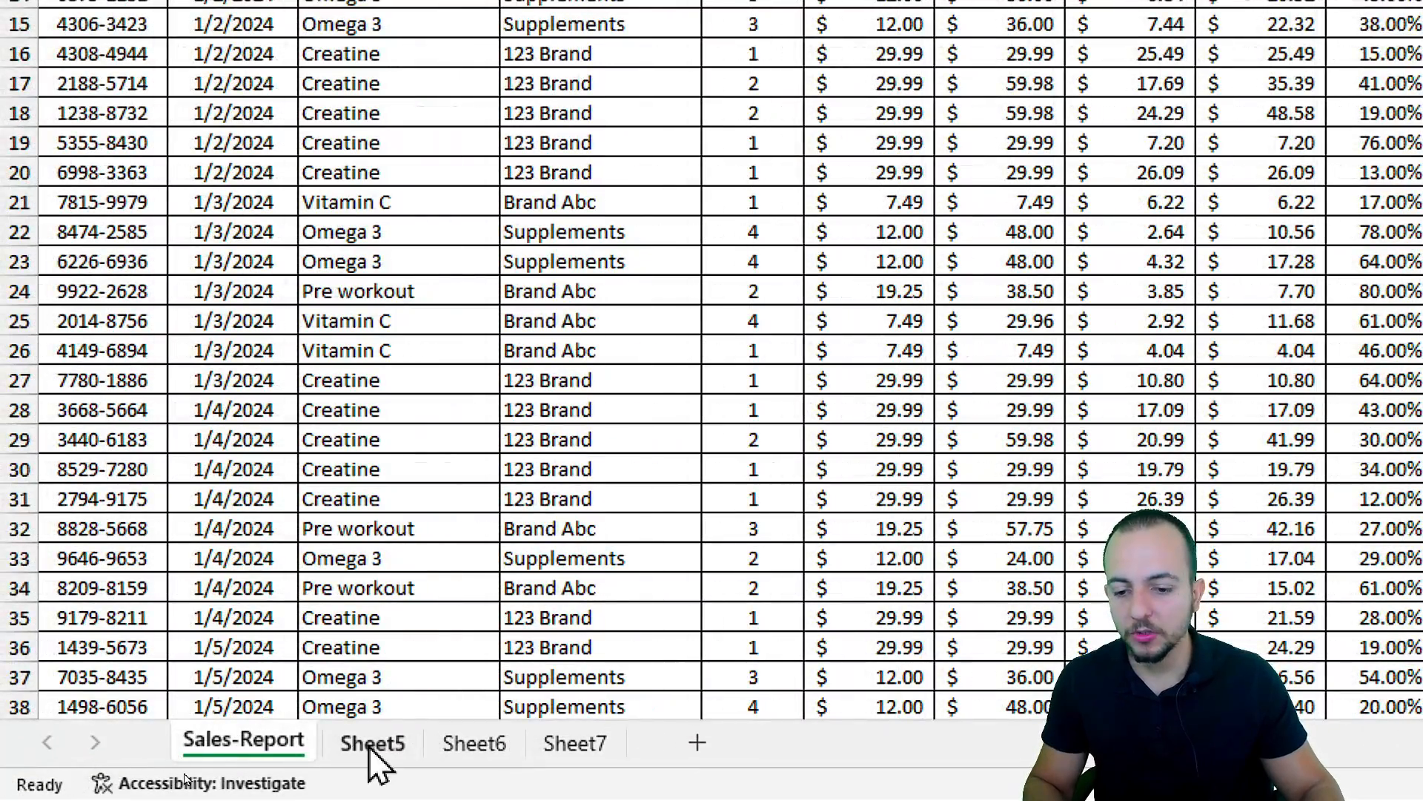
Browse Sheet5, Sheet6 and Sheet7 without the menu buttons, then go back through them to the Sales-Report sheet
click(185, 772)
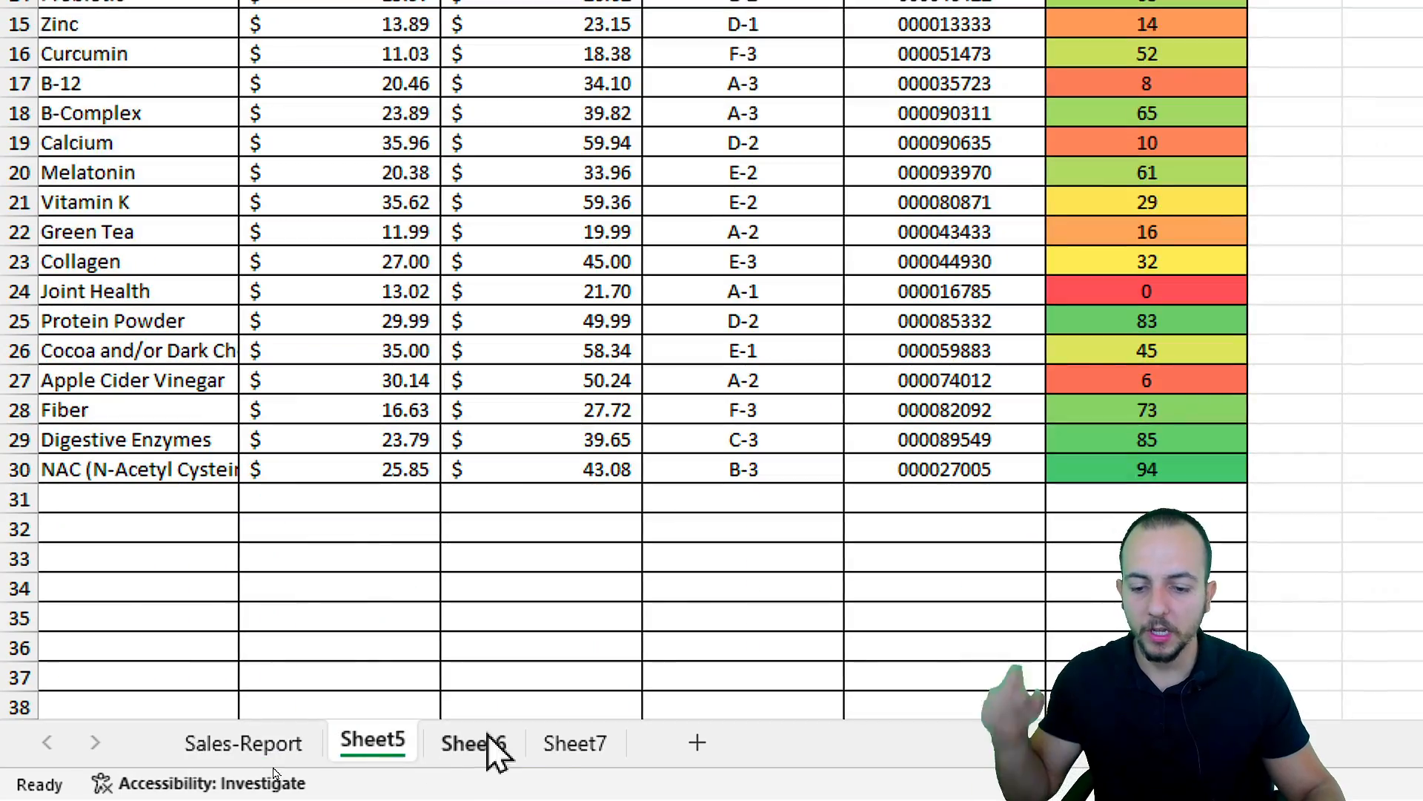
click(504, 744)
click(571, 745)
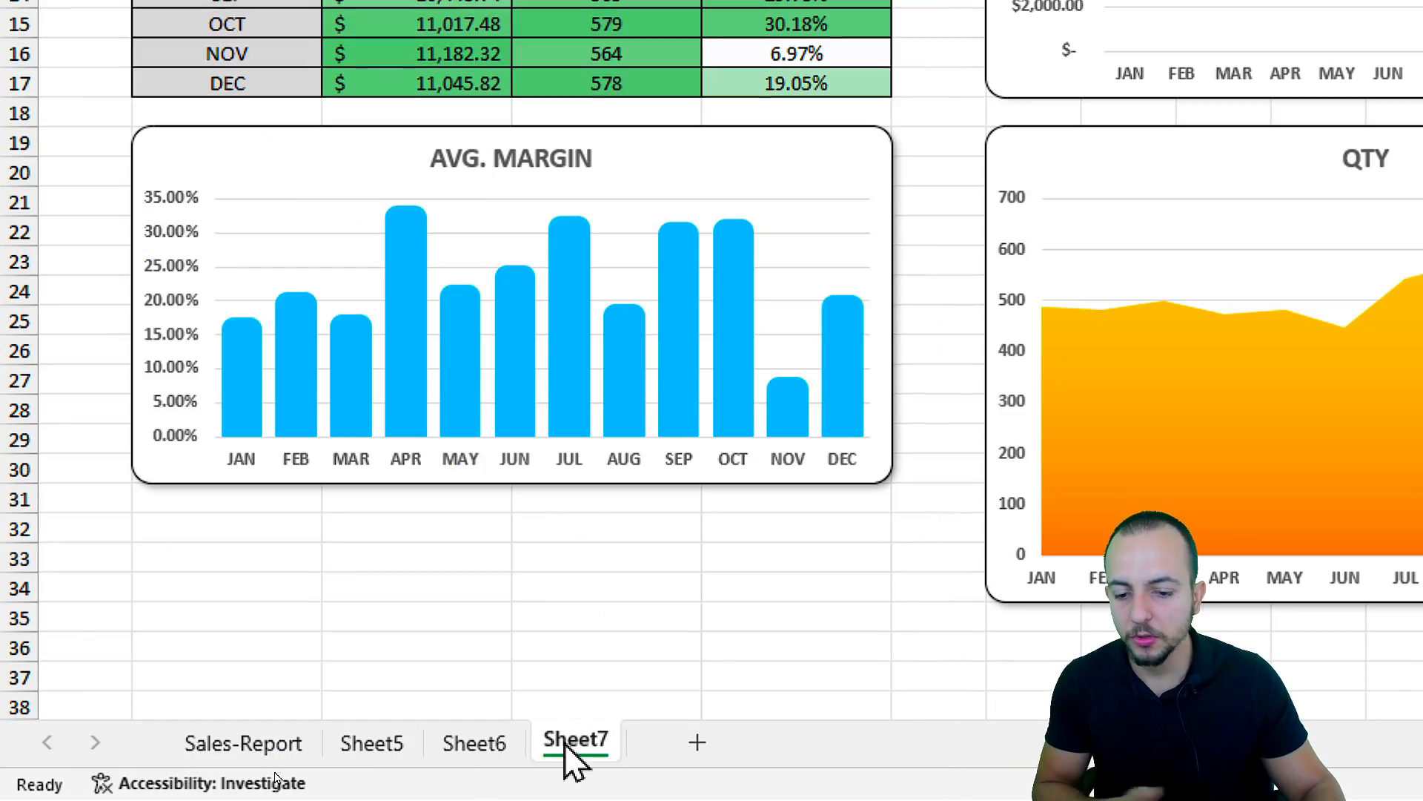
click(469, 742)
click(356, 743)
click(278, 745)
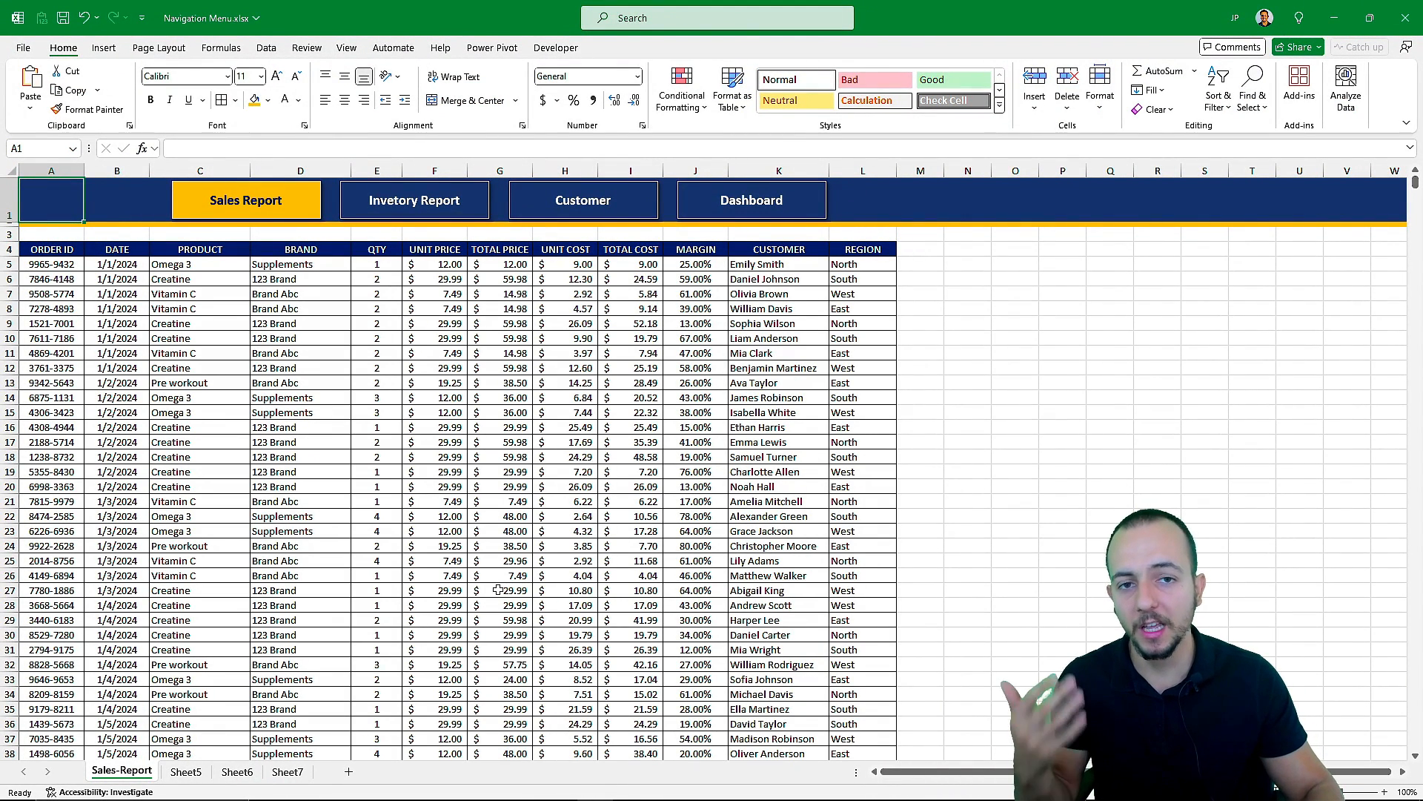
Follow the menu links to the Customer sheet, the Dashboard sheet and the Invetory Report sheet
click(628, 207)
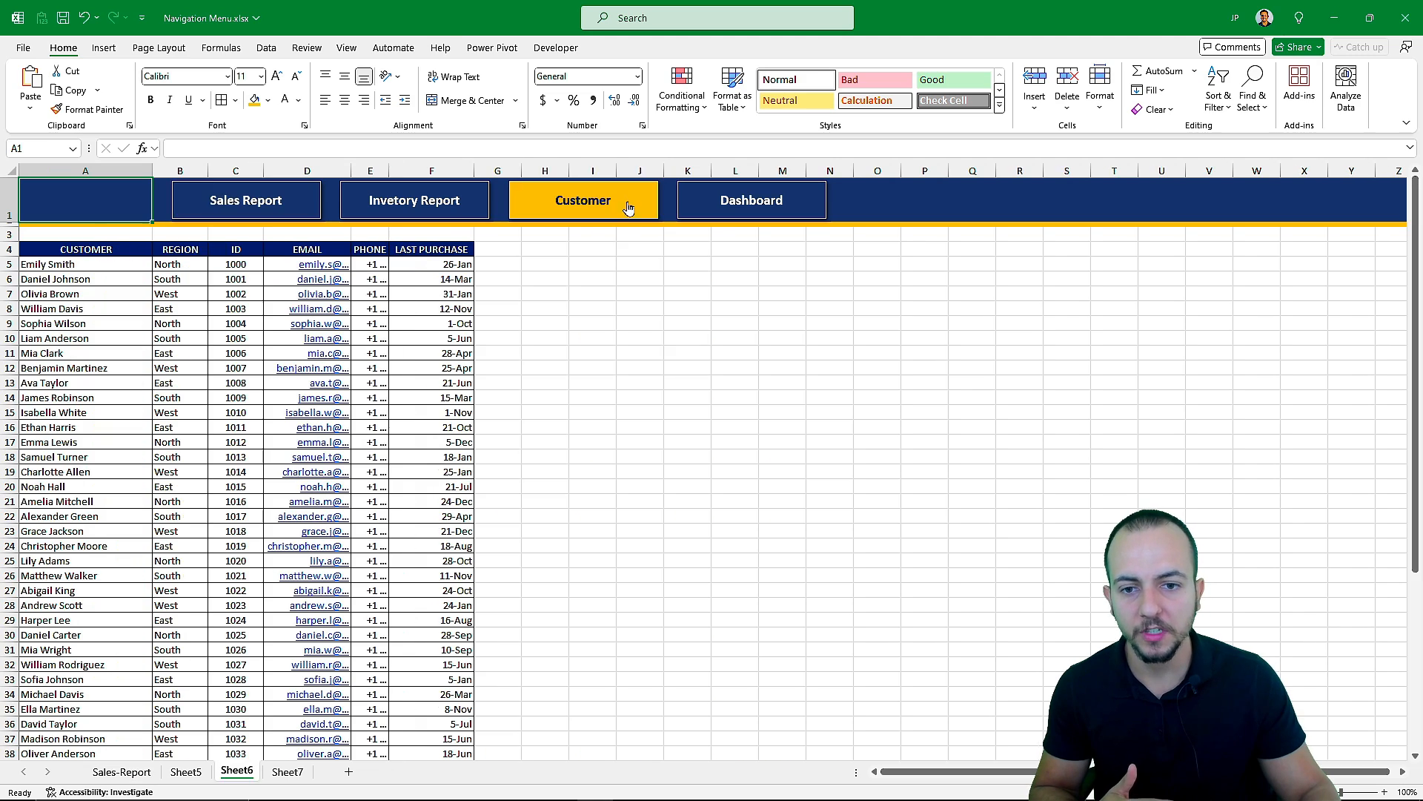
click(763, 211)
click(456, 211)
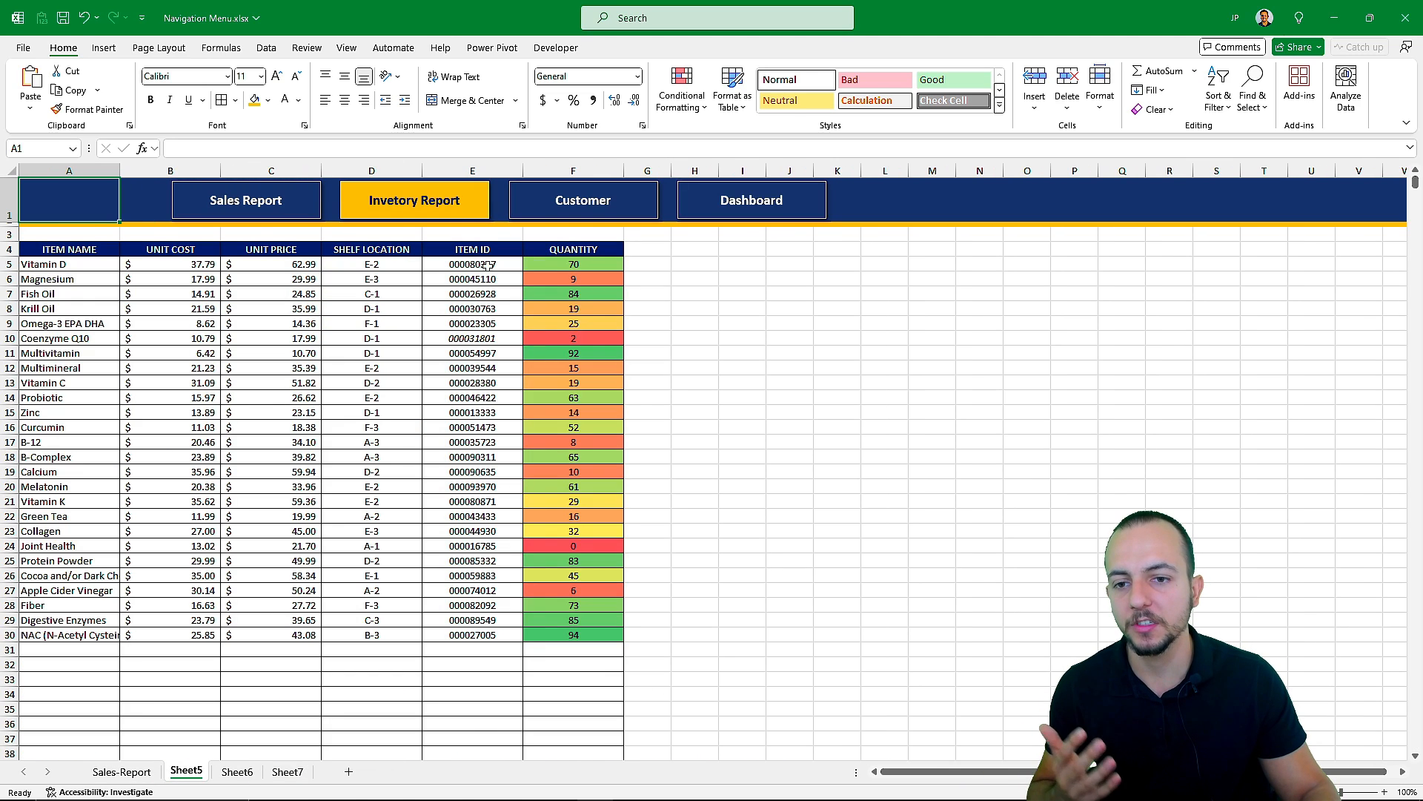